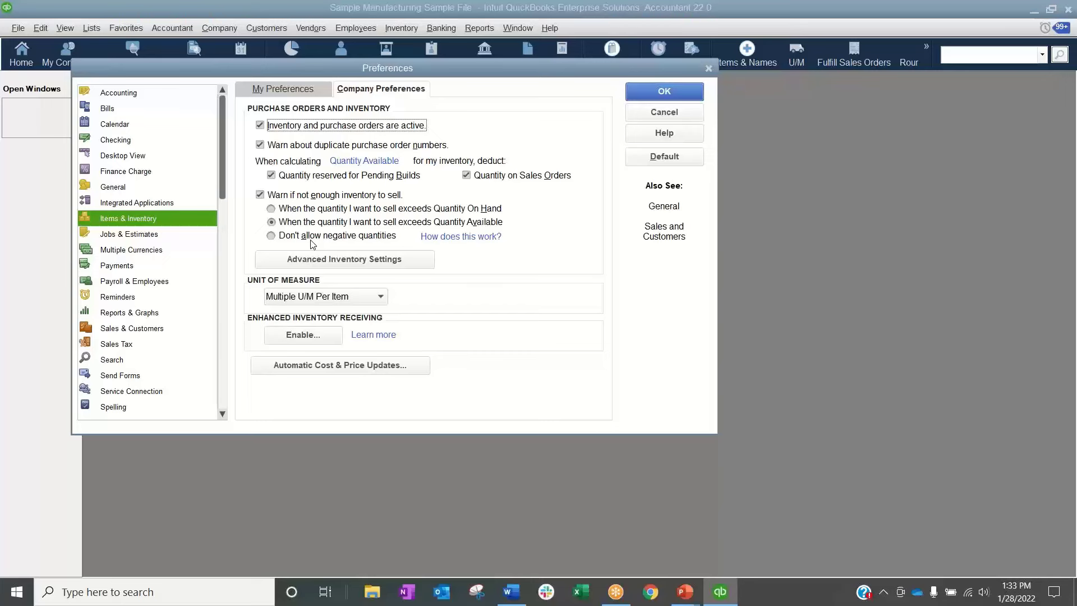
Accept the preferences and start a new Inventory Part named "Item A" from the item list
{"action": "left_click", "coordinate": [631, 98]}
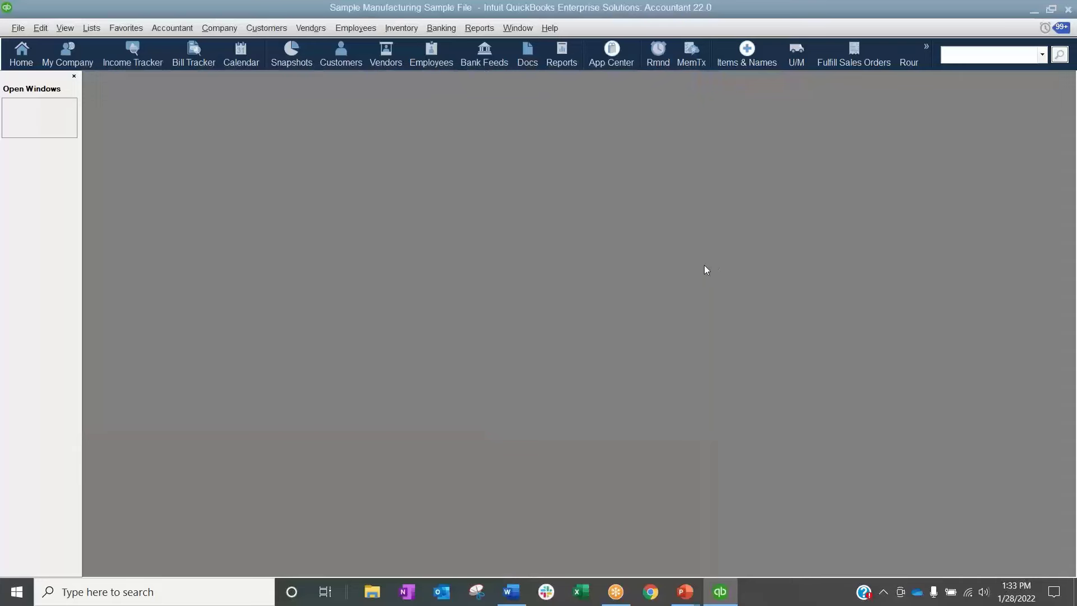
{"action": "left_click", "coordinate": [91, 27]}
{"action": "left_click", "coordinate": [126, 62]}
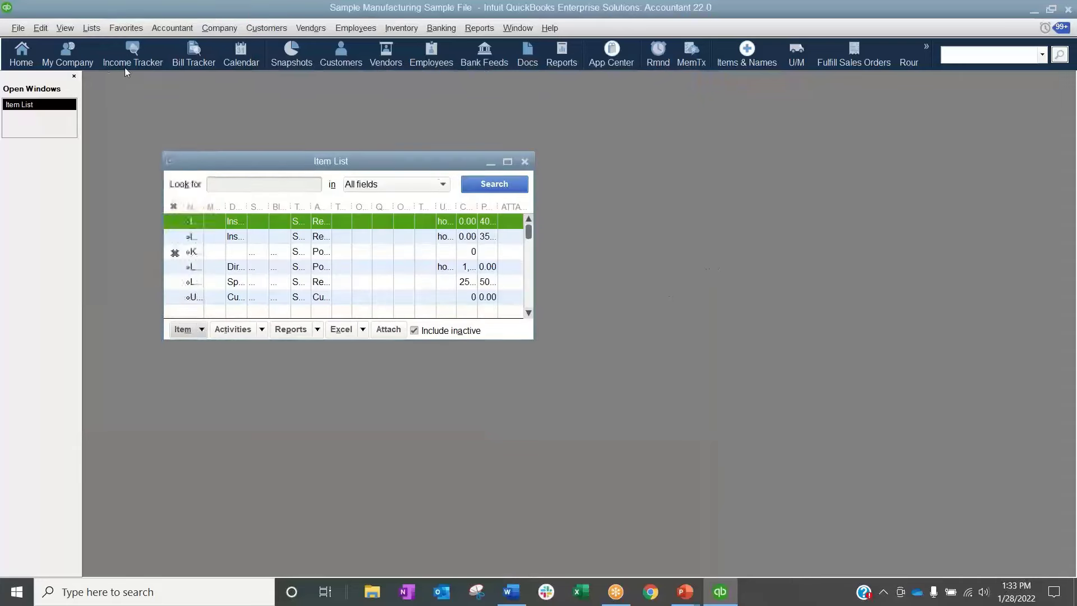
{"action": "key", "text": "ctrl+n"}
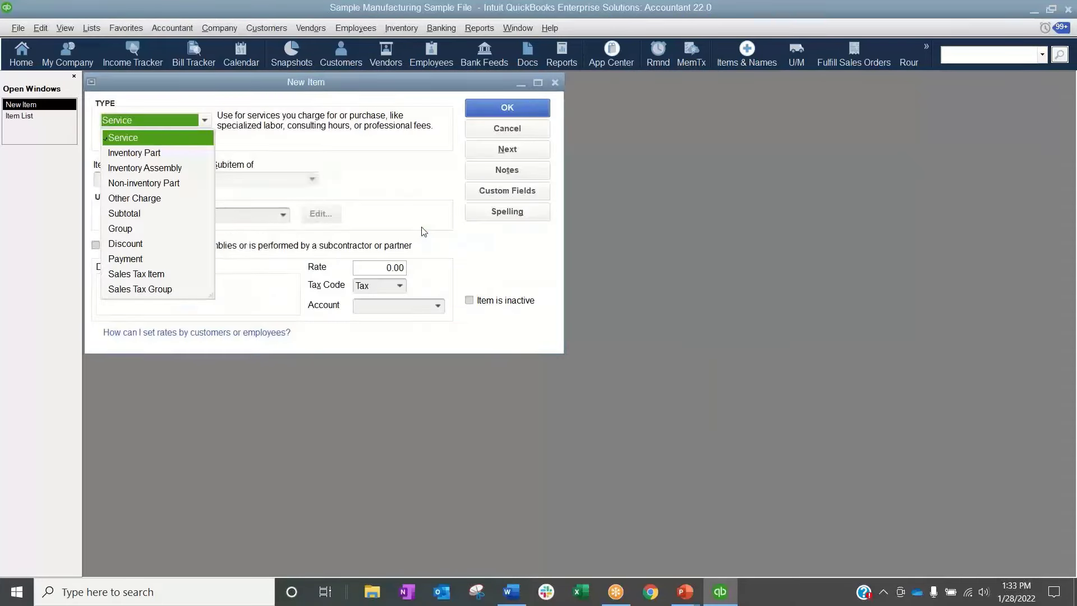
{"action": "left_click", "coordinate": [178, 153]}
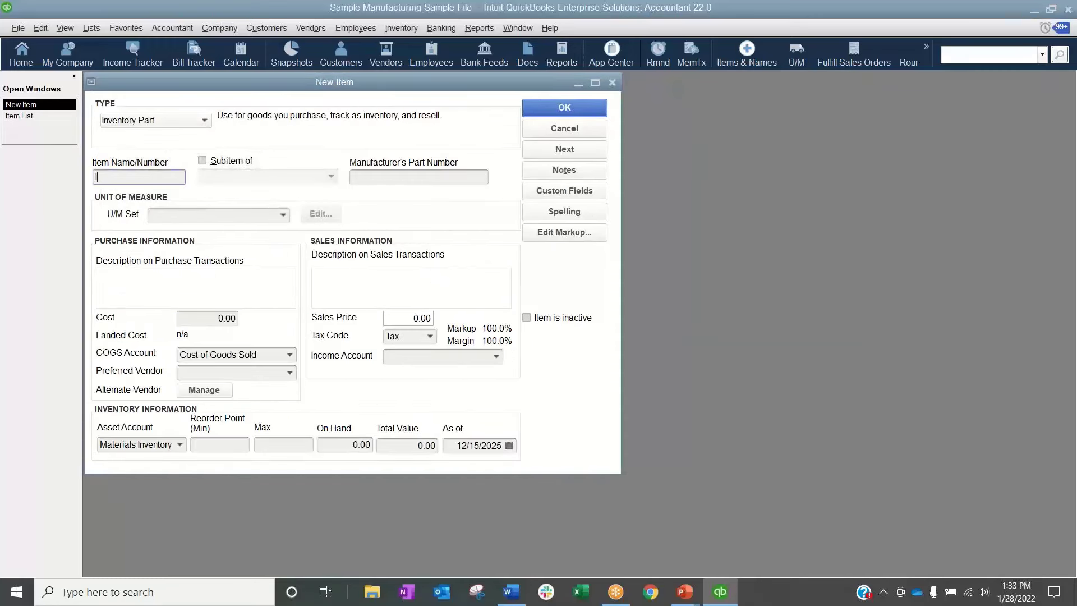
{"action": "type", "text": "Item A"}
Assign Materials as Item A's income account and set its purchase cost to 100
{"action": "left_click", "coordinate": [496, 357]}
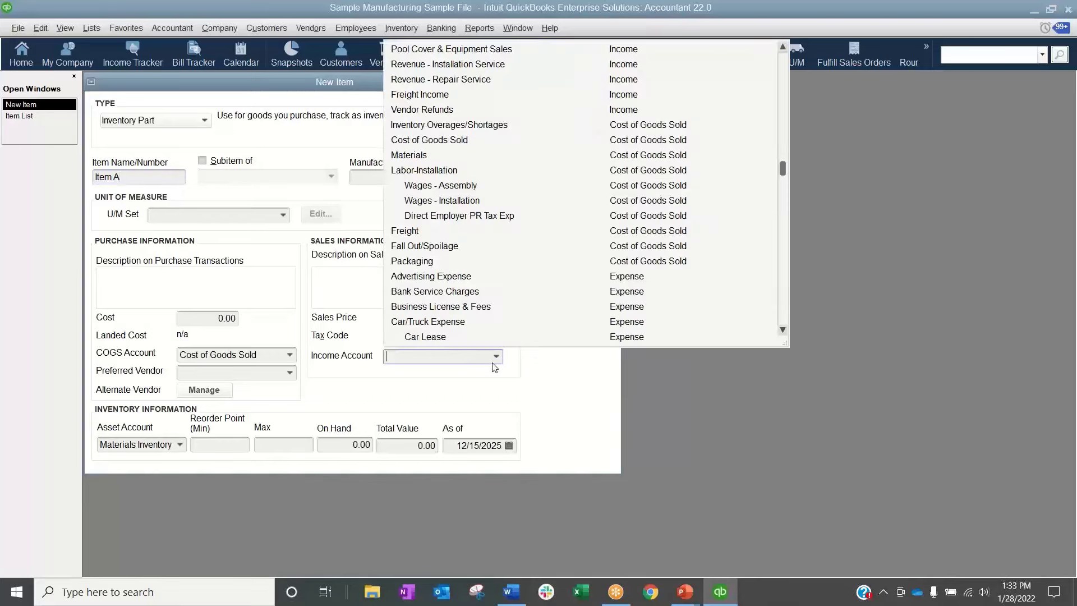
{"action": "left_click", "coordinate": [425, 159]}
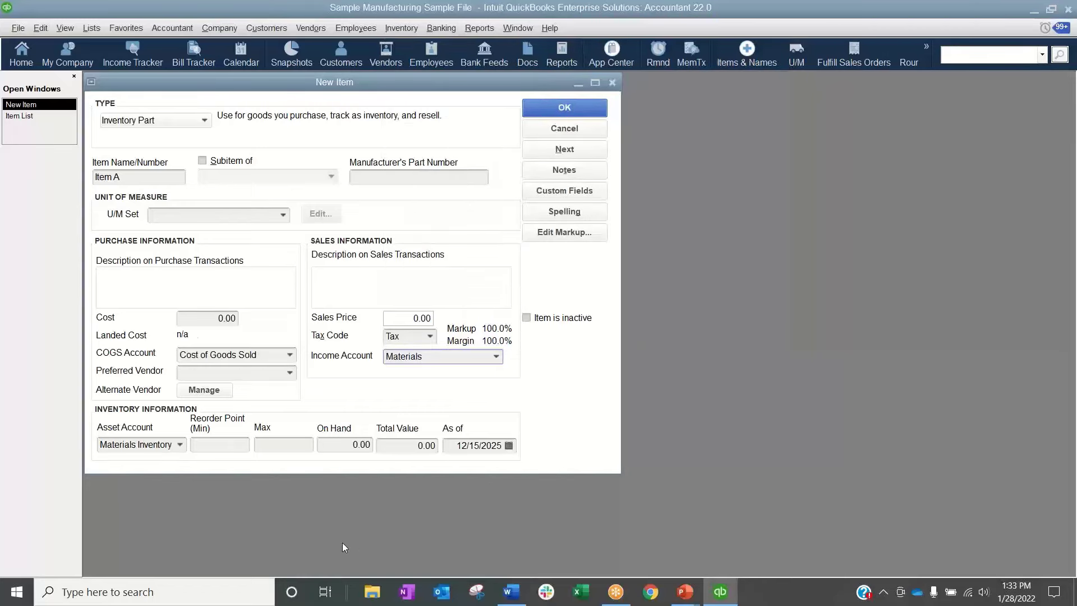
{"action": "left_click", "coordinate": [208, 319]}
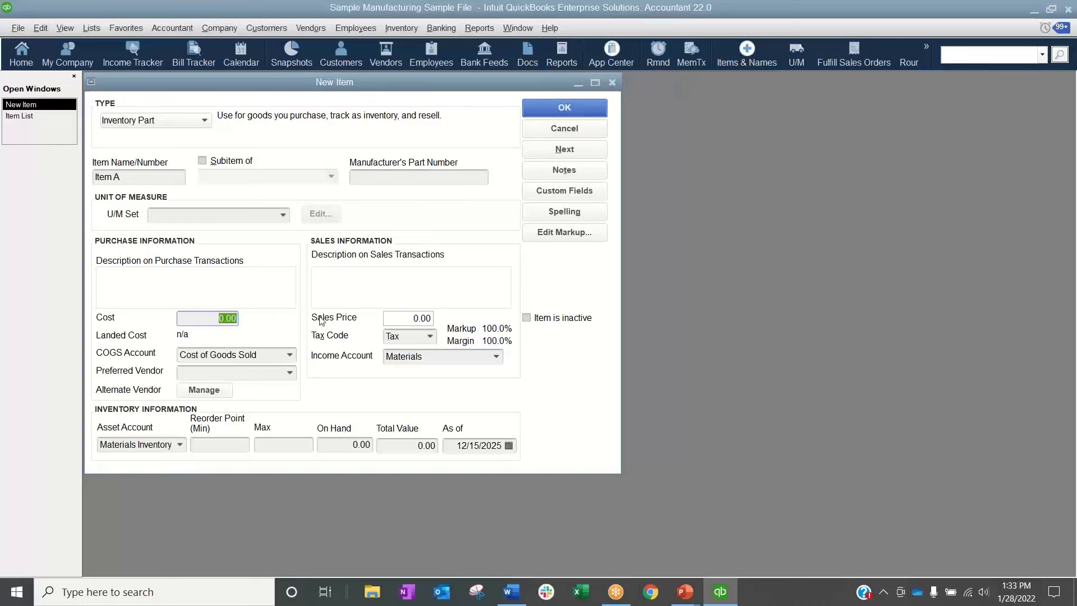
{"action": "type", "text": "150"}
{"action": "double_click", "coordinate": [214, 317]}
{"action": "type", "text": "100"}
{"action": "key", "text": "shift+Tab"}
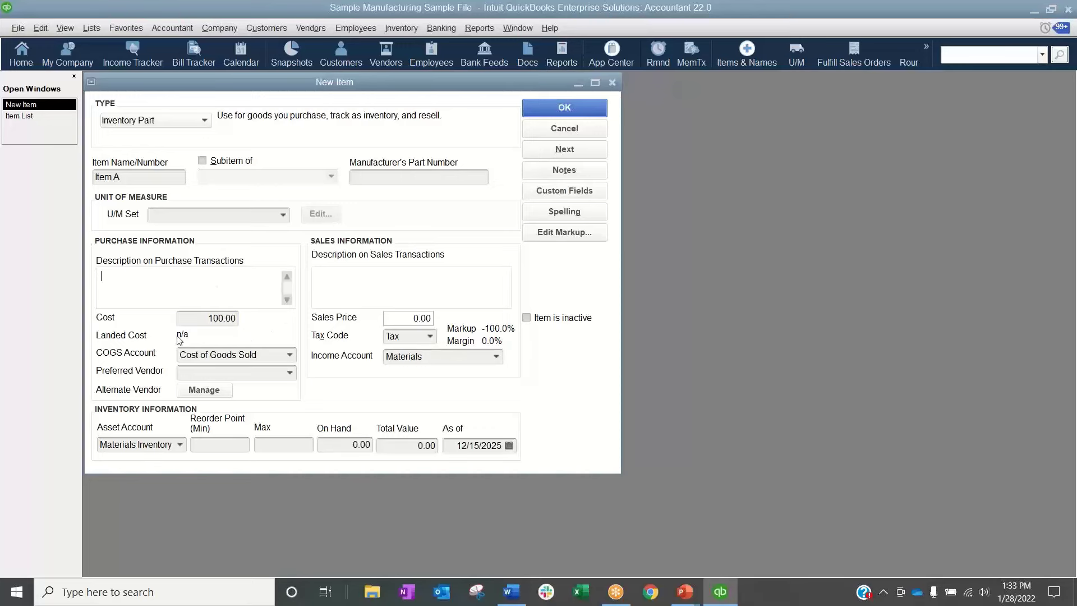
Set Item A's sales price to 200 and save the new item
{"action": "left_click", "coordinate": [416, 318]}
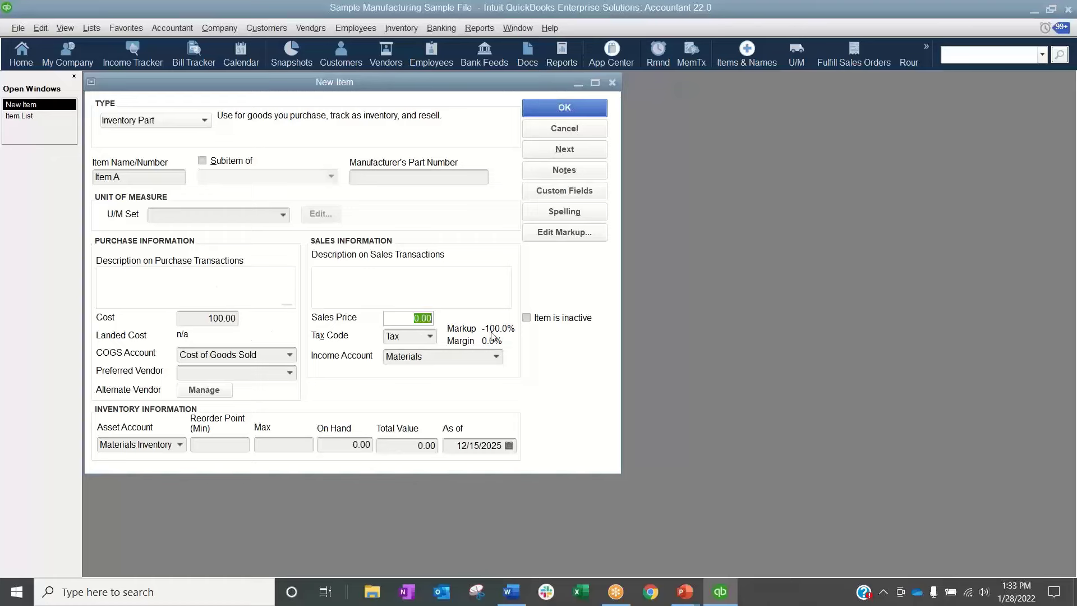
{"action": "type", "text": "200"}
{"action": "left_click", "coordinate": [565, 109]}
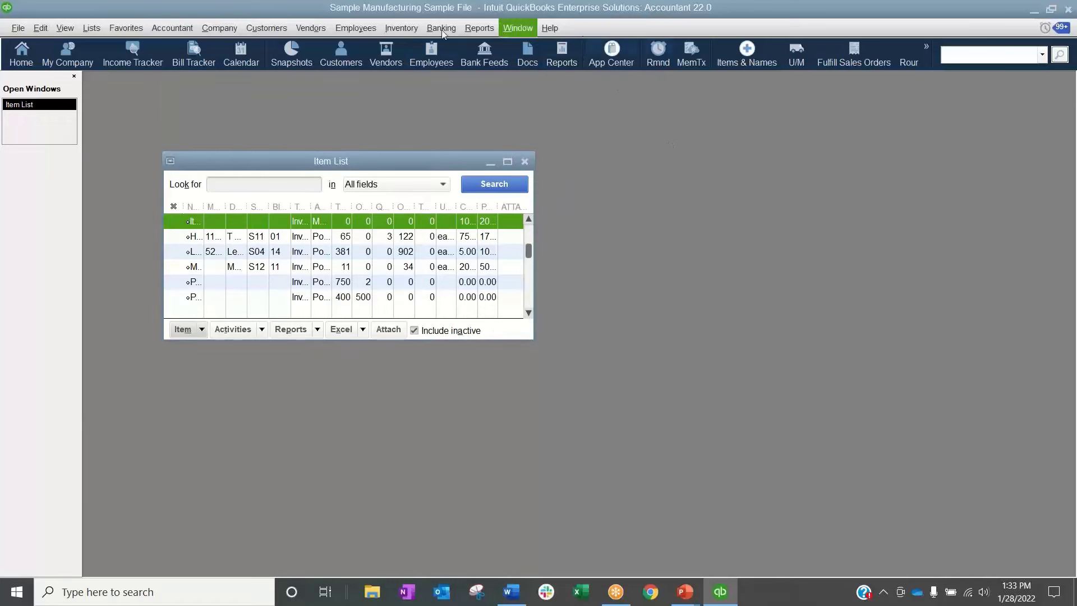
Create a new invoice for the customer "test" in a maximized window
{"action": "left_click", "coordinate": [266, 28]}
{"action": "left_click", "coordinate": [282, 112]}
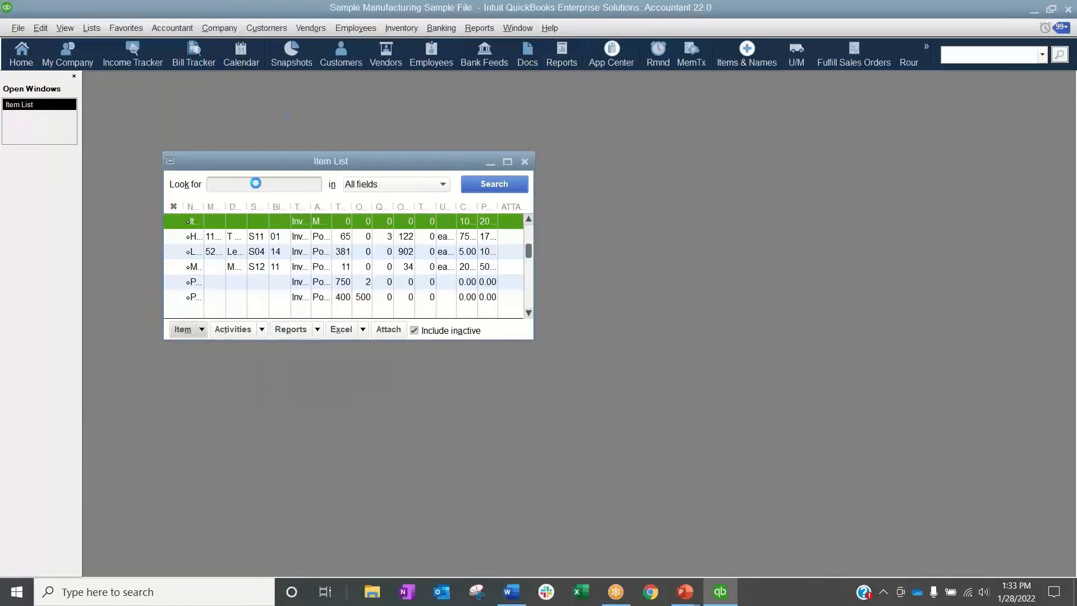
{"action": "double_click", "coordinate": [313, 84]}
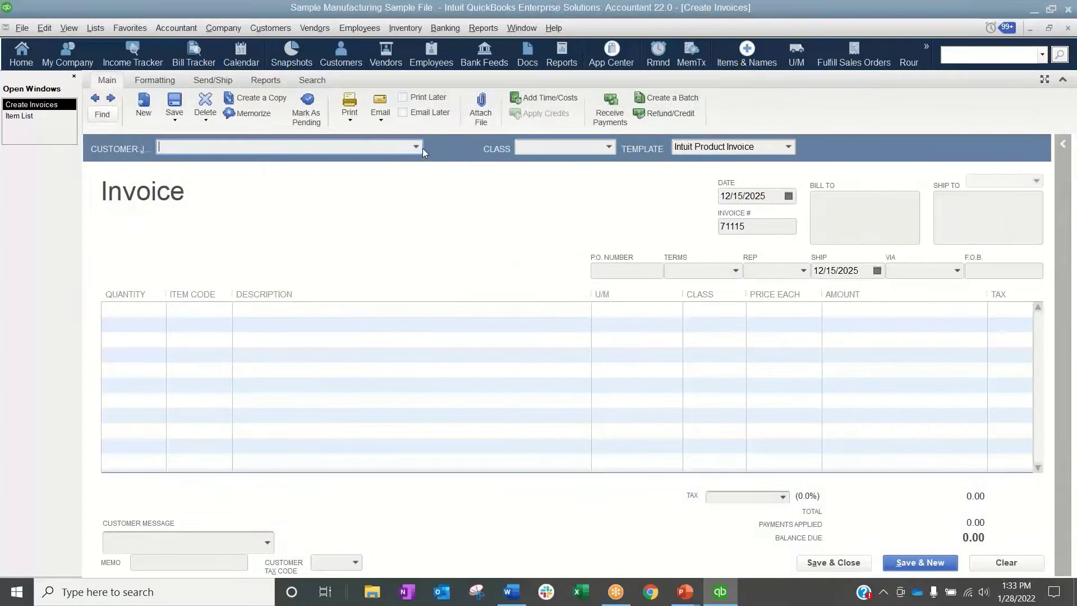
{"action": "left_click", "coordinate": [420, 147]}
{"action": "left_click", "coordinate": [169, 243]}
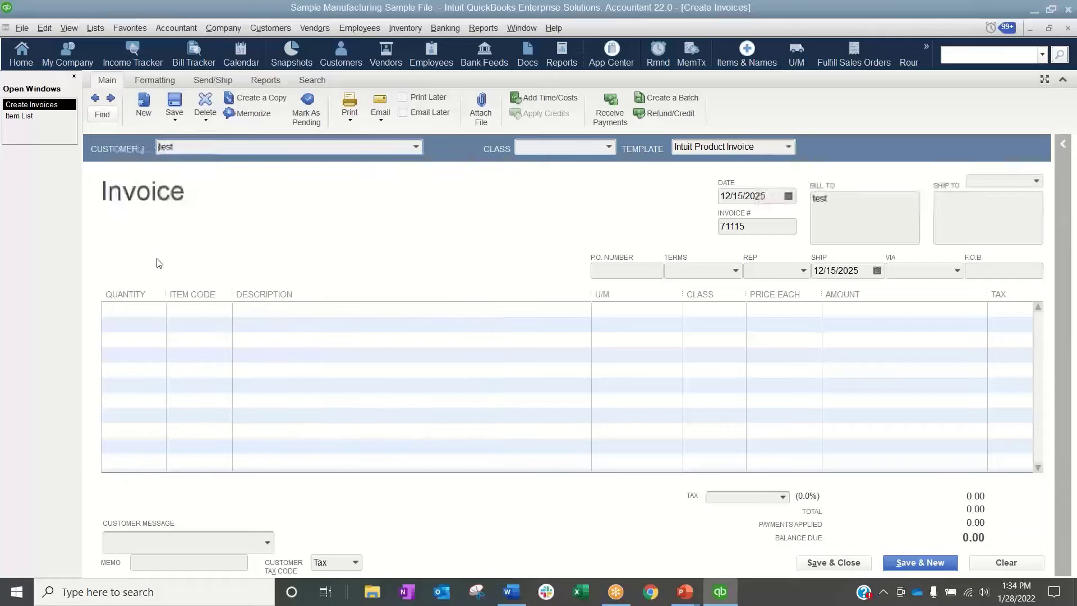
{"action": "left_click", "coordinate": [483, 132]}
Enter Item A on the invoice's first line and dismiss the inventory notices
{"action": "left_click", "coordinate": [205, 309]}
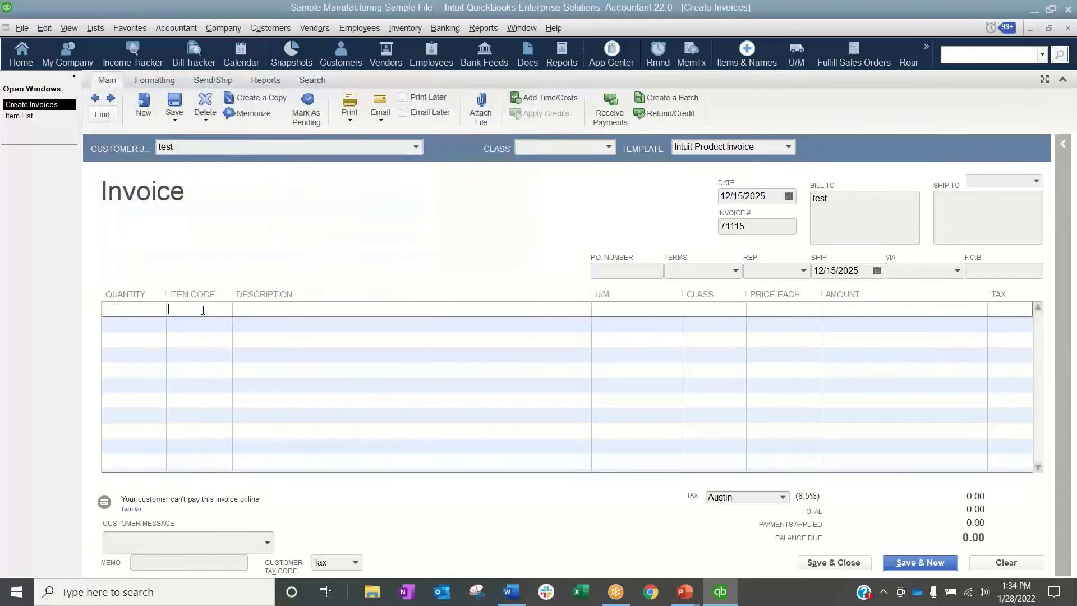
{"action": "type", "text": "Item A"}
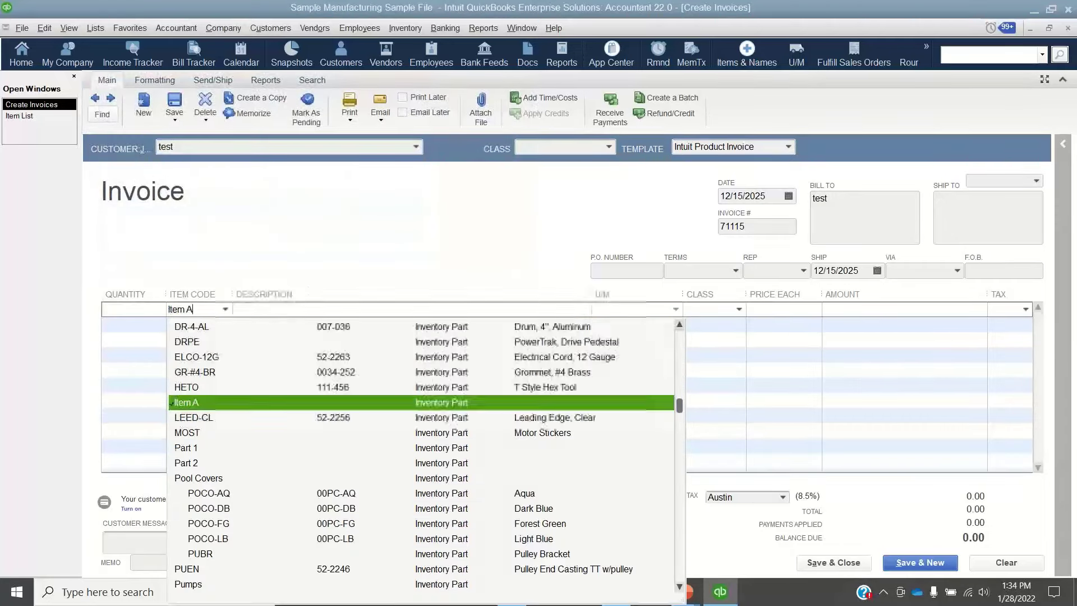
{"action": "left_click", "coordinate": [656, 308]}
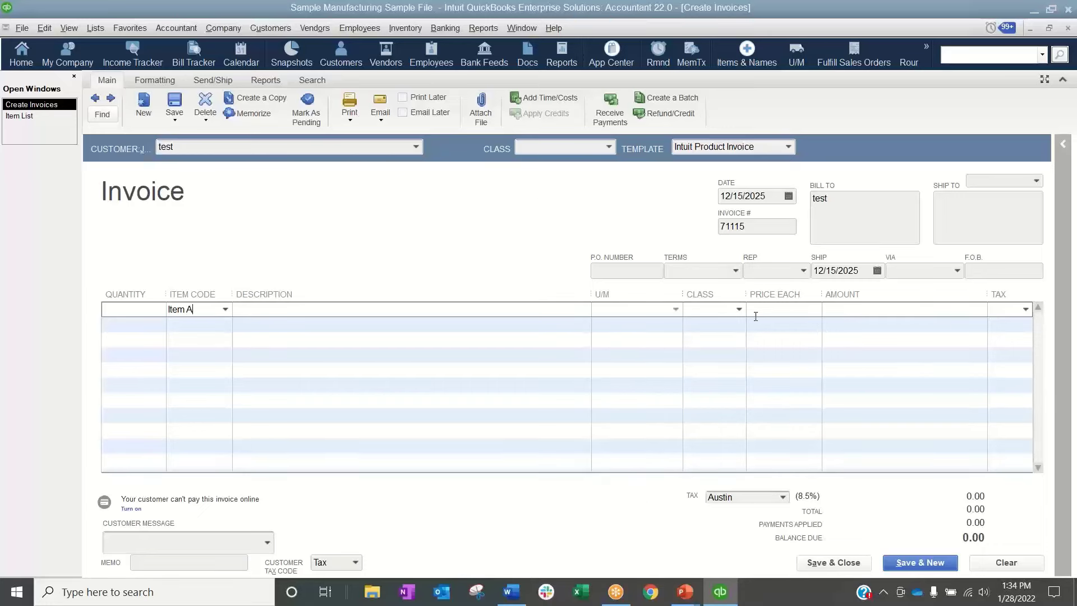
{"action": "left_click", "coordinate": [814, 314]}
{"action": "left_click", "coordinate": [268, 236]}
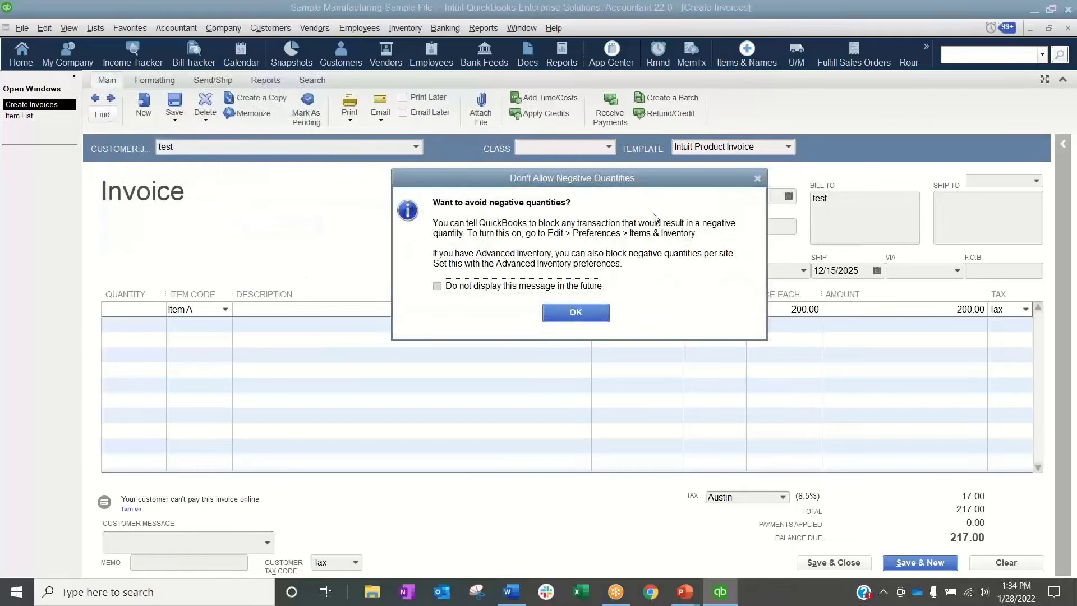
{"action": "left_click", "coordinate": [583, 318]}
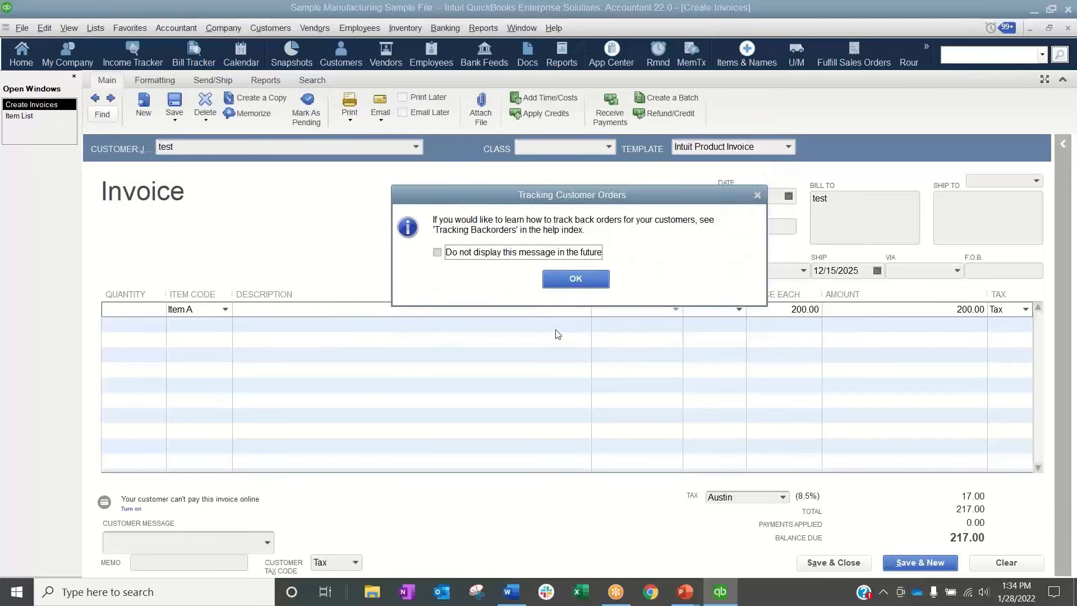
{"action": "left_click", "coordinate": [593, 285]}
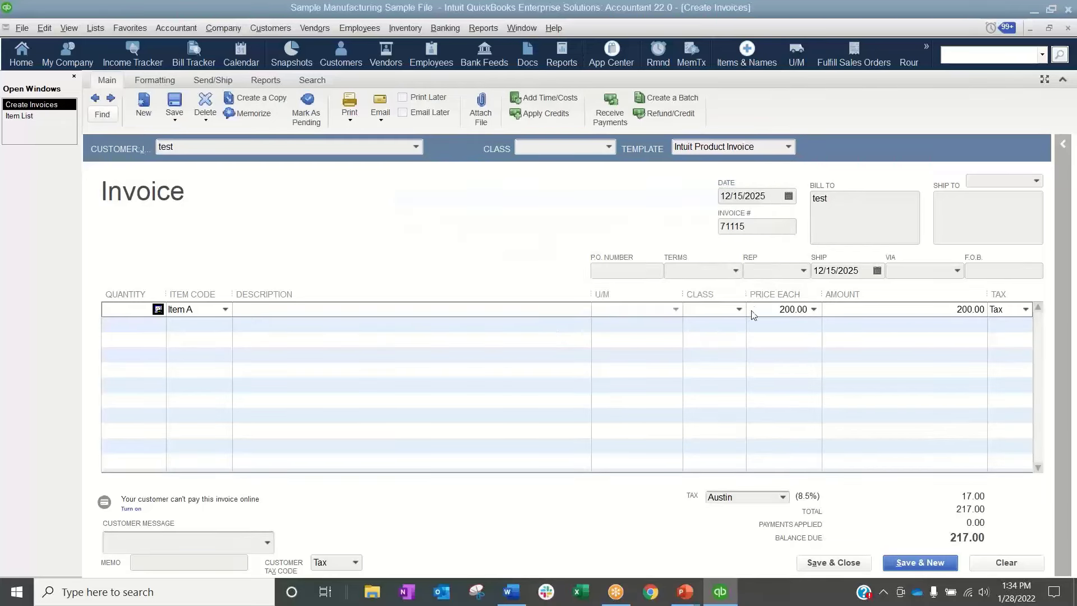
Set the quantity of Item A on the invoice to 1
{"action": "left_click", "coordinate": [123, 313]}
{"action": "type", "text": "1"}
{"action": "left_click", "coordinate": [485, 391]}
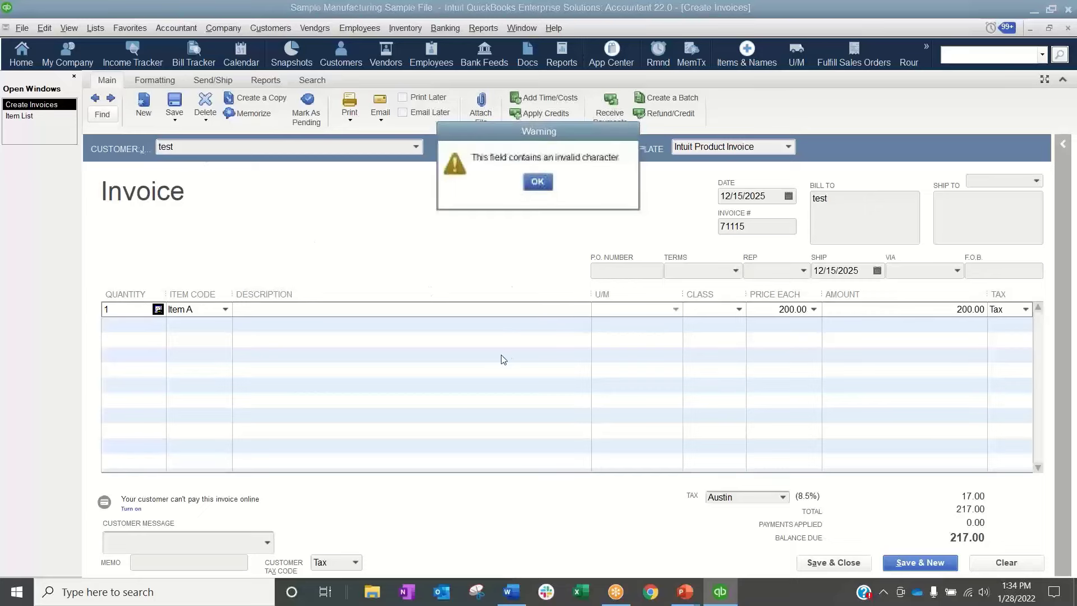
{"action": "left_click", "coordinate": [536, 181]}
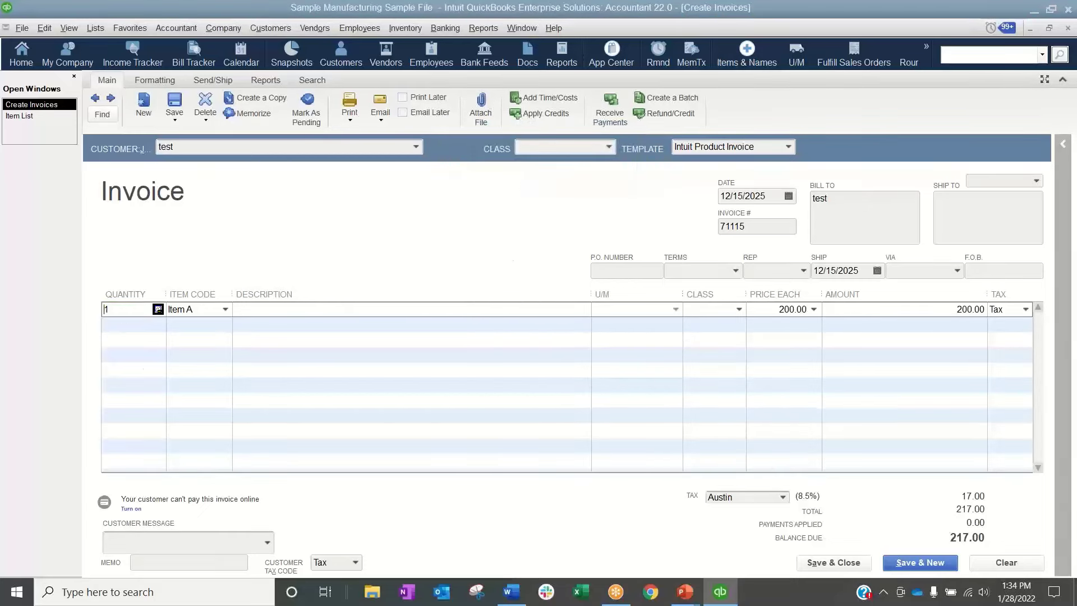
{"action": "left_click", "coordinate": [252, 401]}
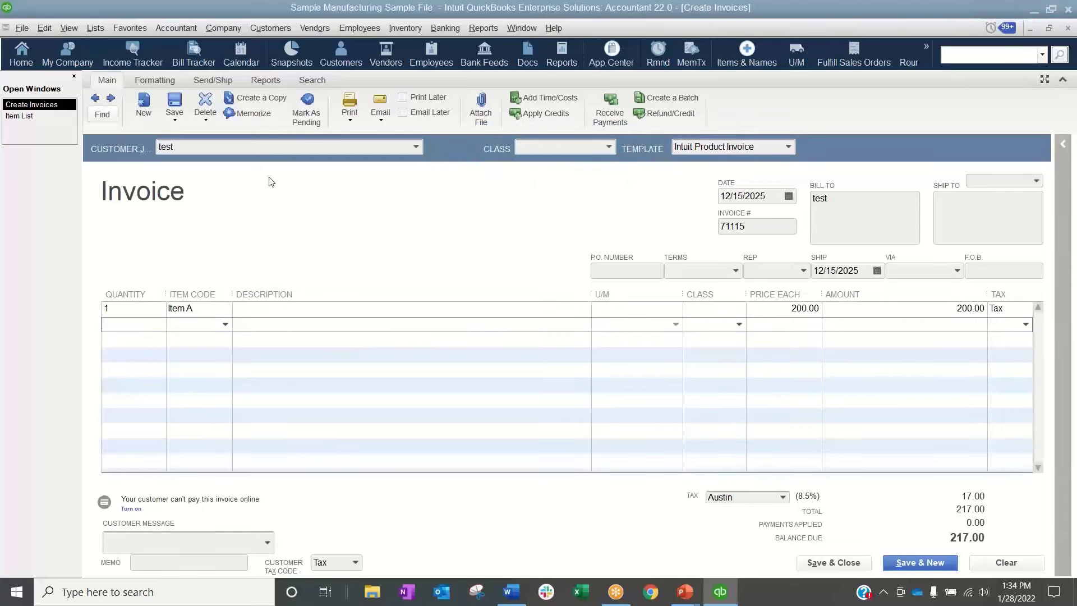
Save the invoice and open its Transaction Journal report
{"action": "left_click", "coordinate": [178, 99]}
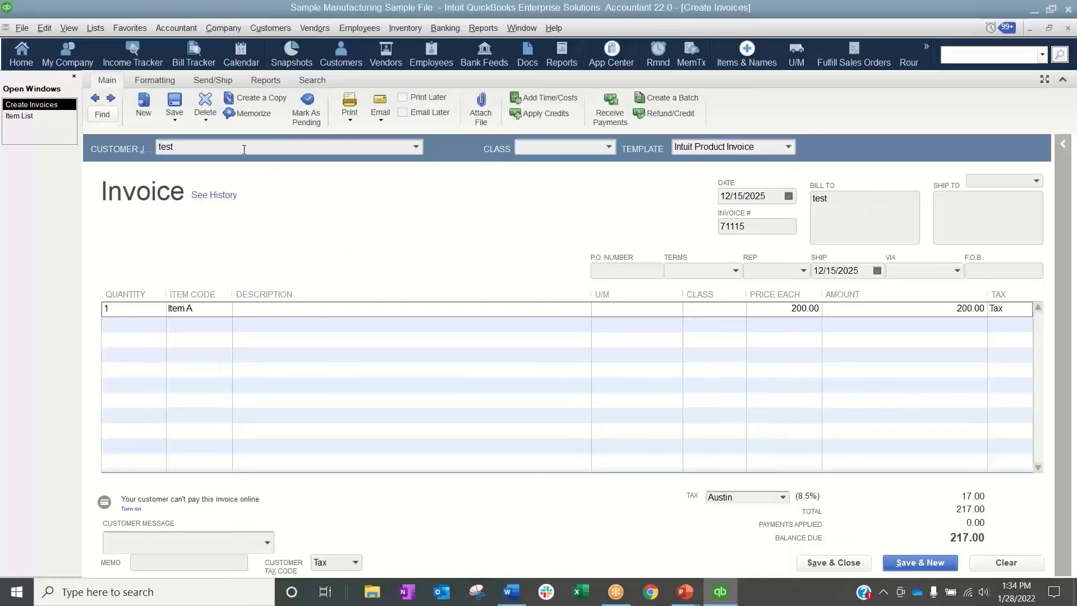
{"action": "left_click", "coordinate": [484, 28]}
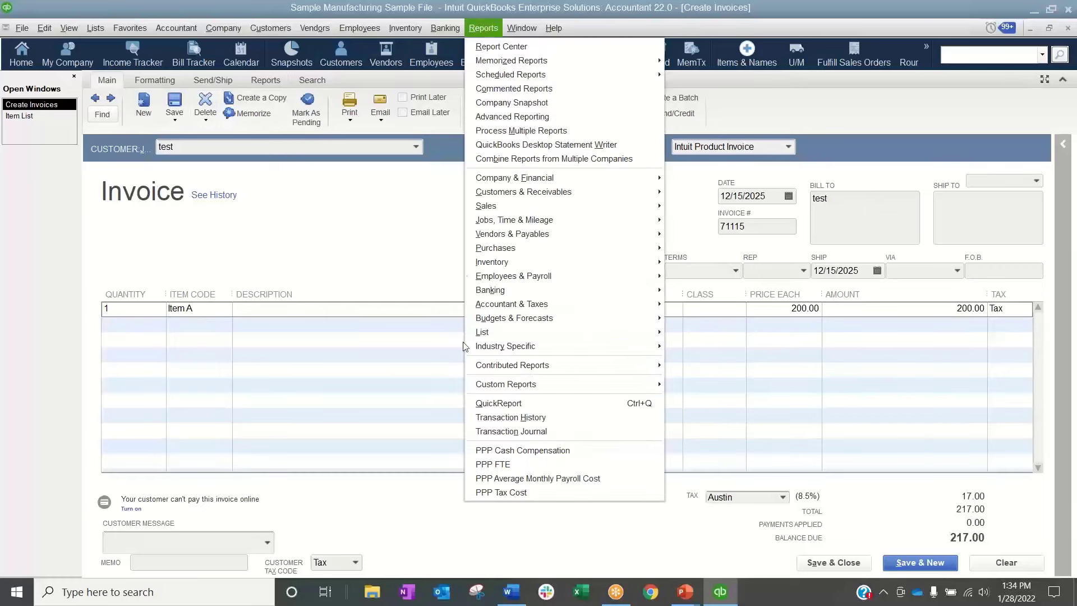
{"action": "left_click", "coordinate": [512, 433]}
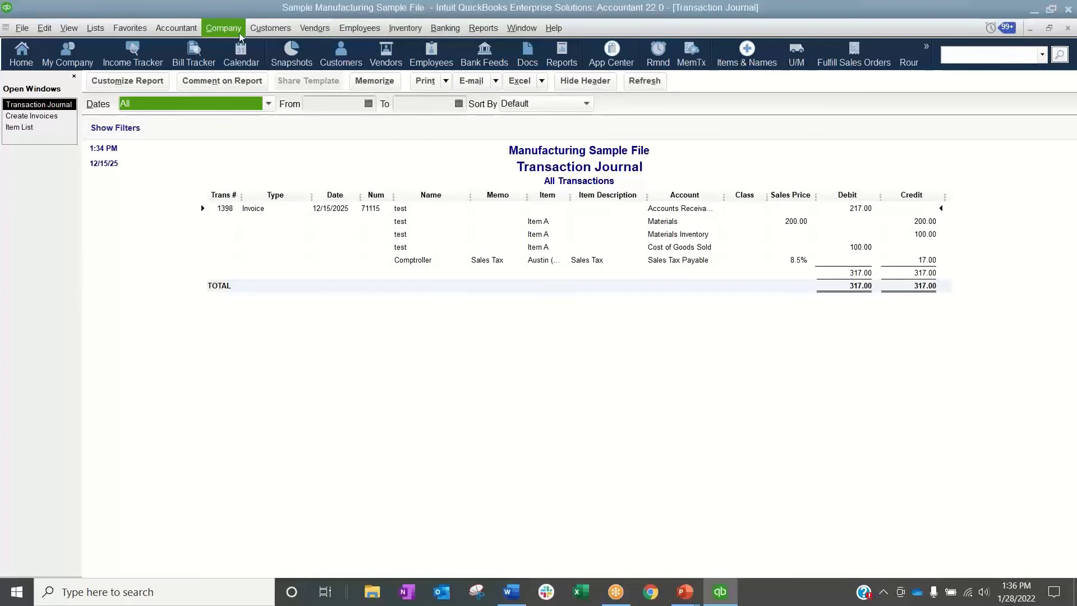
Start a bill for the vendor Accounting Firm, show its item lines, and date it 12/16/2025
{"action": "left_click", "coordinate": [408, 24]}
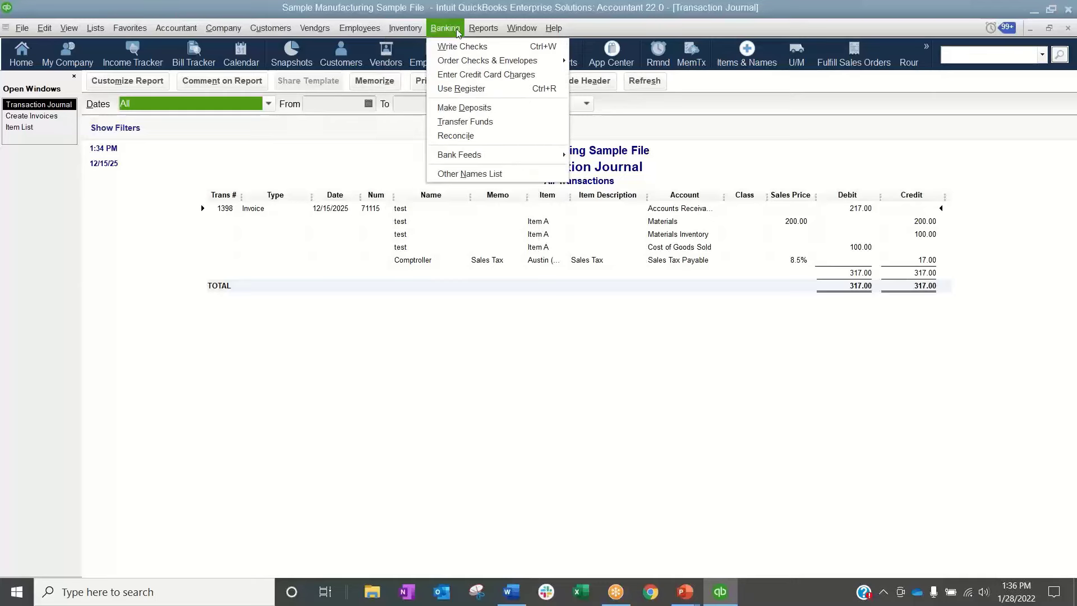
{"action": "mouse_move", "coordinate": [310, 35]}
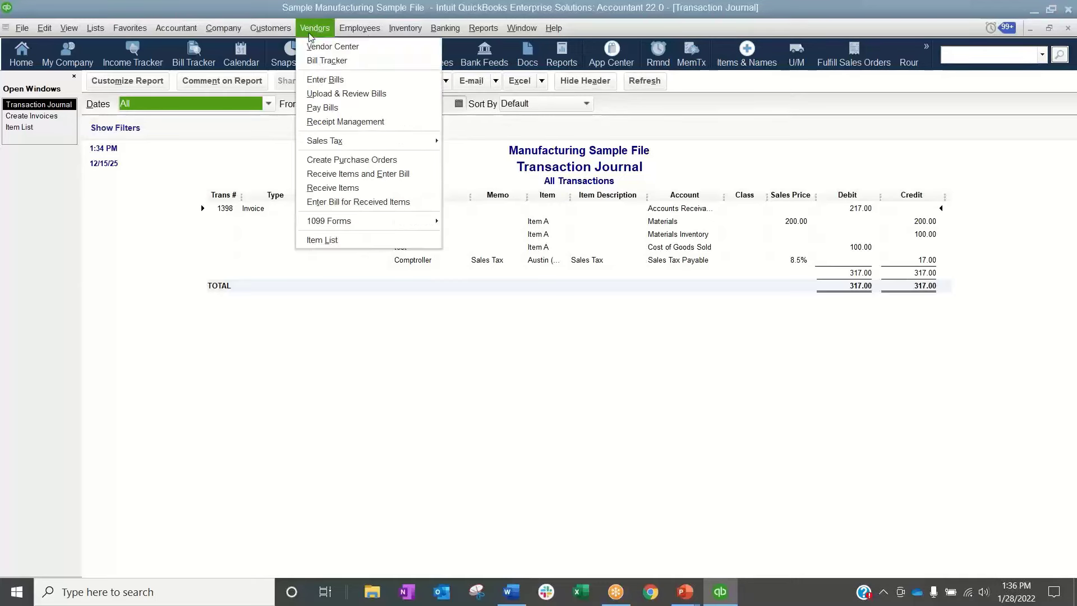
{"action": "left_click", "coordinate": [326, 80]}
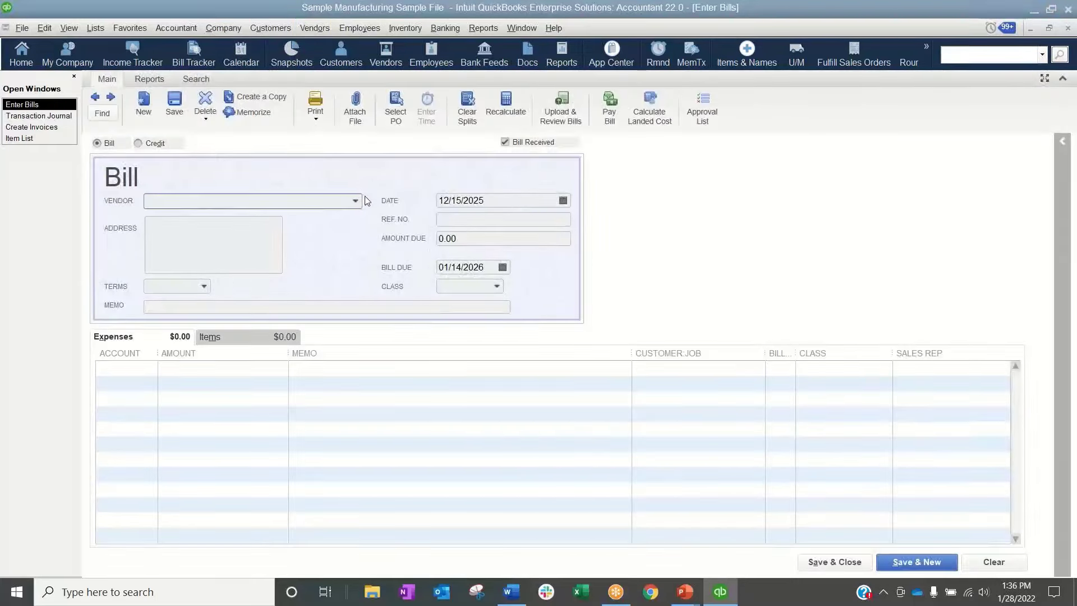
{"action": "left_click", "coordinate": [355, 200]}
{"action": "left_click", "coordinate": [183, 234]}
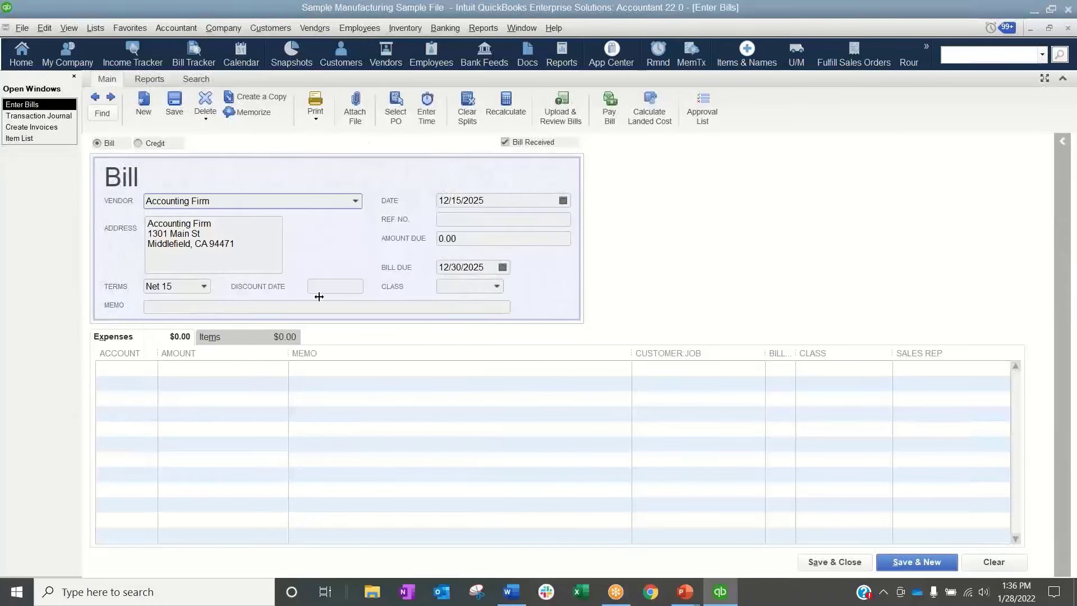
{"action": "left_click", "coordinate": [247, 339]}
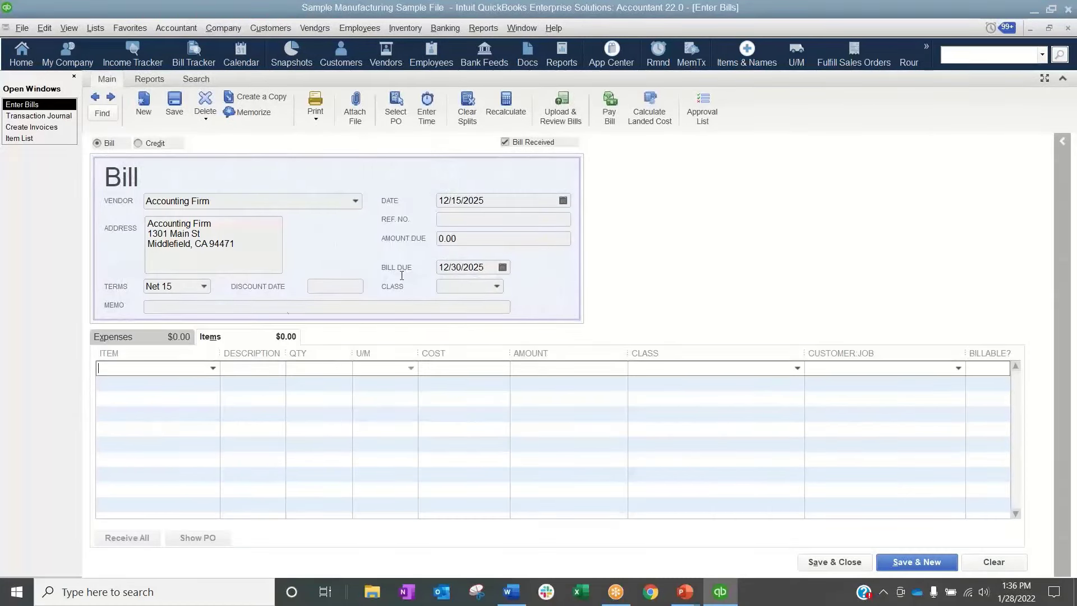
{"action": "left_click", "coordinate": [564, 201]}
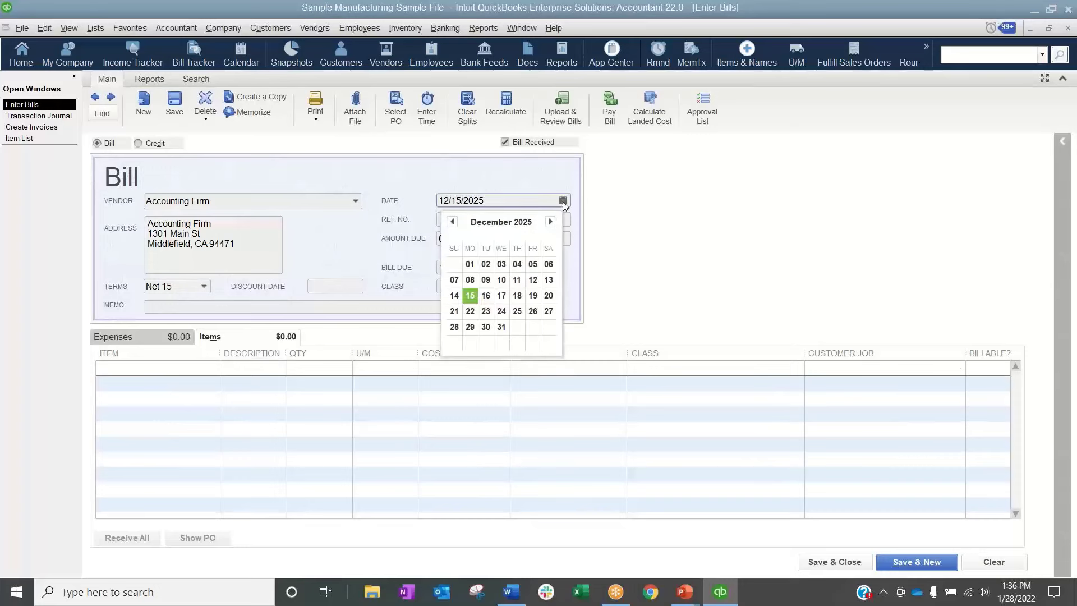
{"action": "left_click", "coordinate": [492, 296]}
Enter Item A on the bill's first item line with a quantity of 10
{"action": "left_click", "coordinate": [155, 368]}
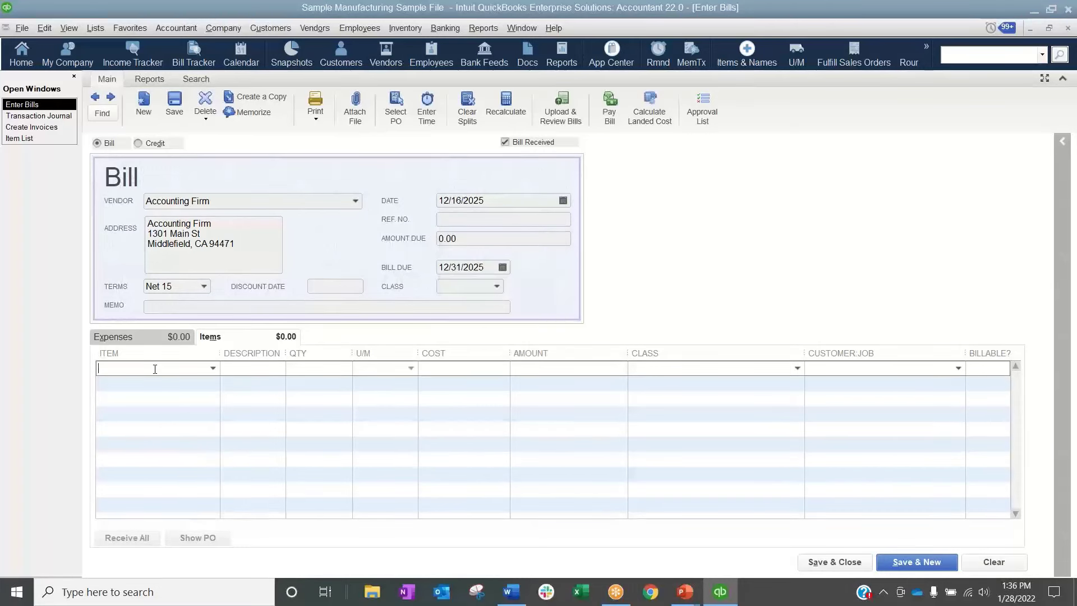
{"action": "type", "text": "Item"}
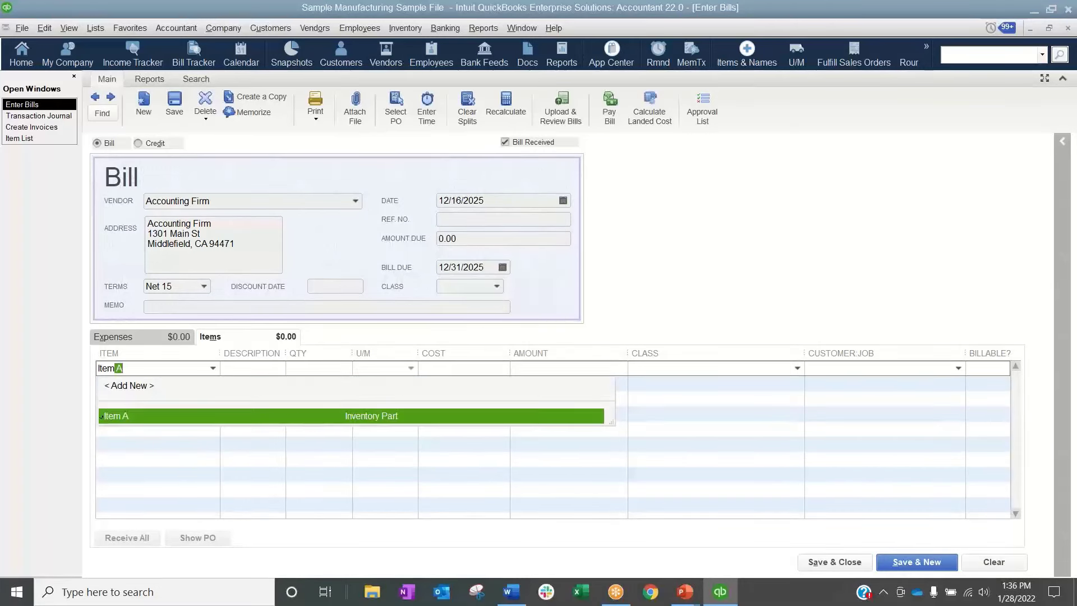
{"action": "type", "text": " A"}
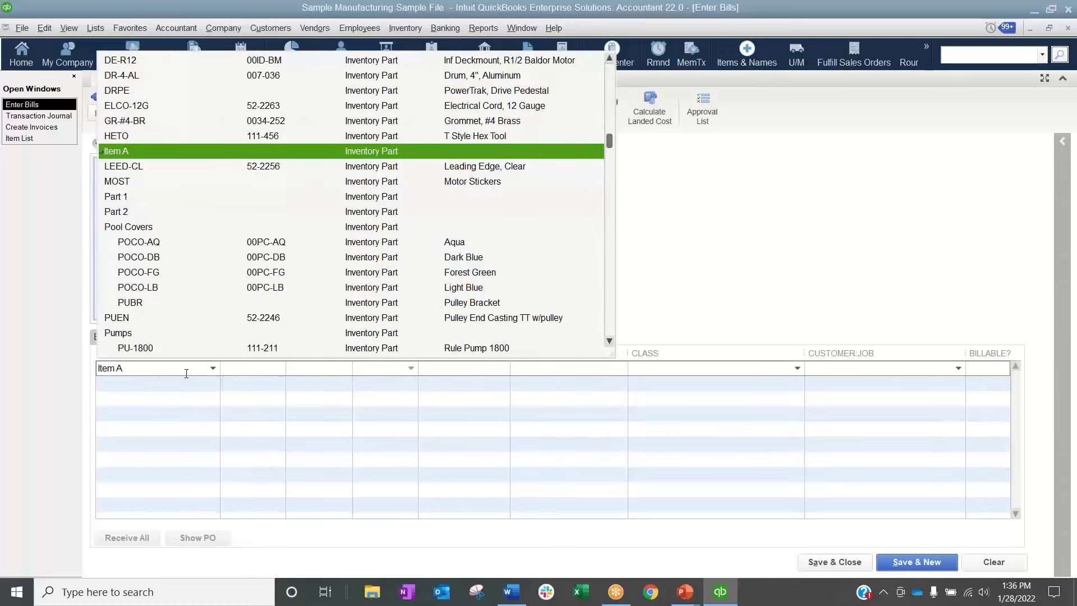
{"action": "left_click", "coordinate": [246, 378]}
{"action": "left_click", "coordinate": [308, 368]}
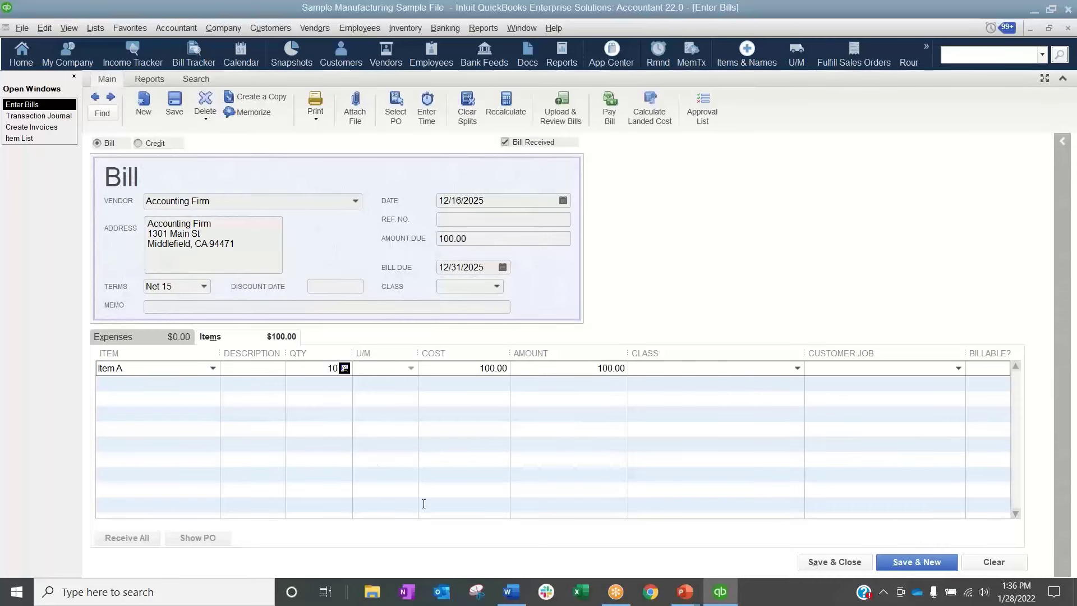
{"action": "left_click", "coordinate": [627, 491]}
Set Item A's unit cost on the bill to 200 without updating the item record or sorting the lines, and save the bill
{"action": "left_click_drag", "start_coordinate": [467, 365], "coordinate": [588, 366]}
{"action": "type", "text": "200"}
{"action": "left_click", "coordinate": [544, 372]}
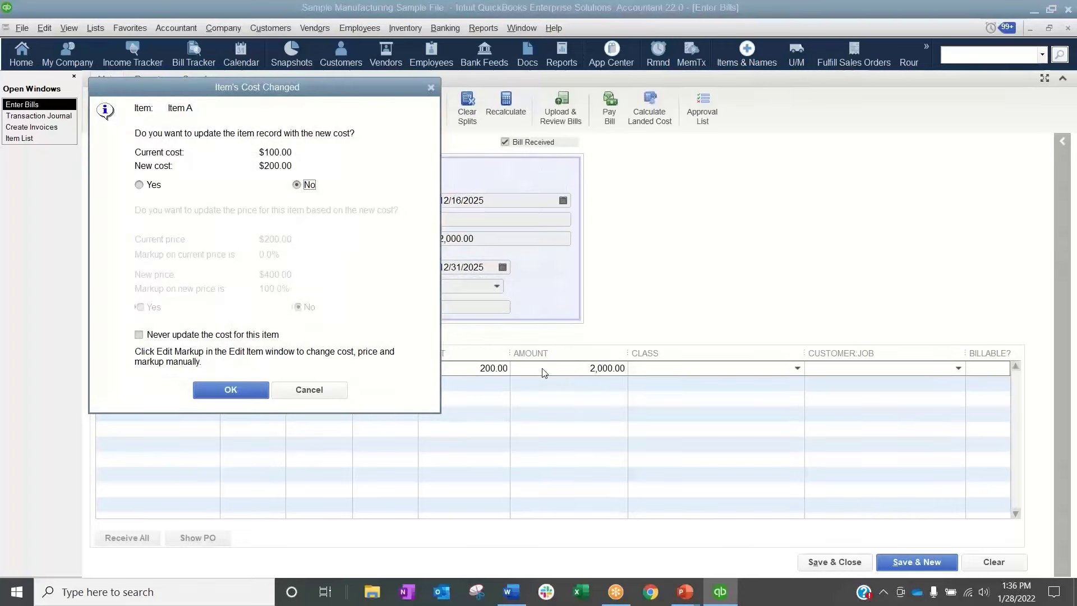
{"action": "left_click", "coordinate": [332, 395]}
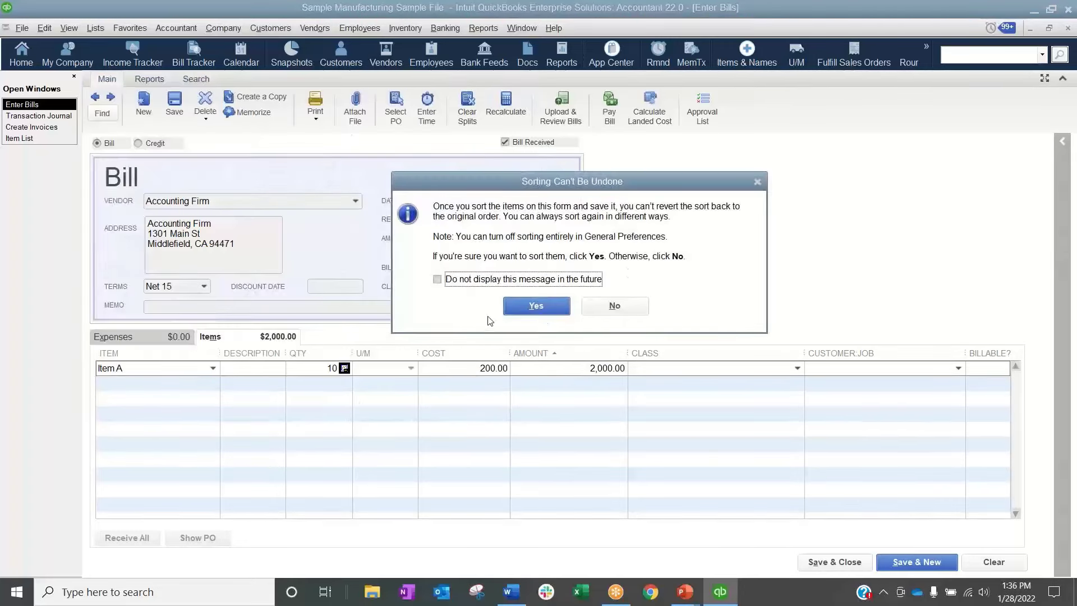
{"action": "left_click", "coordinate": [615, 305]}
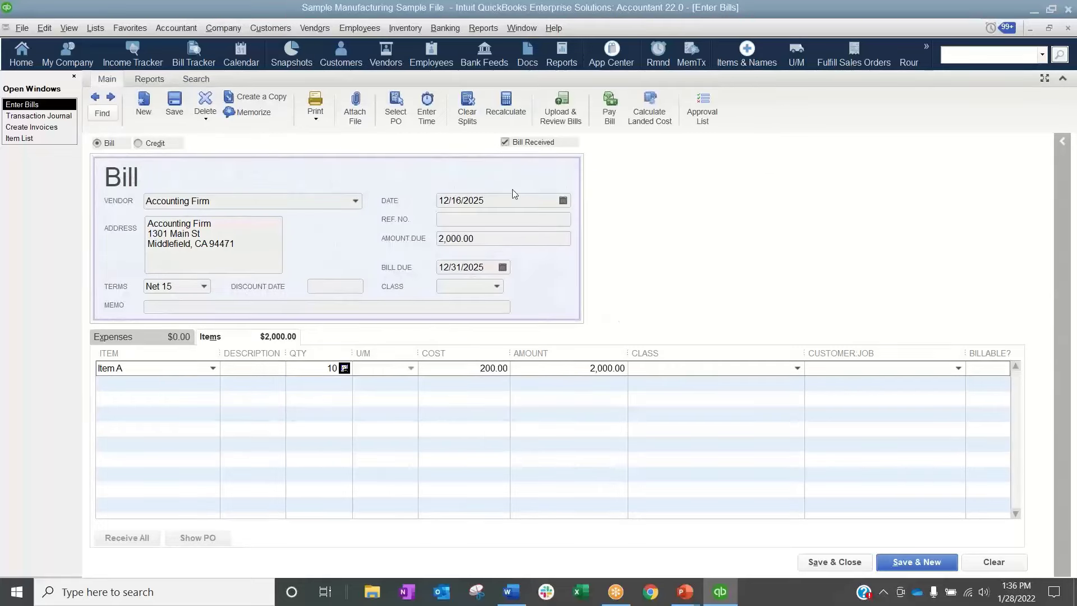
{"action": "left_click", "coordinate": [170, 105]}
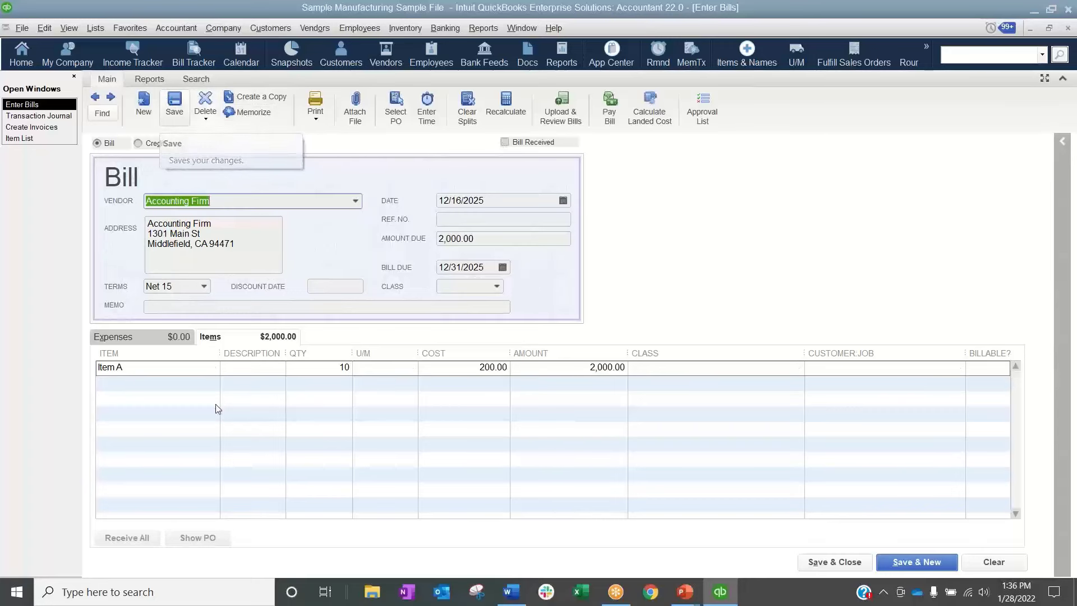
Review the invoice's Transaction Journal and open the Transaction Journal report for the Accounting Firm bill
{"action": "left_click", "coordinate": [52, 118]}
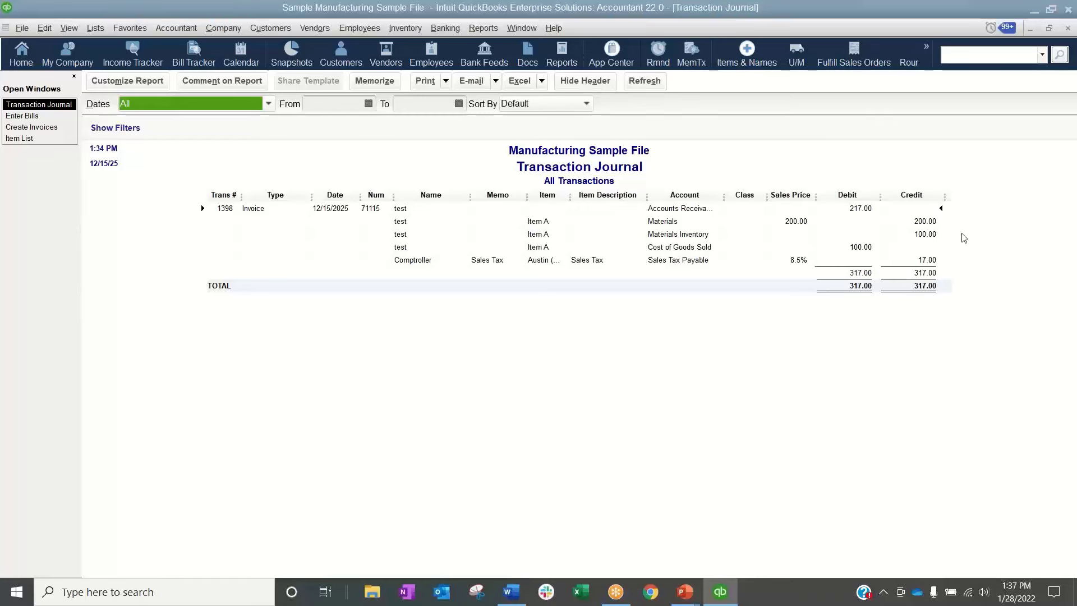
{"action": "left_click", "coordinate": [30, 116]}
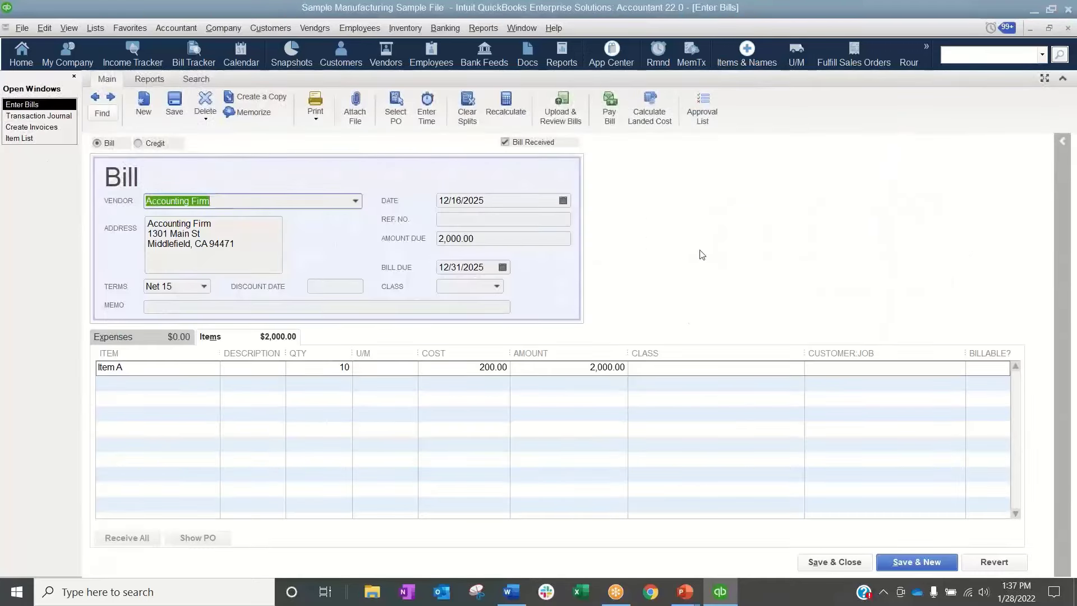
{"action": "left_click", "coordinate": [159, 80]}
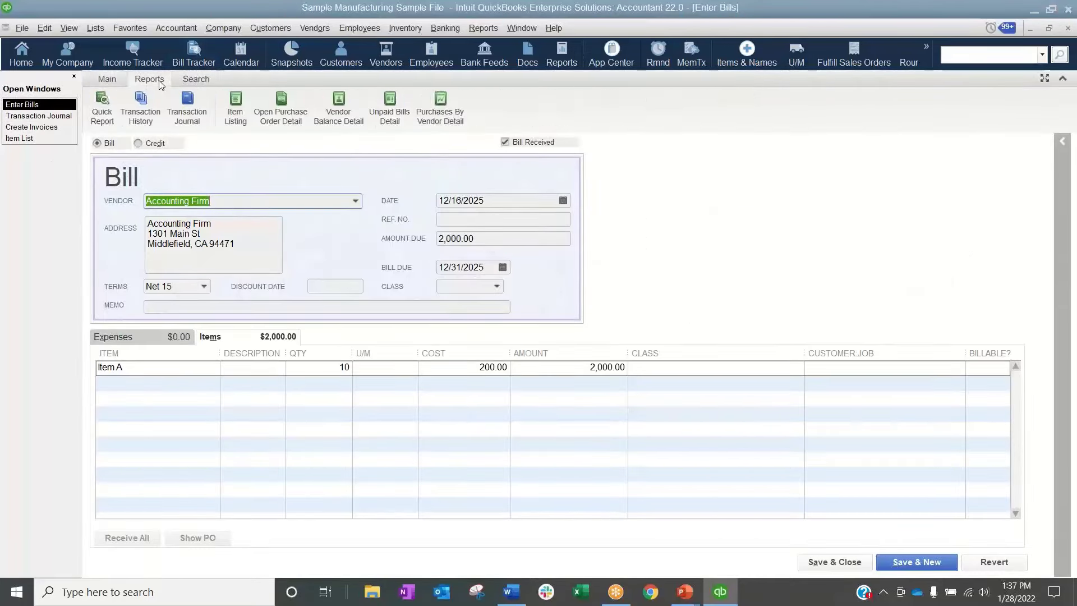
{"action": "left_click", "coordinate": [195, 116]}
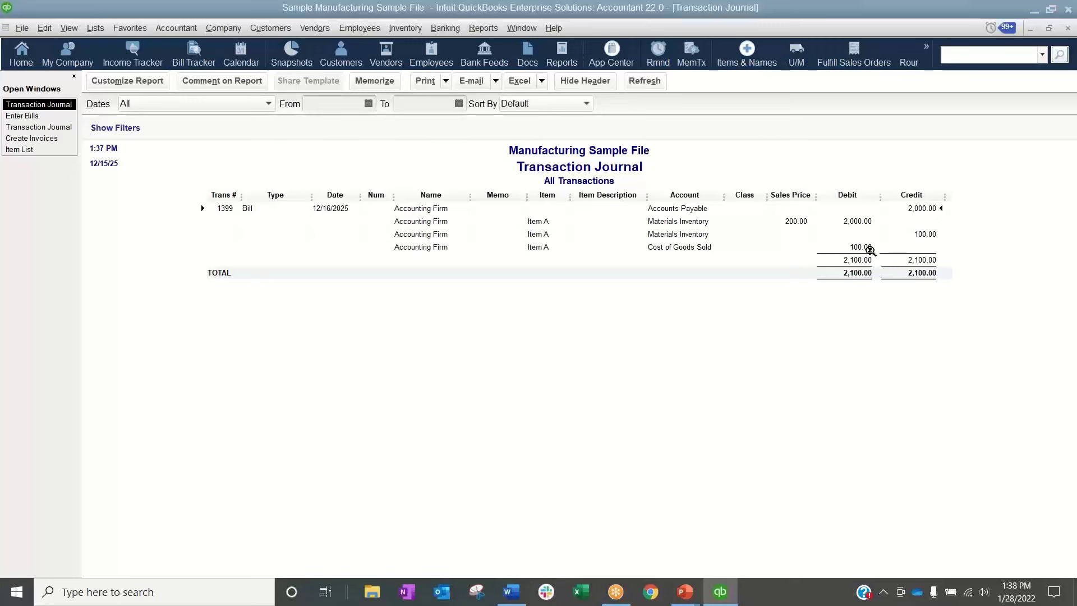
Run the Inventory Valuation Detail report for all dates and examine the Item A transactions
{"action": "left_click", "coordinate": [483, 28]}
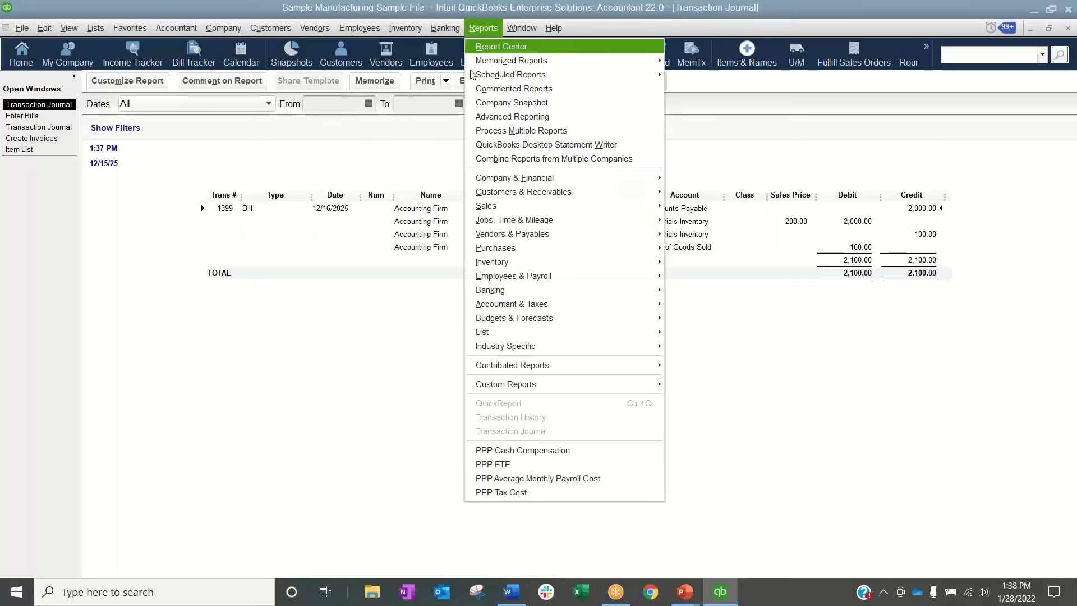
{"action": "mouse_move", "coordinate": [526, 261]}
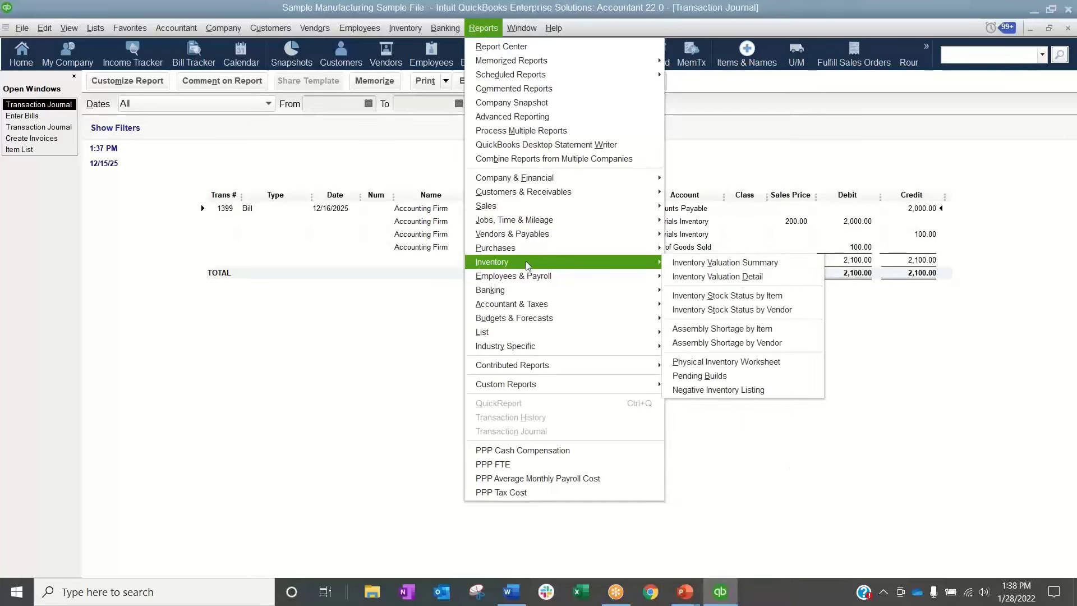
{"action": "left_click", "coordinate": [745, 277]}
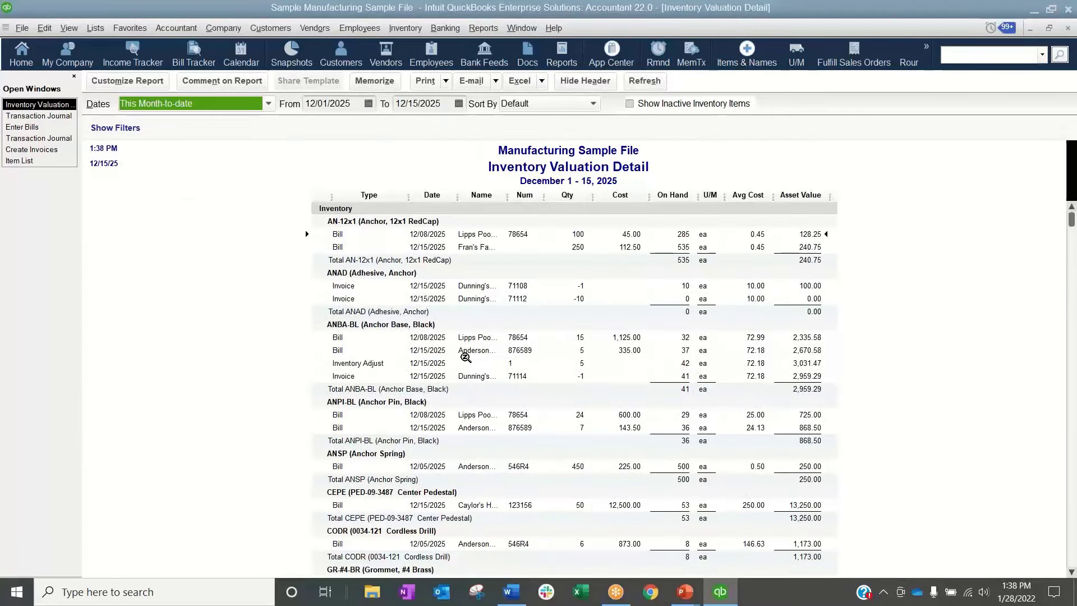
{"action": "left_click", "coordinate": [269, 104]}
{"action": "left_click", "coordinate": [195, 123]}
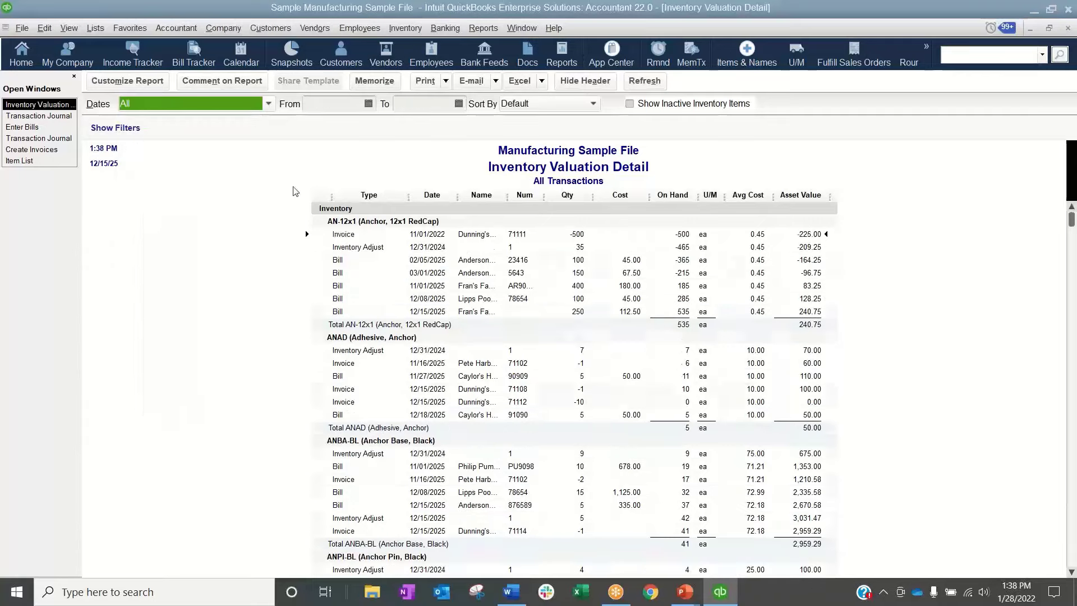
{"action": "scroll", "coordinate": [543, 375], "scroll_direction": "down", "scroll_amount": 8}
{"action": "scroll", "coordinate": [542, 375], "scroll_direction": "down", "scroll_amount": 15}
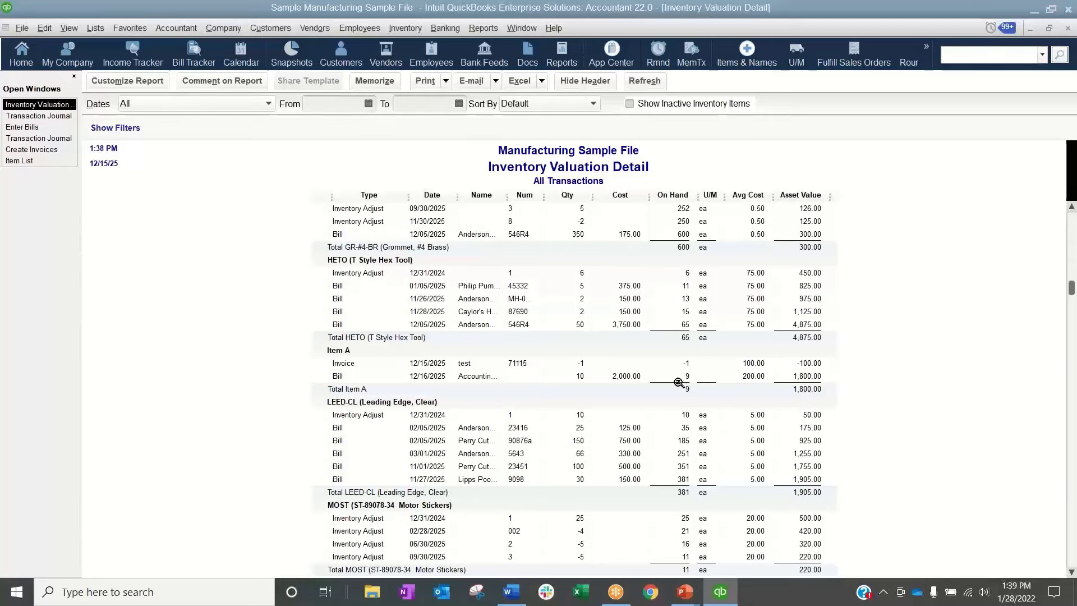
Revisit the bill's Transaction Journal and open the Job Profitability Summary report to check the customer test
{"action": "left_click", "coordinate": [38, 115]}
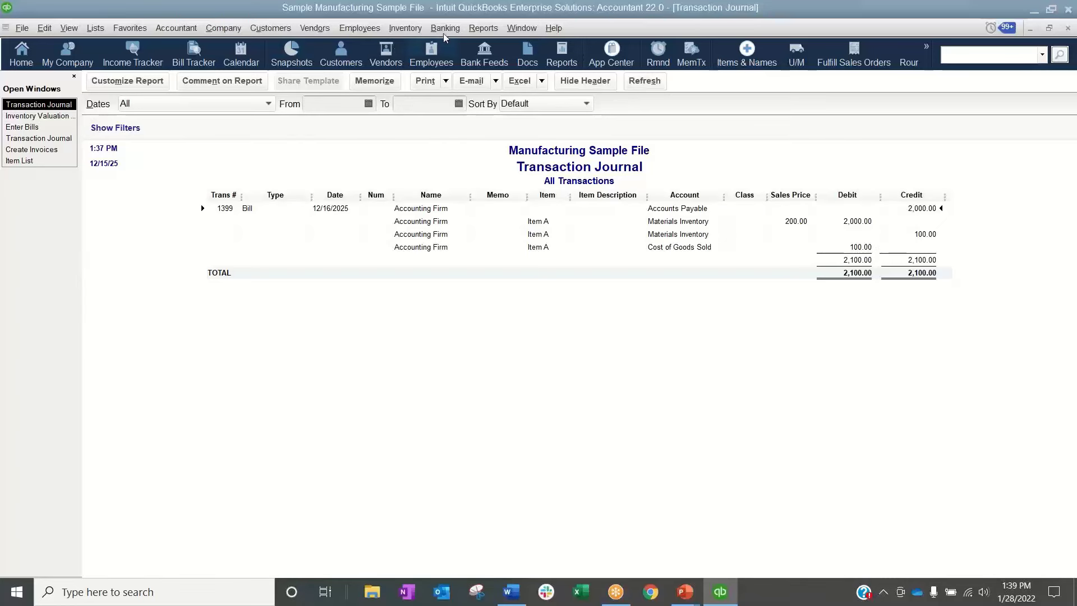
{"action": "left_click", "coordinate": [483, 28]}
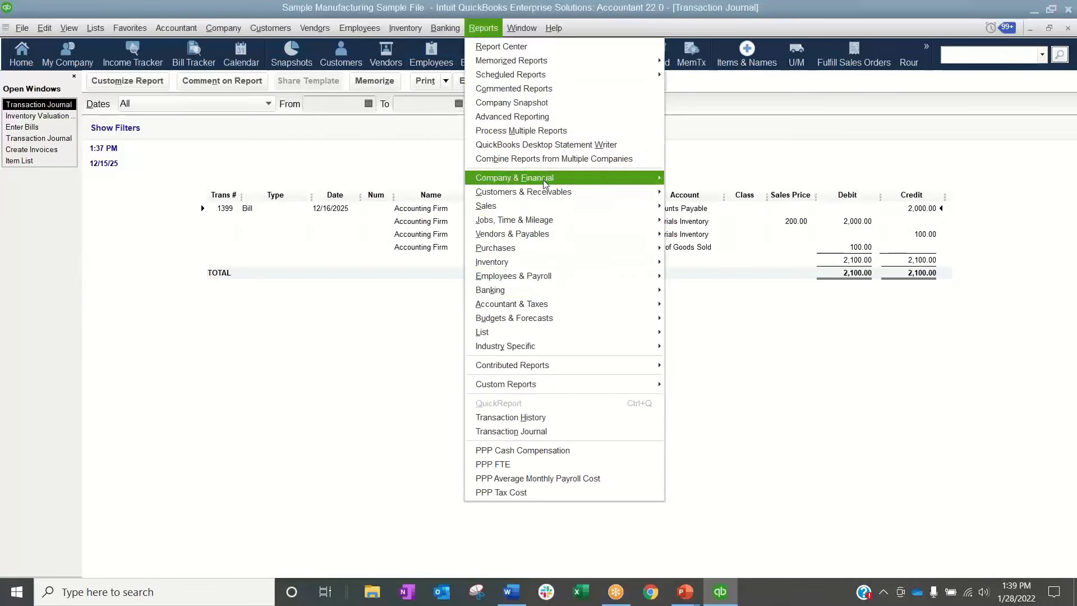
{"action": "mouse_move", "coordinate": [543, 183]}
{"action": "mouse_move", "coordinate": [541, 216]}
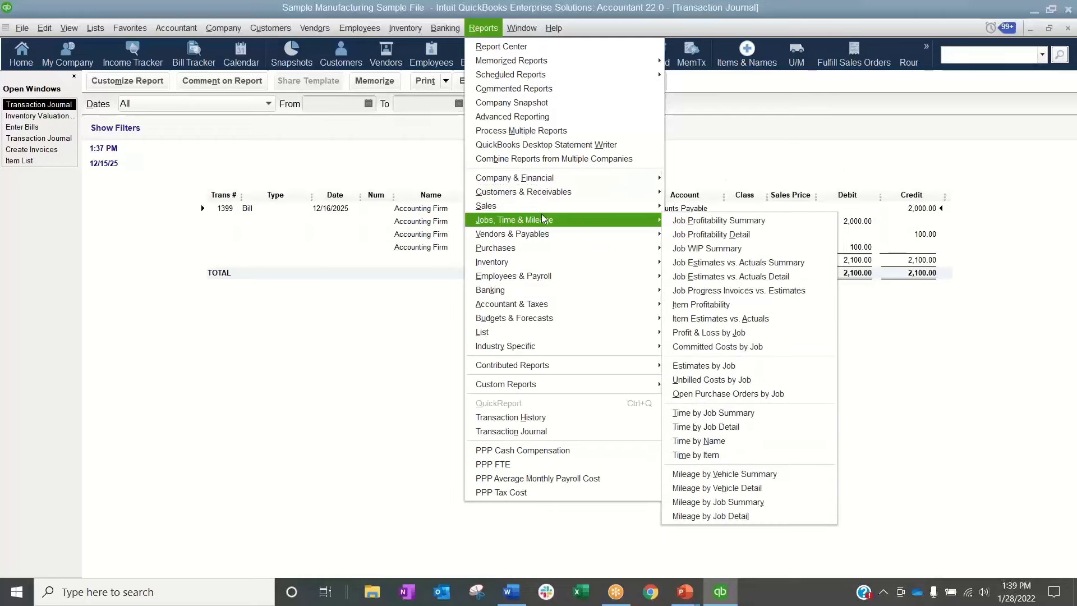
{"action": "left_click", "coordinate": [722, 222]}
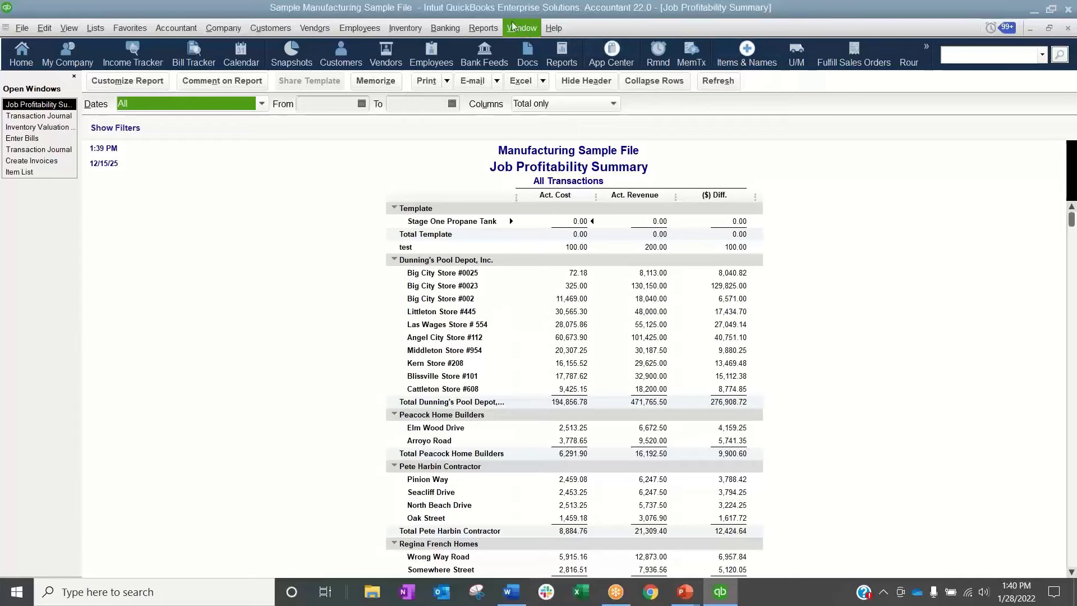
Open the Item Profitability report to check Item A's cost and revenue, and return to the bill's Transaction Journal
{"action": "left_click", "coordinate": [483, 29]}
{"action": "mouse_move", "coordinate": [508, 264]}
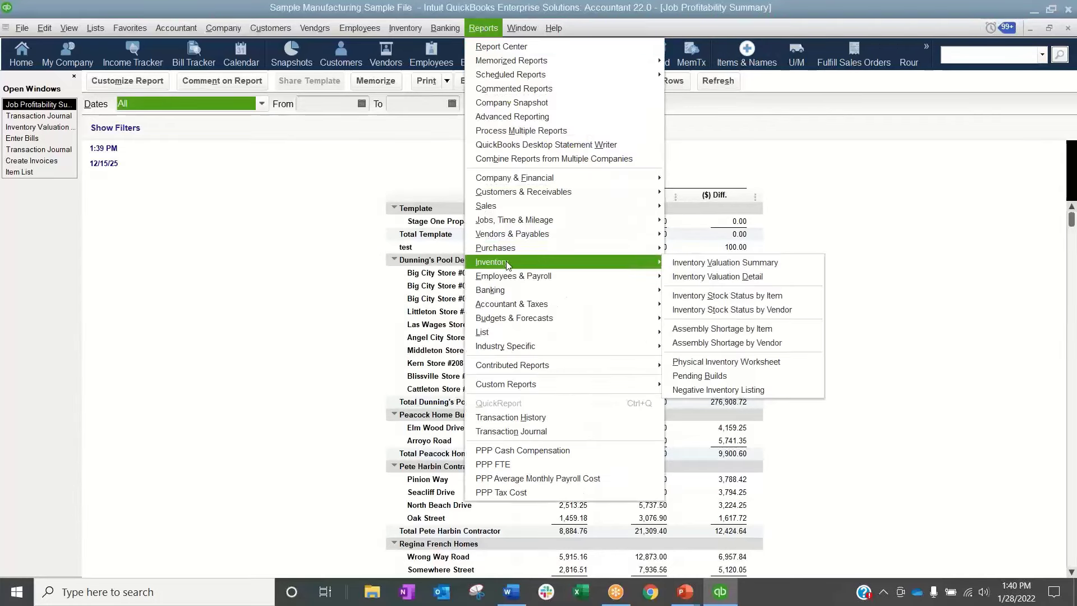
{"action": "mouse_move", "coordinate": [512, 222]}
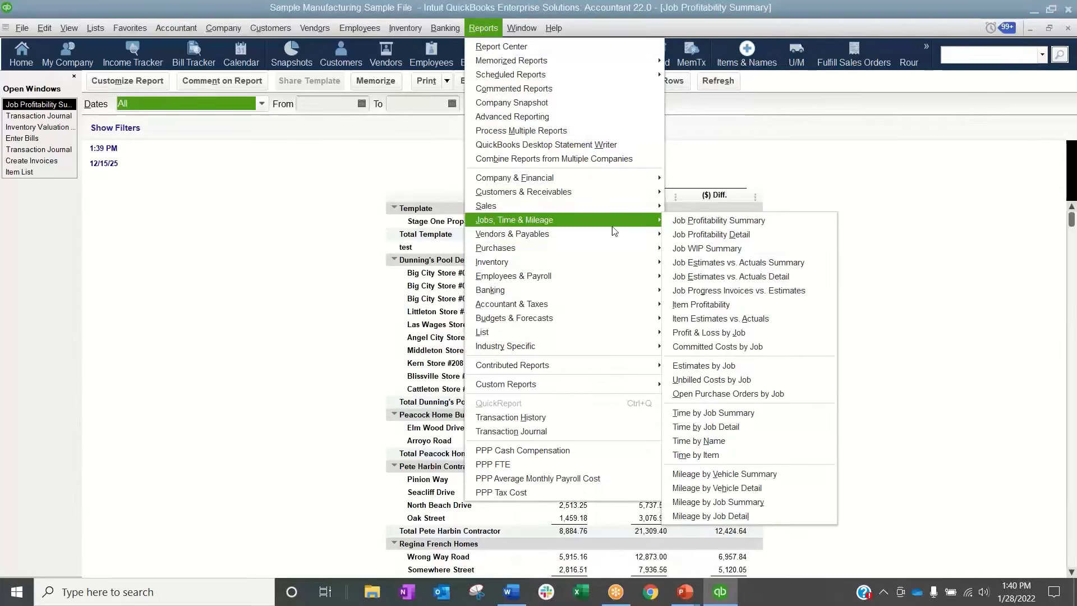
{"action": "left_click", "coordinate": [732, 307]}
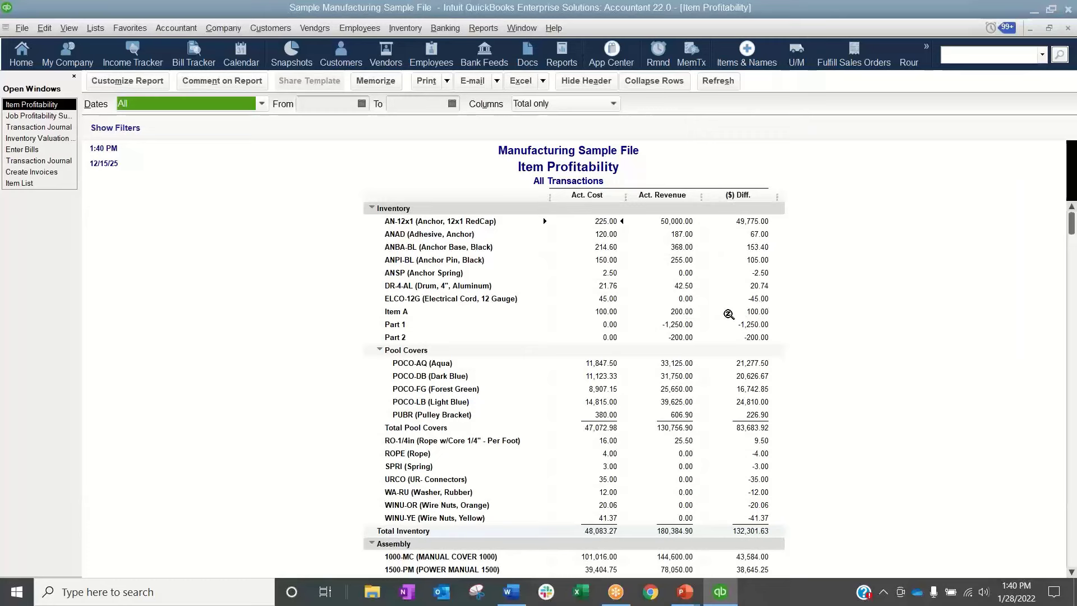
{"action": "left_click", "coordinate": [69, 127]}
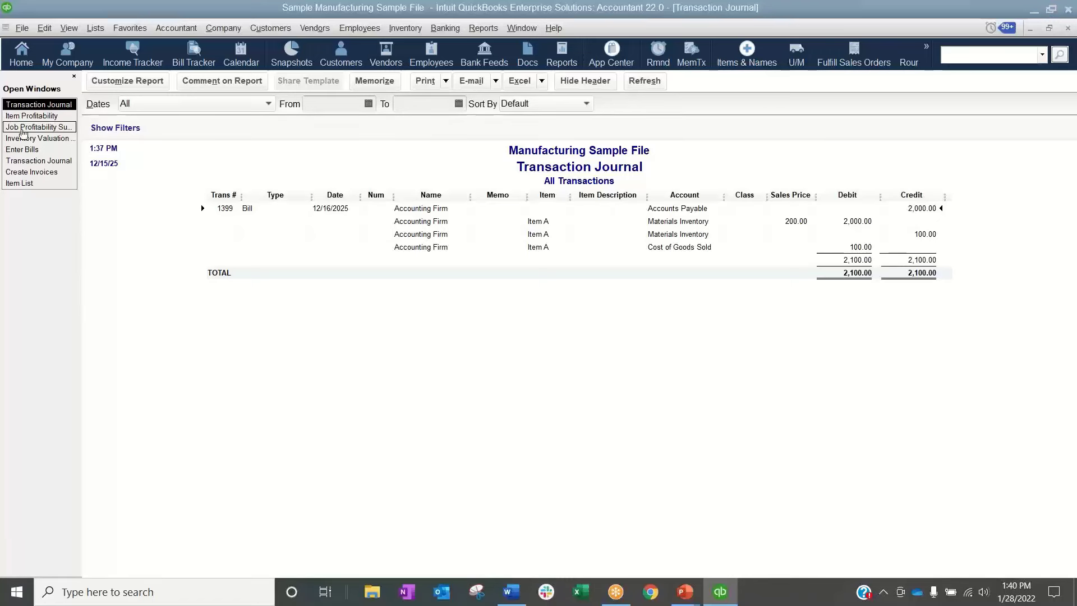
Change the Accounting Firm bill's date to 12/14/2025 and save the change
{"action": "left_click", "coordinate": [29, 149]}
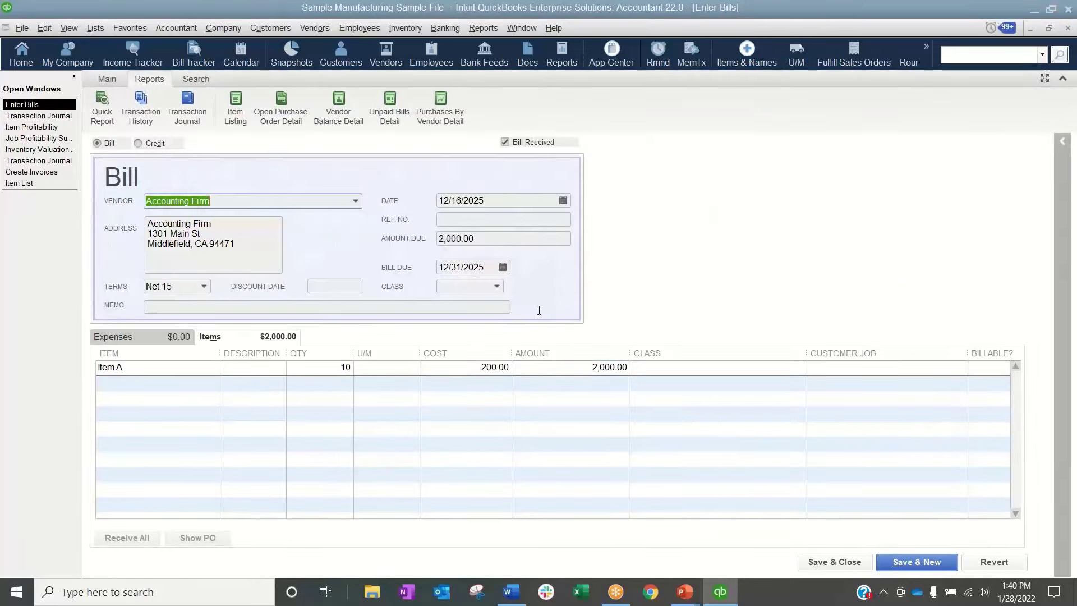
{"action": "left_click", "coordinate": [564, 203]}
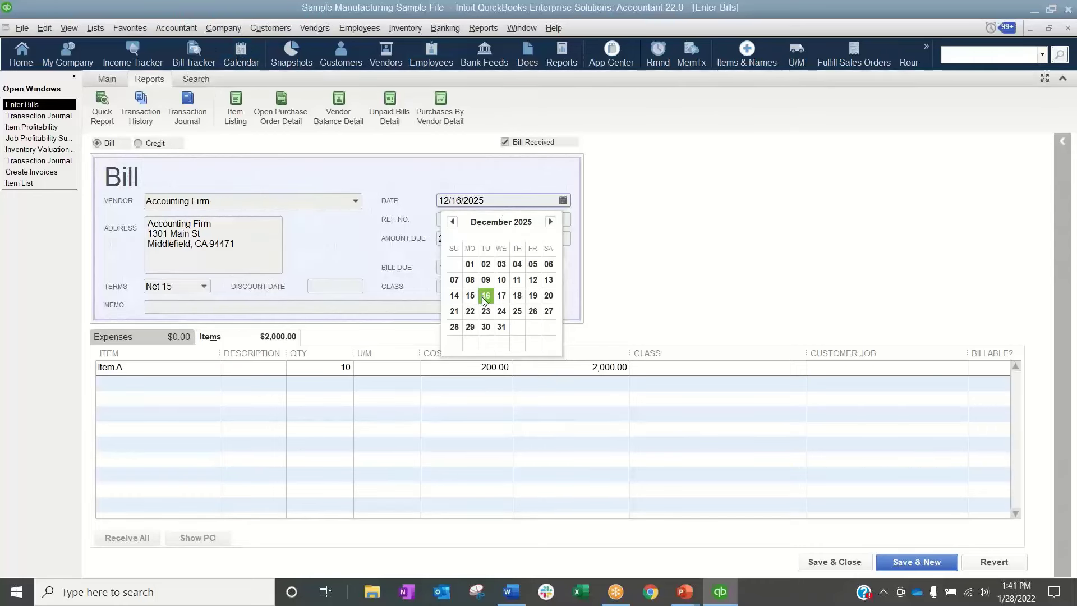
{"action": "left_click", "coordinate": [452, 296]}
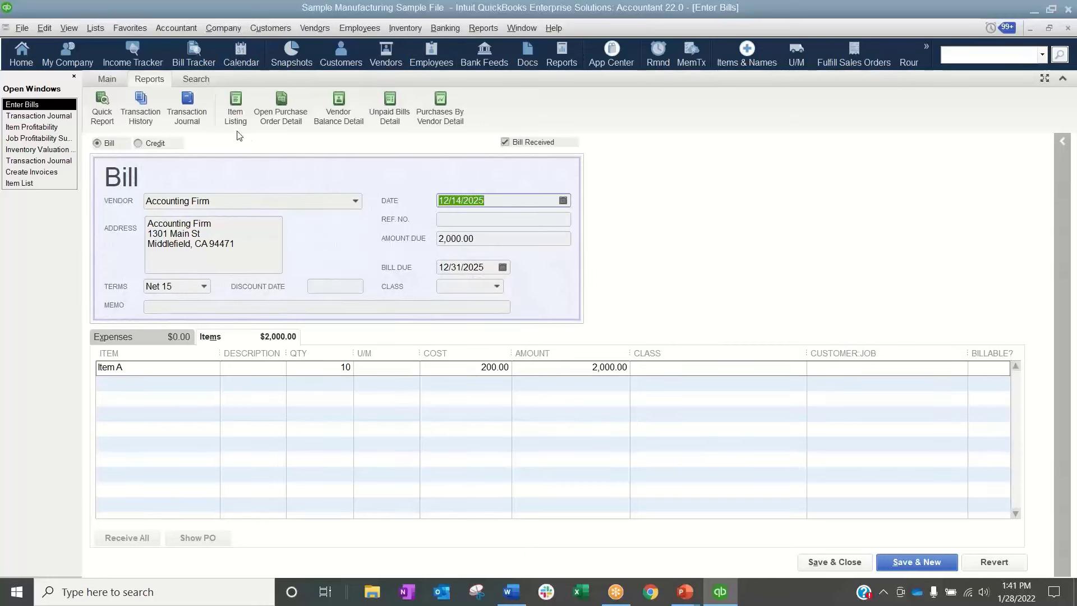
{"action": "left_click", "coordinate": [107, 79]}
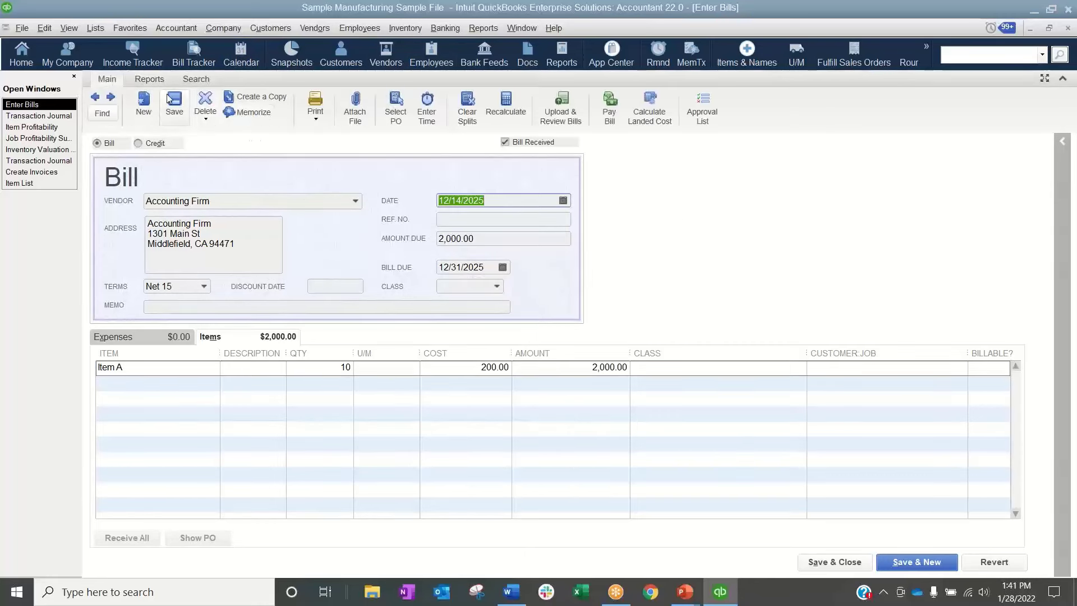
{"action": "left_click", "coordinate": [173, 99]}
{"action": "left_click", "coordinate": [482, 192]}
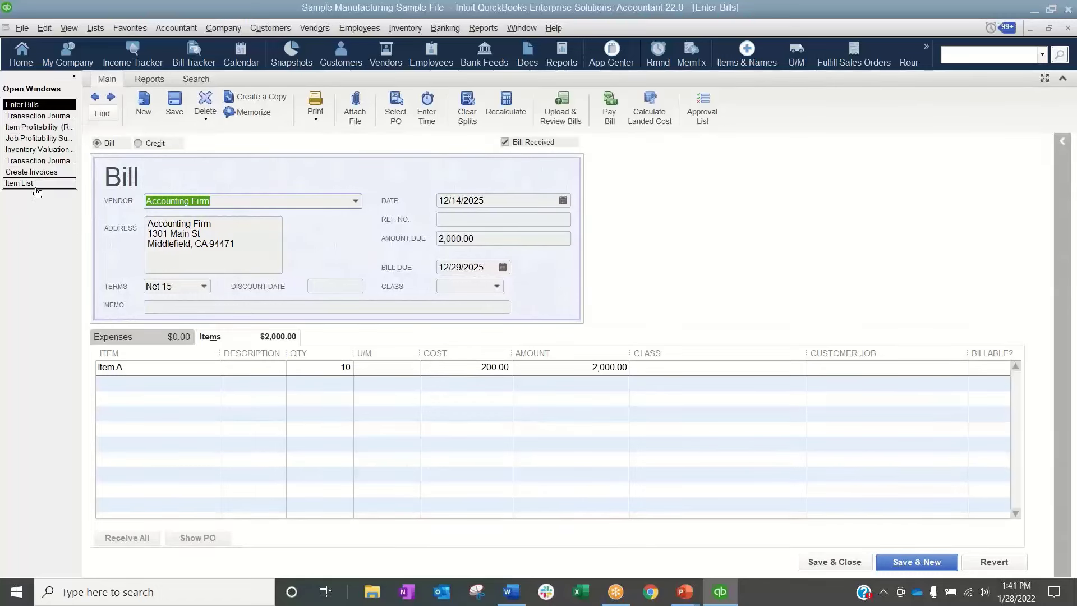
Recheck Item A in the Inventory Valuation Detail report and open a new Transaction Journal for the redated bill
{"action": "left_click", "coordinate": [39, 149]}
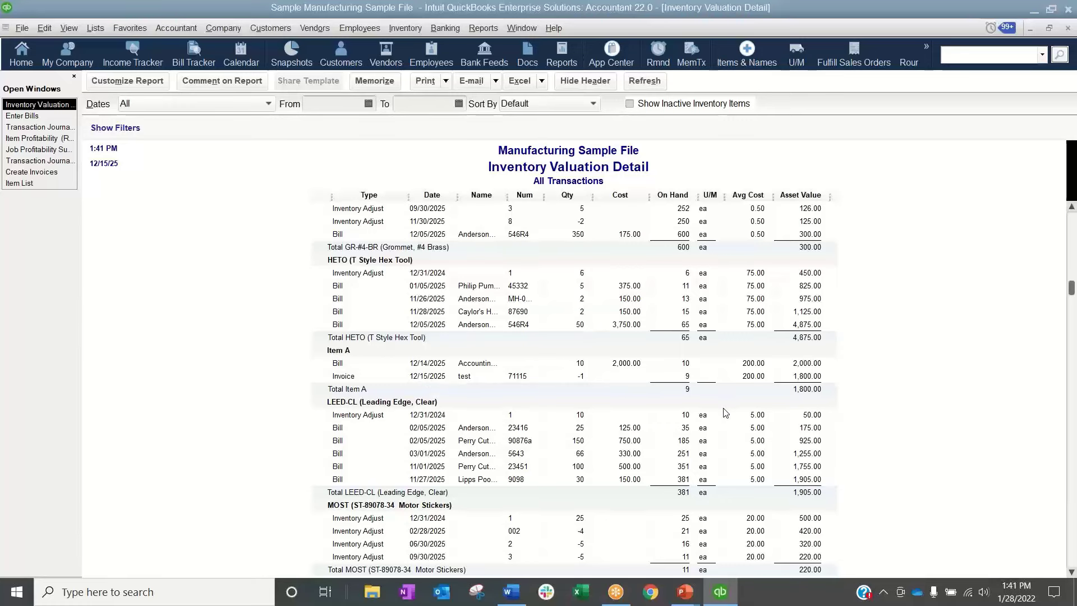
{"action": "left_click", "coordinate": [56, 118]}
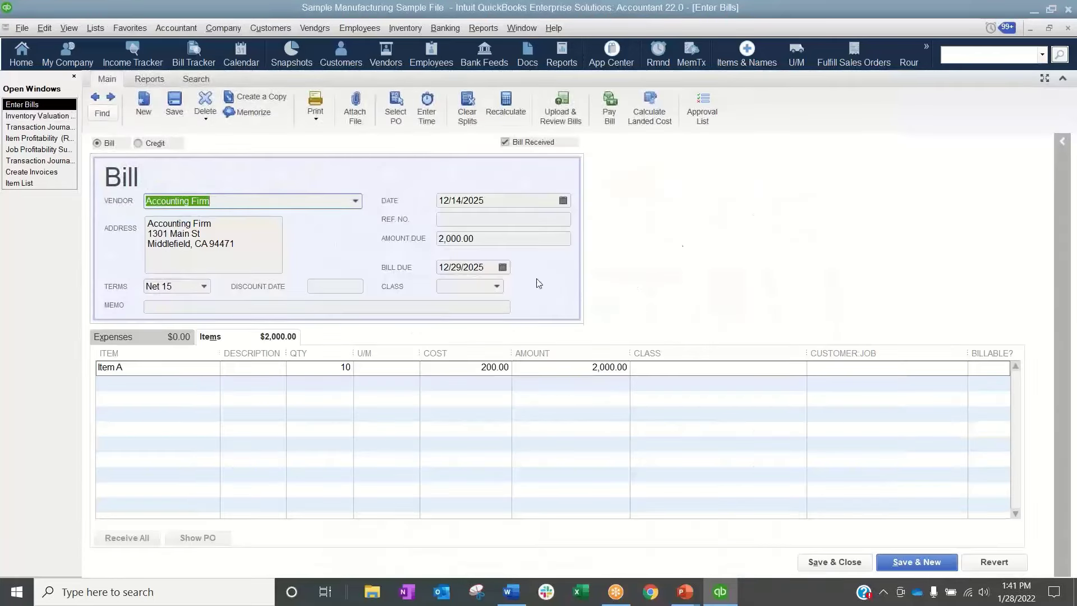
{"action": "left_click", "coordinate": [157, 81]}
{"action": "left_click", "coordinate": [184, 107]}
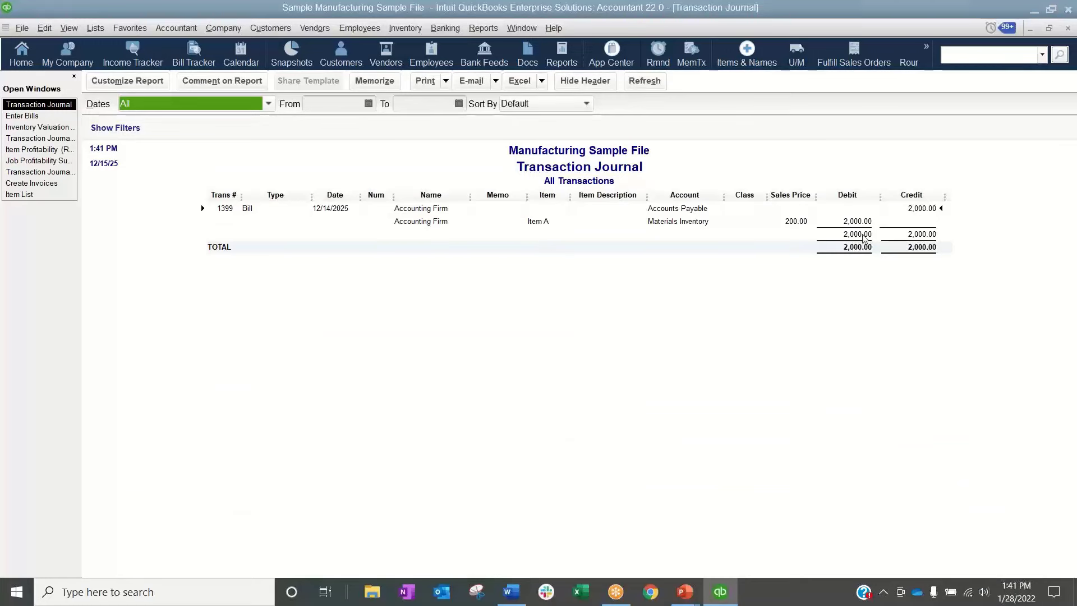
Close the redated bill's Transaction Journal and recheck the customer test in the Job Profitability Summary
{"action": "left_click", "coordinate": [1067, 28]}
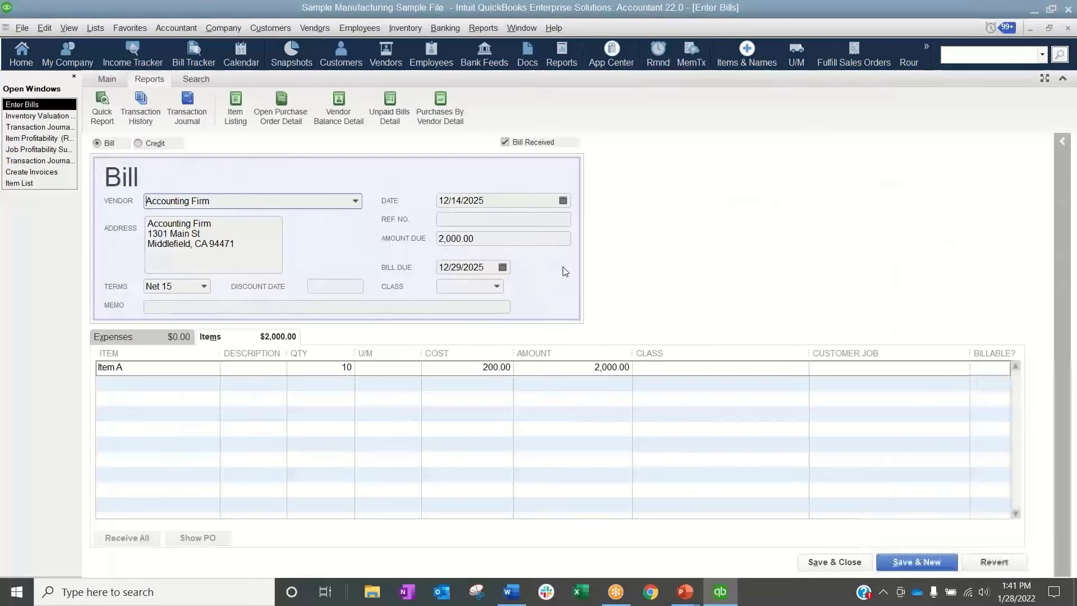
{"action": "left_click", "coordinate": [34, 149]}
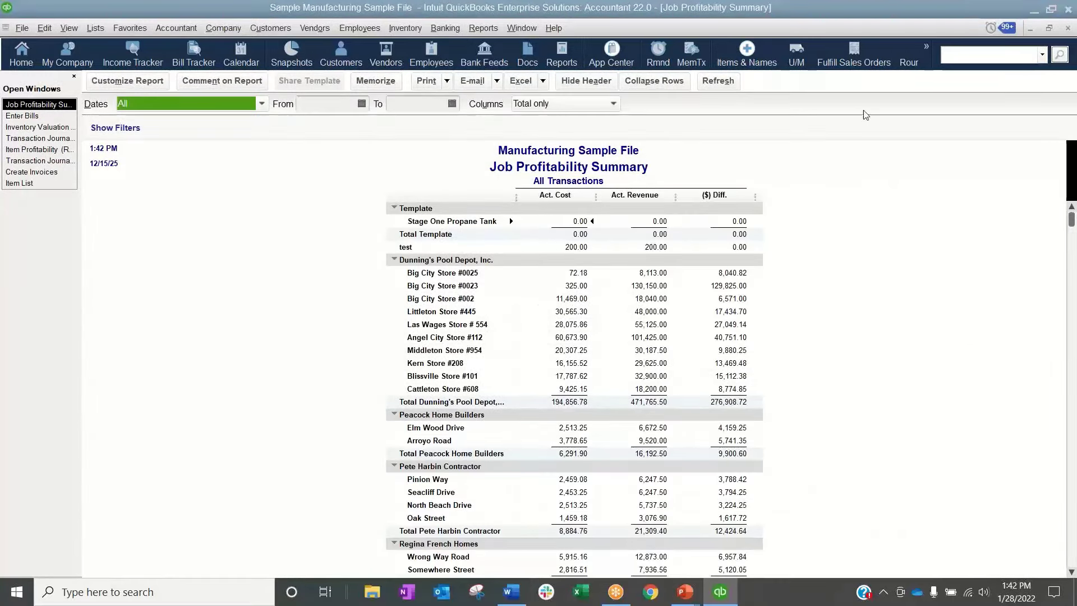
Close the Job Profitability Summary and the bill, and review the first items in the Inventory Valuation Detail report
{"action": "left_click", "coordinate": [1068, 29]}
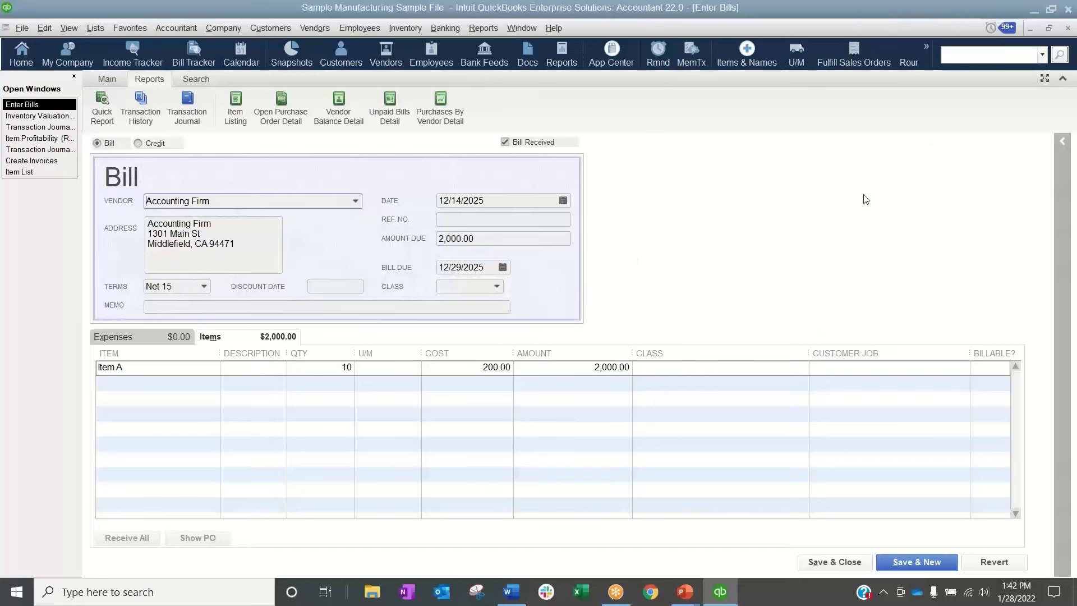
{"action": "left_click", "coordinate": [1067, 28]}
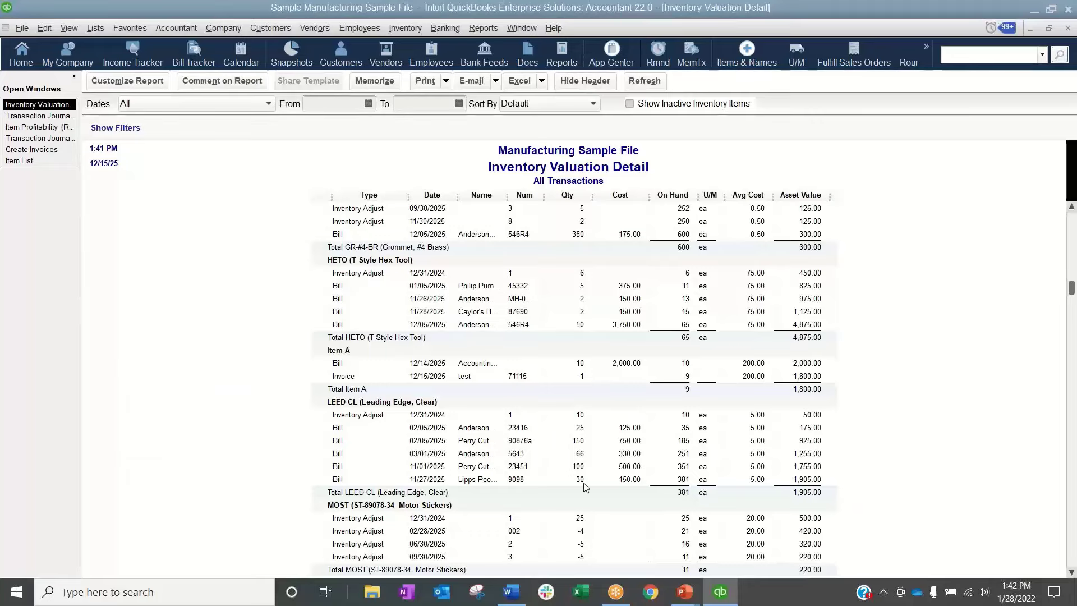
{"action": "scroll", "coordinate": [584, 485], "scroll_direction": "up", "scroll_amount": 15}
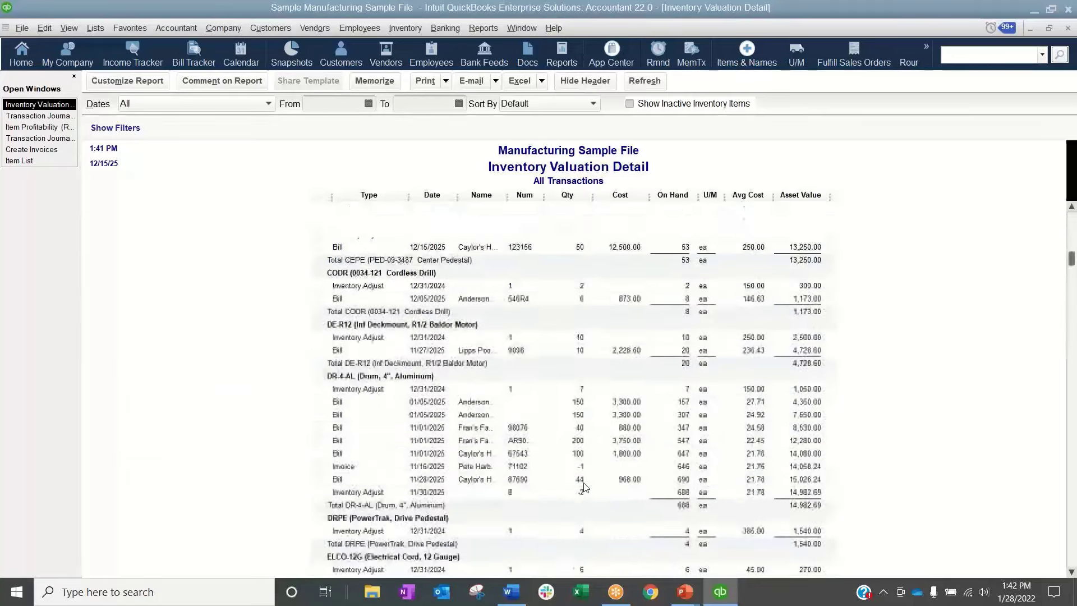
{"action": "scroll", "coordinate": [584, 486], "scroll_direction": "up", "scroll_amount": 3}
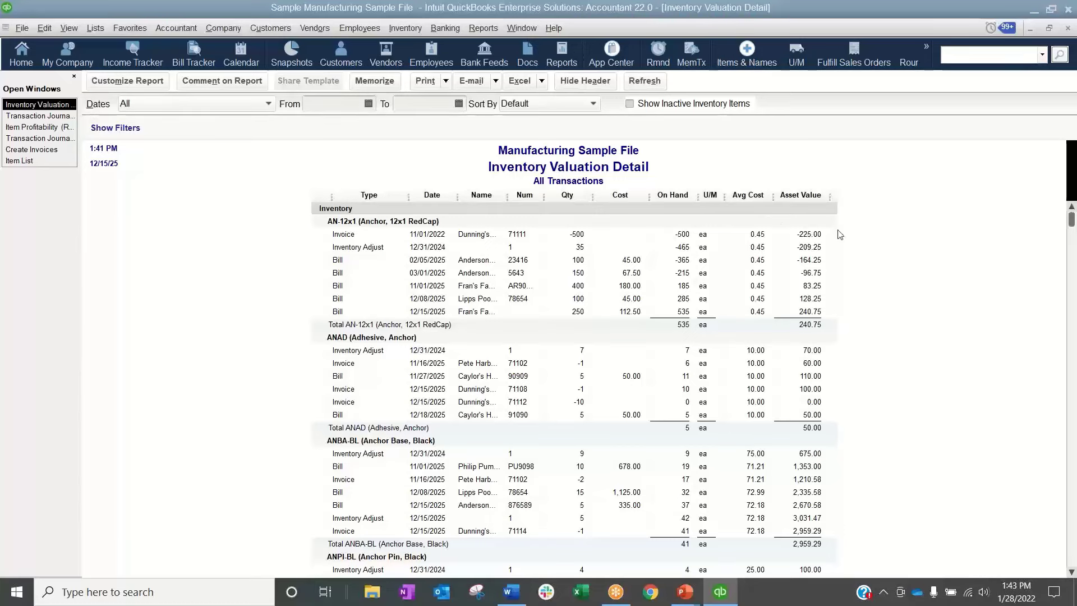
Open the 11/01/2022 invoice under AN-12x1 and compare its lines with its Transaction Journal
{"action": "left_click", "coordinate": [820, 234]}
{"action": "double_click", "coordinate": [347, 236]}
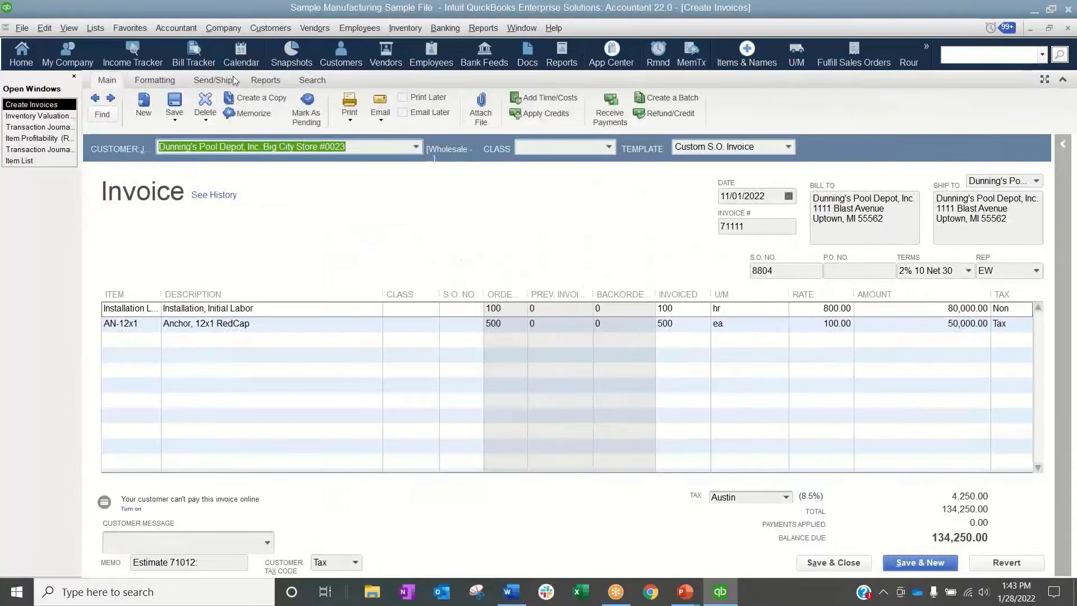
{"action": "left_click", "coordinate": [272, 78]}
{"action": "left_click", "coordinate": [186, 109]}
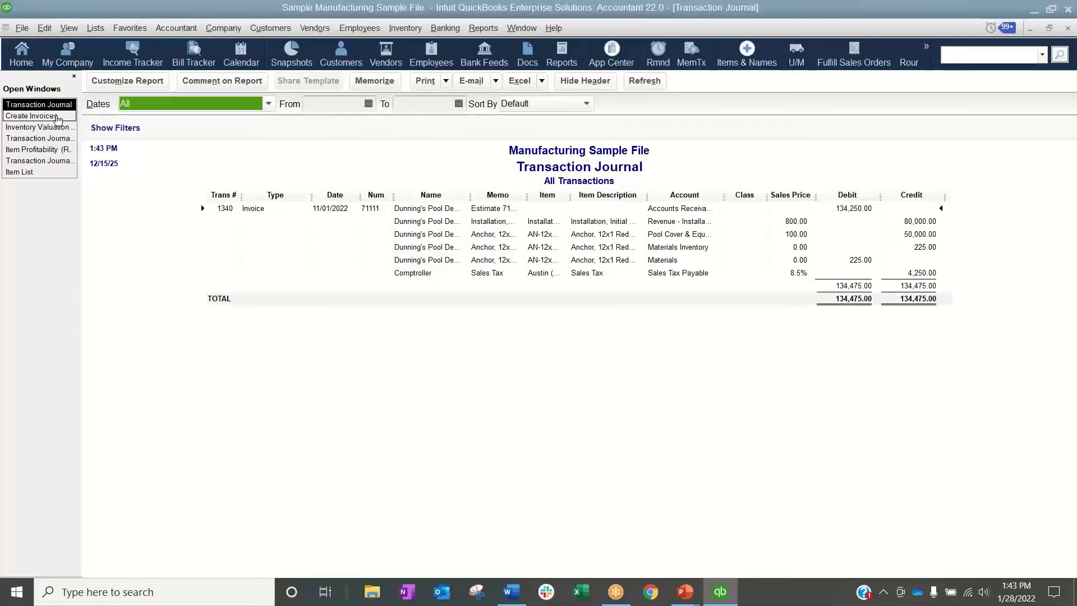
{"action": "left_click", "coordinate": [32, 115]}
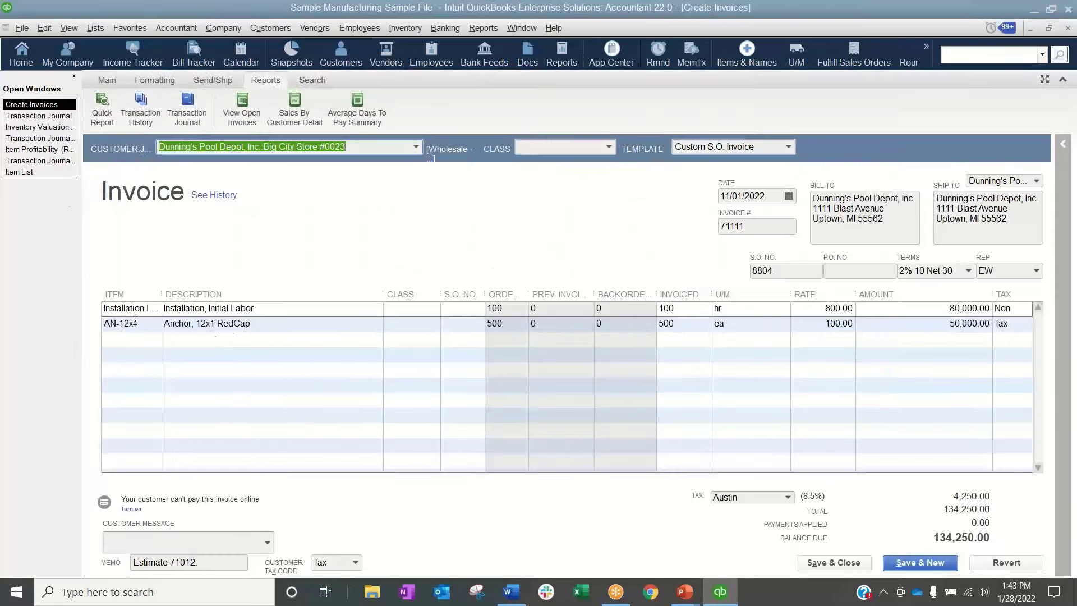
{"action": "left_click", "coordinate": [38, 116]}
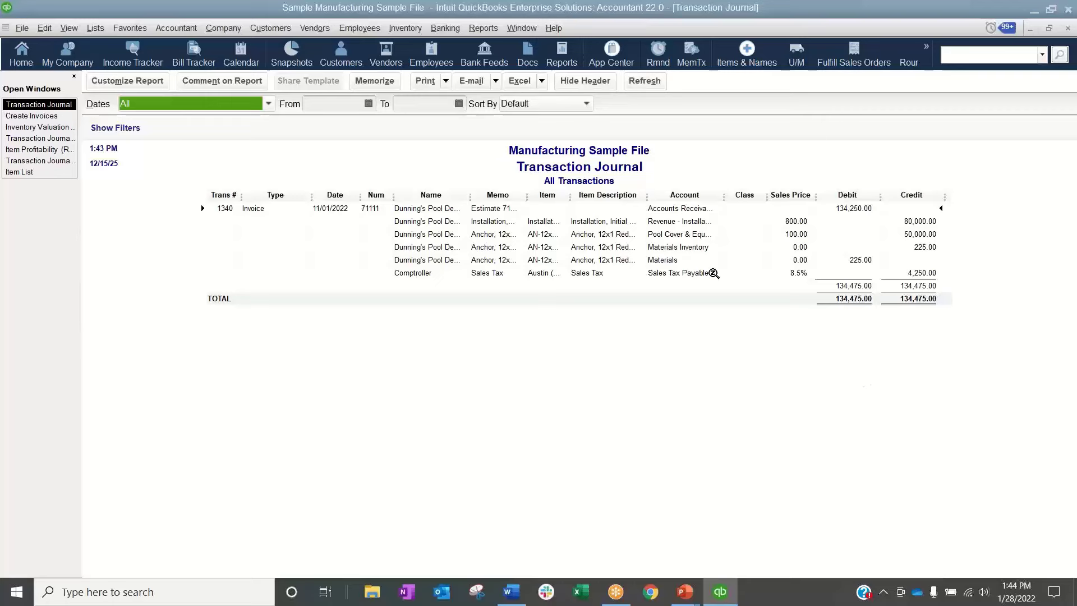
Close all open reports, invoices and lists without memorizing the Inventory Valuation Detail report
{"action": "left_click", "coordinate": [1067, 29]}
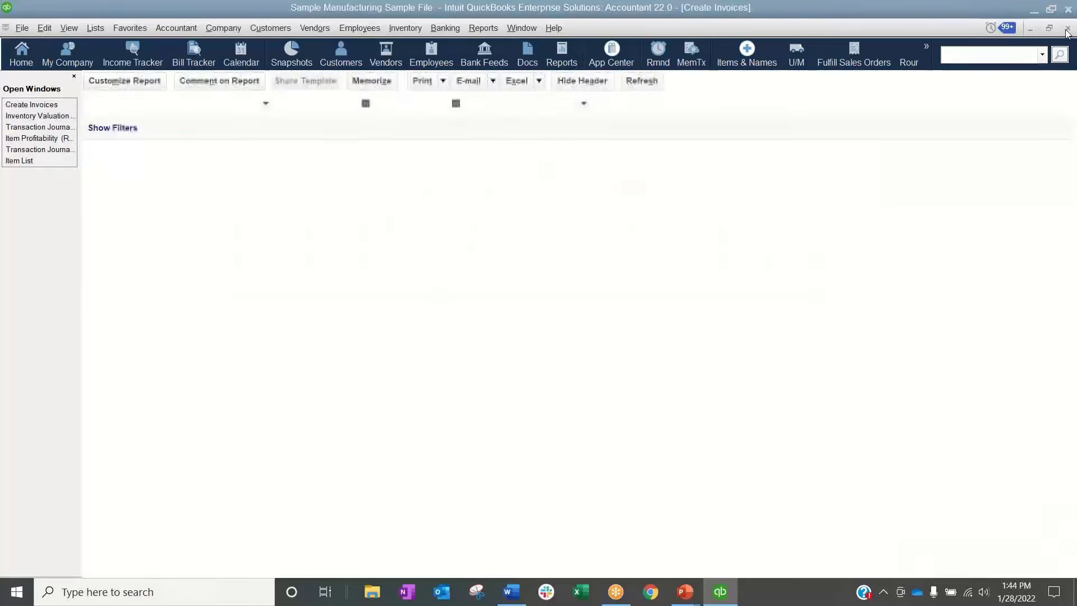
{"action": "left_click", "coordinate": [1067, 29]}
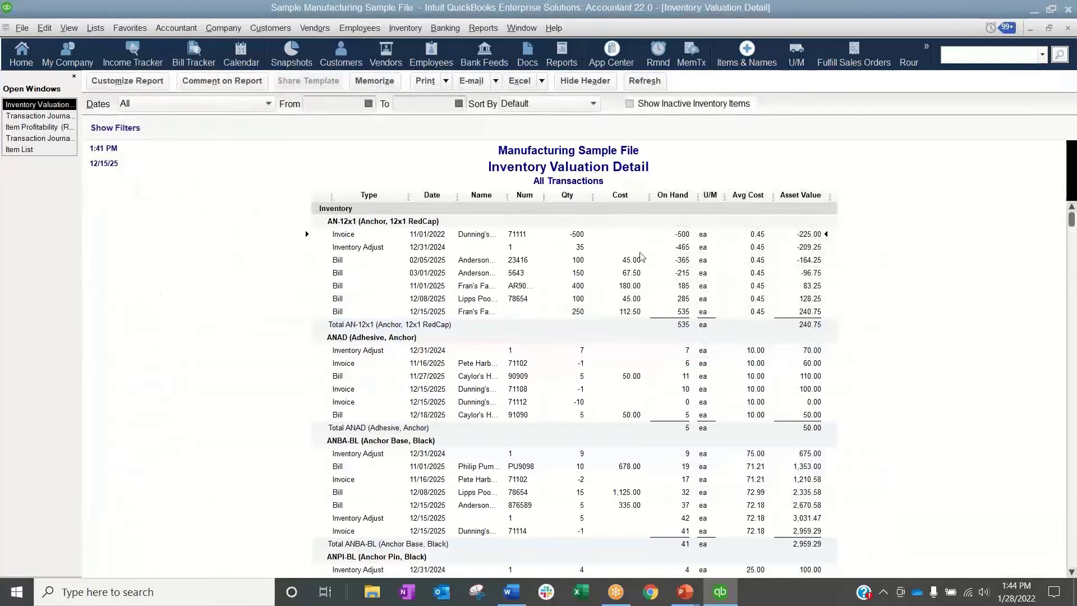
{"action": "left_click", "coordinate": [1067, 29]}
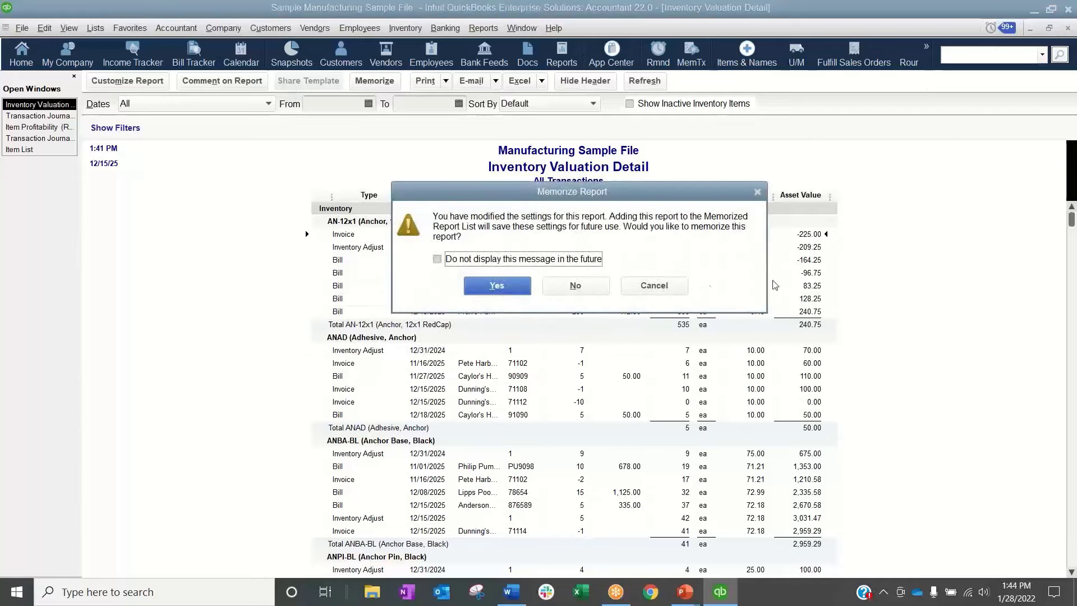
{"action": "left_click", "coordinate": [613, 285]}
{"action": "left_click", "coordinate": [1067, 30]}
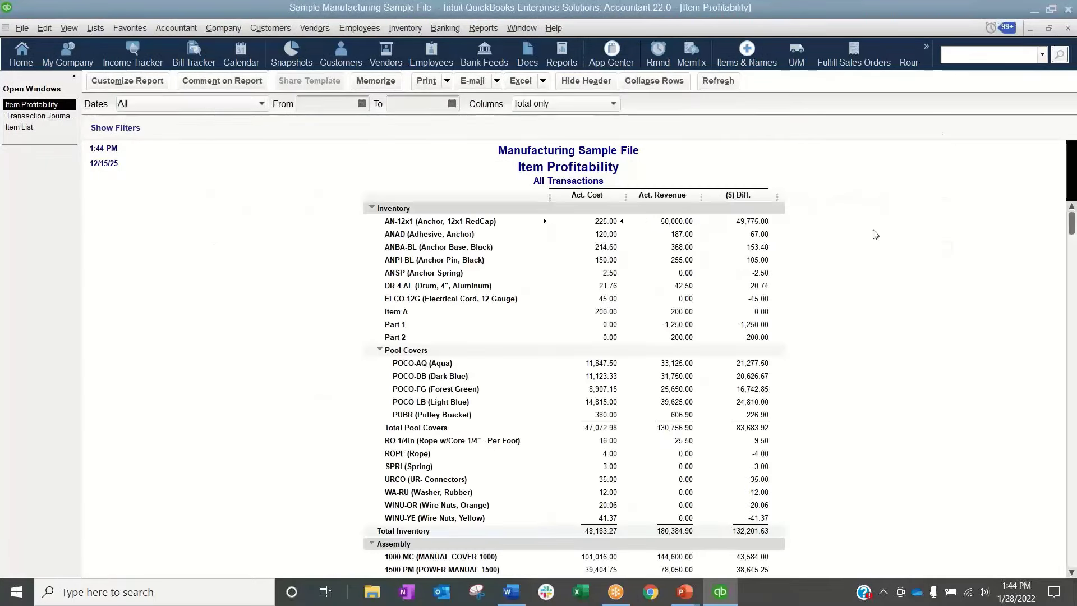
{"action": "left_click", "coordinate": [1067, 29]}
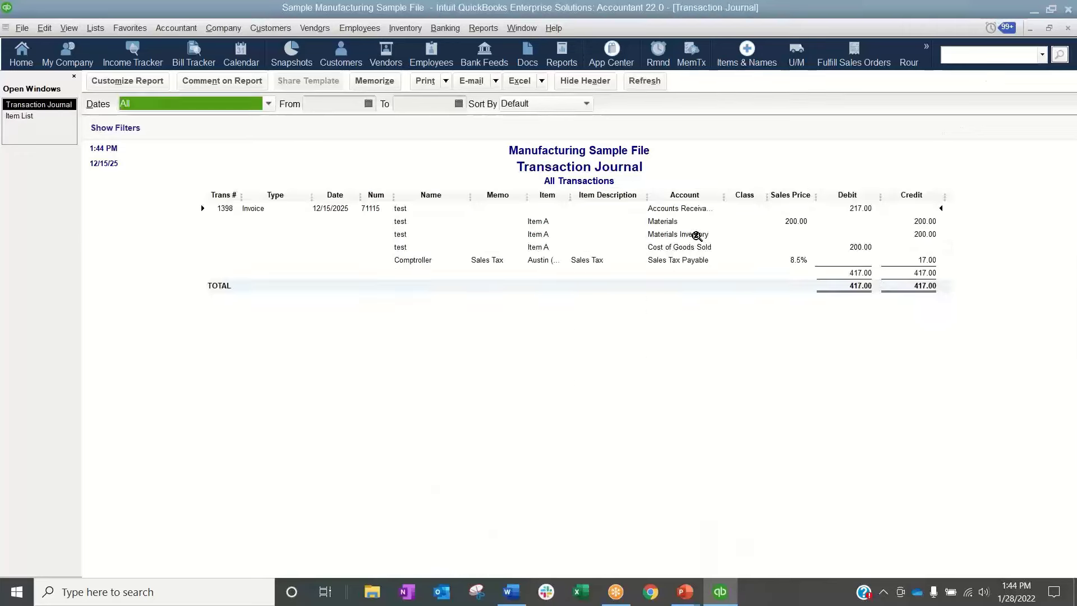
{"action": "left_click", "coordinate": [1068, 29]}
{"action": "left_click", "coordinate": [1069, 29]}
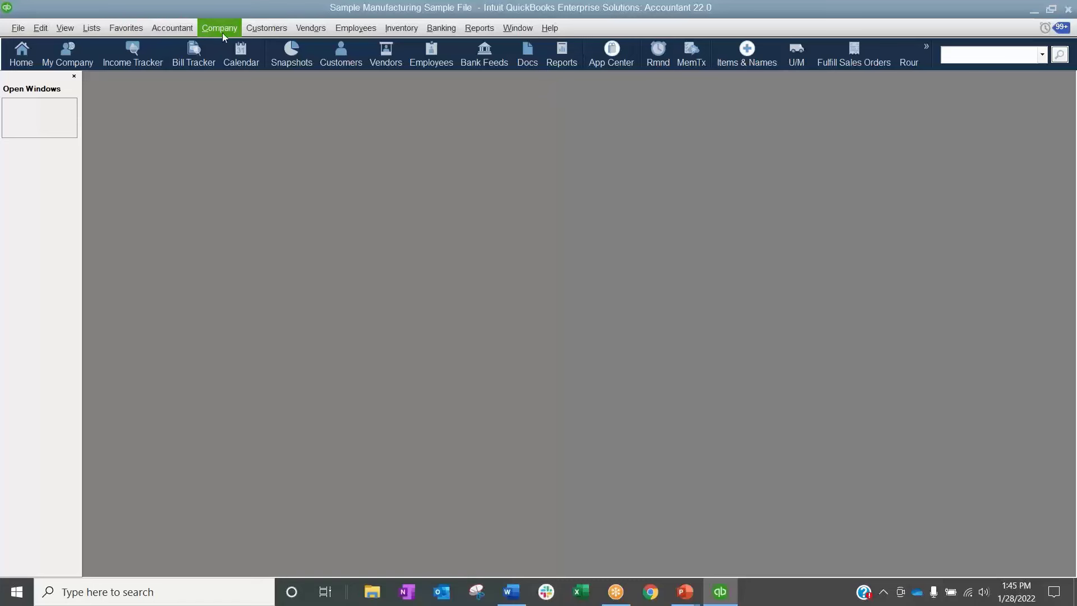
Open the Troubleshoot Inventory tool from Client Data Review
{"action": "left_click", "coordinate": [183, 29]}
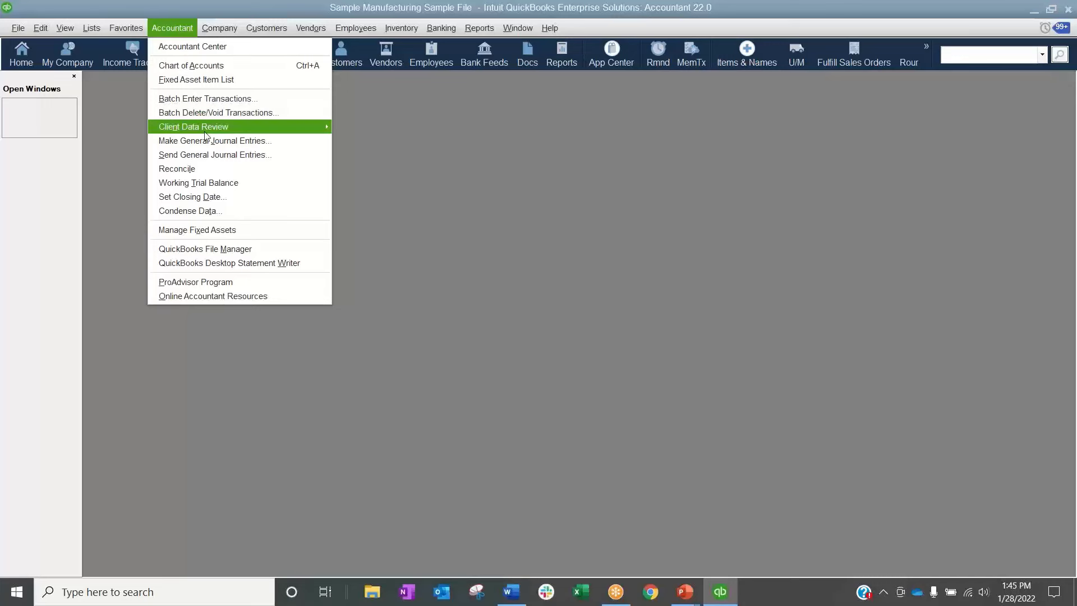
{"action": "mouse_move", "coordinate": [225, 127]}
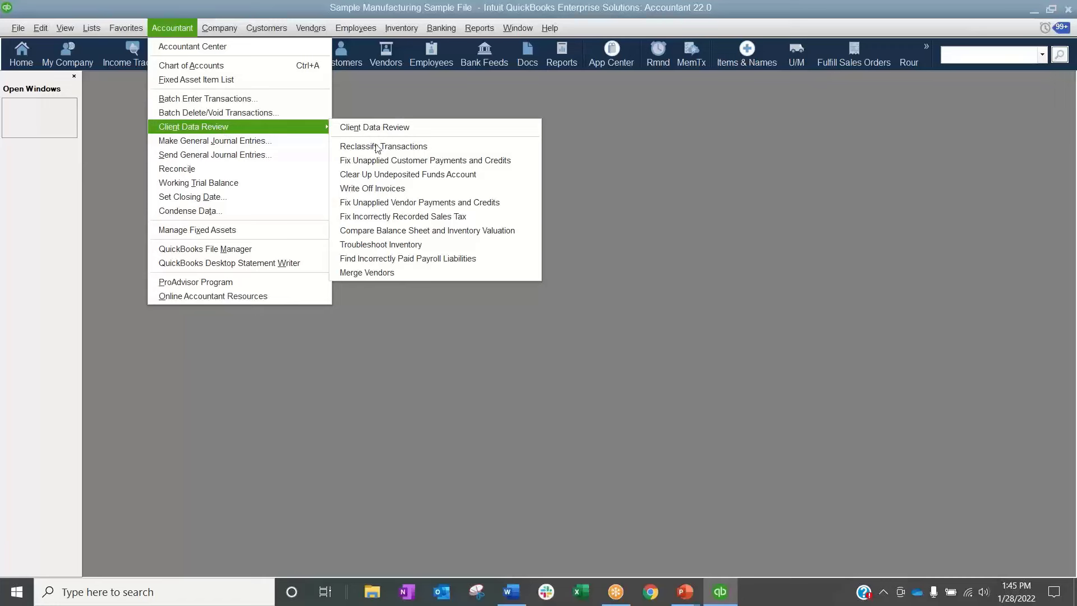
{"action": "left_click", "coordinate": [402, 252]}
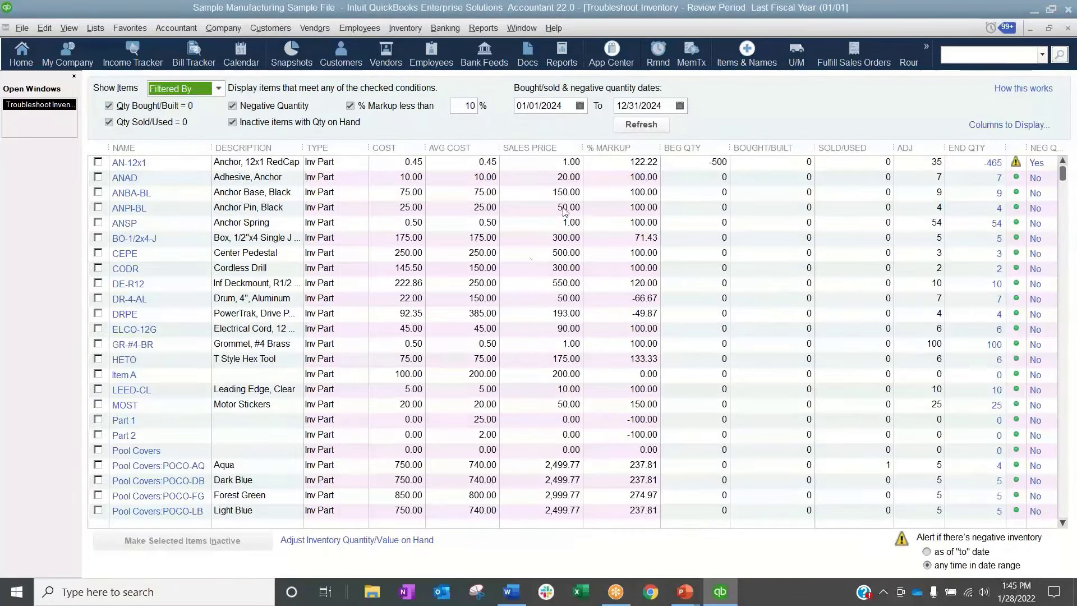
Set the review dates to 01/01/2001 through 12/31/2026, with negative inventory alerts for any time in the date range
{"action": "left_click", "coordinate": [565, 108]}
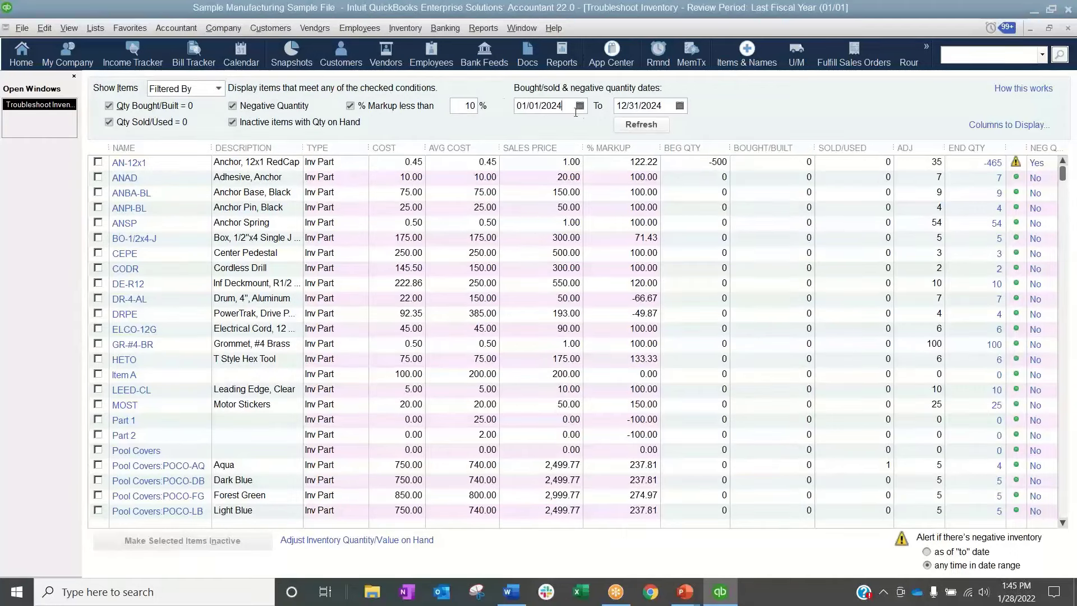
{"action": "key", "text": "shift+Left"}
{"action": "key", "text": "shift+Left"}
{"action": "type", "text": "01"}
{"action": "left_click_drag", "start_coordinate": [662, 106], "coordinate": [655, 108]}
{"action": "type", "text": "6"}
{"action": "left_click", "coordinate": [995, 571]}
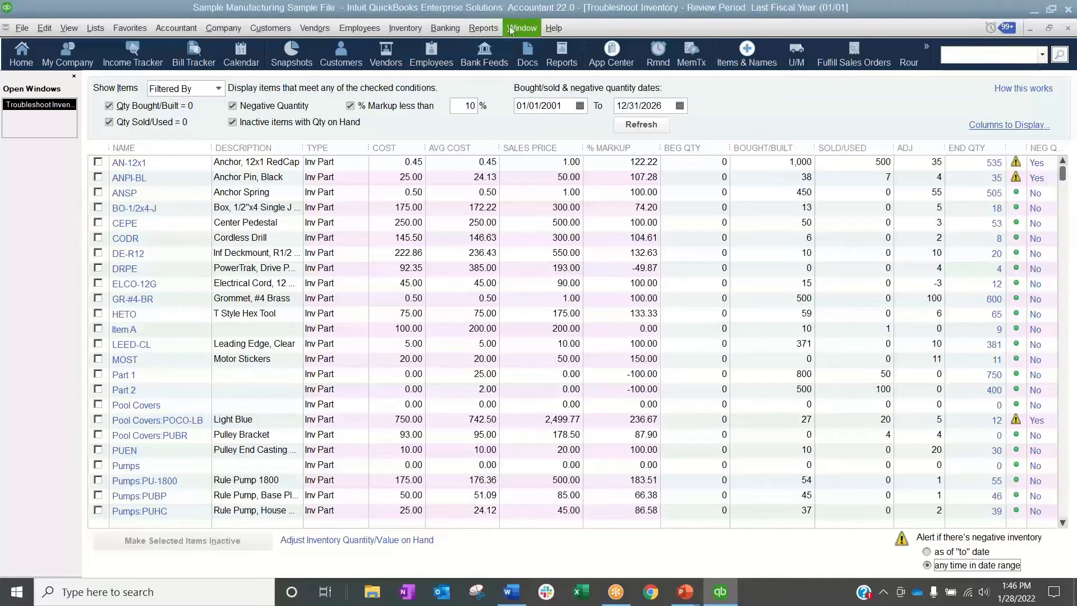
Examine the Troubleshoot Inventory list for parts and assemblies flagged with negative quantities
{"action": "left_click", "coordinate": [405, 28]}
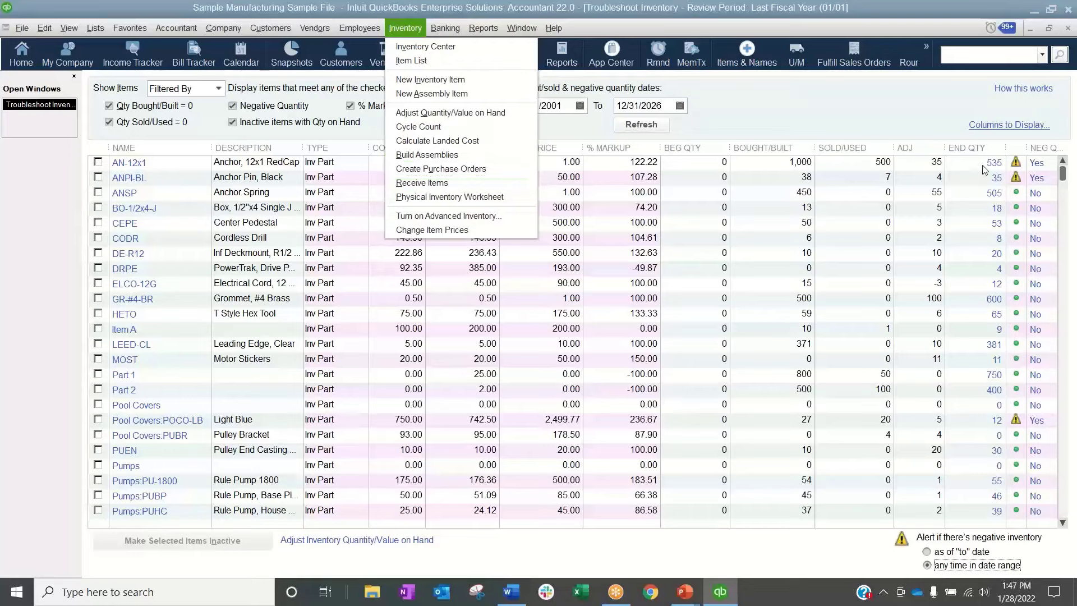
{"action": "left_click", "coordinate": [1063, 208]}
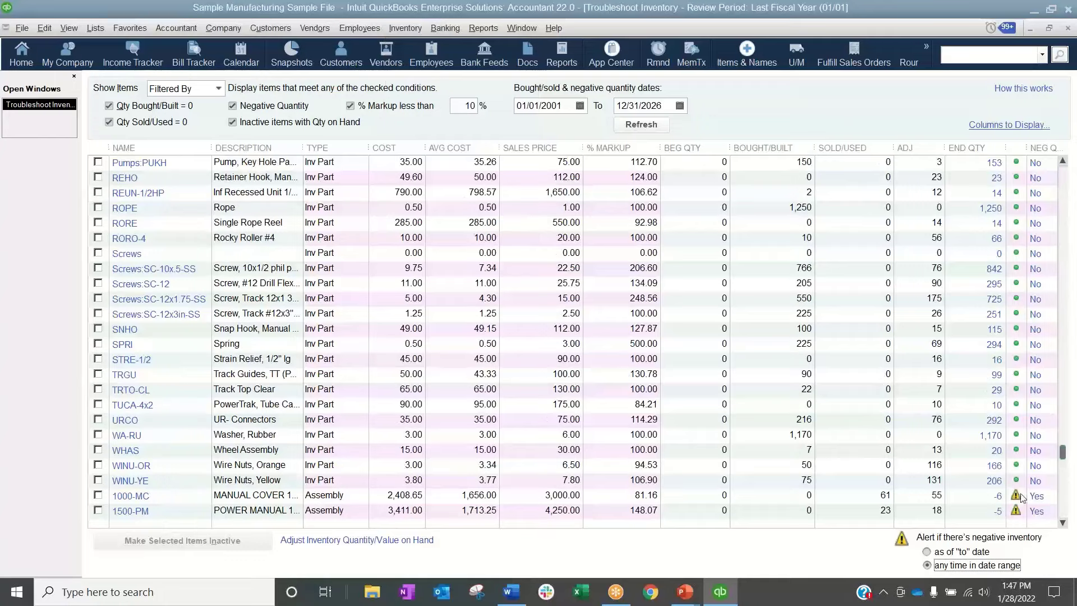
{"action": "left_click", "coordinate": [1064, 181]}
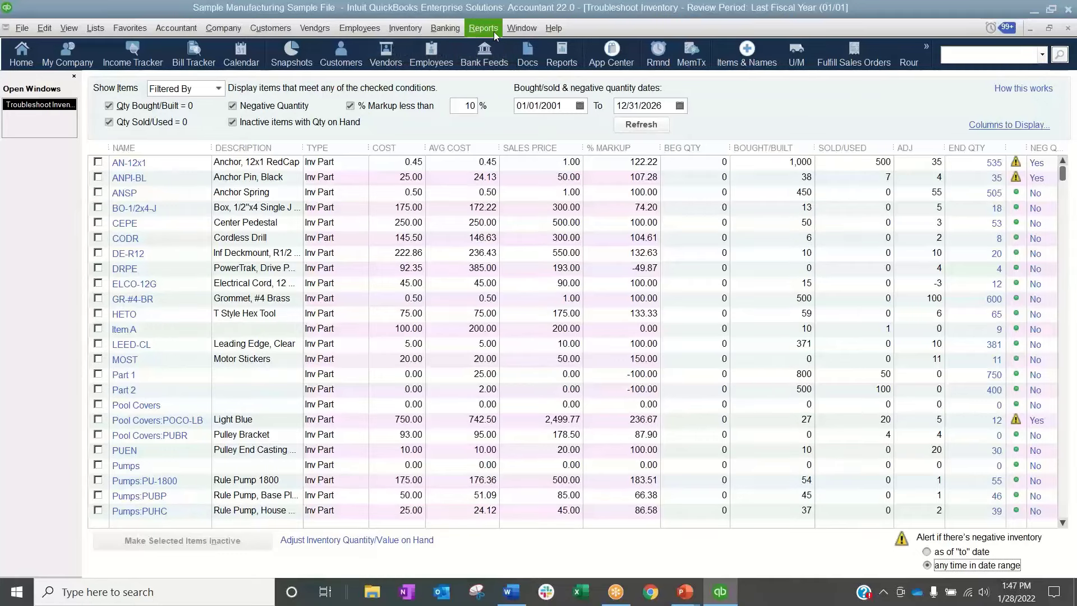
Add a Credit Card account named Inventory Clearing to the Chart of Accounts and decline the bank feed setup
{"action": "left_click", "coordinate": [94, 28]}
{"action": "left_click", "coordinate": [116, 47]}
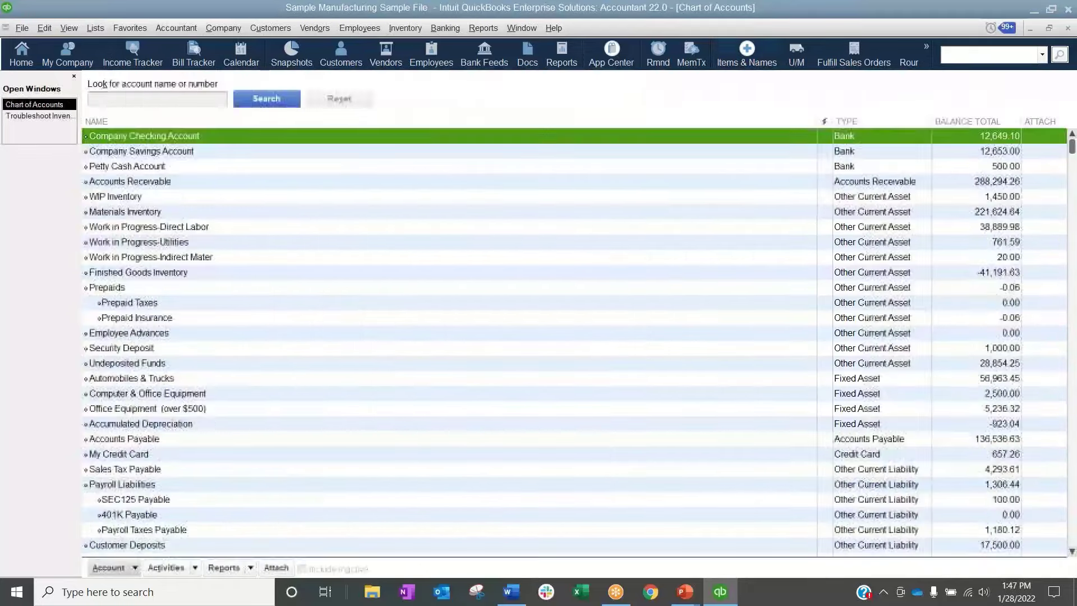
{"action": "key", "text": "ctrl+n"}
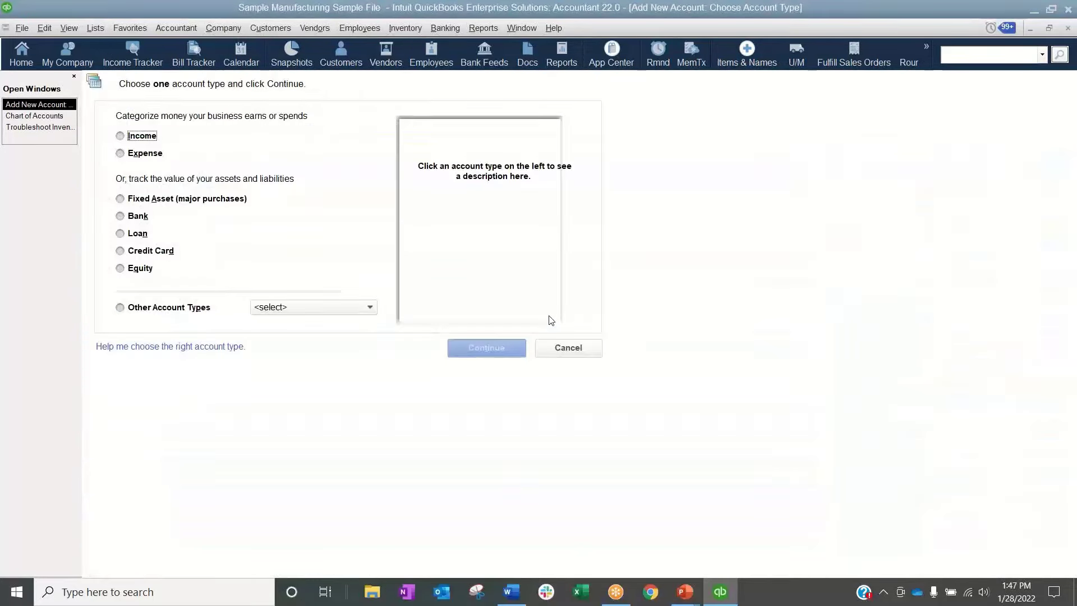
{"action": "left_click", "coordinate": [158, 253]}
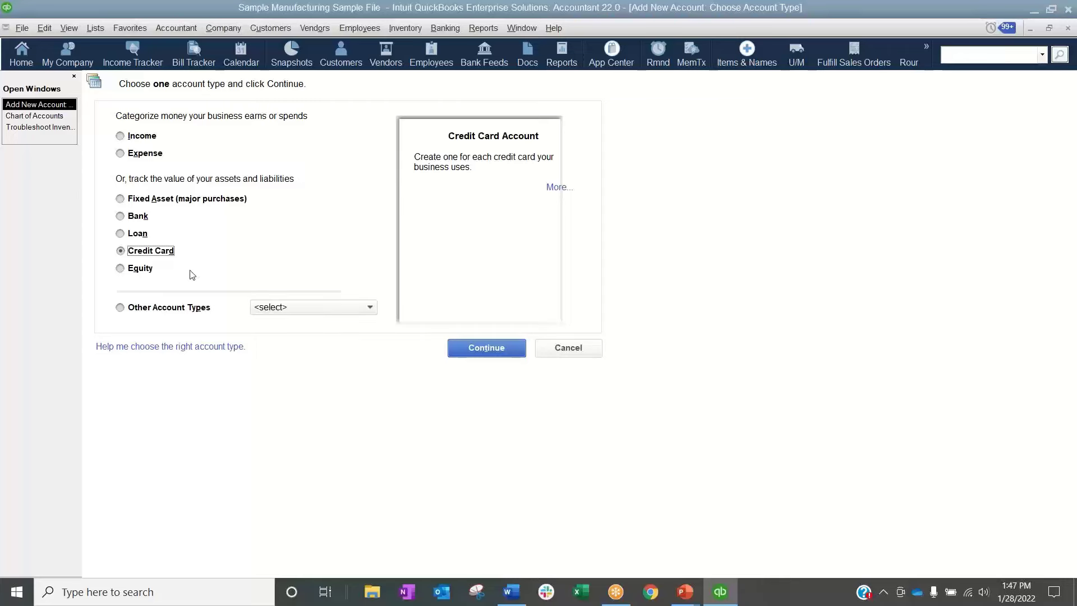
{"action": "left_click", "coordinate": [486, 348]}
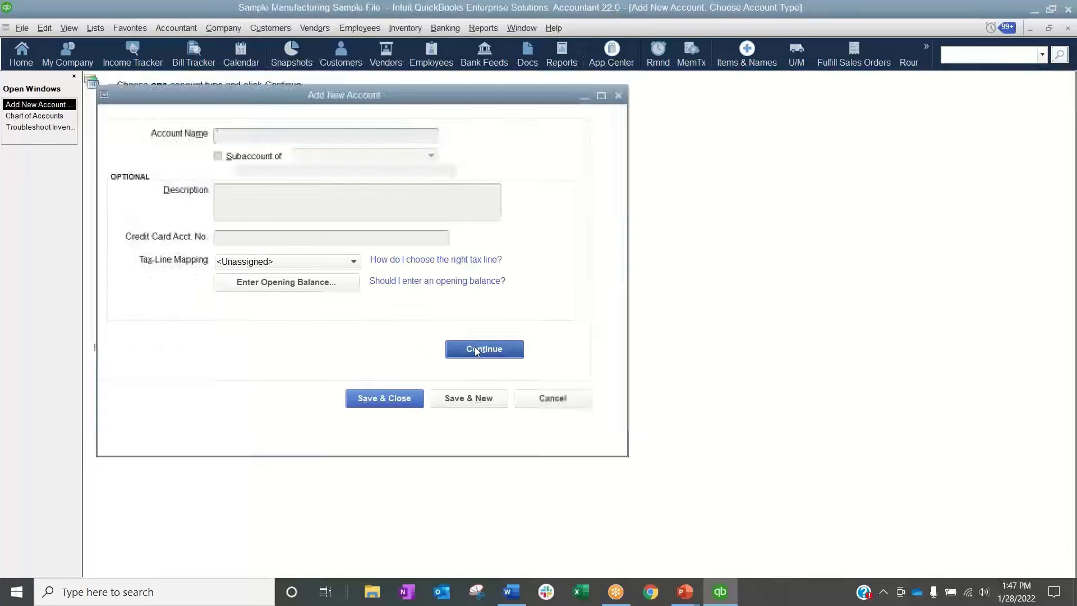
{"action": "type", "text": "Inventor "}
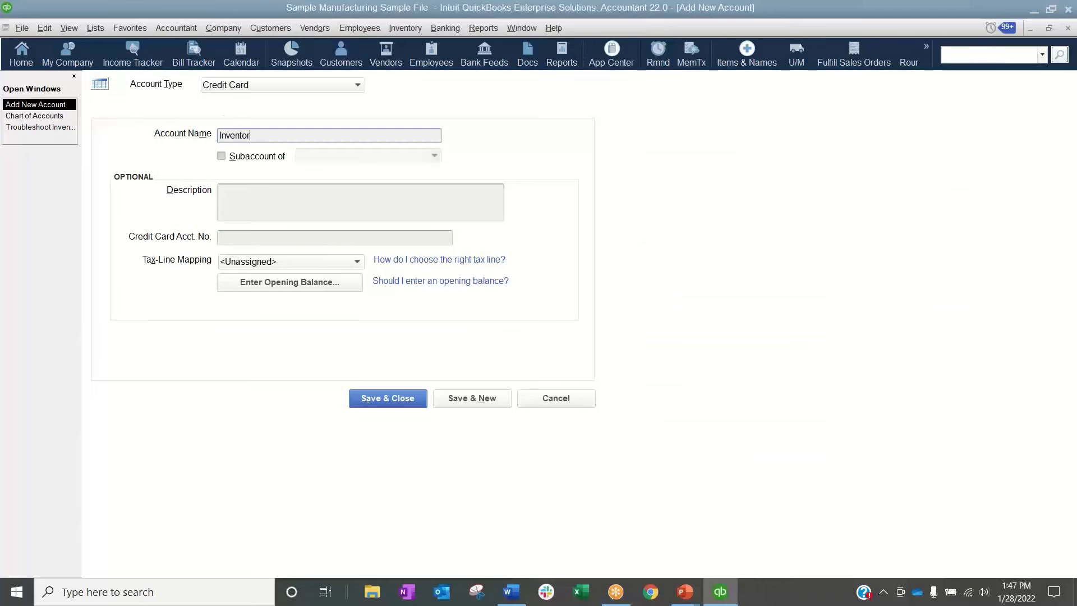
{"action": "type", "text": "y Clearing"}
{"action": "left_click", "coordinate": [399, 395]}
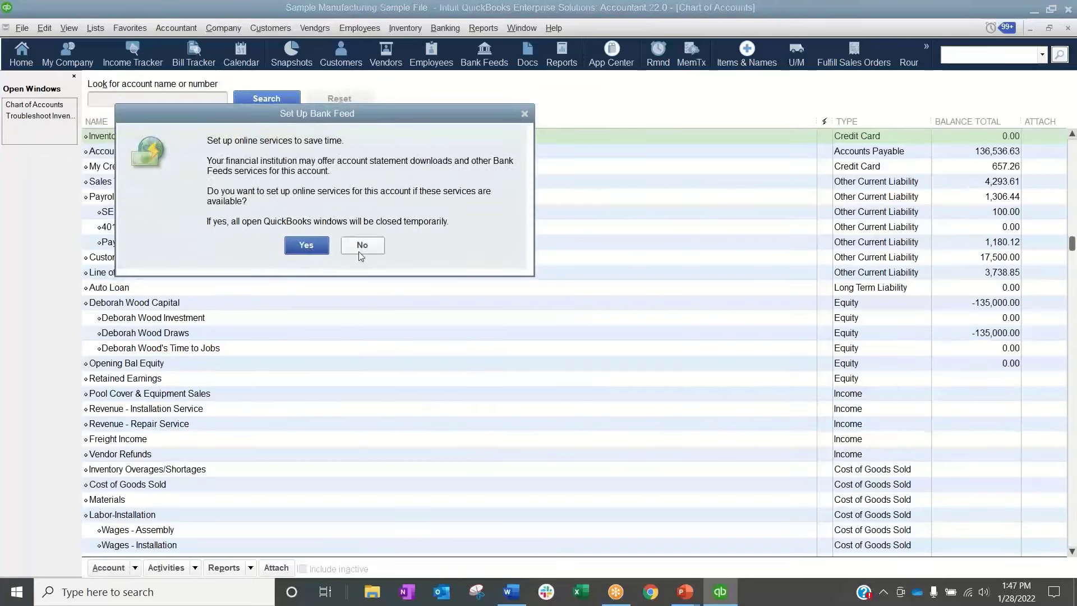
{"action": "left_click", "coordinate": [361, 247]}
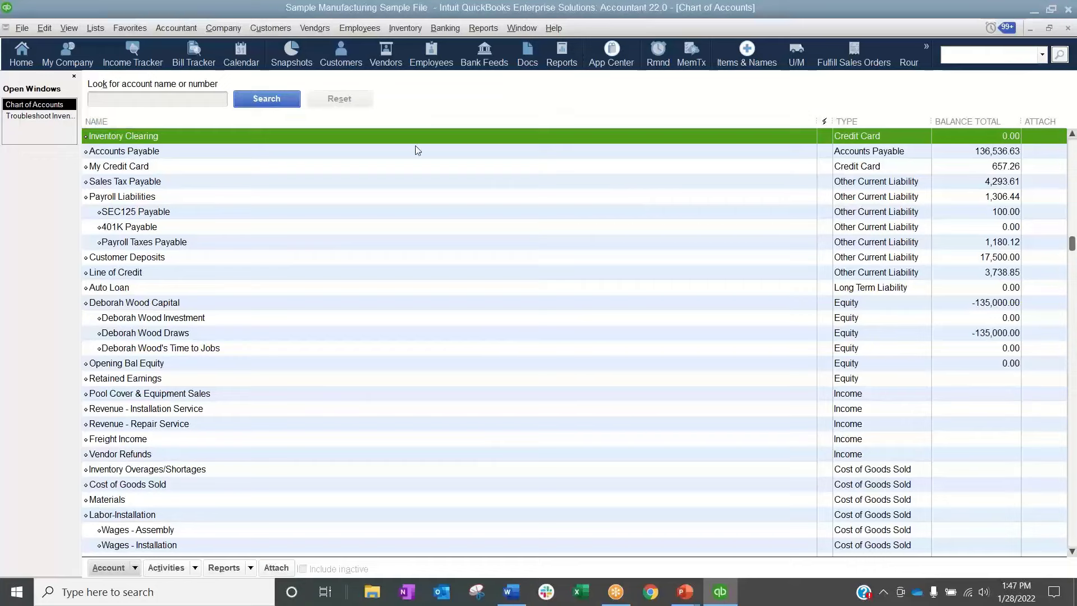
Re-sort the Chart of Accounts to its original order
{"action": "left_click", "coordinate": [137, 572]}
{"action": "left_click", "coordinate": [135, 552]}
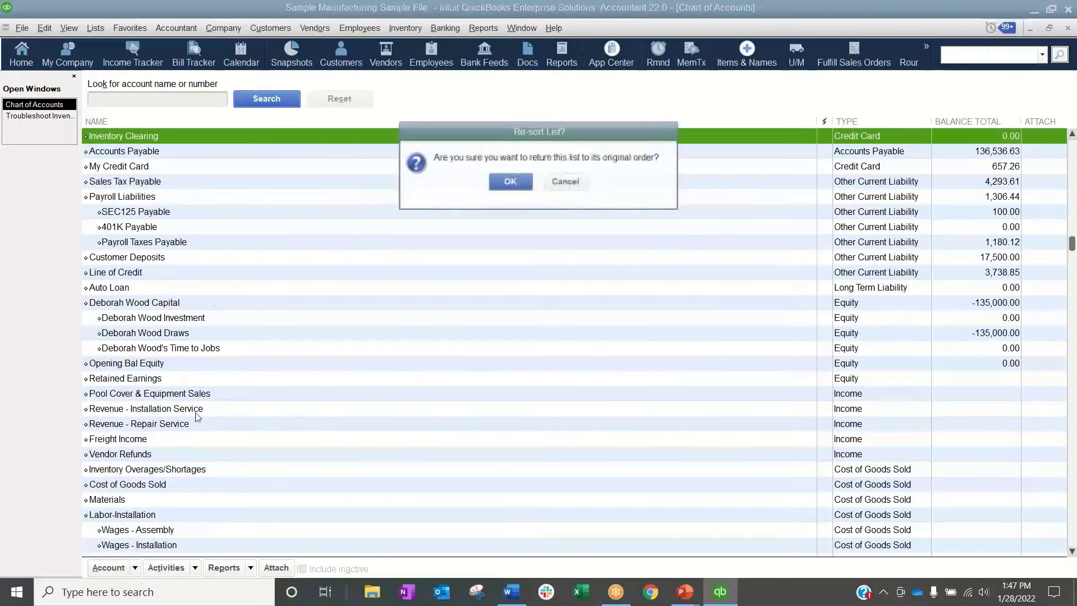
{"action": "left_click", "coordinate": [510, 182]}
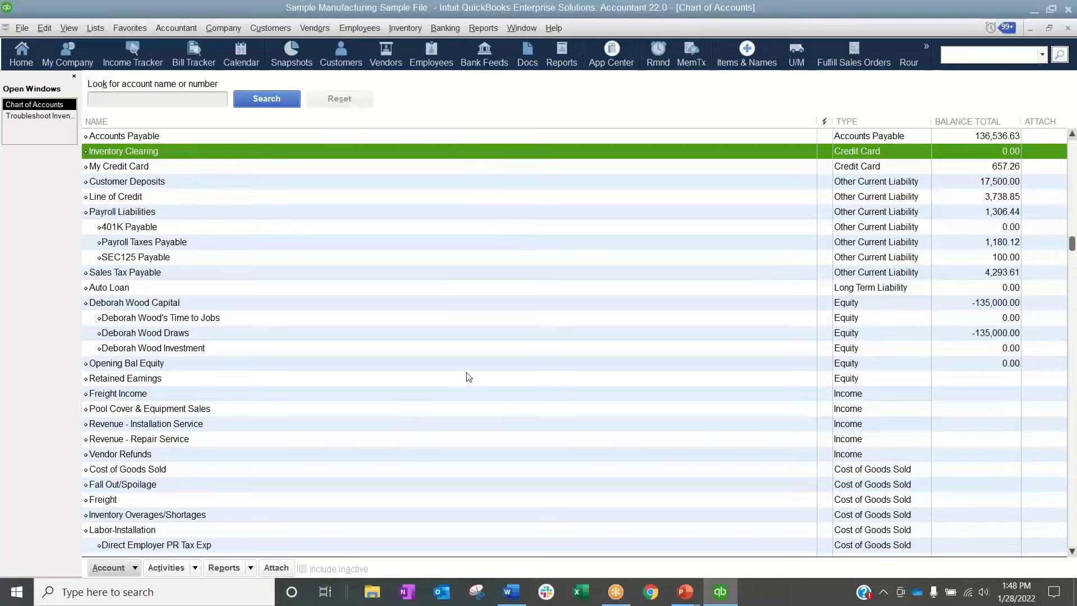
Open a new Inventory Valuation Detail report and set its date range to All
{"action": "left_click", "coordinate": [491, 31]}
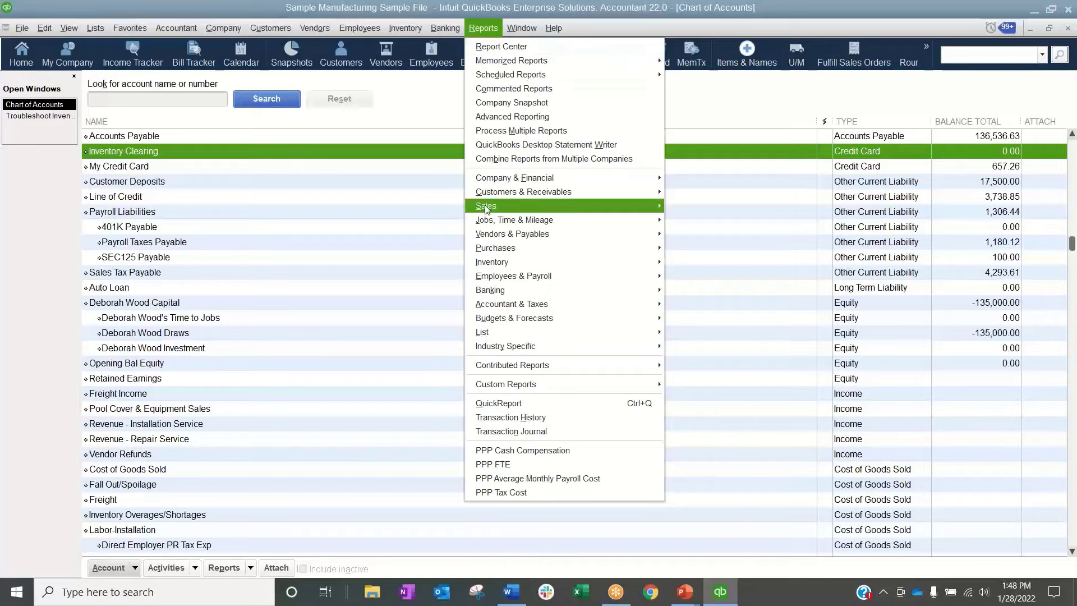
{"action": "mouse_move", "coordinate": [488, 263]}
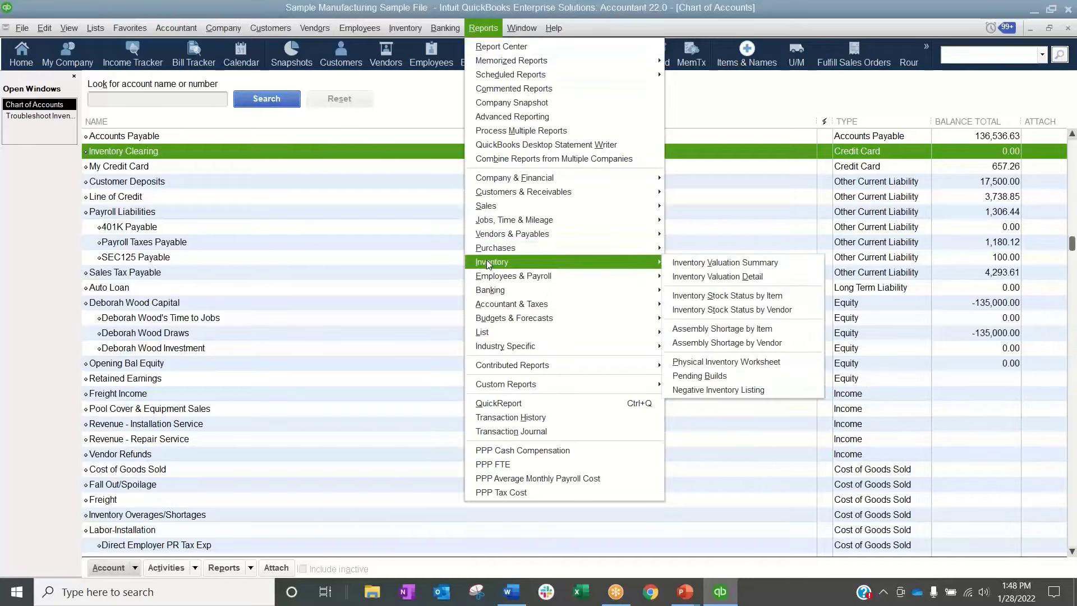
{"action": "left_click", "coordinate": [727, 276]}
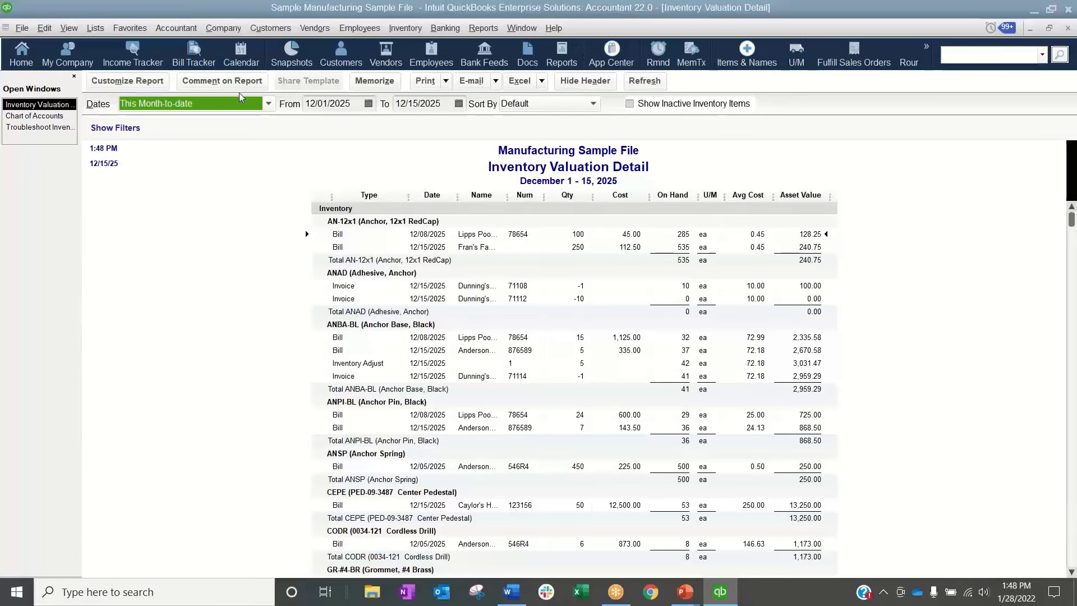
{"action": "left_click", "coordinate": [269, 105]}
{"action": "left_click", "coordinate": [141, 122]}
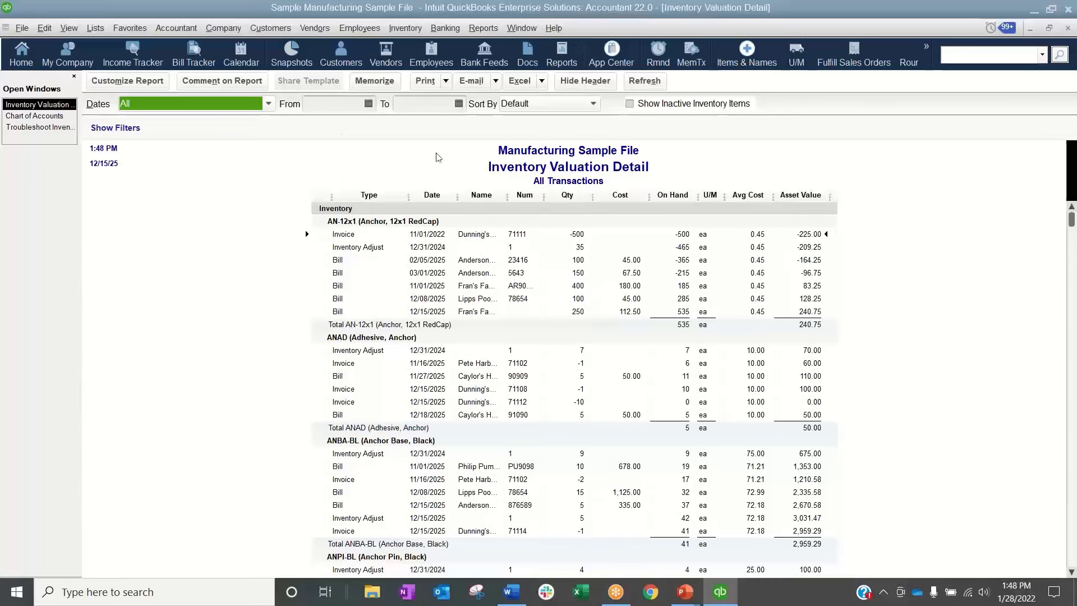
{"action": "left_click", "coordinate": [269, 103]}
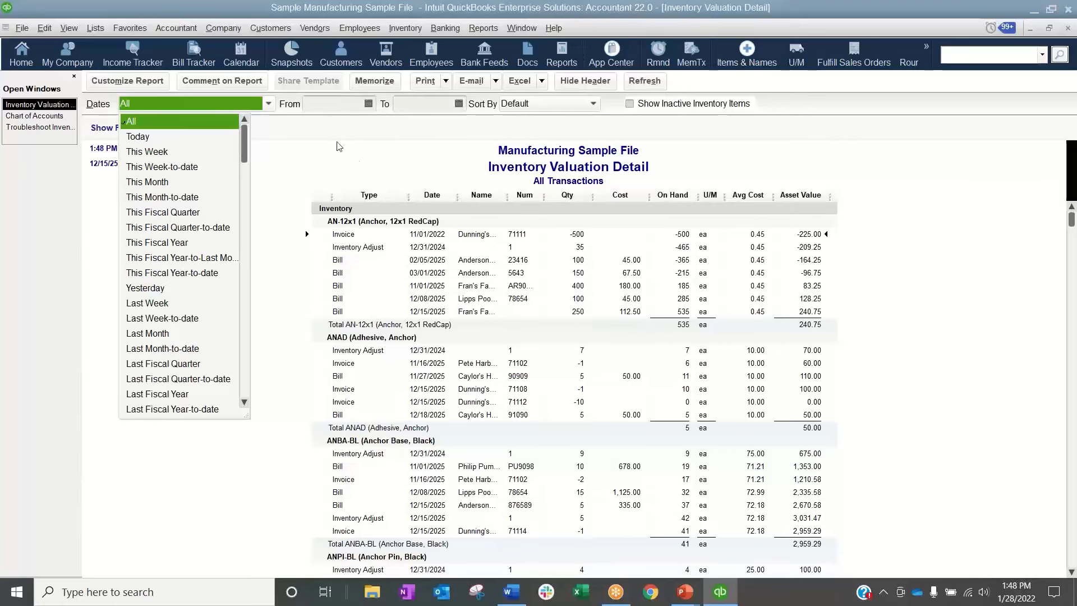
{"action": "left_click", "coordinate": [381, 168]}
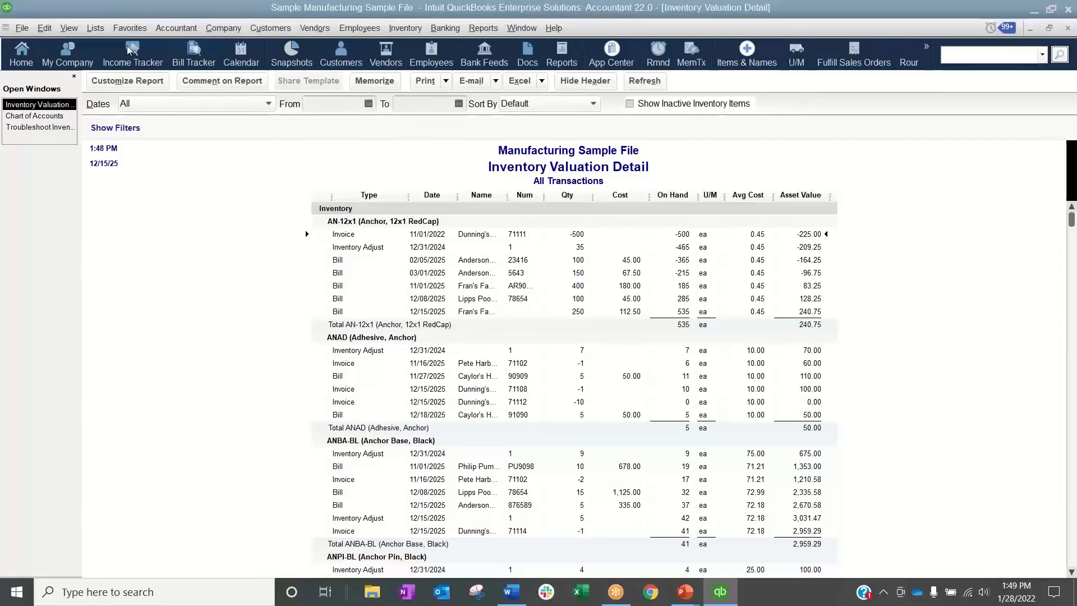
Customize the Inventory Valuation Detail report to include the Item column
{"action": "left_click", "coordinate": [127, 81]}
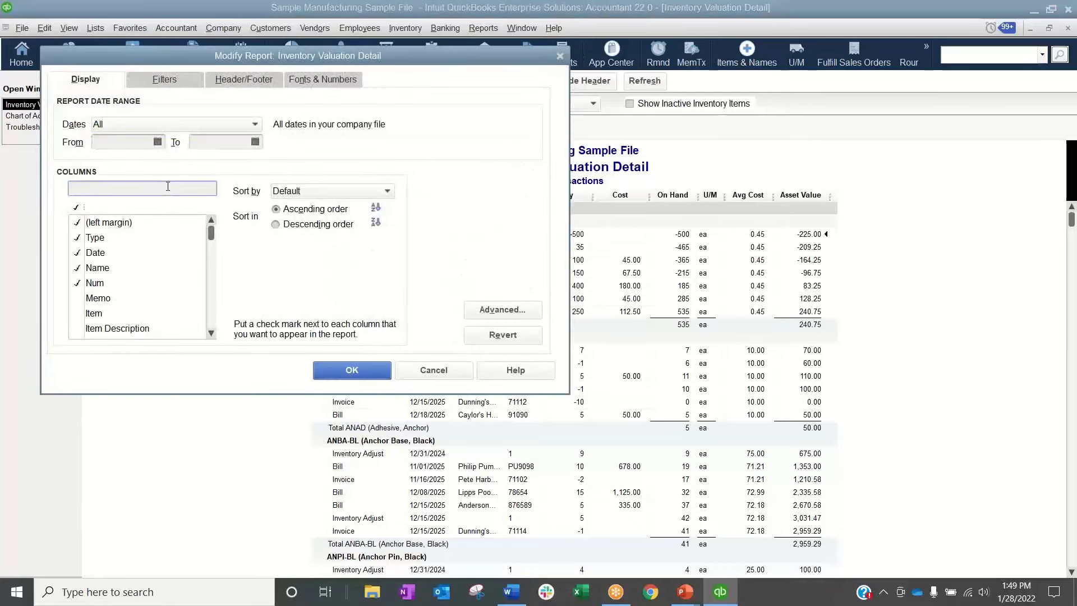
{"action": "type", "text": "item"}
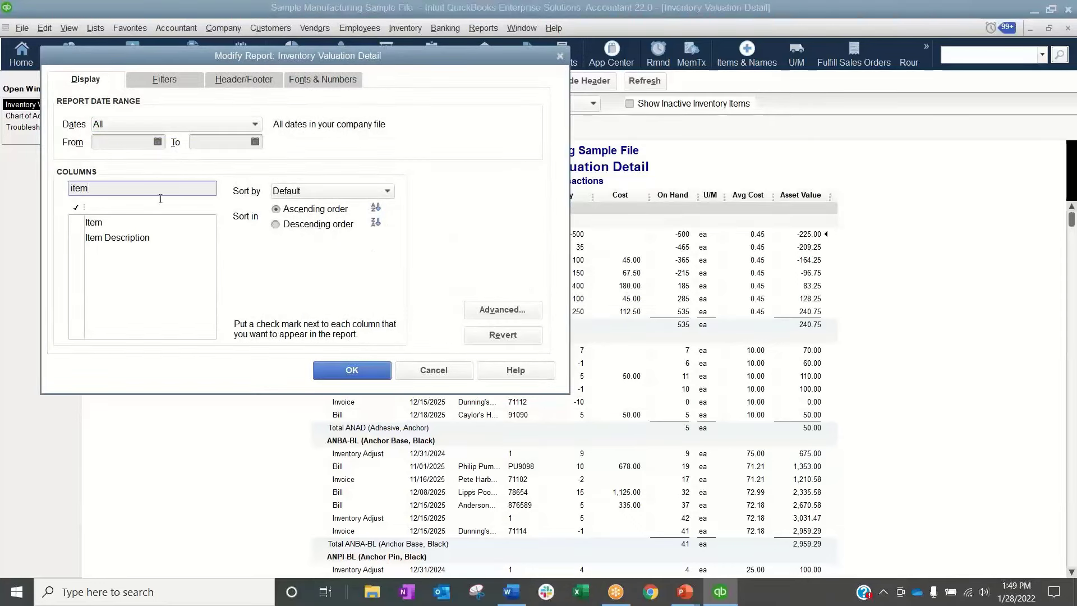
{"action": "left_click", "coordinate": [77, 222]}
{"action": "left_click", "coordinate": [351, 369]}
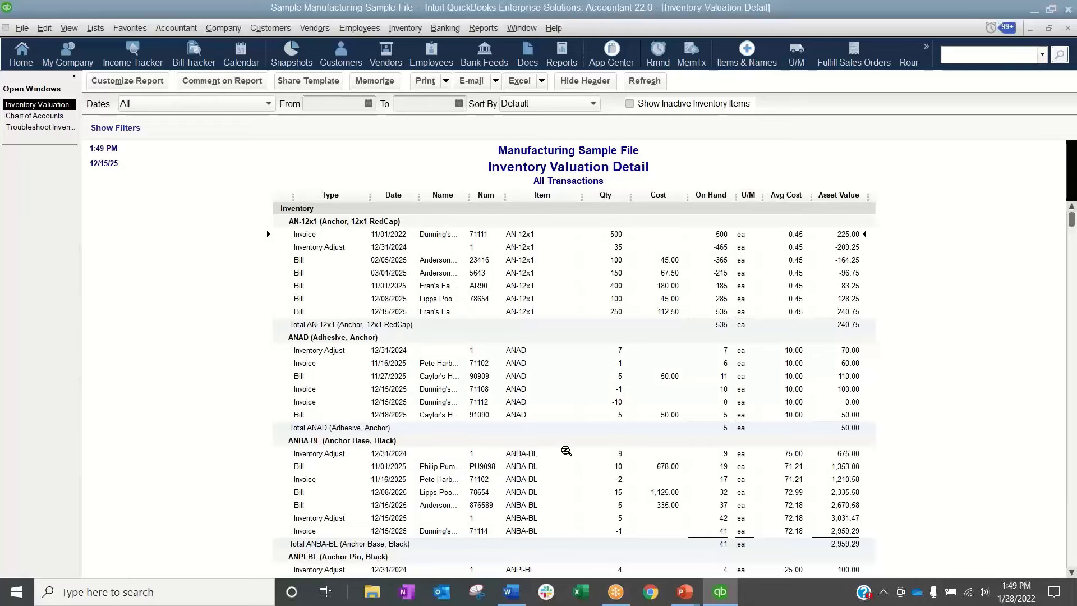
Export the report to Excel, switch to the resulting workbook and maximize its window
{"action": "left_click", "coordinate": [521, 82]}
{"action": "left_click", "coordinate": [533, 100]}
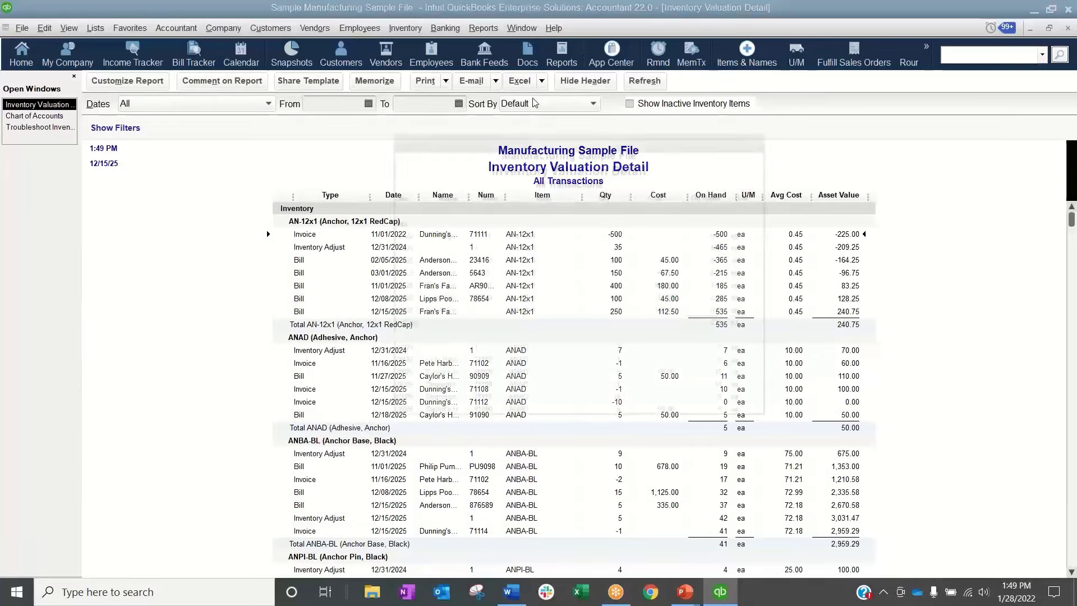
{"action": "left_click", "coordinate": [532, 395]}
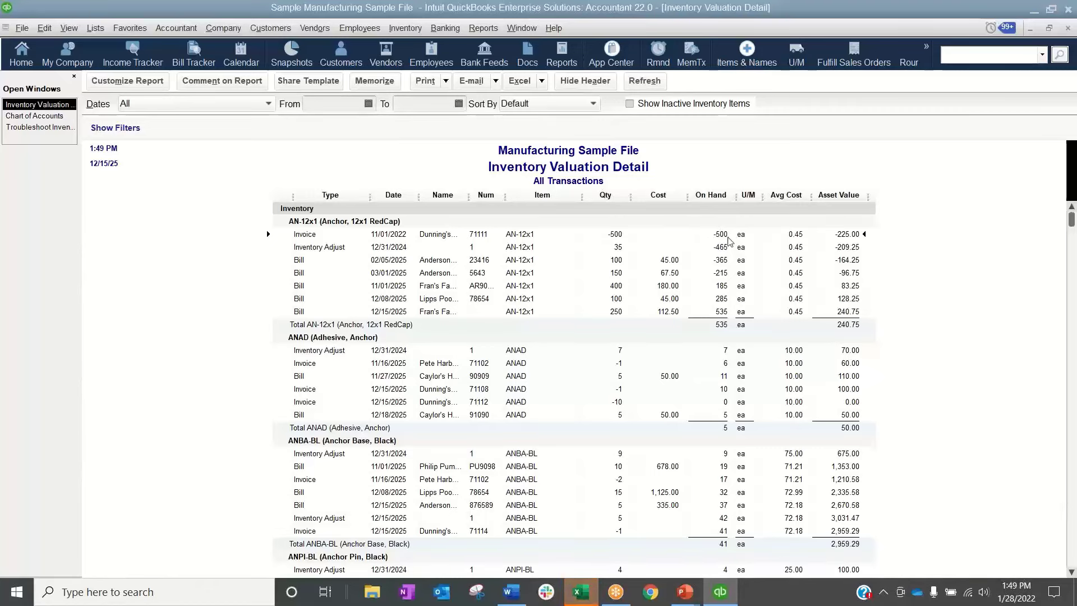
{"action": "left_click", "coordinate": [586, 596]}
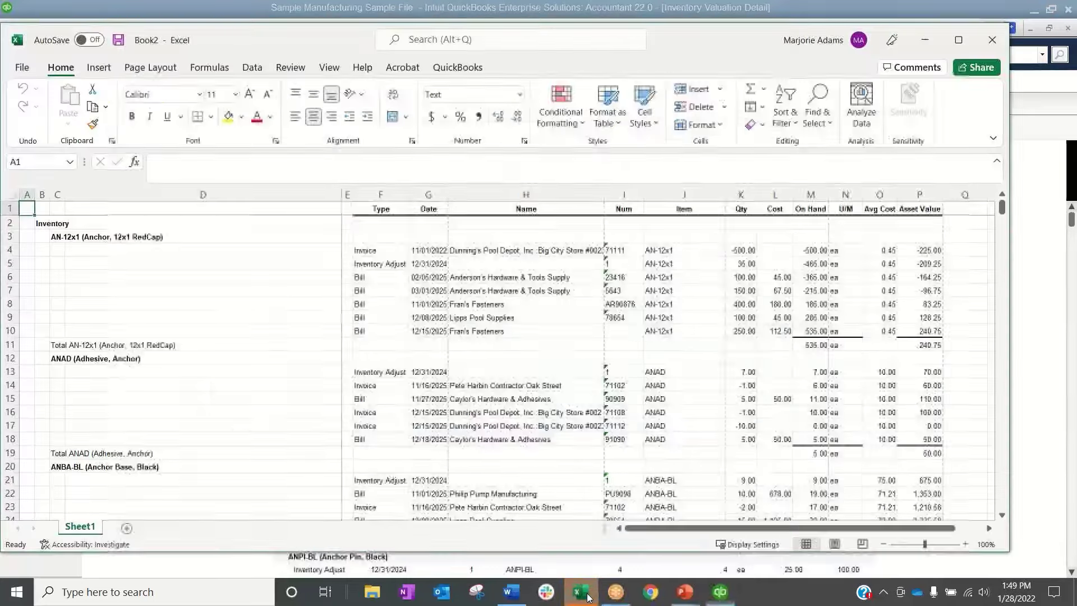
{"action": "left_click", "coordinate": [568, 421]}
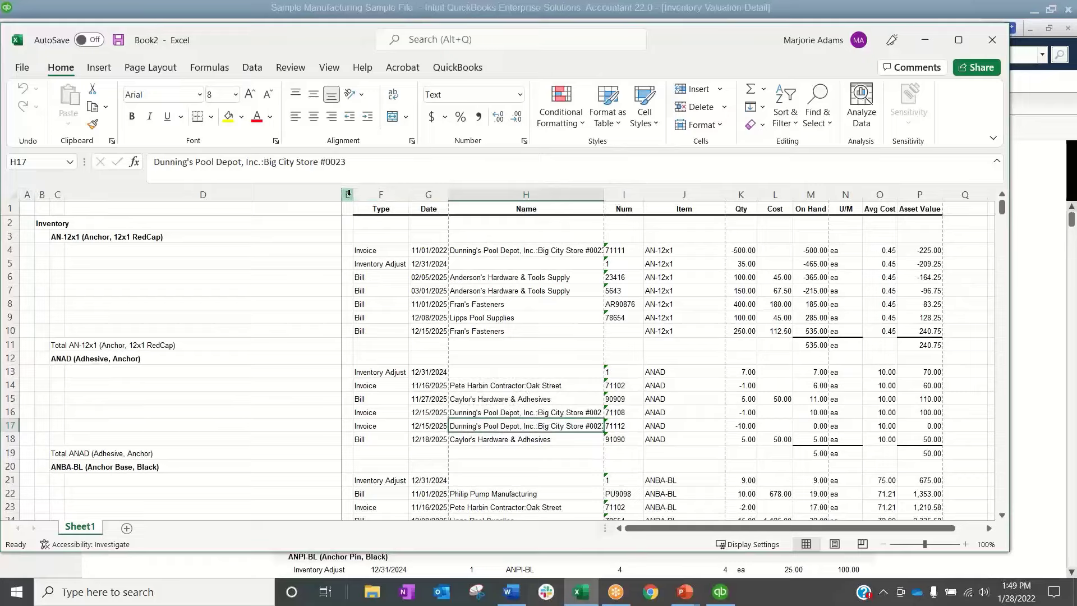
{"action": "double_click", "coordinate": [264, 43]}
{"action": "left_click", "coordinate": [380, 416]}
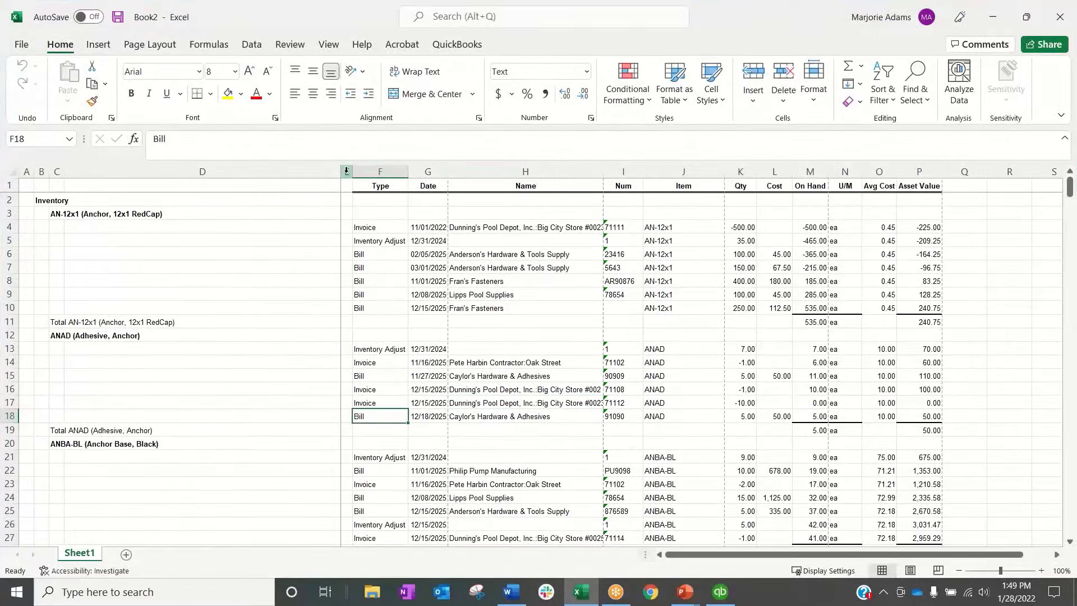
Delete columns A through E, which hold the item headings and totals ahead of the Type column
{"action": "left_click_drag", "start_coordinate": [346, 171], "coordinate": [16, 174]}
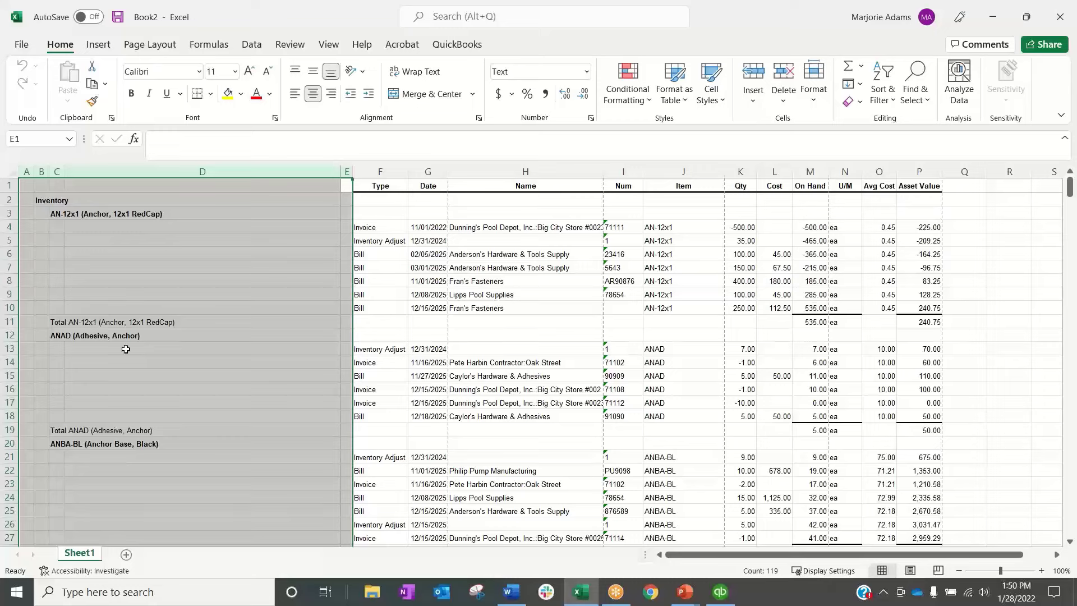
{"action": "right_click", "coordinate": [243, 359]}
{"action": "left_click", "coordinate": [298, 250]}
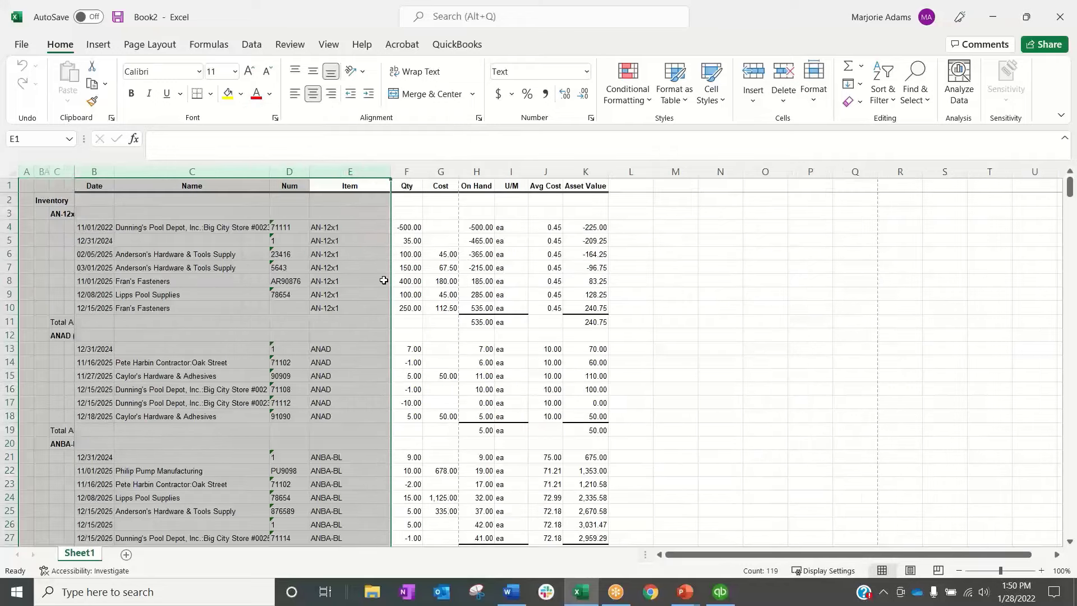
{"action": "left_click", "coordinate": [384, 280]}
Insert a blank column before the Type column
{"action": "right_click", "coordinate": [51, 171]}
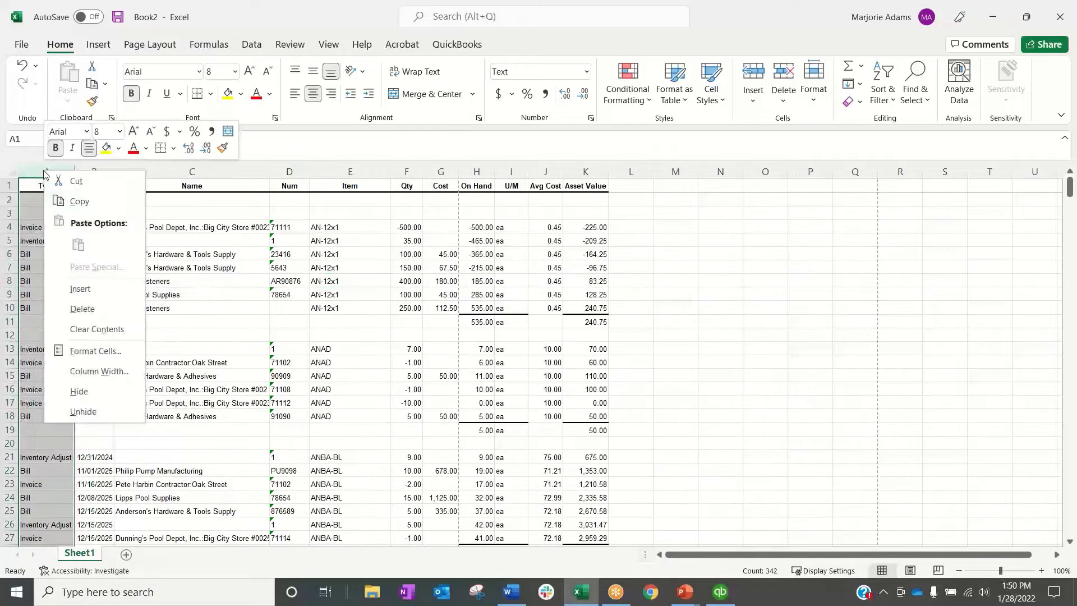
{"action": "left_click", "coordinate": [73, 287]}
{"action": "left_click", "coordinate": [386, 384]}
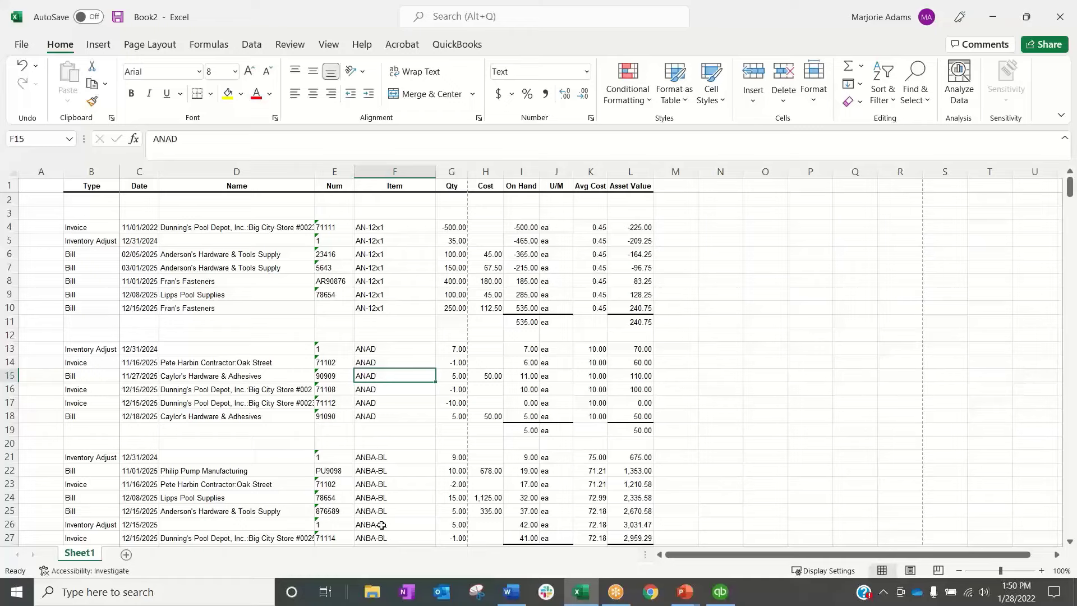
Number the report rows in column A from 1 in cell A2 through 460 in row 461
{"action": "left_click", "coordinate": [56, 202]}
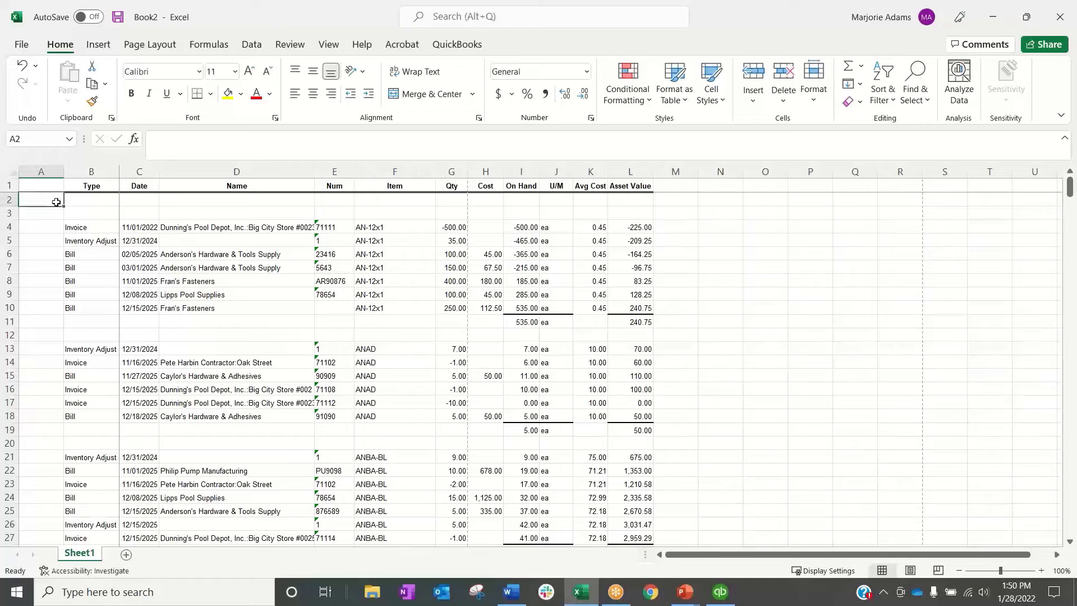
{"action": "type", "text": "1"}
{"action": "key", "text": "Return"}
{"action": "type", "text": "2"}
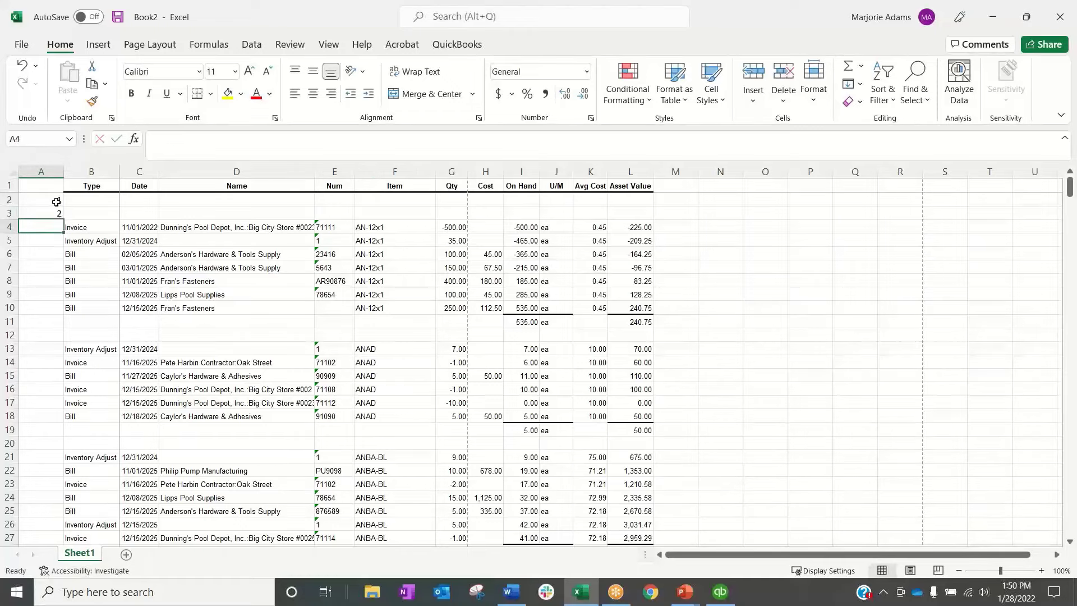
{"action": "key", "text": "Return"}
{"action": "type", "text": "3"}
{"action": "key", "text": "Return"}
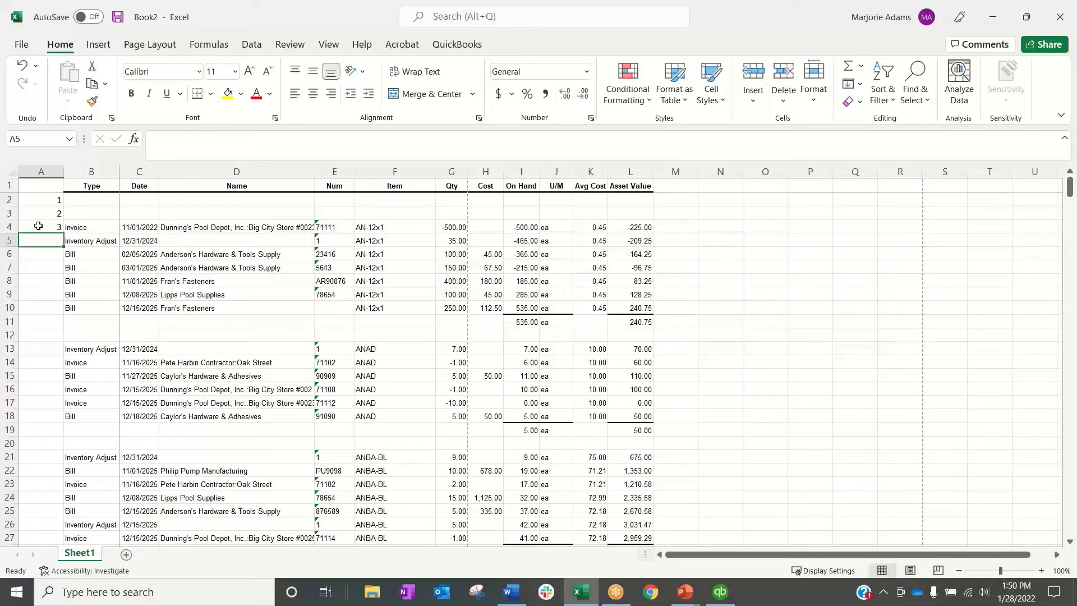
{"action": "left_click_drag", "start_coordinate": [49, 201], "coordinate": [60, 504]}
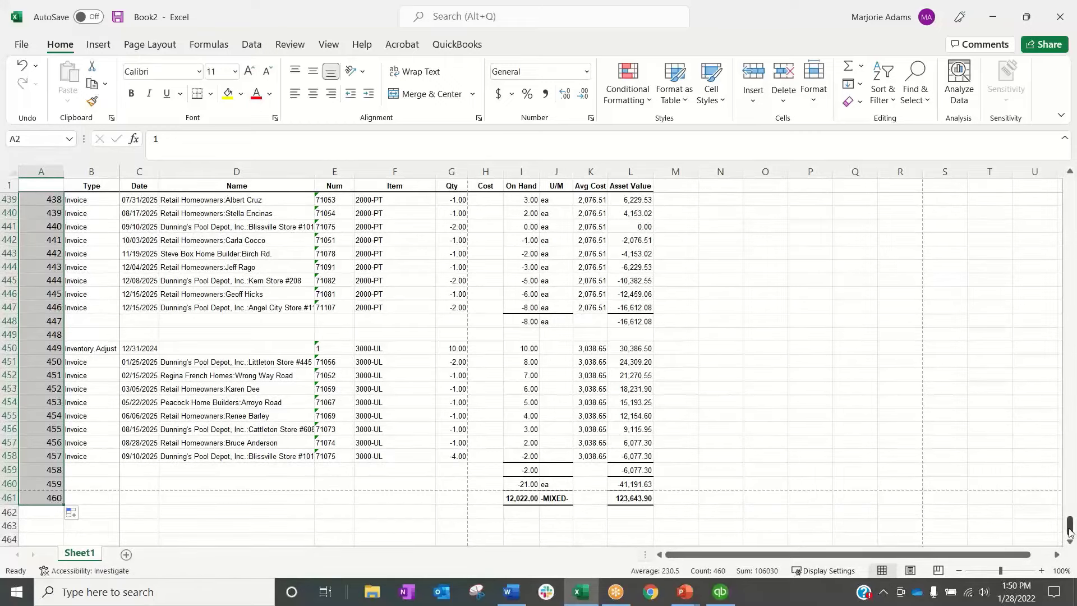
{"action": "left_click_drag", "start_coordinate": [1070, 528], "coordinate": [1071, 181]}
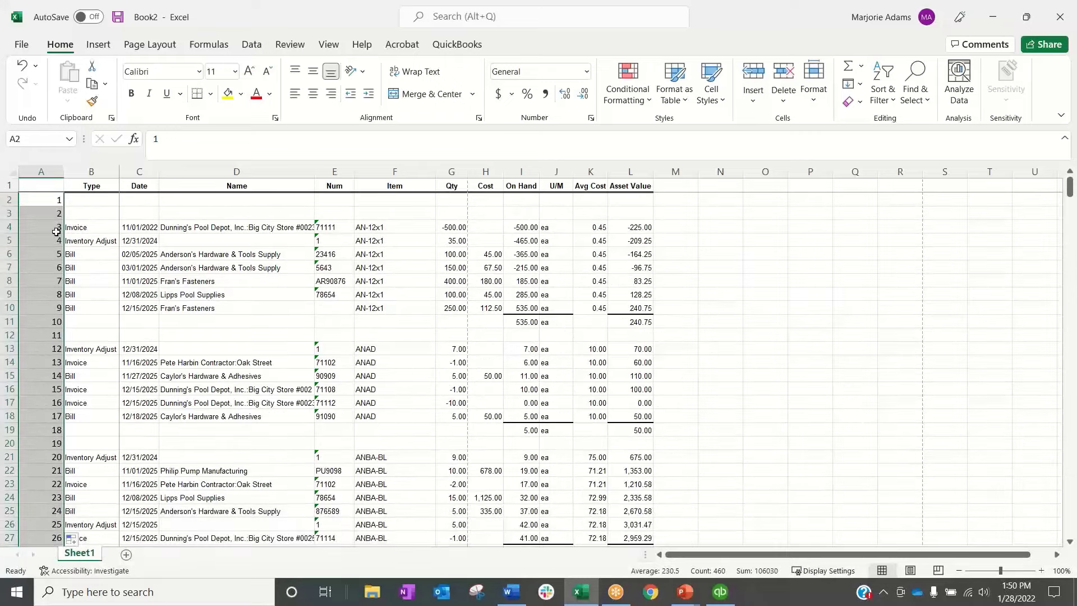
Enter the heading Order in cell A1 above the row numbers
{"action": "left_click", "coordinate": [26, 184]}
{"action": "type", "text": "Order"}
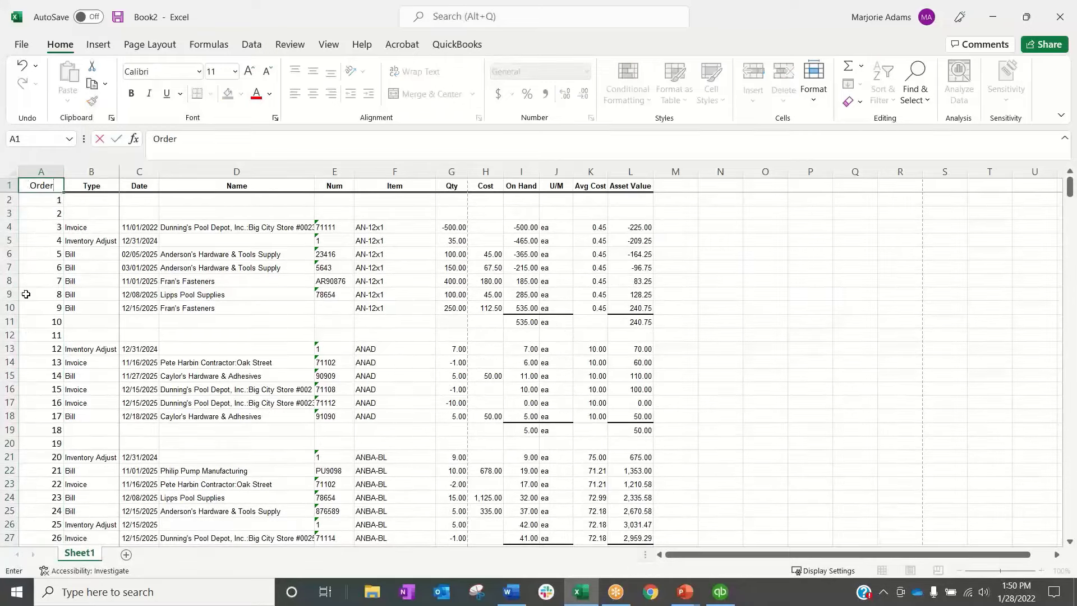
{"action": "left_click", "coordinate": [217, 363]}
{"action": "left_click", "coordinate": [331, 389]}
Turn on filtering for the whole sheet and filter the Type column to show only blanks
{"action": "left_click", "coordinate": [11, 171]}
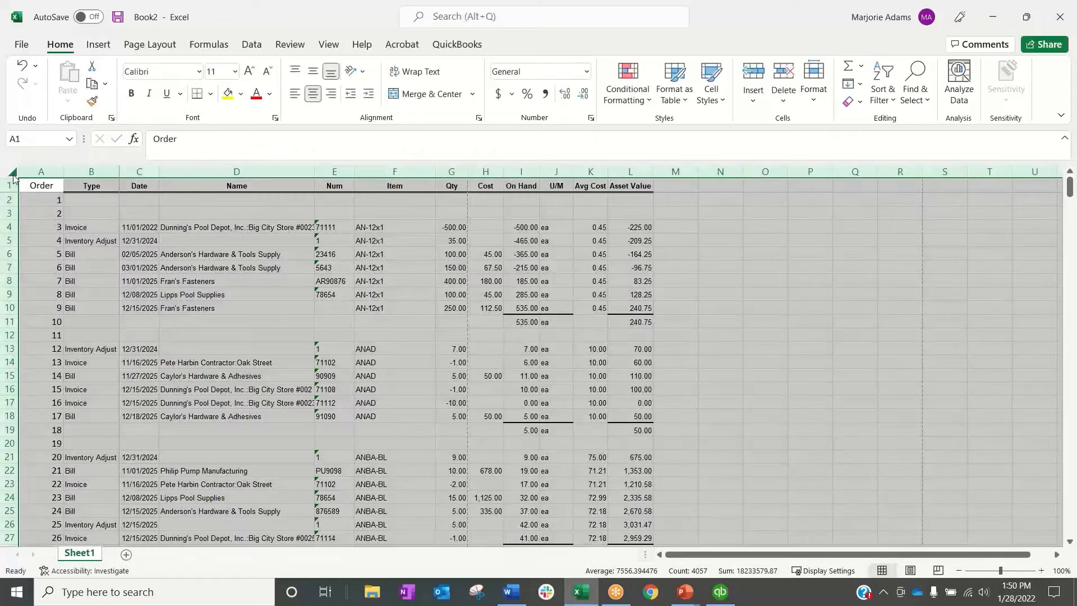
{"action": "left_click", "coordinate": [252, 44]}
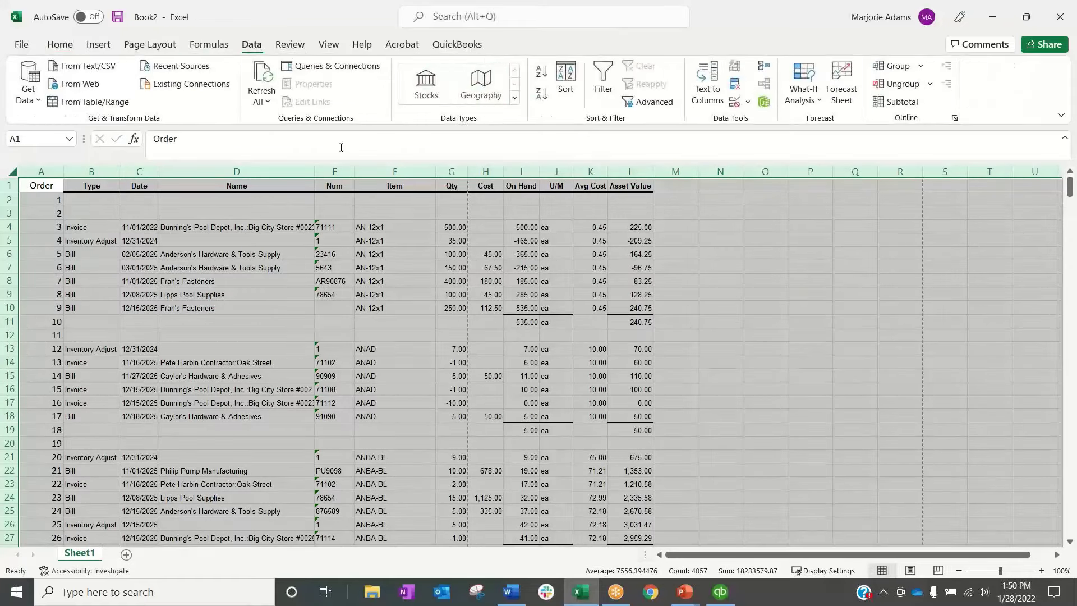
{"action": "left_click", "coordinate": [603, 84]}
{"action": "left_click", "coordinate": [113, 186]}
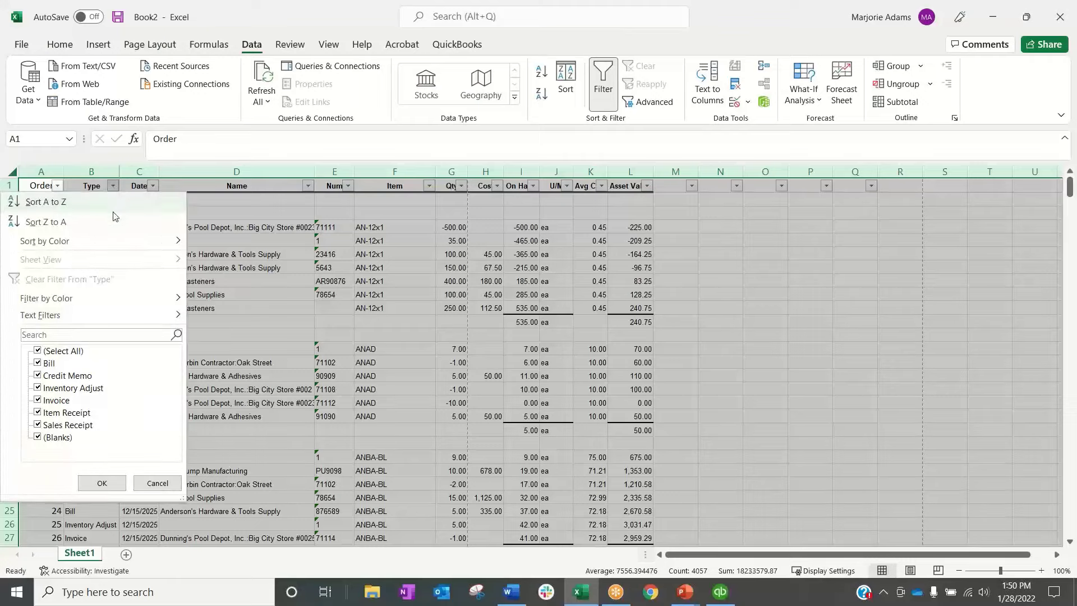
{"action": "left_click", "coordinate": [60, 351]}
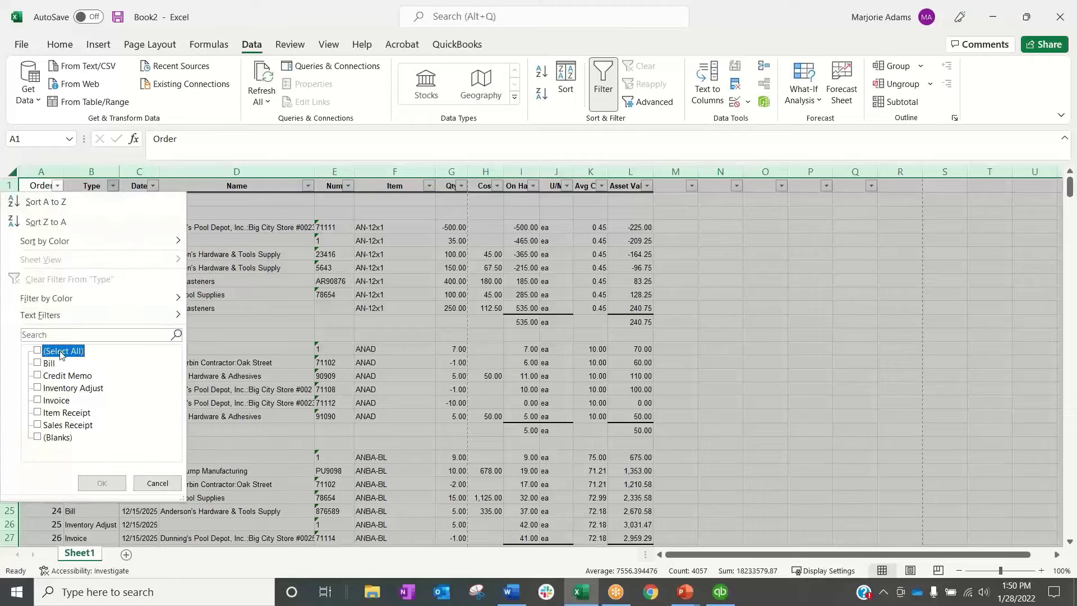
{"action": "left_click", "coordinate": [64, 442]}
{"action": "left_click", "coordinate": [102, 483]}
{"action": "left_click", "coordinate": [113, 371]}
Delete all the filtered rows with a blank Type, from row 2 through row 461
{"action": "left_click", "coordinate": [9, 200]}
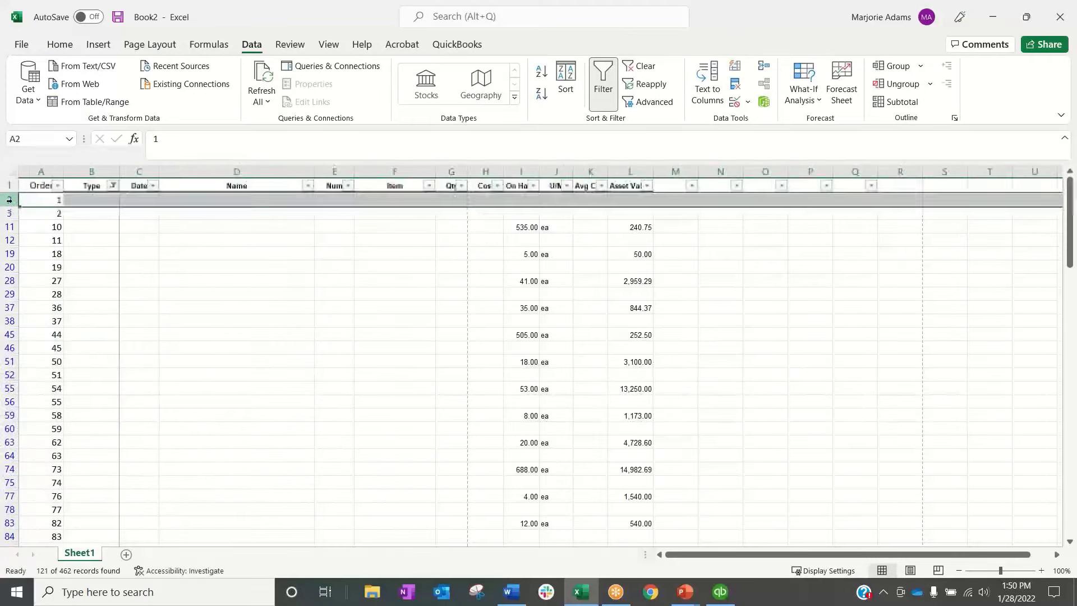
{"action": "scroll", "coordinate": [84, 337], "scroll_direction": "down", "scroll_amount": 15}
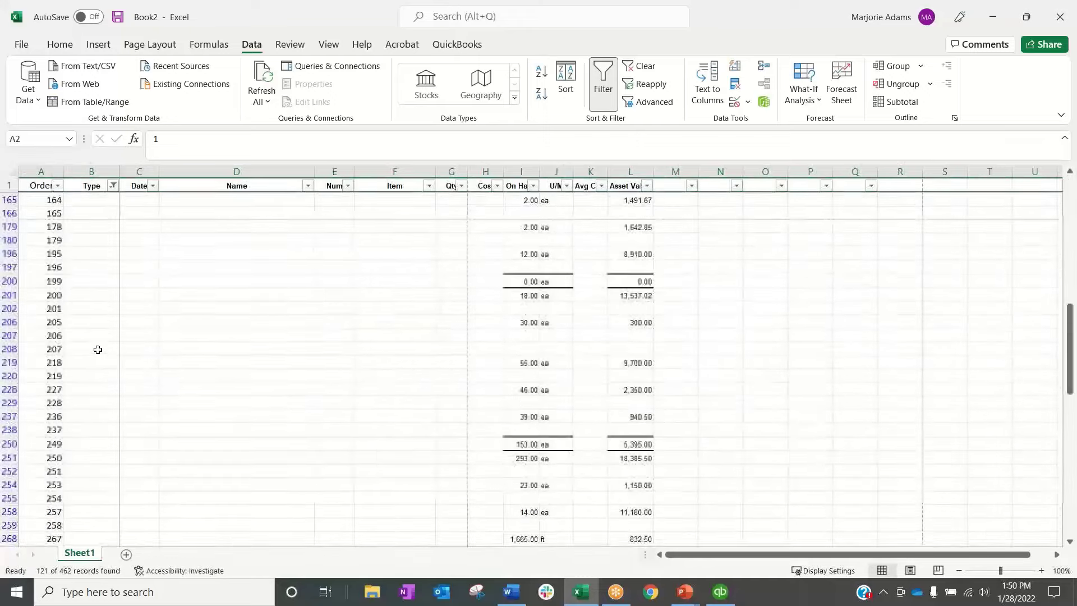
{"action": "scroll", "coordinate": [98, 349], "scroll_direction": "down", "scroll_amount": 20}
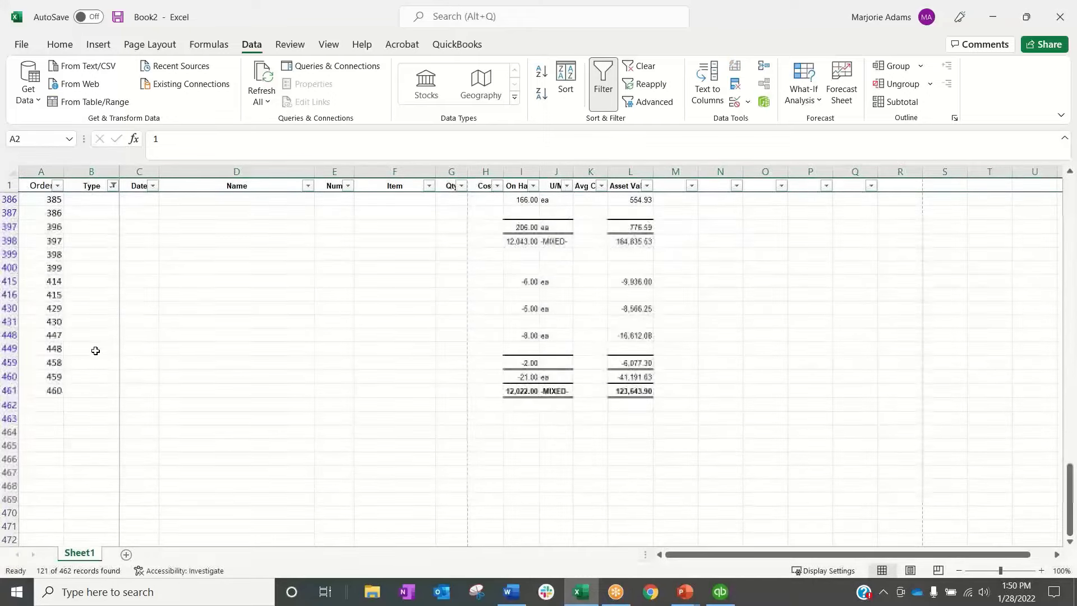
{"action": "left_click", "coordinate": [15, 391], "text": "shift"}
{"action": "right_click", "coordinate": [16, 391]}
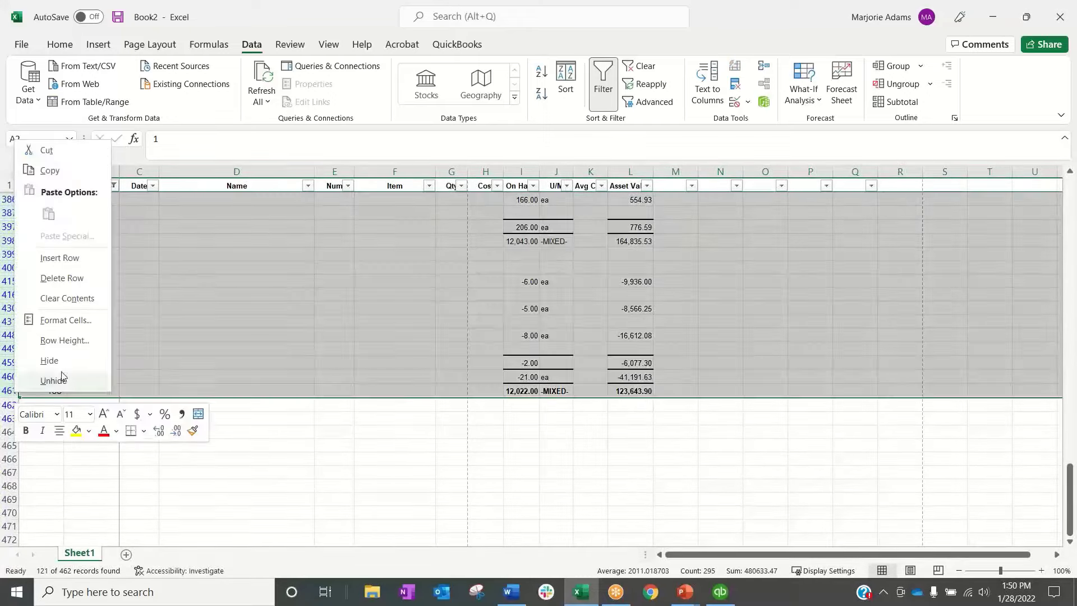
{"action": "left_click", "coordinate": [74, 279]}
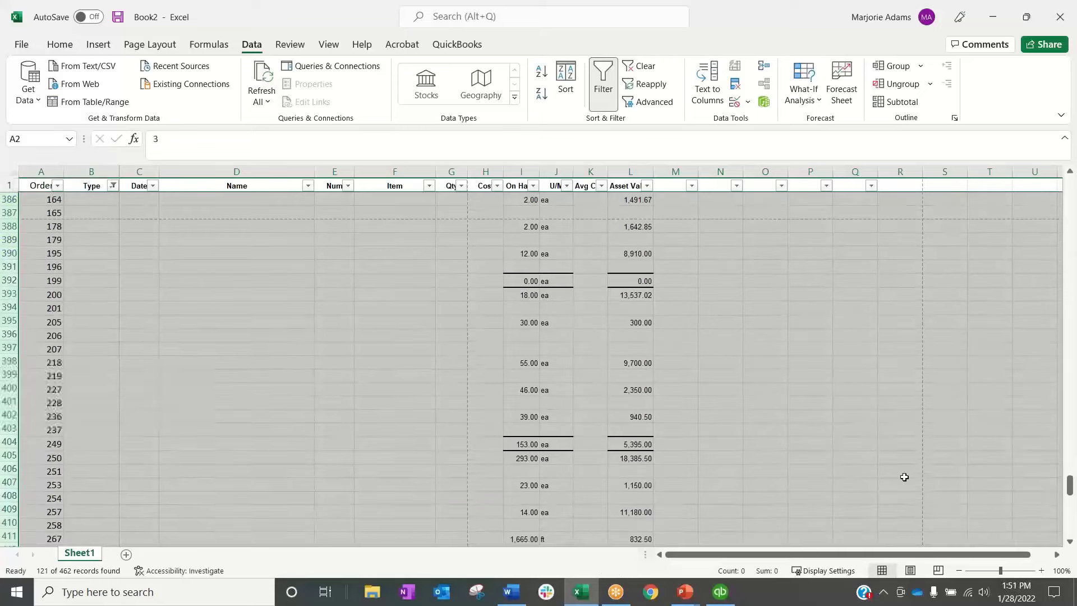
Remove the filter and return to the start of the remaining transaction rows
{"action": "left_click_drag", "start_coordinate": [1071, 493], "coordinate": [1070, 458]}
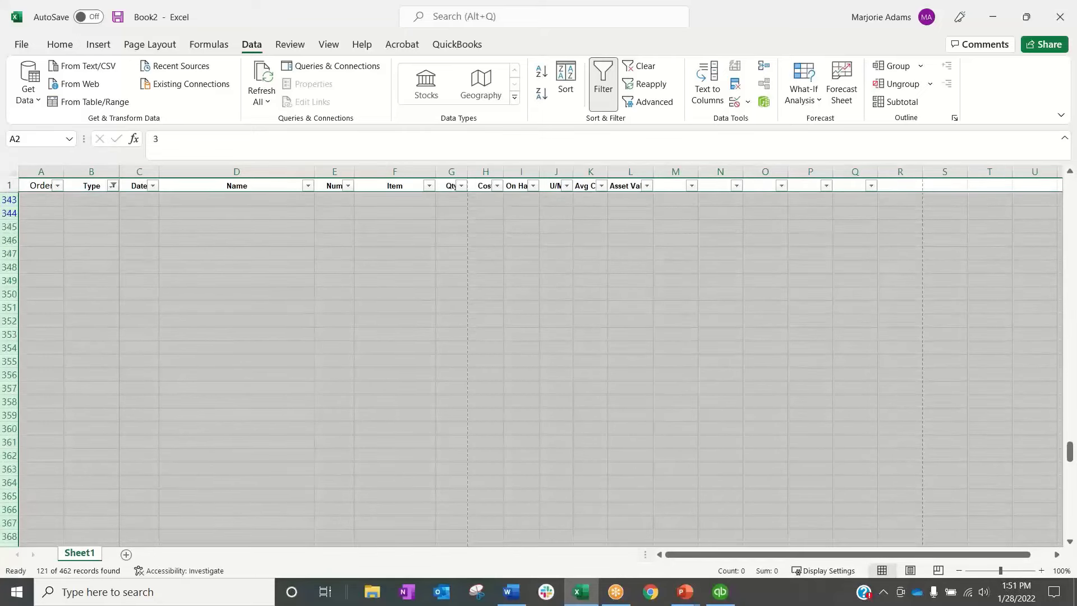
{"action": "left_click", "coordinate": [606, 106]}
{"action": "left_click", "coordinate": [485, 414]}
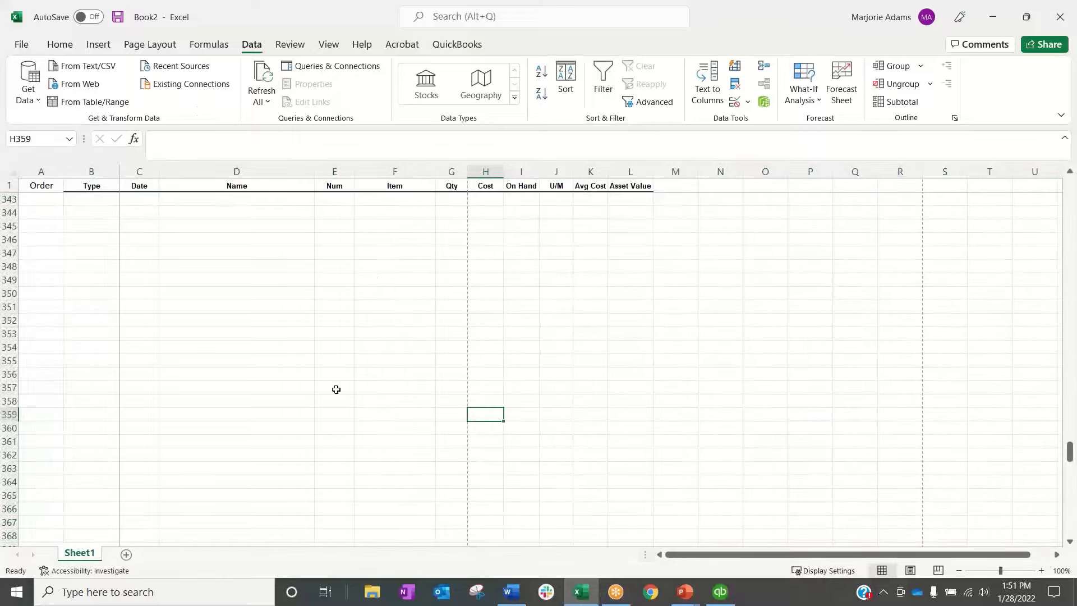
{"action": "scroll", "coordinate": [925, 457], "scroll_direction": "up", "scroll_amount": 6}
{"action": "scroll", "coordinate": [925, 457], "scroll_direction": "up", "scroll_amount": 2}
{"action": "left_click_drag", "start_coordinate": [1069, 433], "coordinate": [1065, 172]}
{"action": "left_click", "coordinate": [765, 376]}
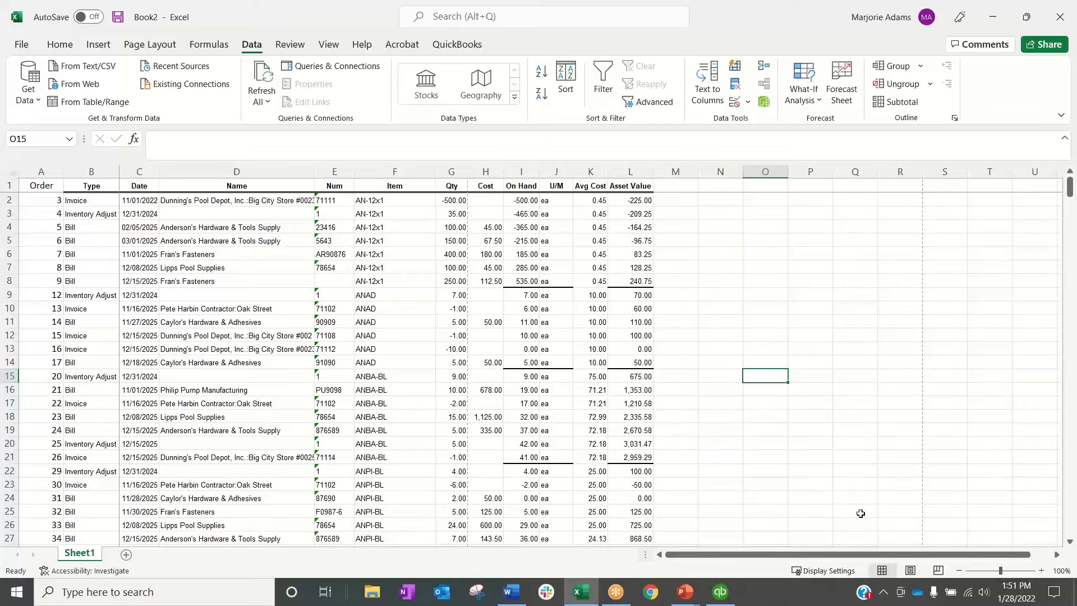
Enter the heading Negative in cell M1, beside the Asset Value column
{"action": "left_click", "coordinate": [684, 186]}
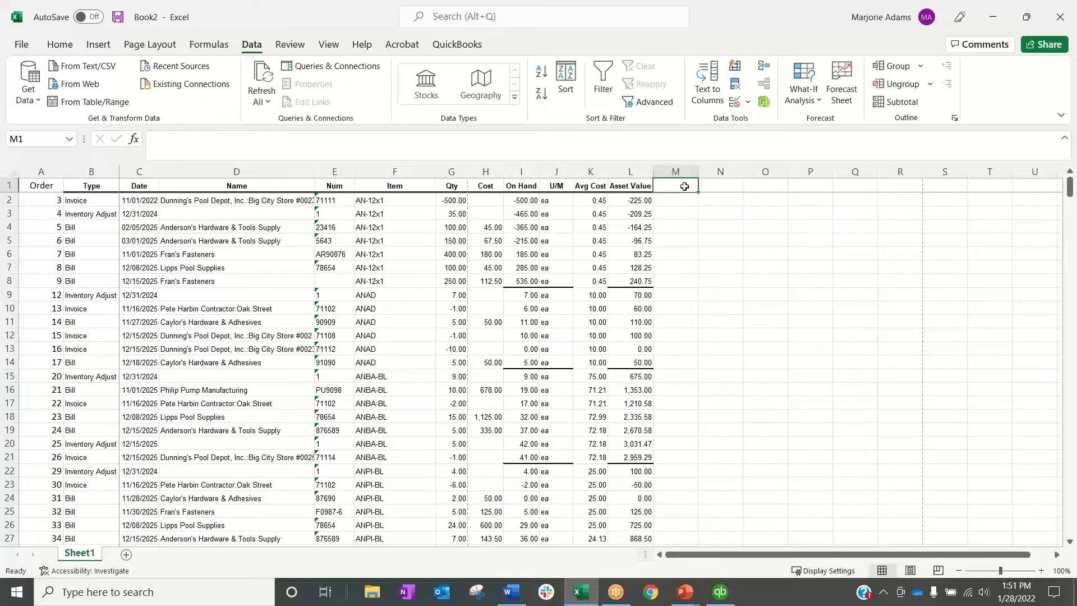
{"action": "type", "text": "Negative"}
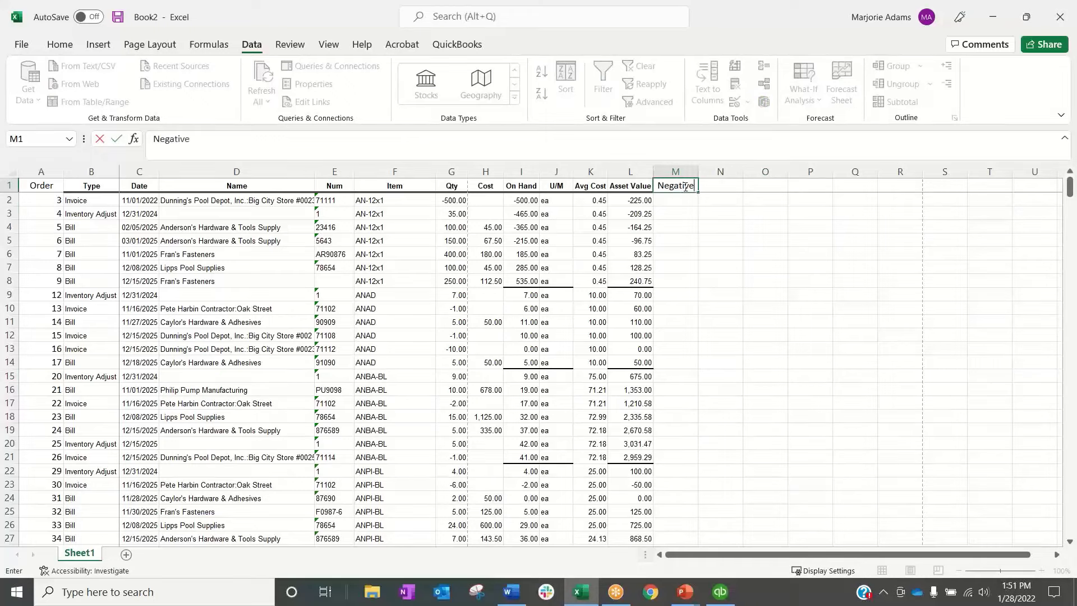
{"action": "key", "text": "Return"}
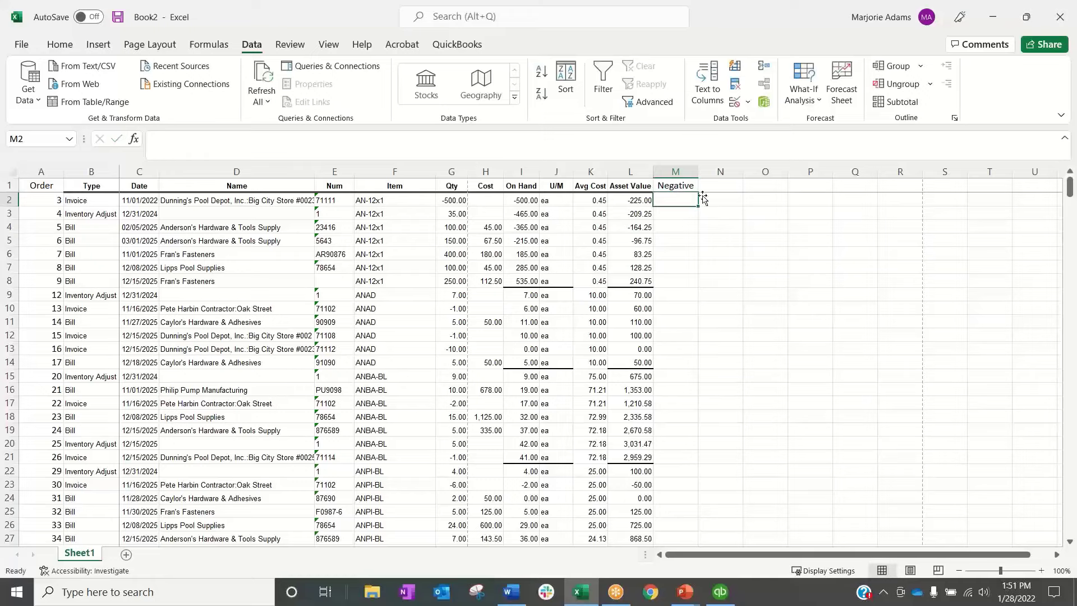
In cell M2, enter the formula =IF(I2<0,"XX","") to flag a negative On Hand quantity
{"action": "type", "text": "=if("}
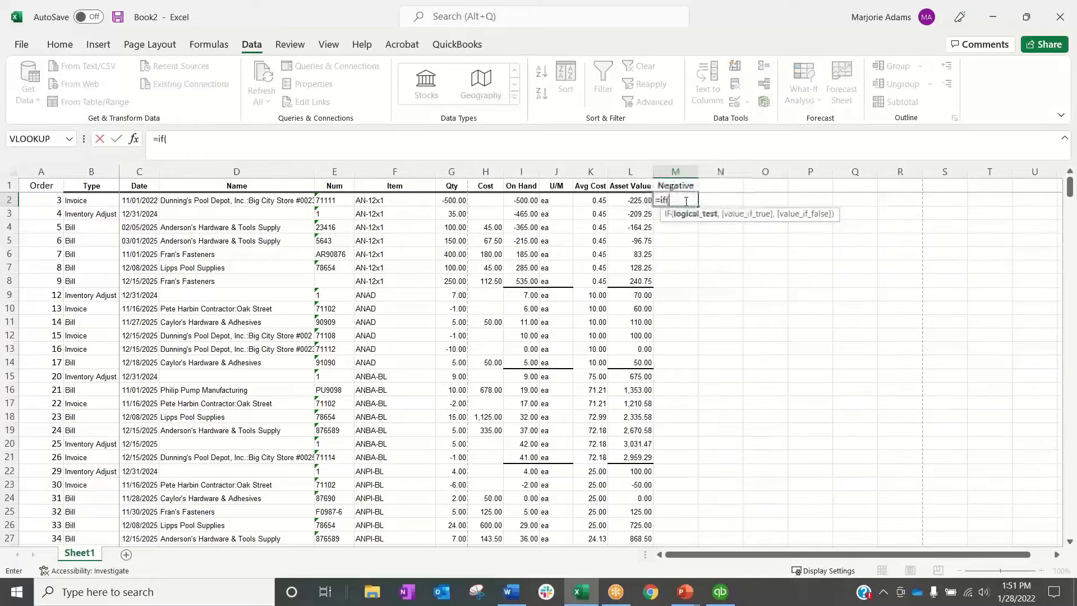
{"action": "left_click", "coordinate": [529, 200]}
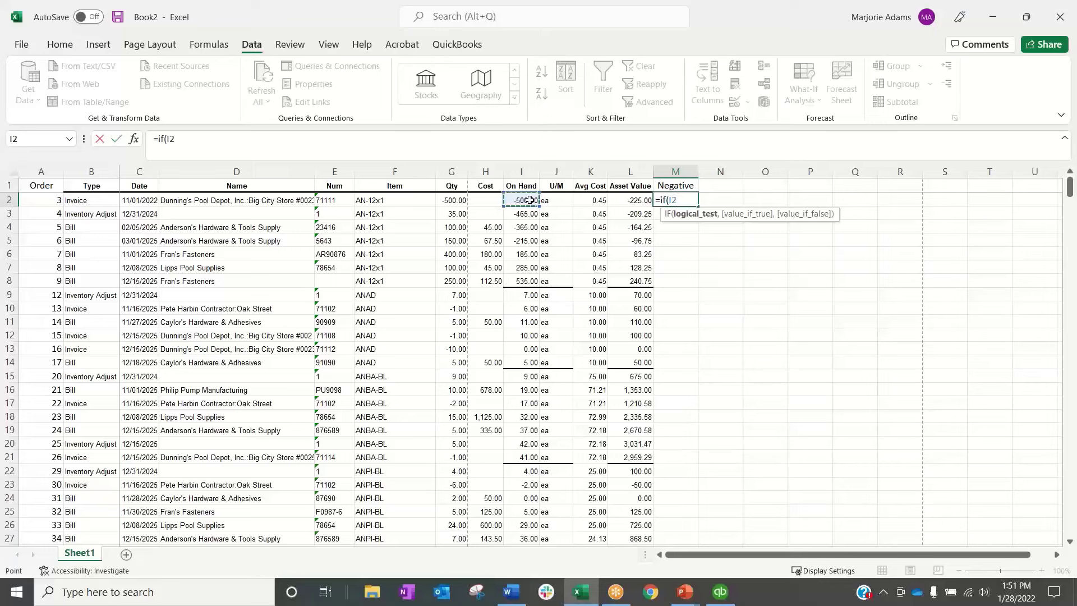
{"action": "type", "text": "<0,"}
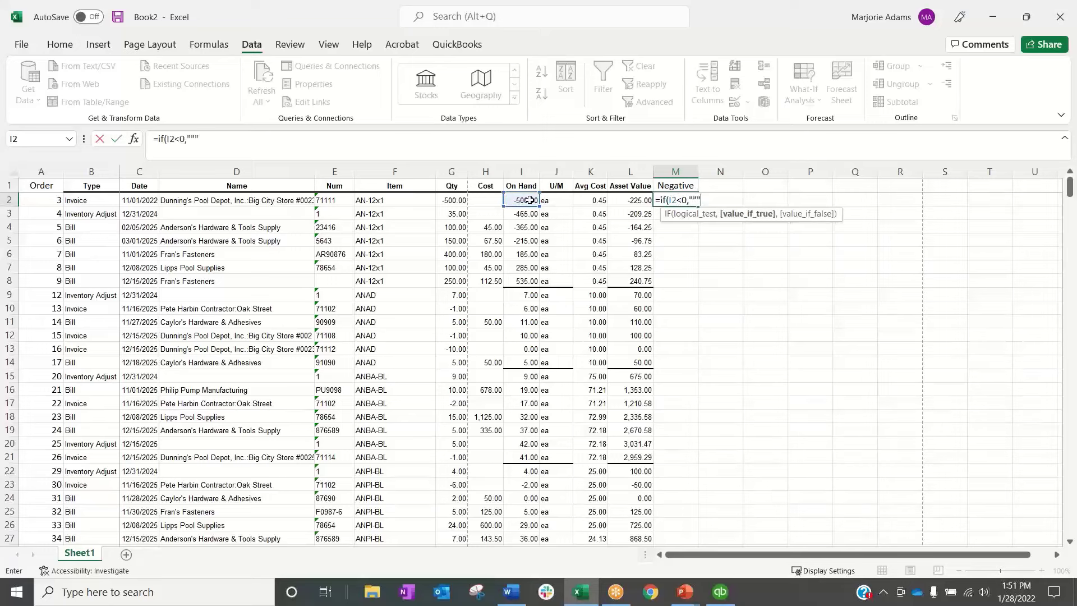
{"action": "type", "text": "\"SS"}
{"action": "key", "text": "BackSpace"}
{"action": "type", "text": "XX\","}
{"action": "key", "text": "Return"}
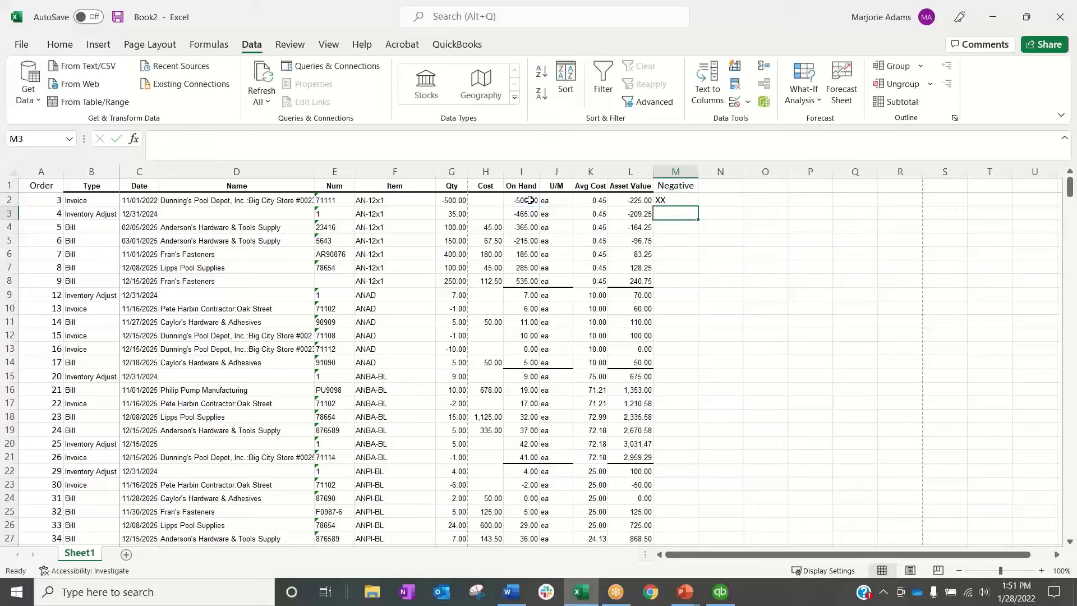
Fill the M2 formula down the Negative column and check the first four flags against their On Hand quantities
{"action": "left_click", "coordinate": [676, 201]}
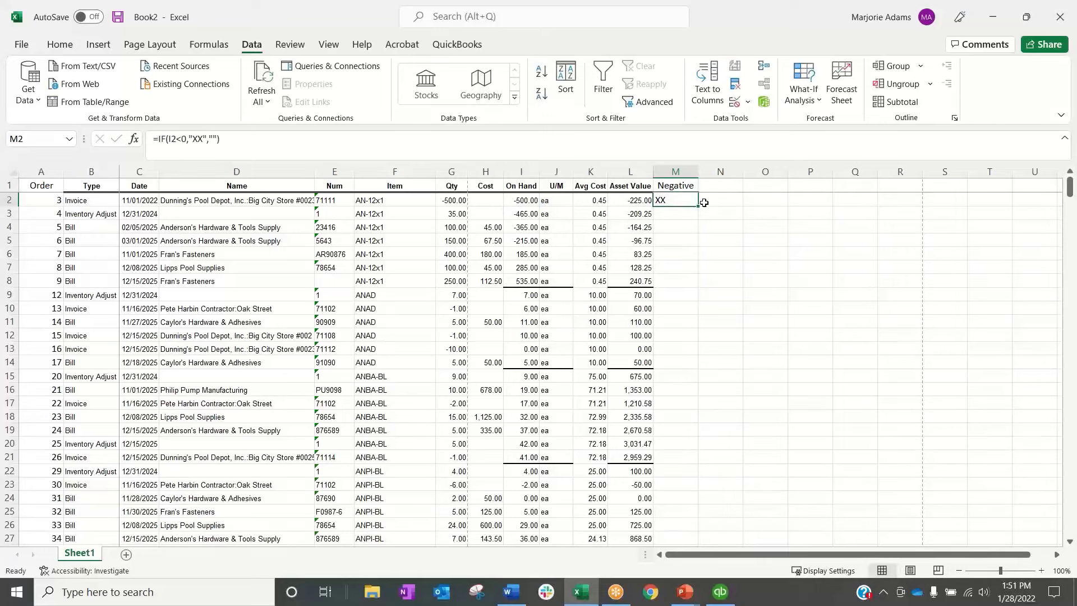
{"action": "double_click", "coordinate": [698, 208]}
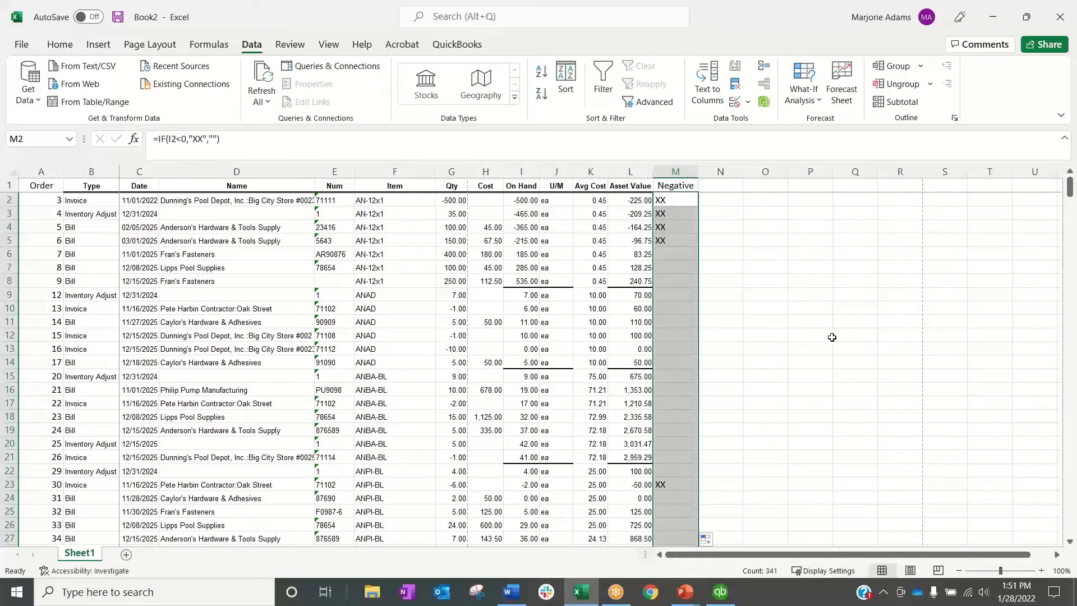
{"action": "left_click_drag", "start_coordinate": [528, 202], "coordinate": [530, 241]}
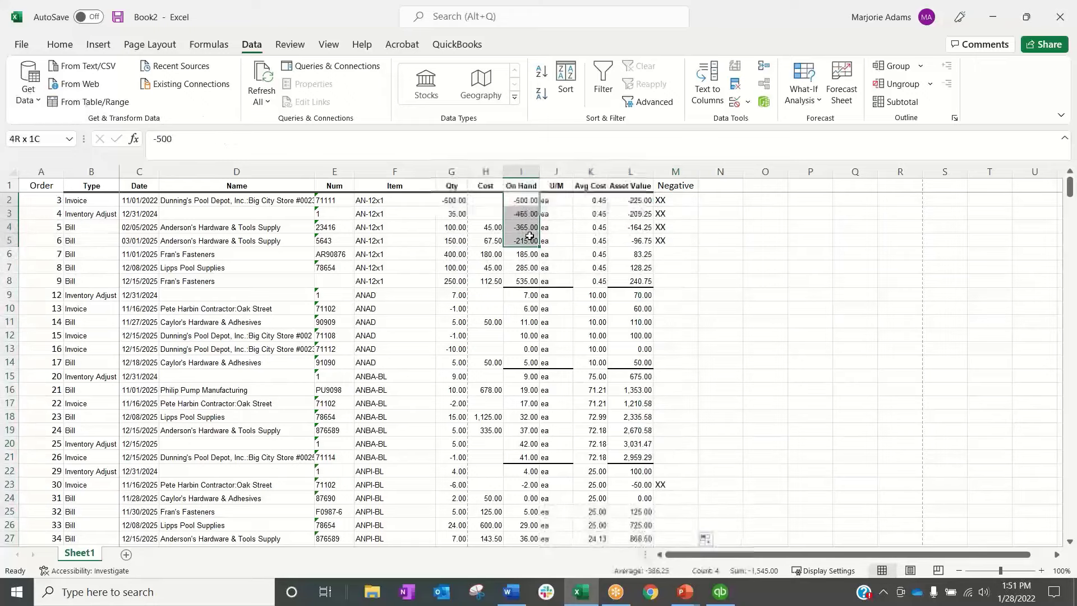
{"action": "left_click_drag", "start_coordinate": [676, 200], "coordinate": [677, 235]}
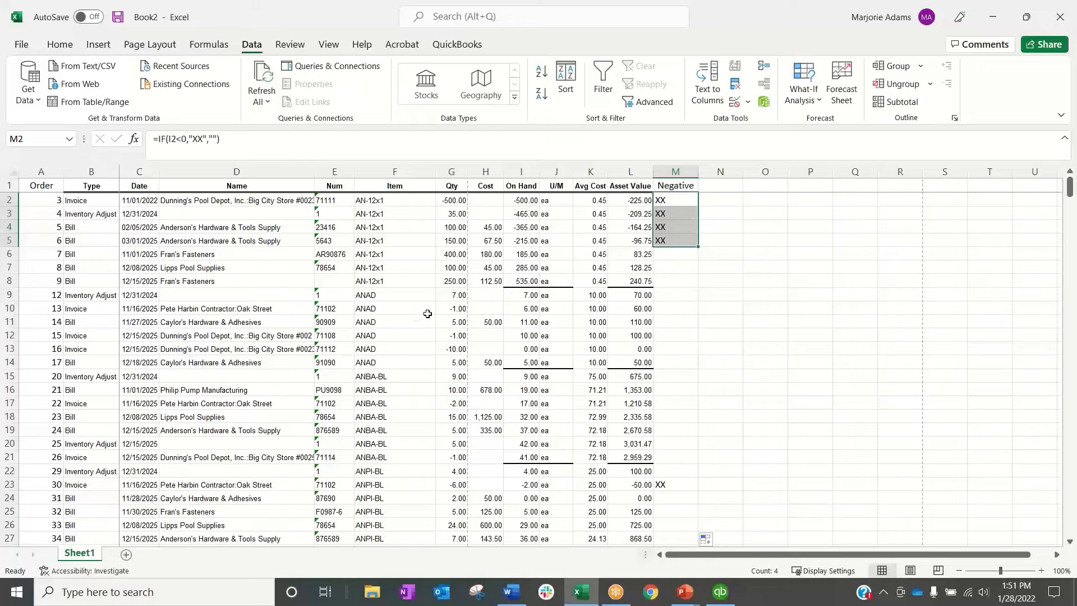
Turn on filtering for the whole sheet and filter the Negative column to show only blanks
{"action": "left_click", "coordinate": [13, 171]}
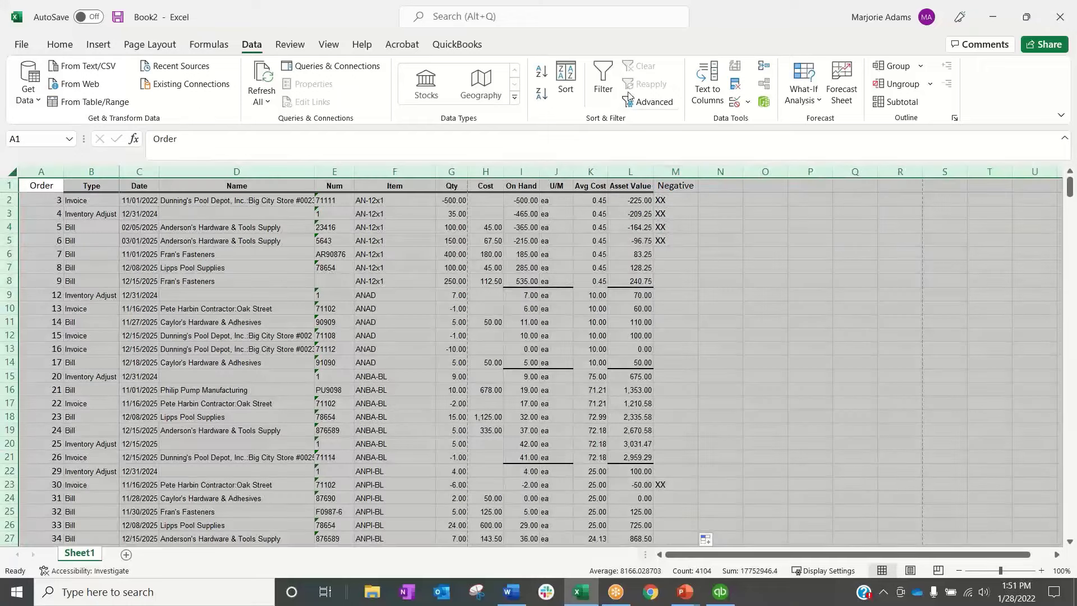
{"action": "left_click", "coordinate": [603, 79]}
{"action": "left_click", "coordinate": [692, 186]}
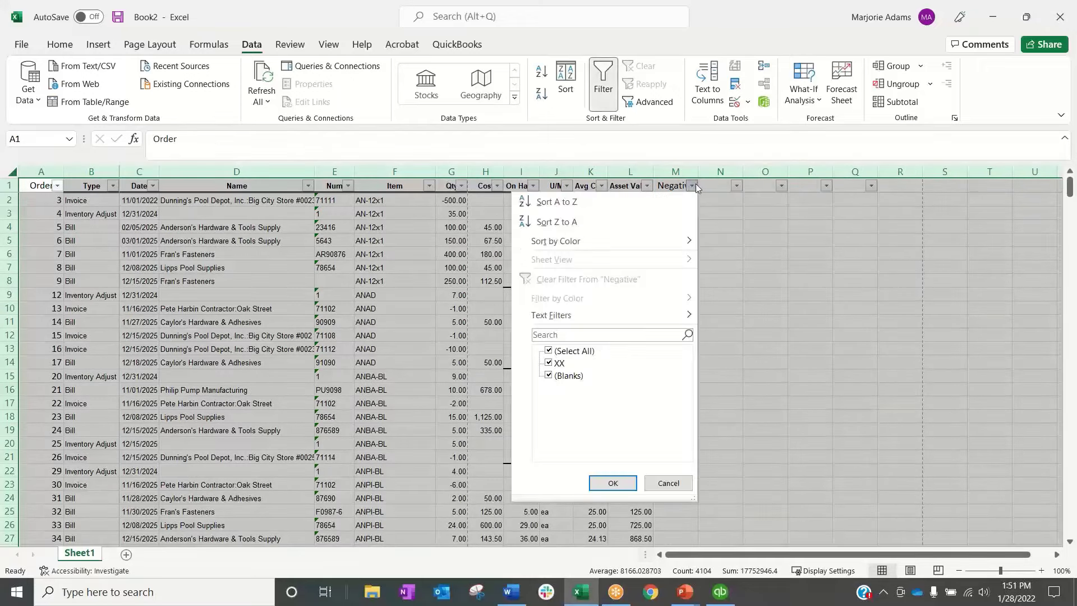
{"action": "left_click", "coordinate": [571, 376]}
{"action": "left_click", "coordinate": [559, 365]}
{"action": "left_click", "coordinate": [557, 376]}
{"action": "left_click", "coordinate": [617, 482]}
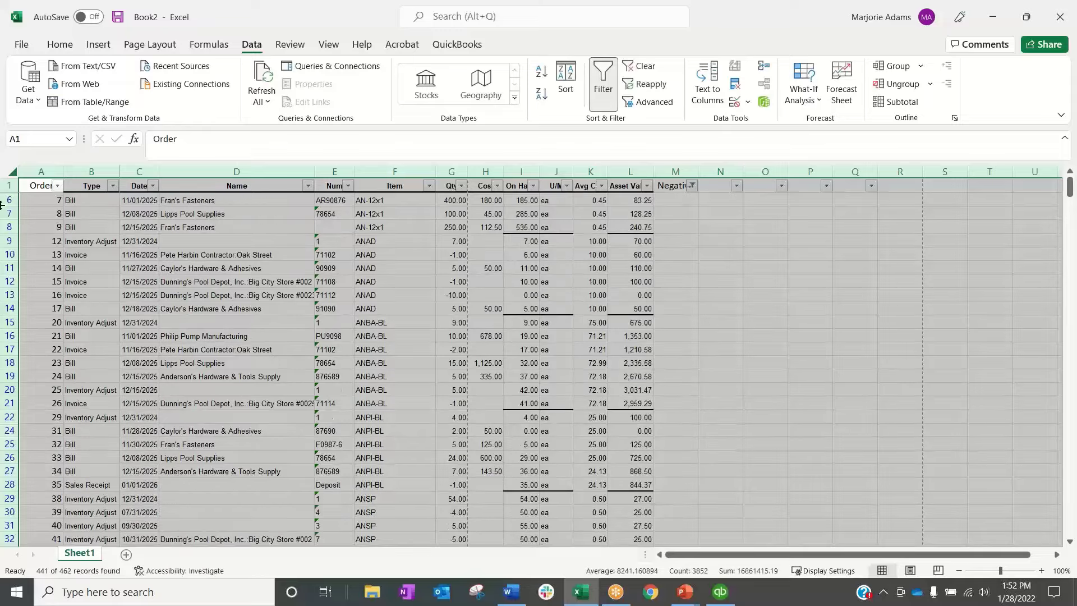
Delete all the filtered rows with a blank Negative flag, from row 6 through row 341
{"action": "left_click", "coordinate": [2, 205]}
{"action": "scroll", "coordinate": [878, 188], "scroll_direction": "down", "scroll_amount": 11}
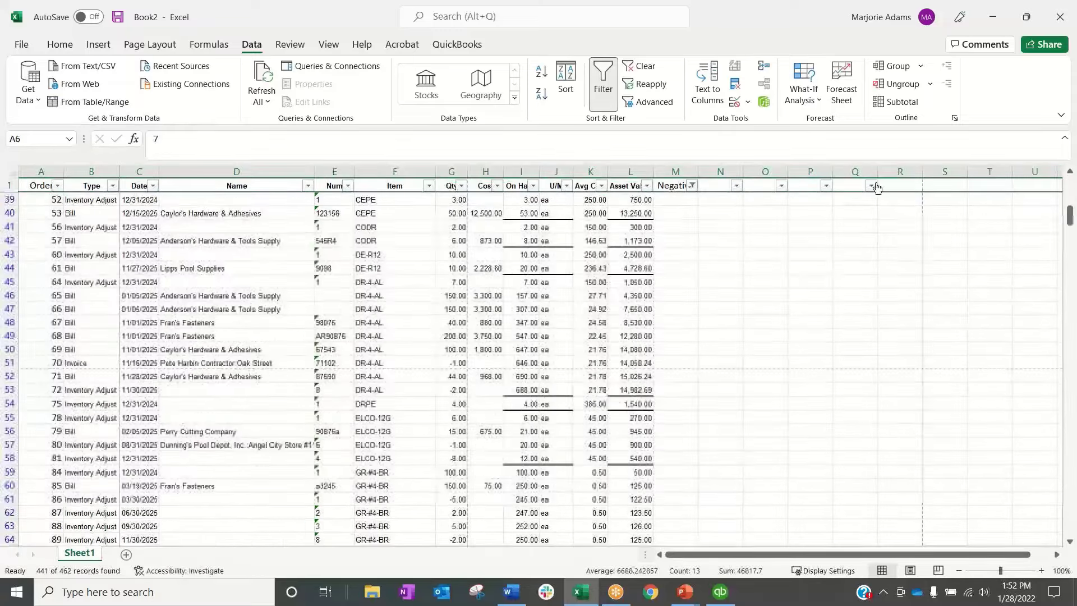
{"action": "scroll", "coordinate": [617, 463], "scroll_direction": "down", "scroll_amount": 20}
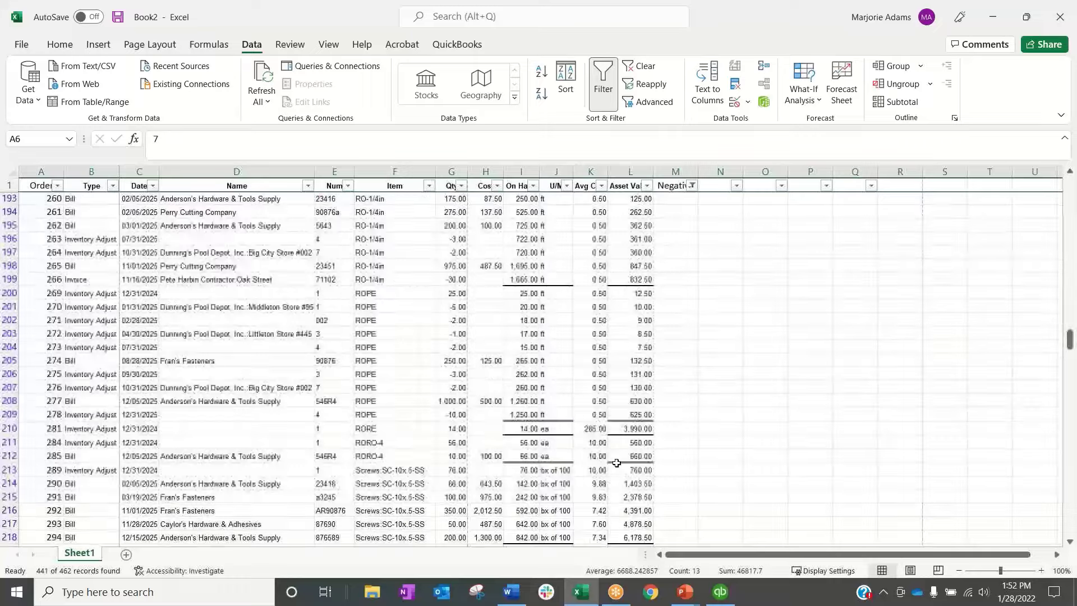
{"action": "scroll", "coordinate": [616, 463], "scroll_direction": "down", "scroll_amount": 20}
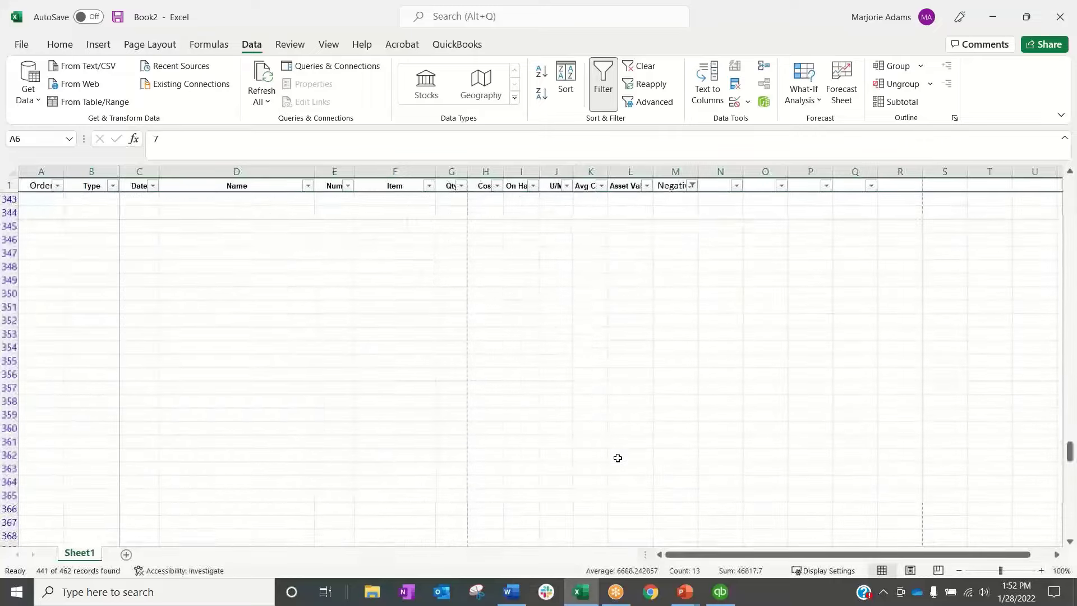
{"action": "scroll", "coordinate": [617, 458], "scroll_direction": "up", "scroll_amount": 5}
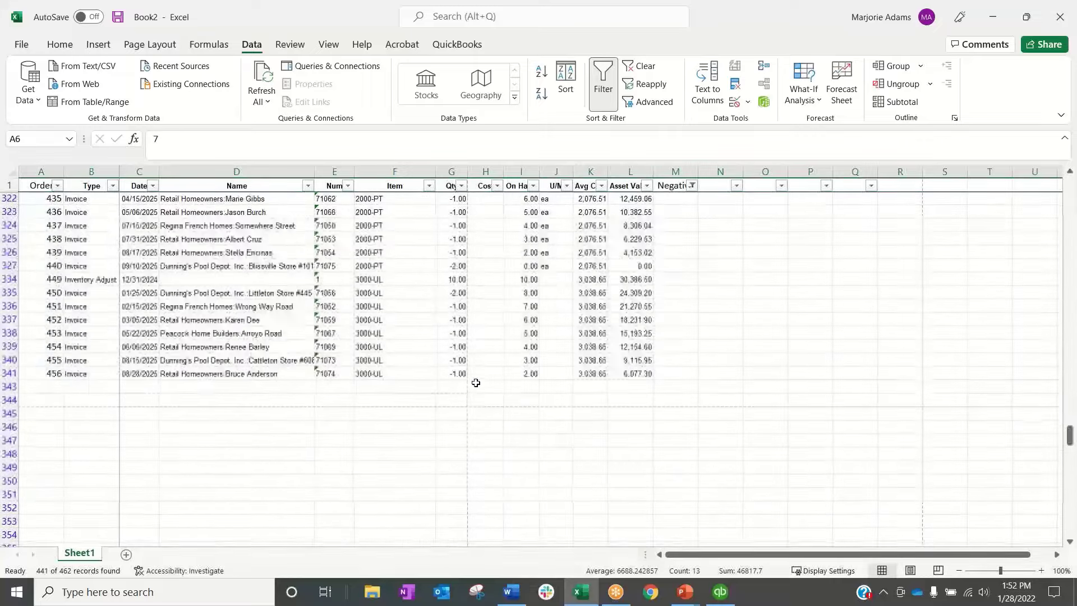
{"action": "left_click", "coordinate": [13, 374], "text": "shift"}
{"action": "right_click", "coordinate": [15, 376]}
{"action": "left_click", "coordinate": [82, 261]}
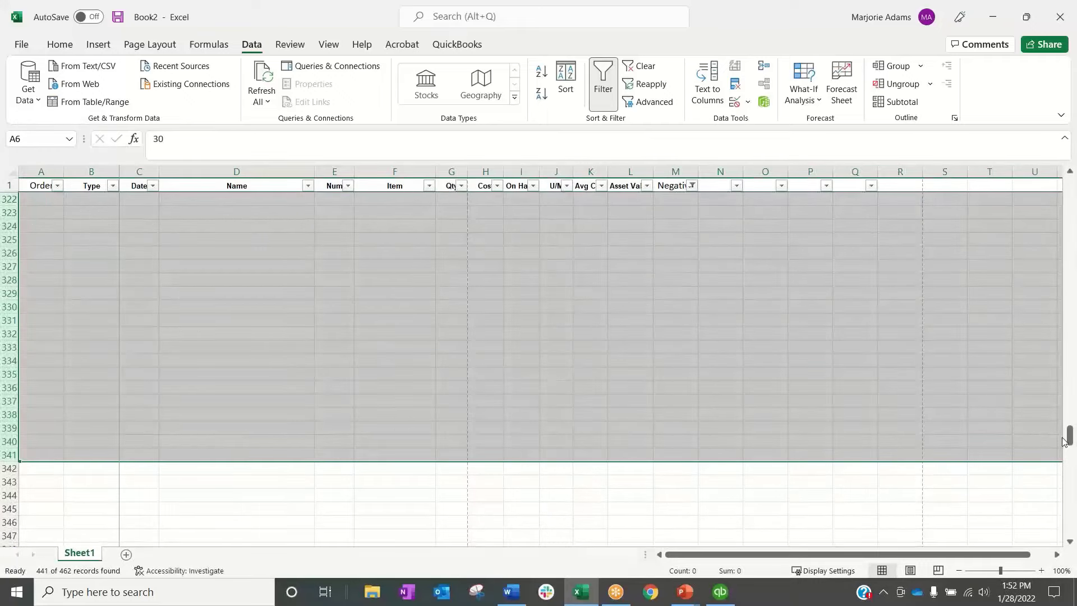
Remove the filter and return to the remaining flagged rows, clearing the row selection
{"action": "left_click_drag", "start_coordinate": [1064, 441], "coordinate": [1069, 205]}
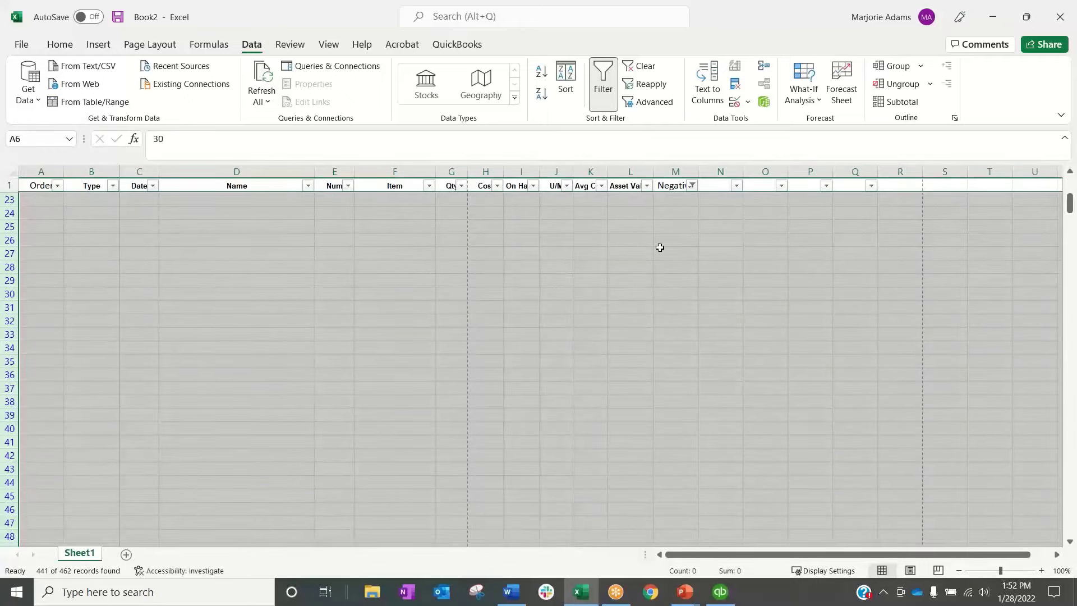
{"action": "left_click", "coordinate": [610, 87]}
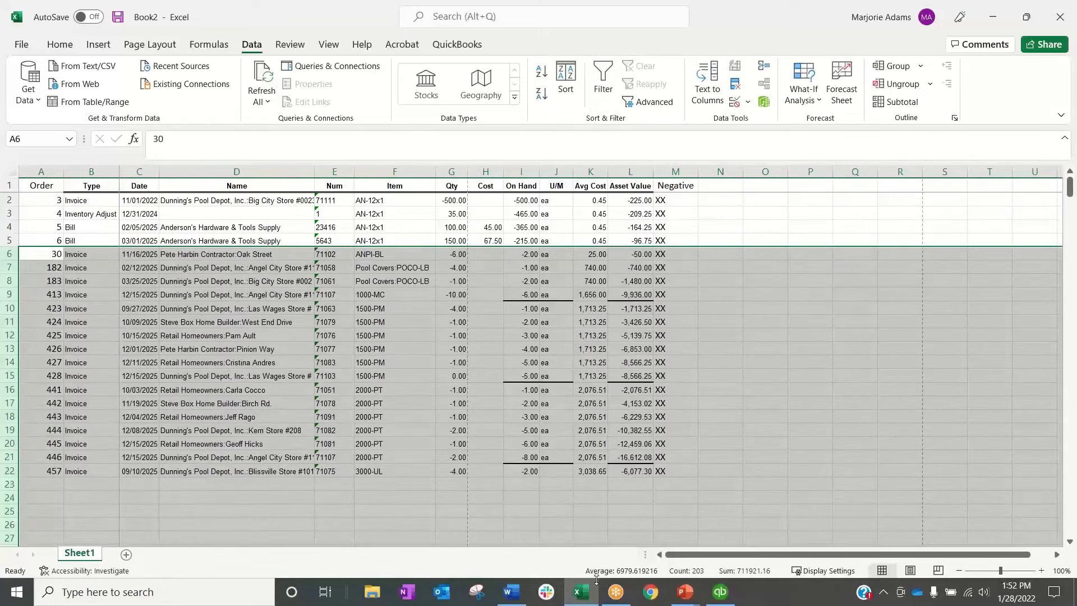
{"action": "mouse_move", "coordinate": [598, 595]}
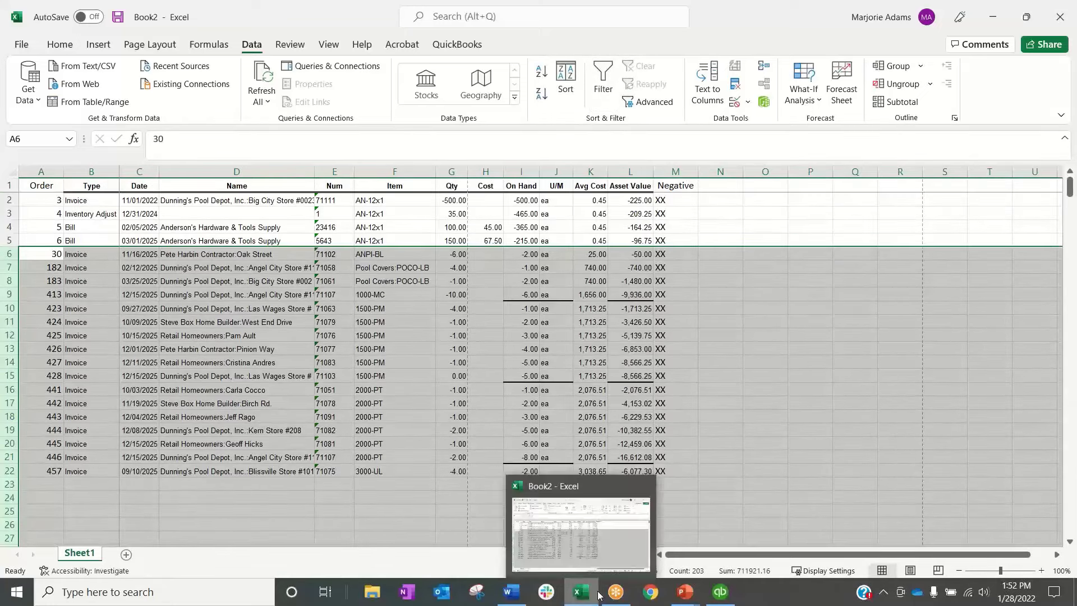
{"action": "left_click", "coordinate": [773, 355]}
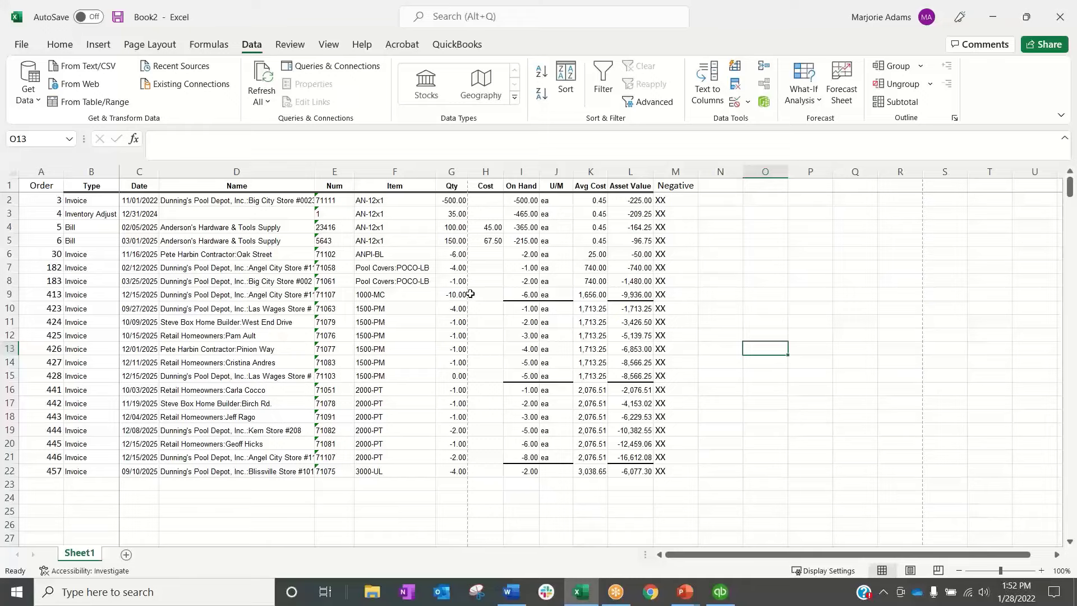
Create a PivotTable from the flagged transactions on a new worksheet, with Item as the row field
{"action": "left_click", "coordinate": [320, 282]}
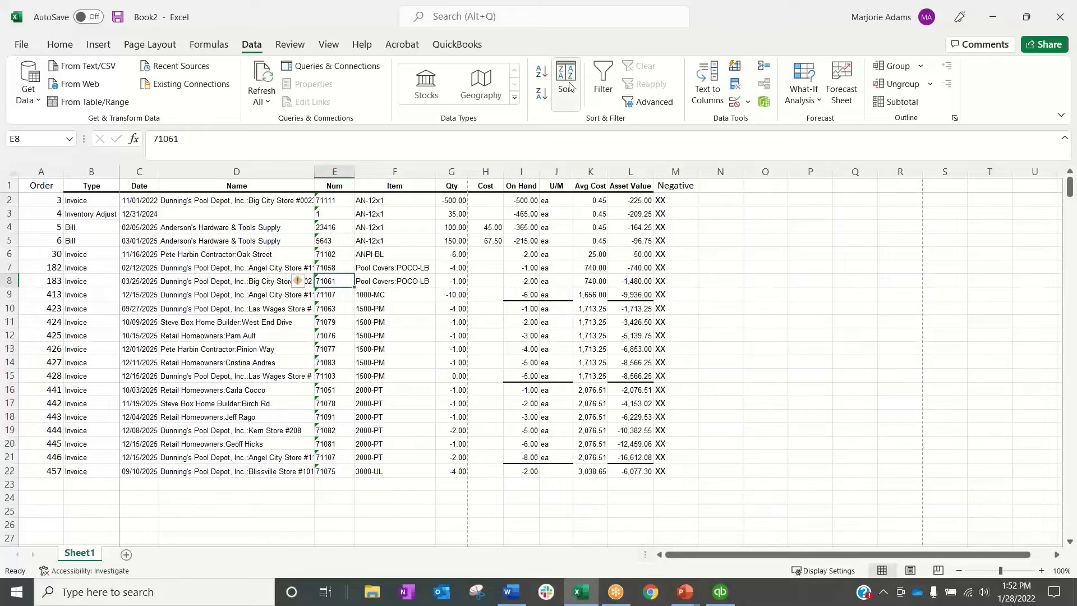
{"action": "left_click", "coordinate": [98, 44]}
{"action": "left_click", "coordinate": [34, 76]}
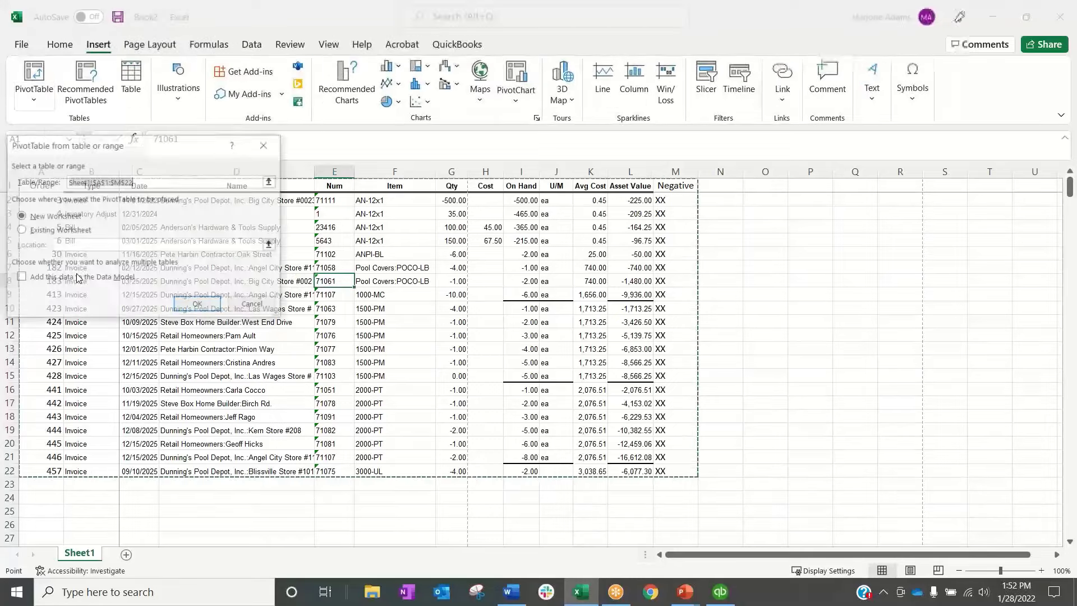
{"action": "left_click", "coordinate": [199, 306]}
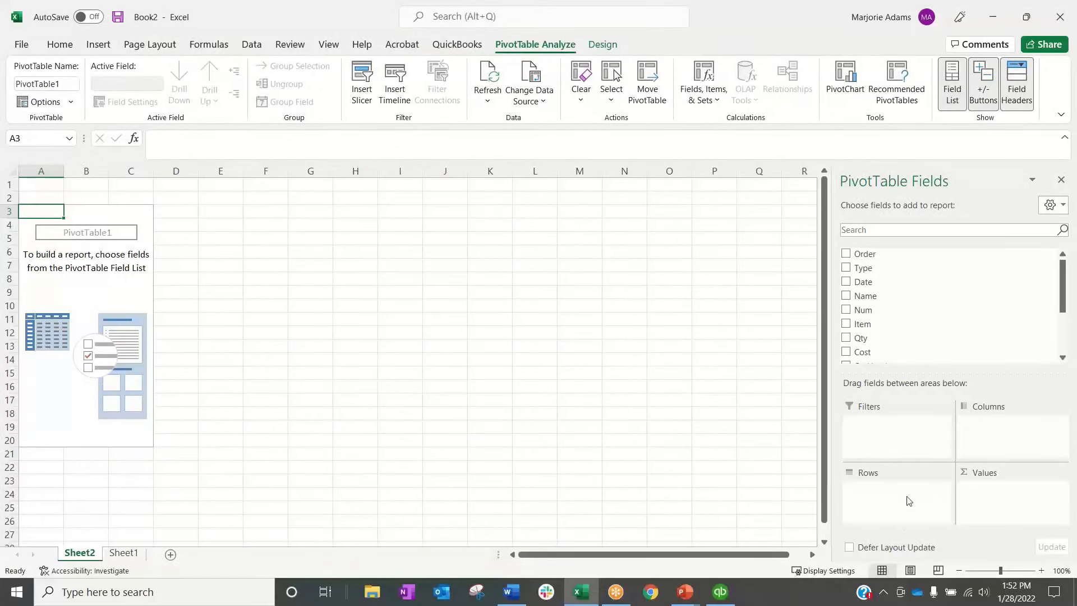
{"action": "left_click_drag", "start_coordinate": [864, 324], "coordinate": [898, 510]}
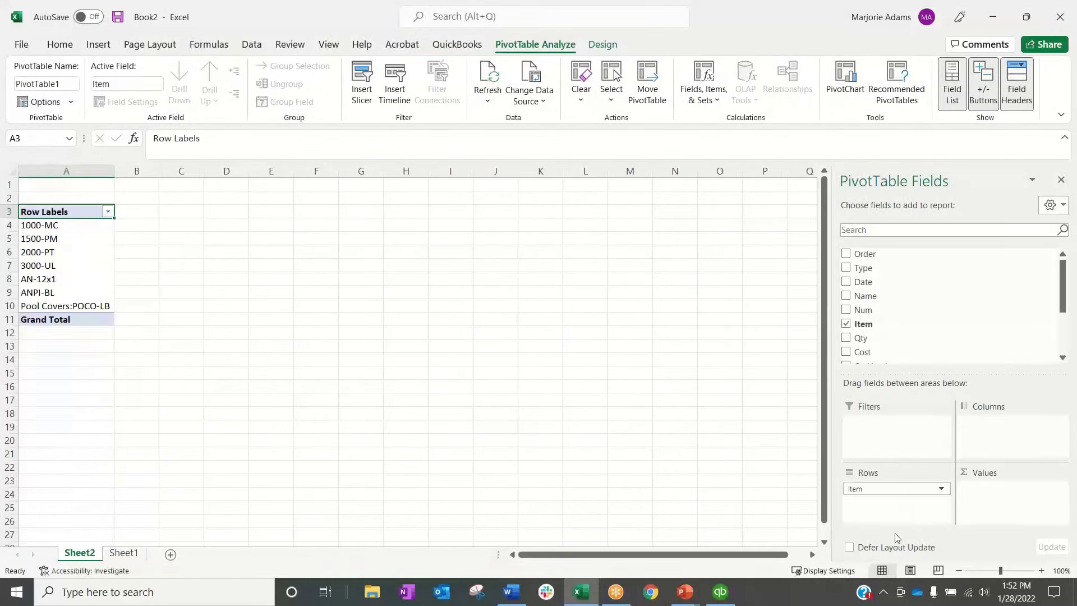
Add On Hand to the PivotTable values and summarize it by Min
{"action": "scroll", "coordinate": [880, 331], "scroll_direction": "down", "scroll_amount": 3}
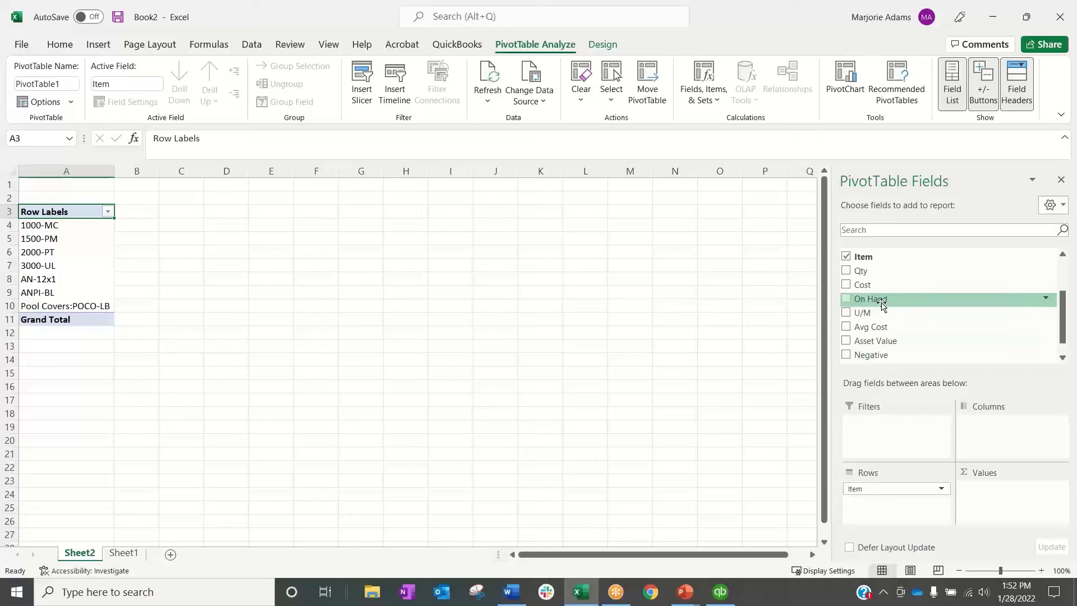
{"action": "left_click_drag", "start_coordinate": [882, 300], "coordinate": [998, 488]}
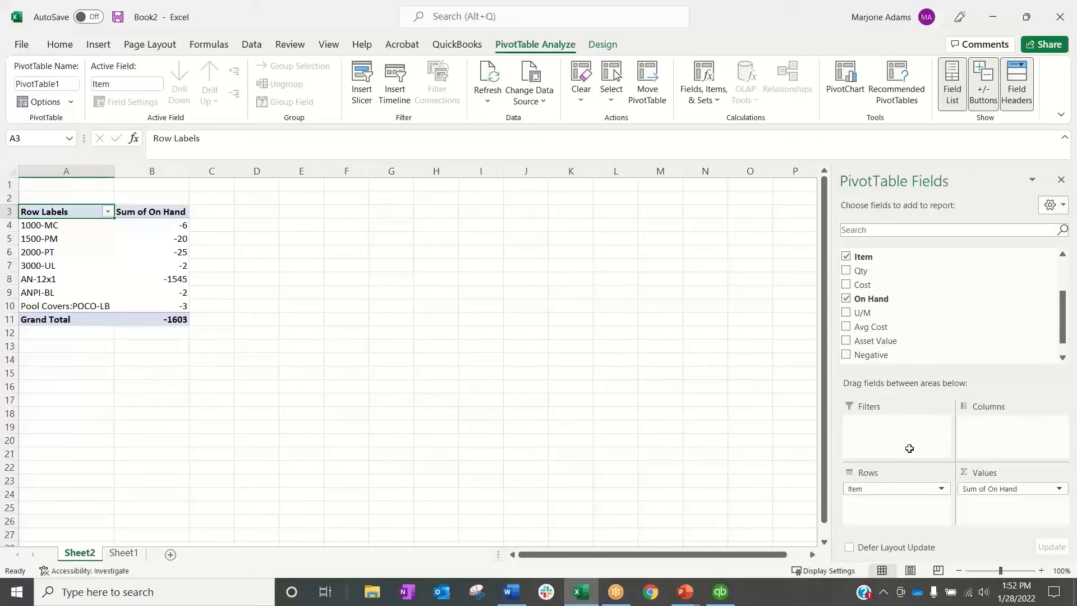
{"action": "left_click", "coordinate": [1058, 489]}
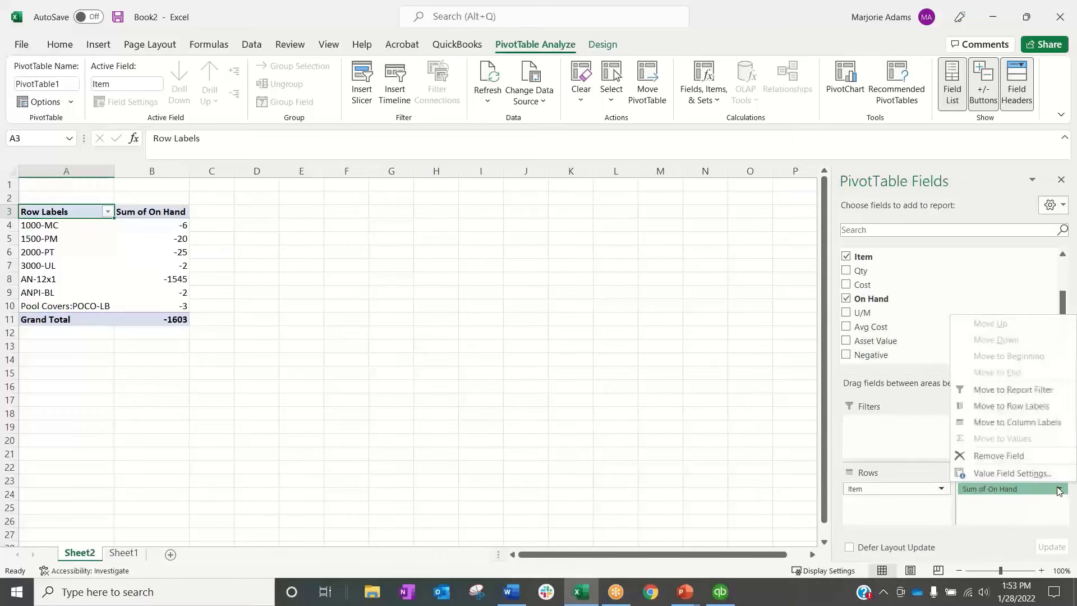
{"action": "left_click", "coordinate": [1013, 473]}
{"action": "left_click", "coordinate": [37, 253]}
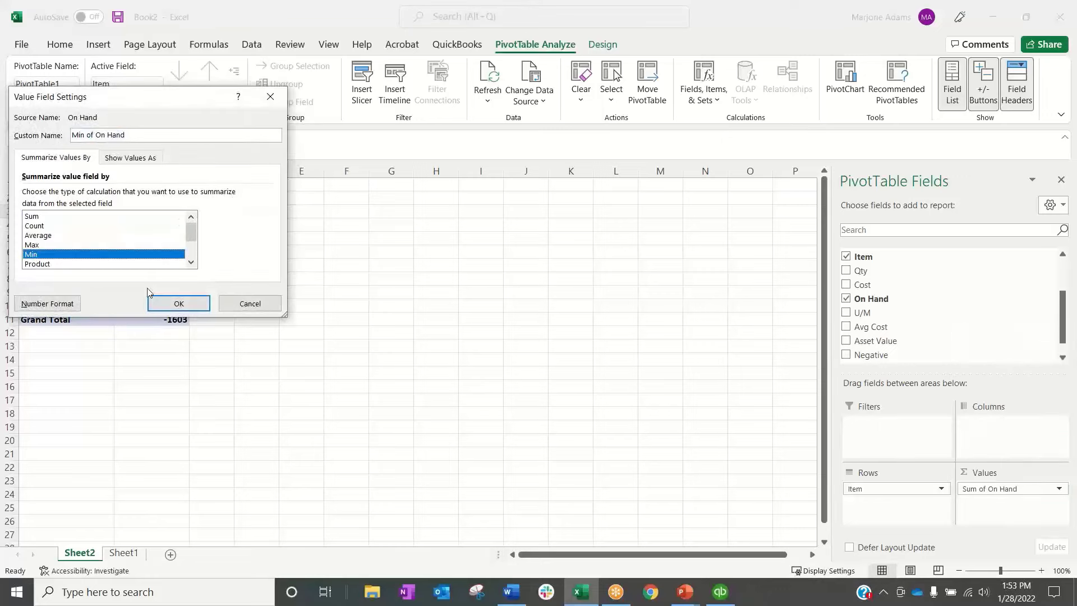
{"action": "left_click", "coordinate": [175, 303]}
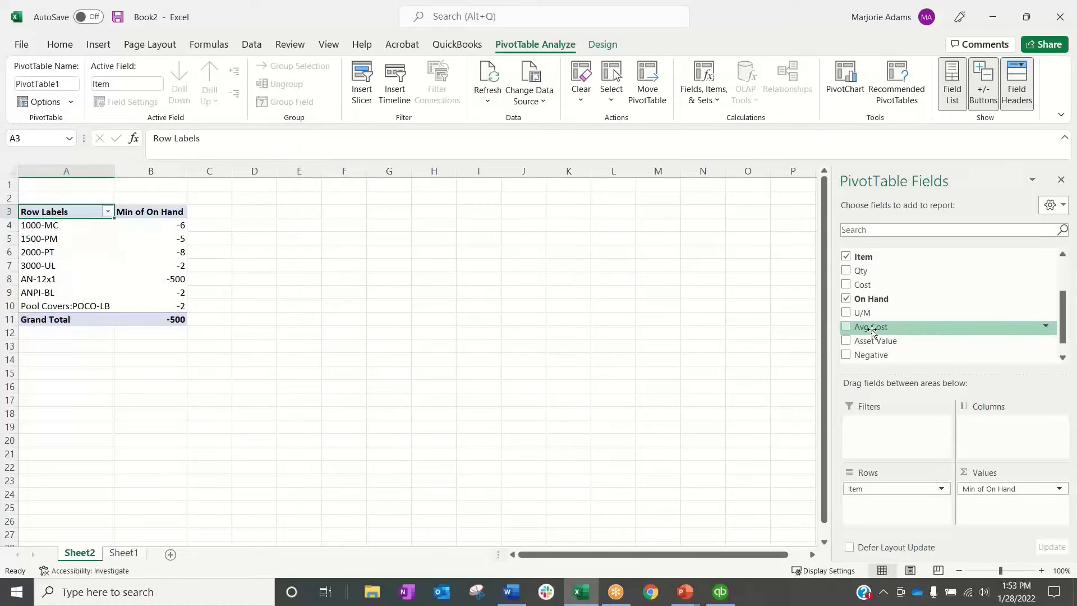
Add Avg Cost to the PivotTable values and summarize it by Average
{"action": "left_click_drag", "start_coordinate": [873, 331], "coordinate": [982, 506]}
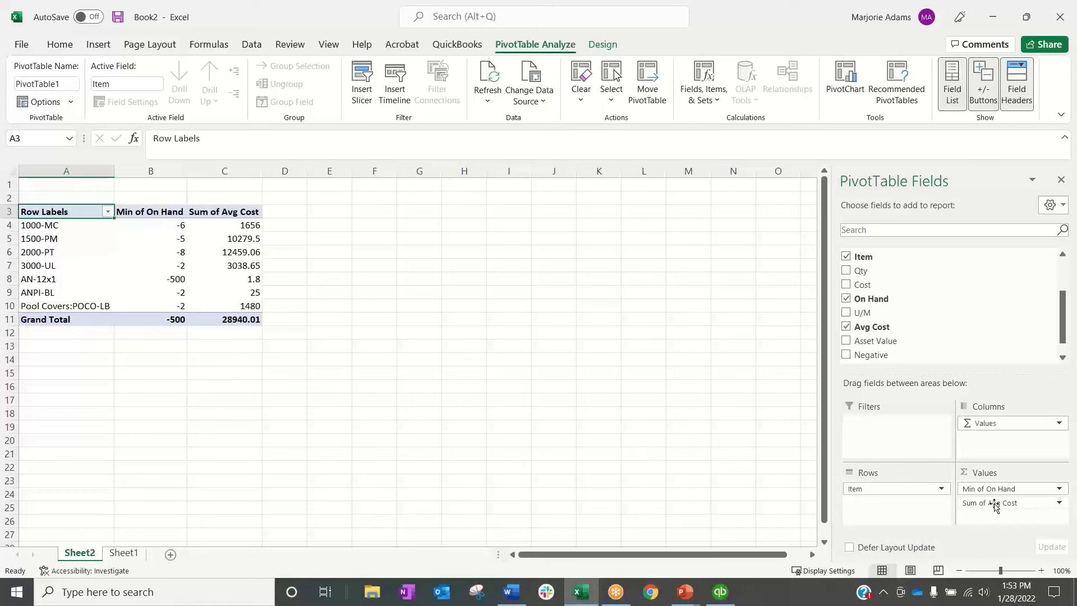
{"action": "left_click", "coordinate": [1025, 502]}
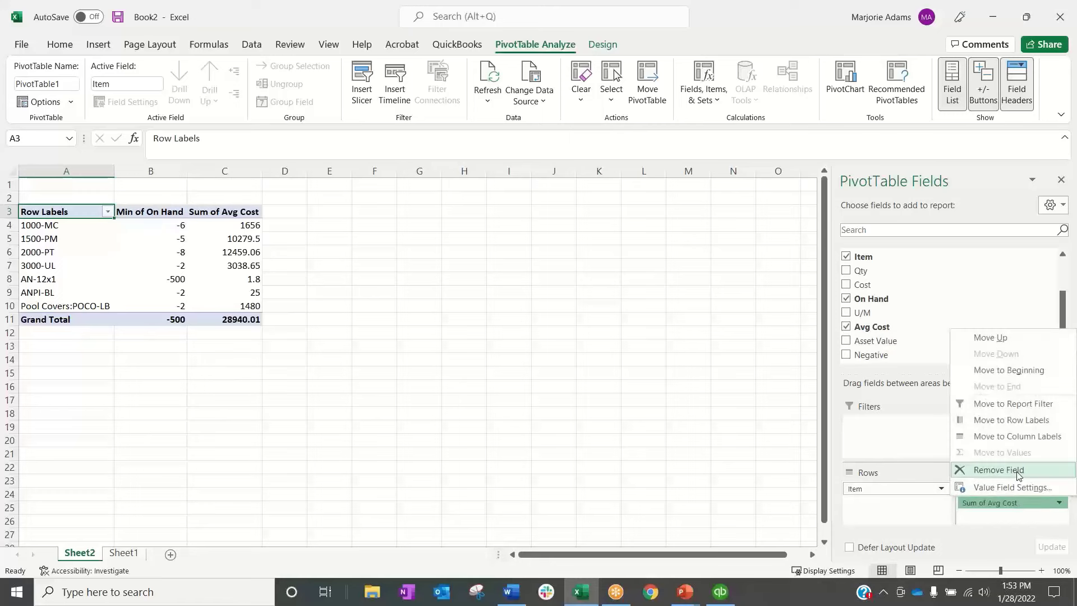
{"action": "left_click", "coordinate": [1012, 487]}
{"action": "left_click", "coordinate": [39, 235]}
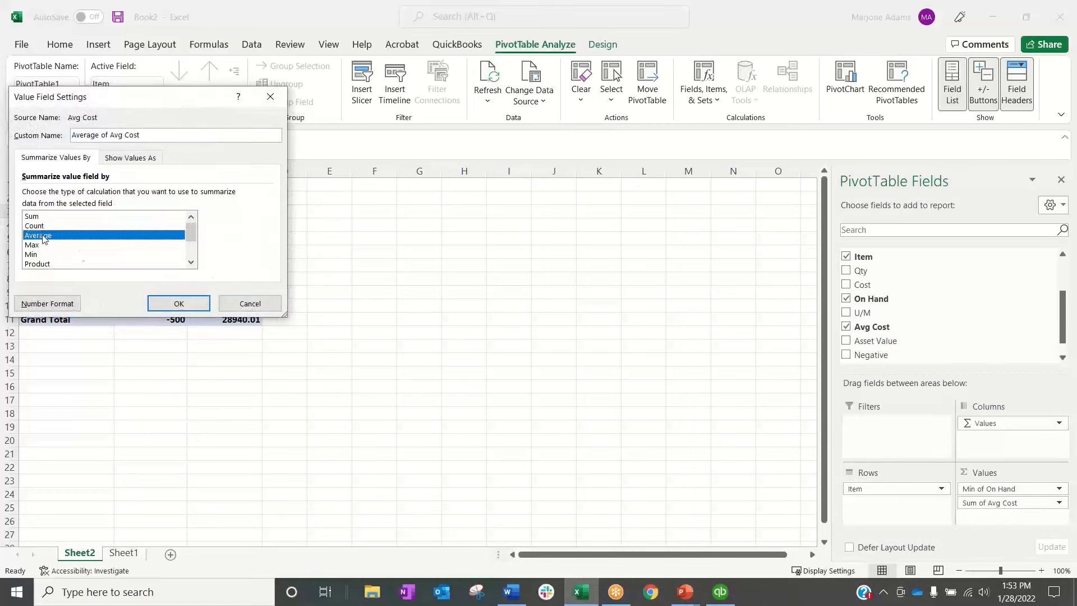
{"action": "left_click", "coordinate": [179, 303]}
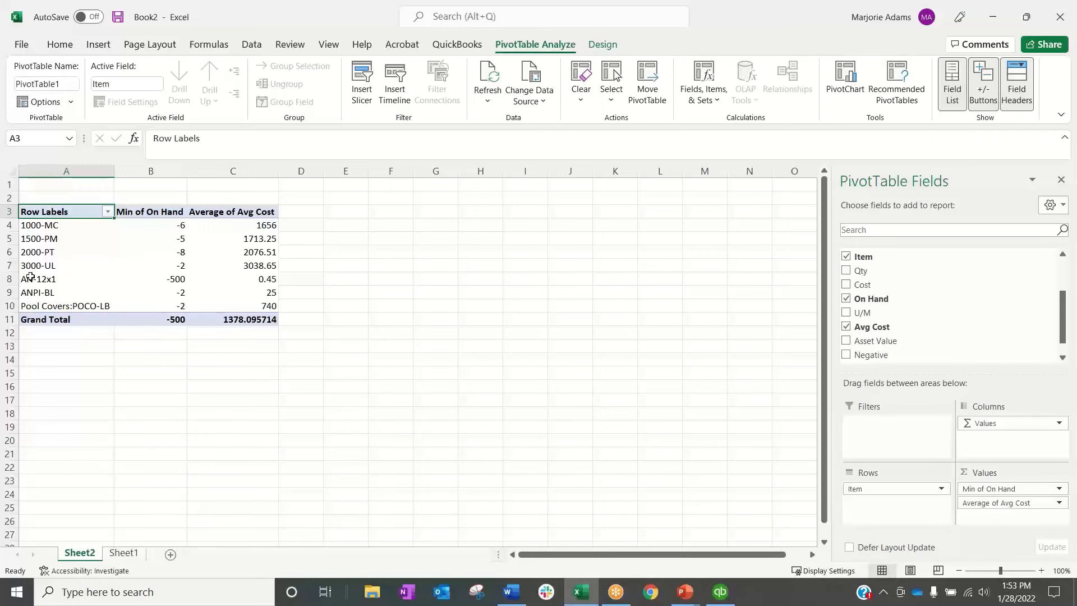
Compare item AN-12x1's minimum on-hand quantity and average cost in the PivotTable with its transaction rows on Sheet1
{"action": "left_click_drag", "start_coordinate": [41, 279], "coordinate": [174, 280]}
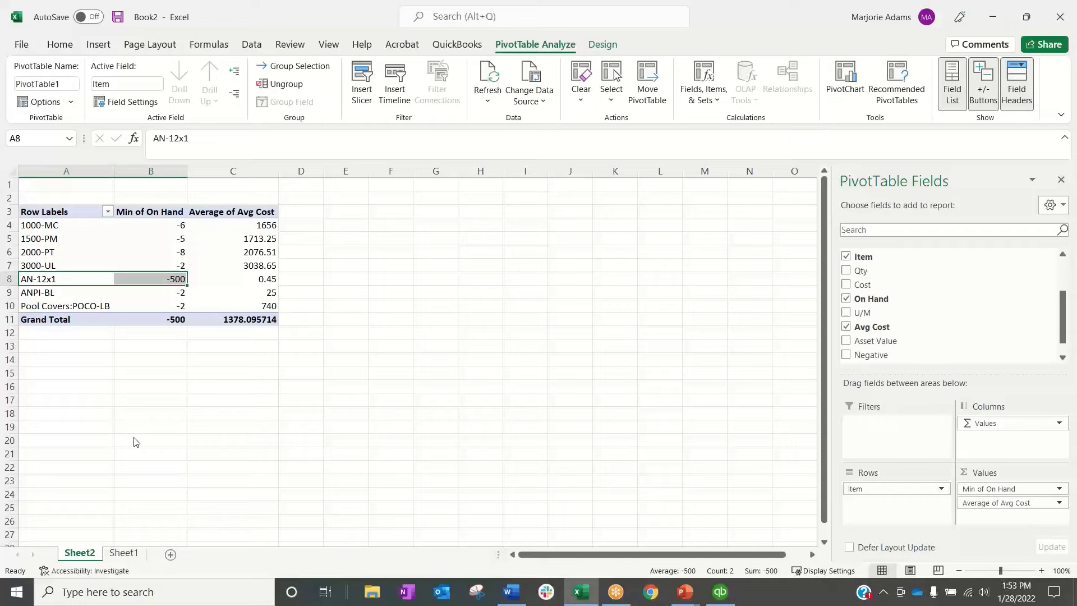
{"action": "left_click", "coordinate": [123, 552]}
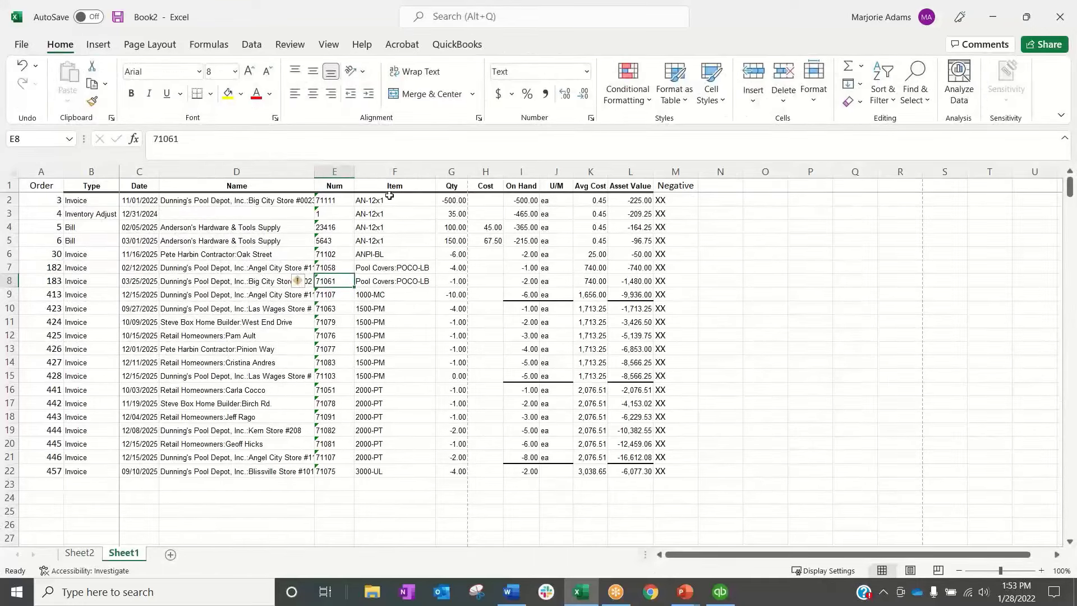
{"action": "left_click_drag", "start_coordinate": [407, 206], "coordinate": [402, 242]}
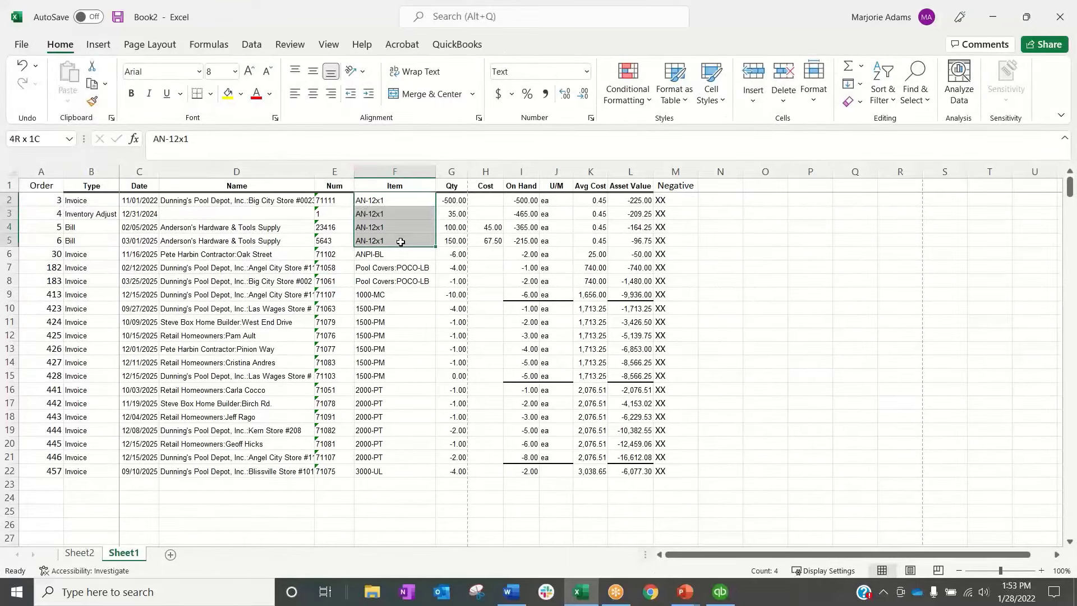
{"action": "left_click", "coordinate": [454, 199]}
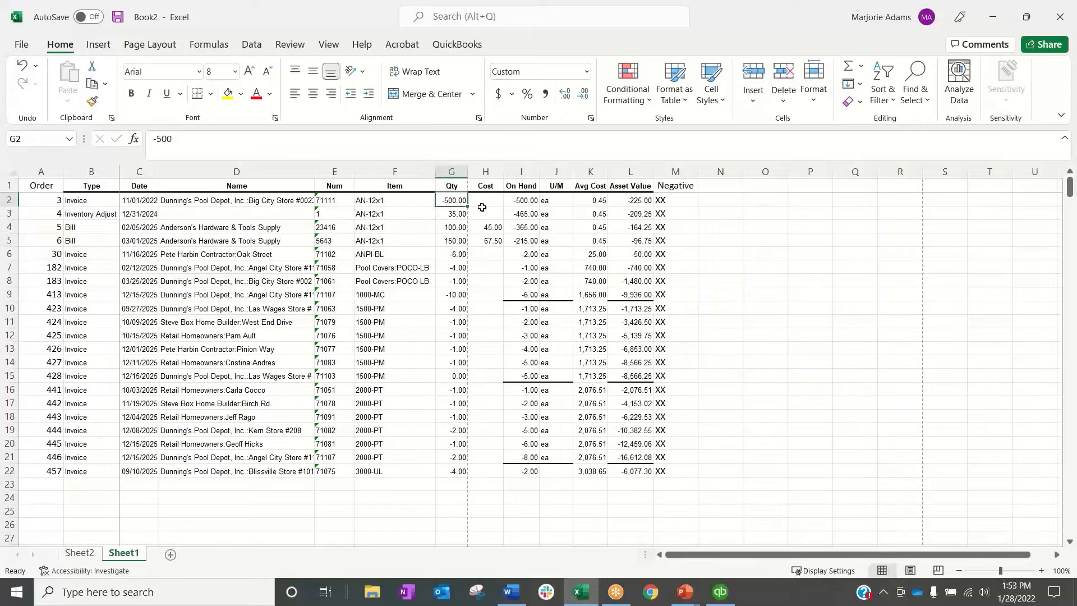
{"action": "left_click", "coordinate": [81, 554]}
{"action": "left_click", "coordinate": [271, 281]}
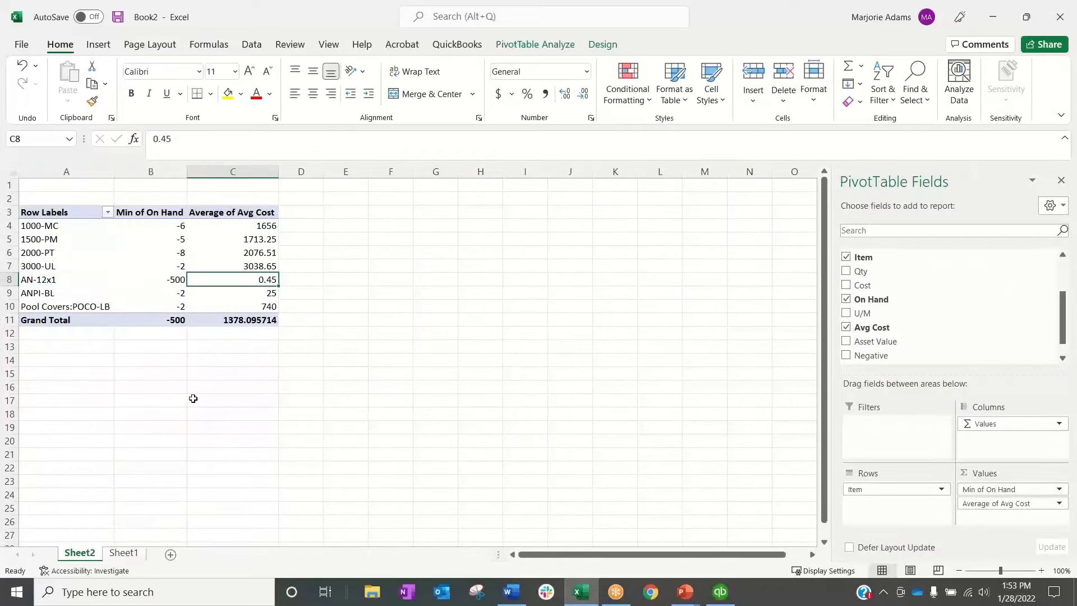
{"action": "left_click", "coordinate": [124, 553]}
{"action": "left_click_drag", "start_coordinate": [597, 201], "coordinate": [595, 242]}
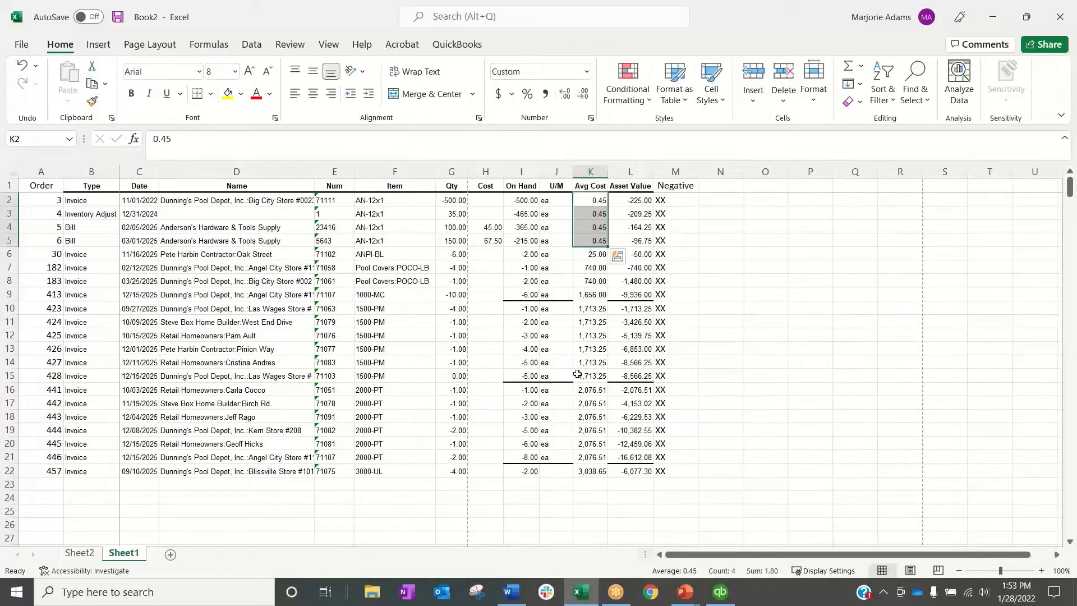
{"action": "left_click", "coordinate": [98, 554]}
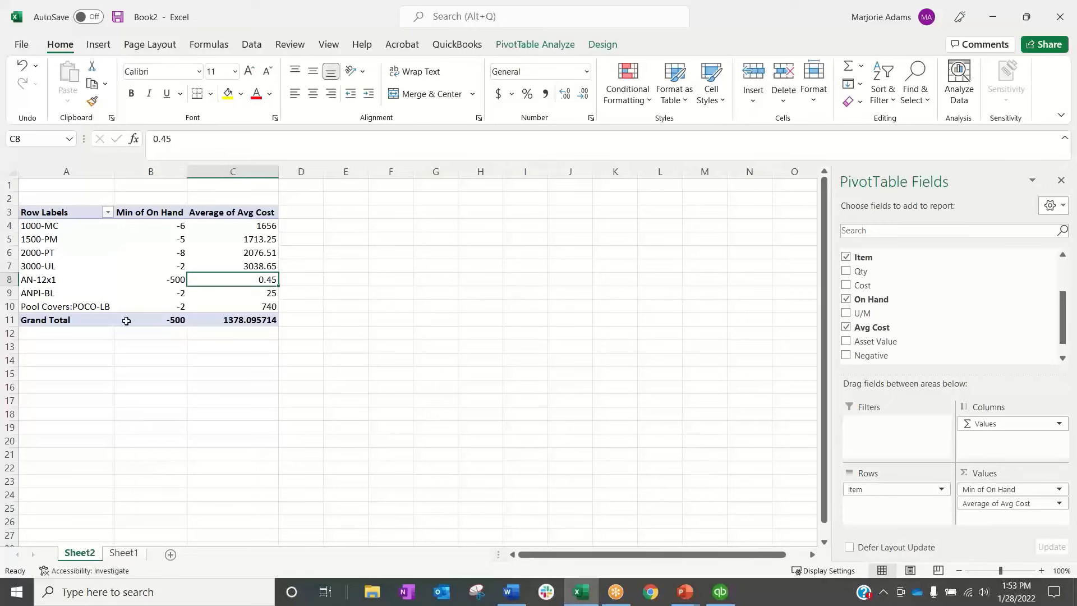
{"action": "mouse_move", "coordinate": [127, 321]}
Switch to QuickBooks and start a batch entry of transactions with the type Credit Card Charges & Credits
{"action": "left_click", "coordinate": [720, 591]}
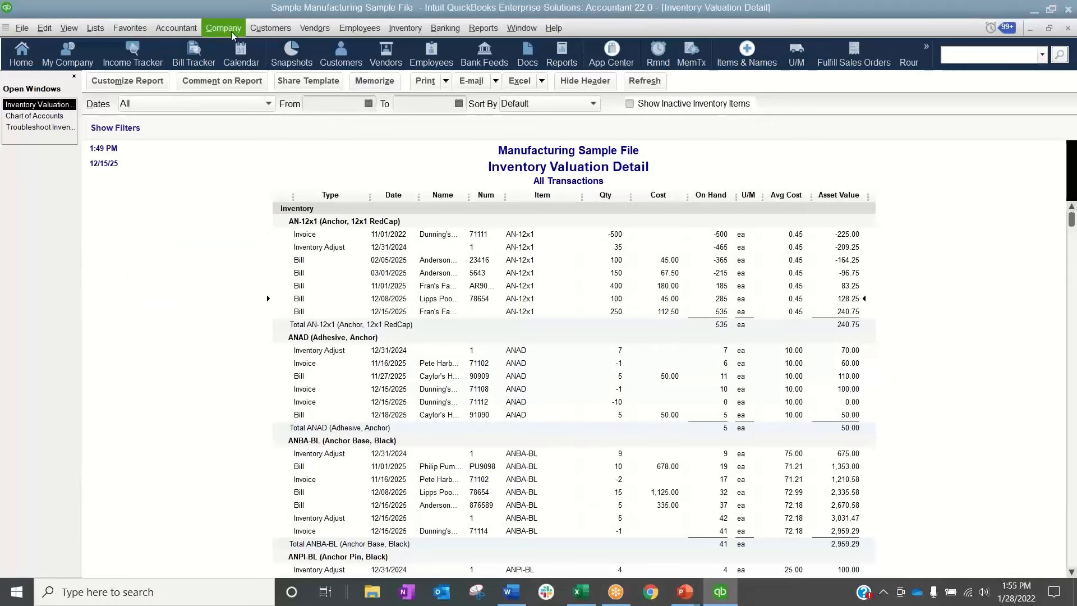
{"action": "left_click", "coordinate": [176, 28]}
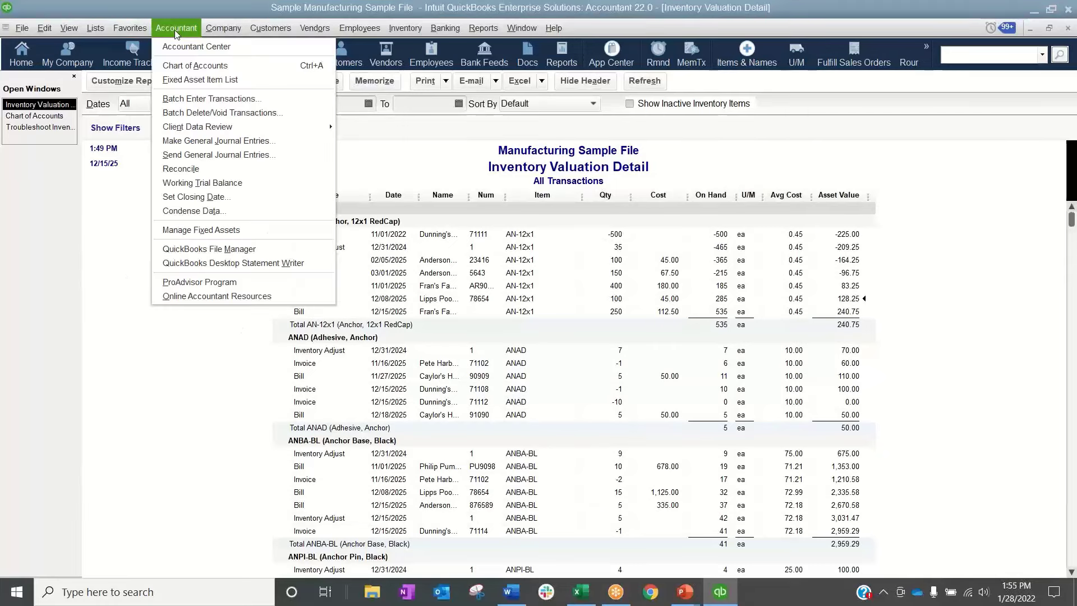
{"action": "left_click", "coordinate": [182, 103]}
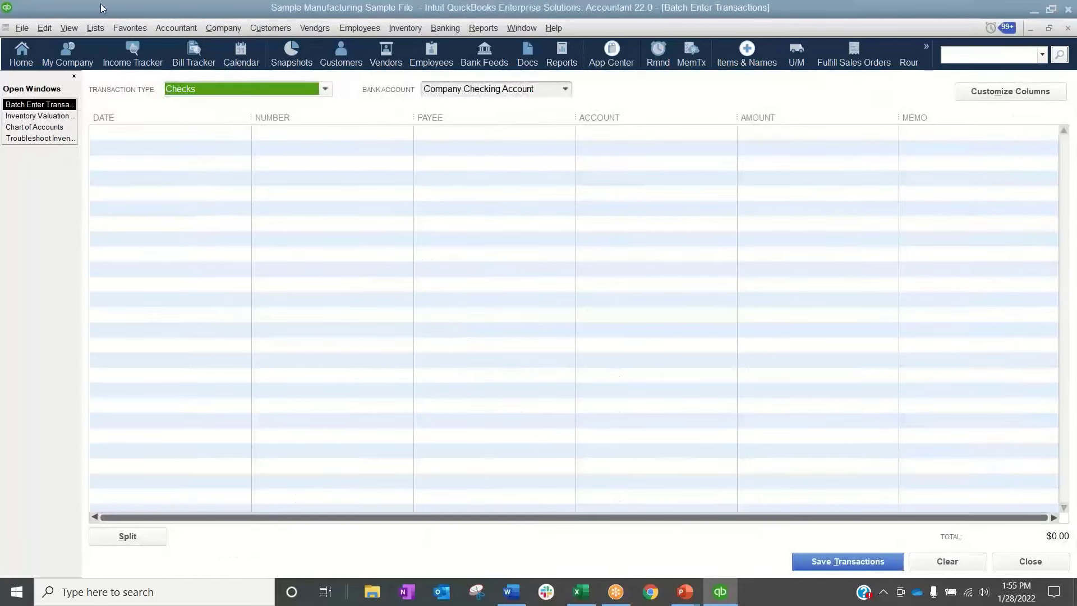
{"action": "left_click", "coordinate": [315, 90]}
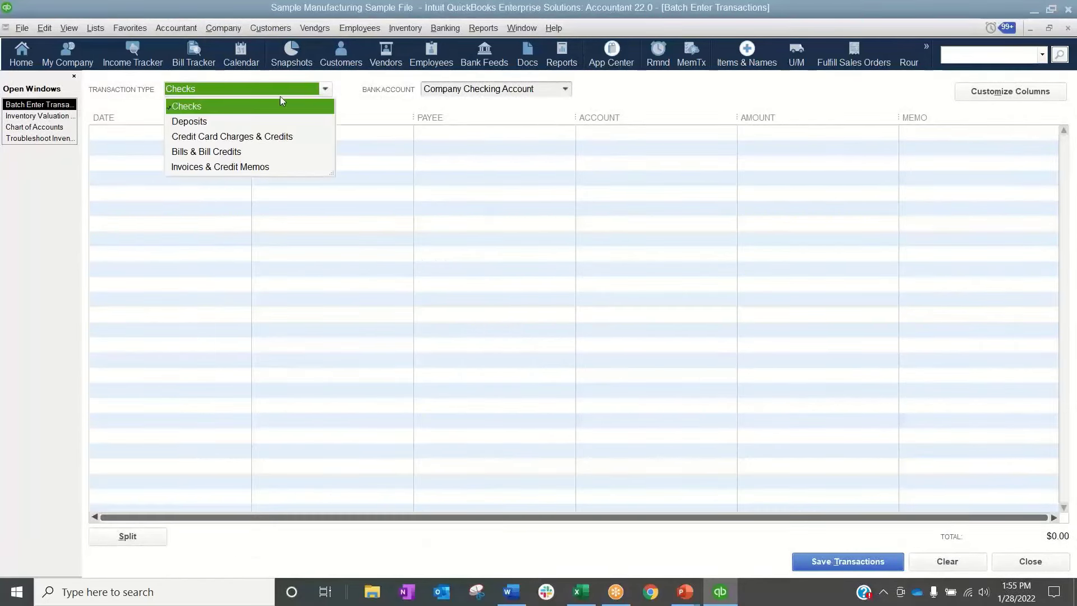
{"action": "left_click", "coordinate": [200, 135]}
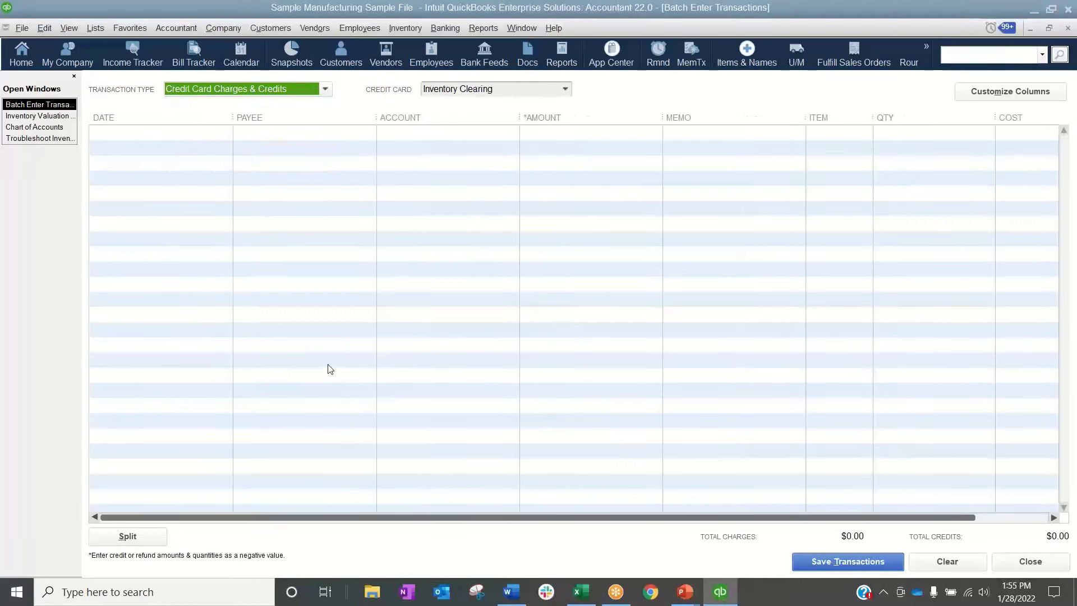
Customize the batch entry columns by removing Payee, keeping Item, Qty and Cost among the chosen columns
{"action": "left_click", "coordinate": [1011, 93]}
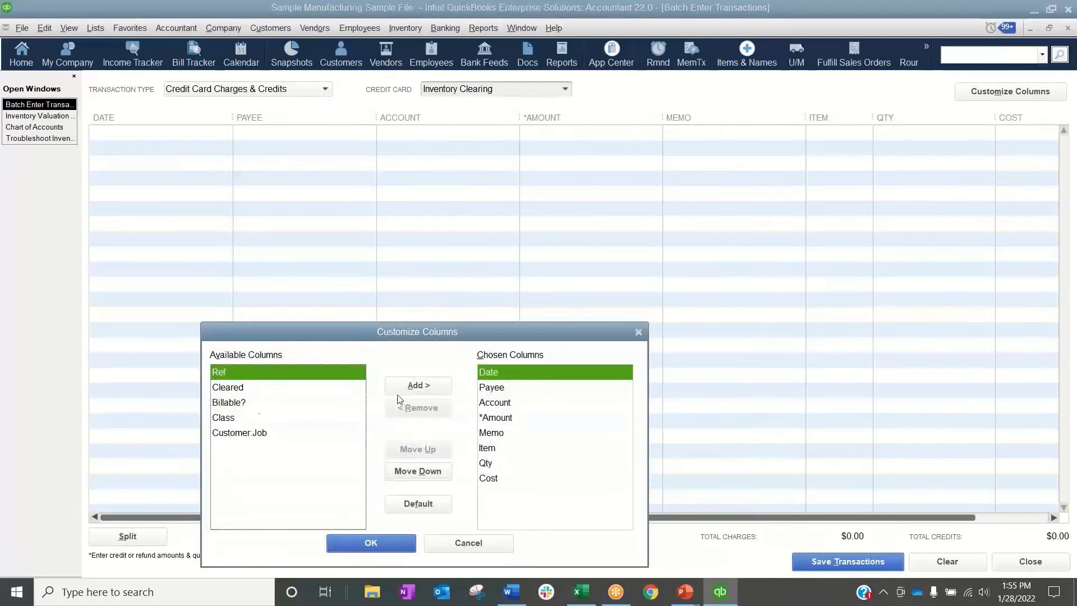
{"action": "left_click", "coordinate": [496, 388]}
{"action": "left_click", "coordinate": [418, 408]}
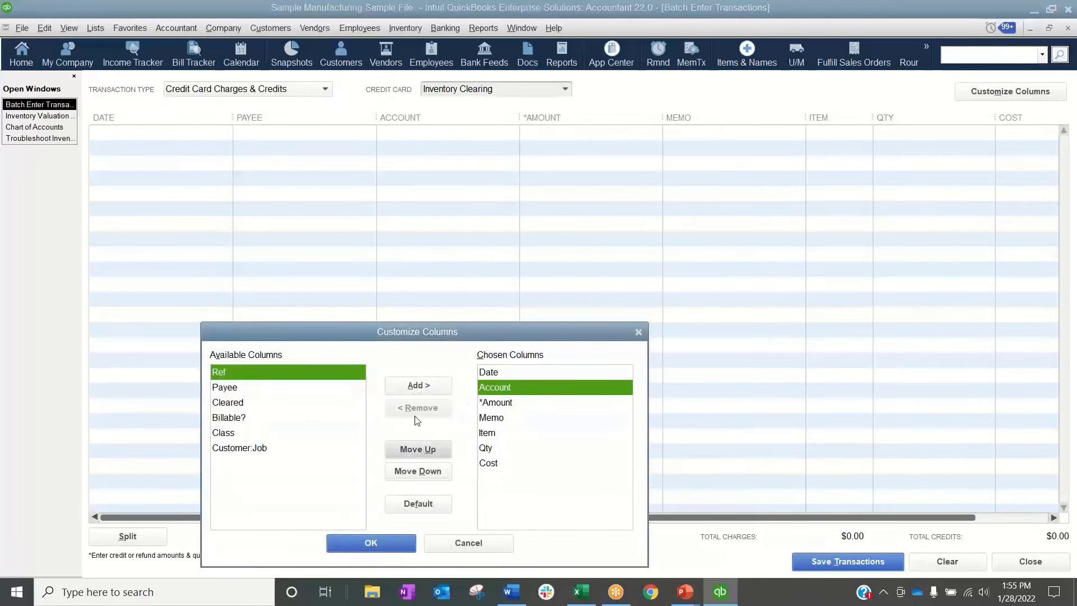
{"action": "left_click", "coordinate": [497, 434]}
{"action": "left_click", "coordinate": [493, 449]}
{"action": "left_click", "coordinate": [493, 462]}
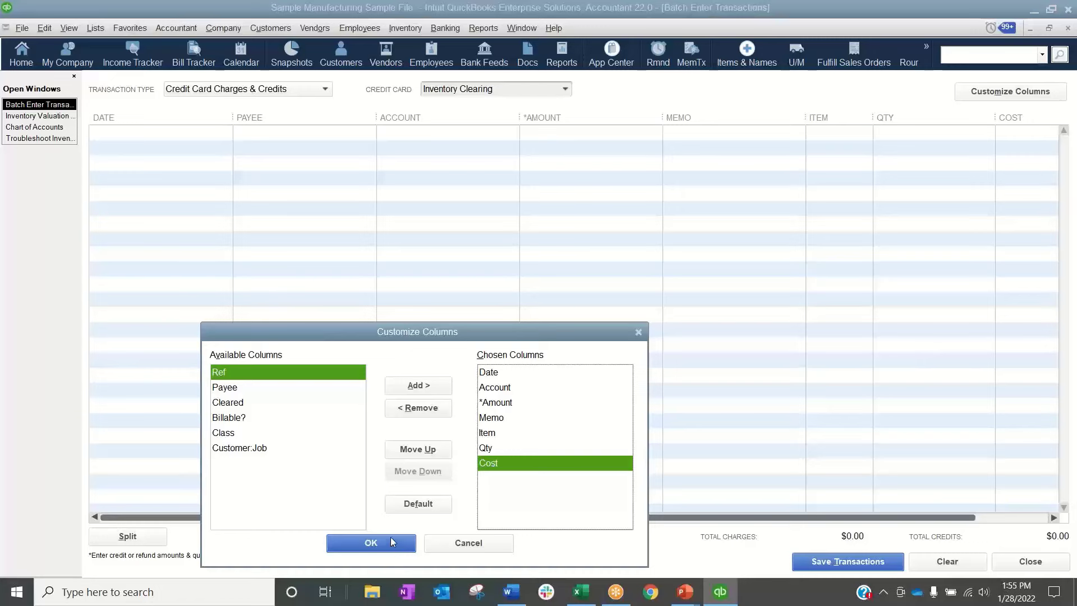
{"action": "left_click", "coordinate": [347, 540]}
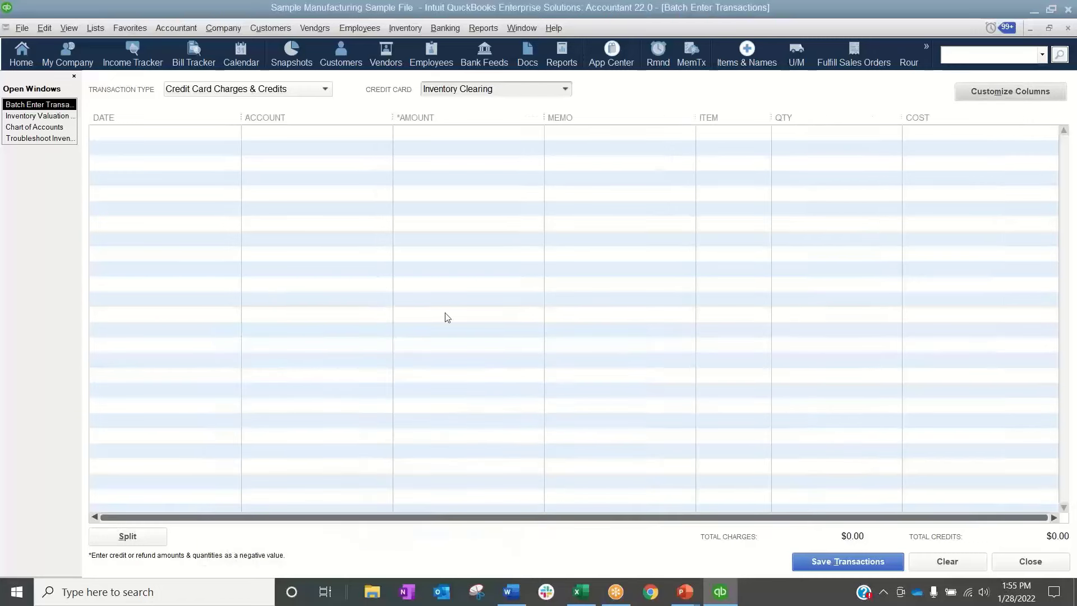
Switch to Excel and check the date of the first flagged AN-12x1 transaction on Sheet1, then return to QuickBooks
{"action": "left_click", "coordinate": [583, 595]}
{"action": "left_click", "coordinate": [125, 554]}
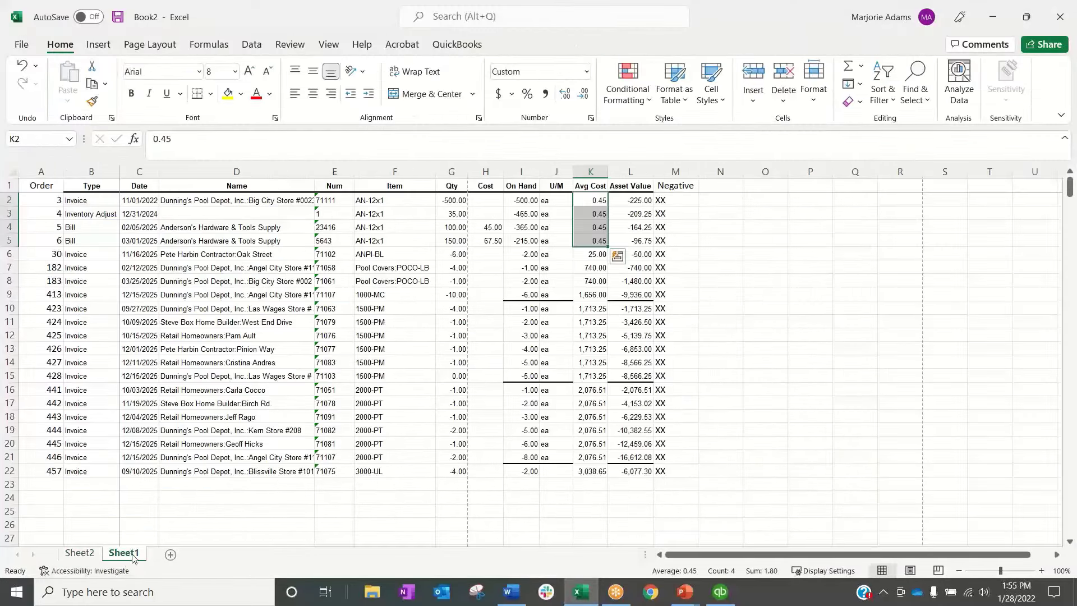
{"action": "left_click", "coordinate": [132, 202]}
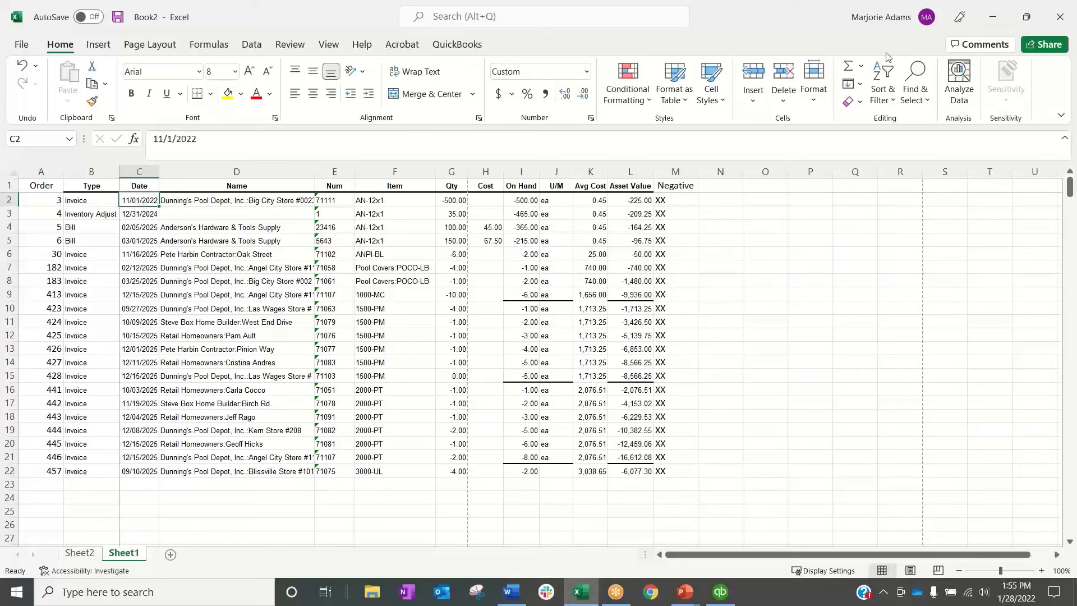
{"action": "left_click", "coordinate": [989, 17]}
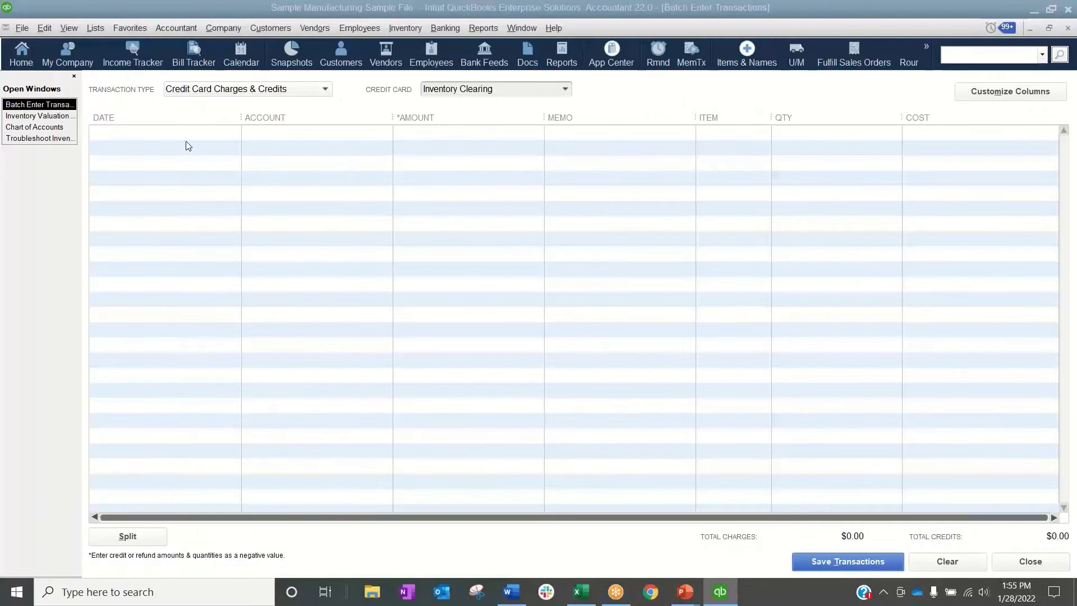
Enter 10/31/2022 as the date of the first batch transaction line
{"action": "left_click", "coordinate": [187, 133]}
{"action": "left_click_drag", "start_coordinate": [169, 129], "coordinate": [296, 137]}
{"action": "type", "text": "1031"}
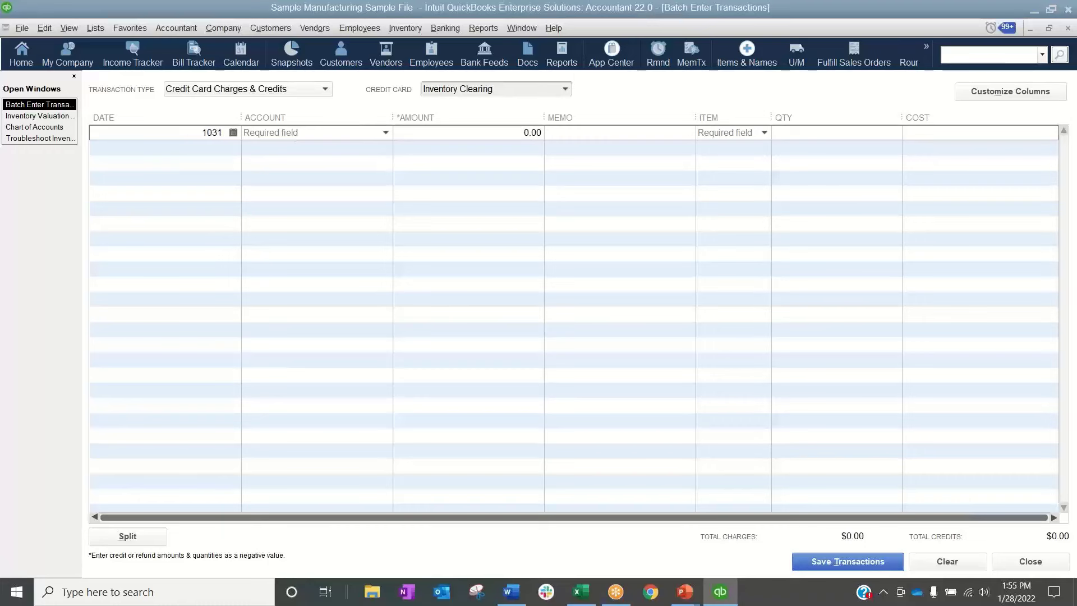
{"action": "type", "text": "2022"}
{"action": "key", "text": "Tab"}
Copy the item names, 1000-MC through Pool Covers:POCO-LB, from the Excel PivotTable into the Item column of the QuickBooks batch
{"action": "left_click", "coordinate": [569, 595]}
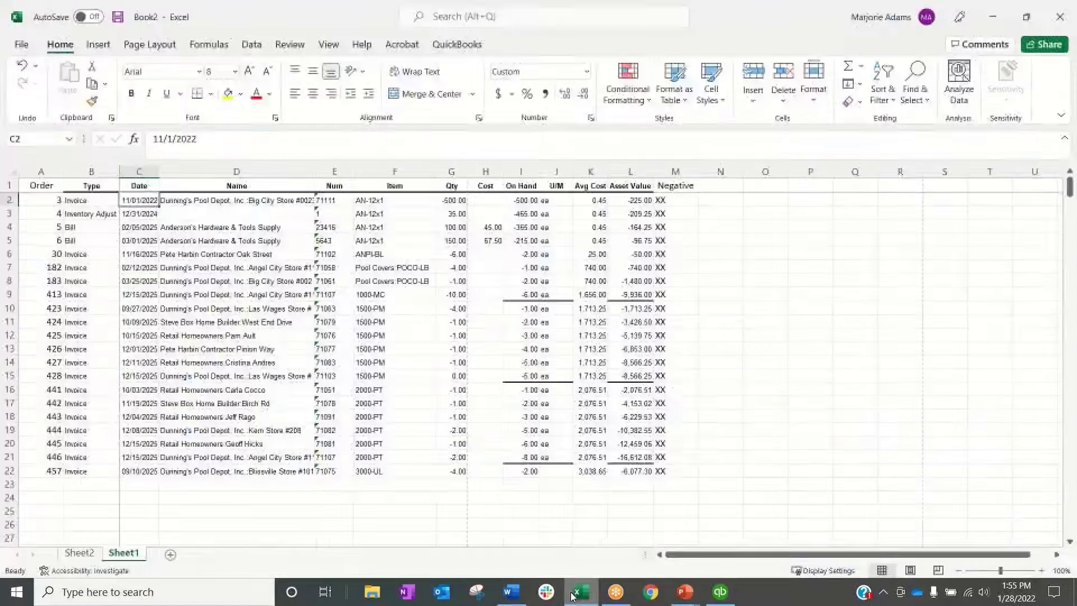
{"action": "left_click", "coordinate": [79, 554]}
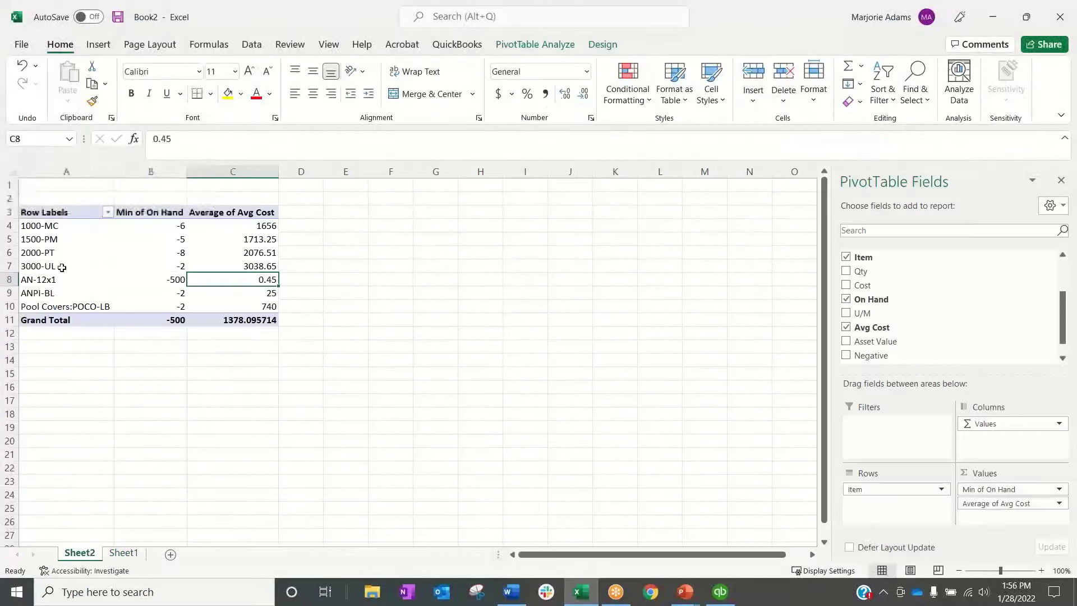
{"action": "left_click", "coordinate": [47, 229]}
{"action": "left_click_drag", "start_coordinate": [47, 229], "coordinate": [58, 306]}
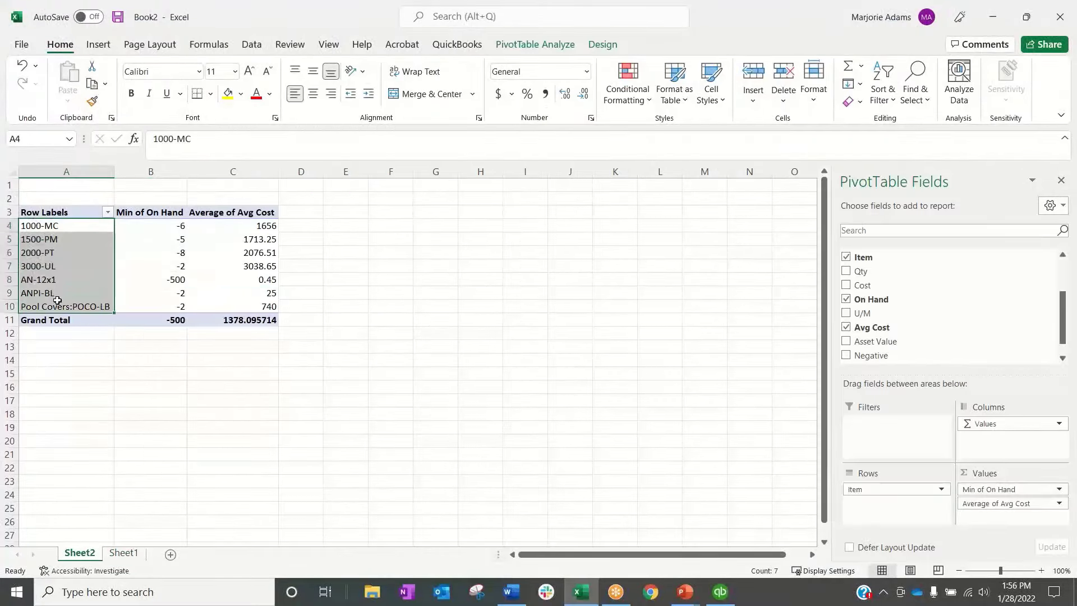
{"action": "key", "text": "ctrl+c"}
{"action": "left_click", "coordinate": [721, 591]}
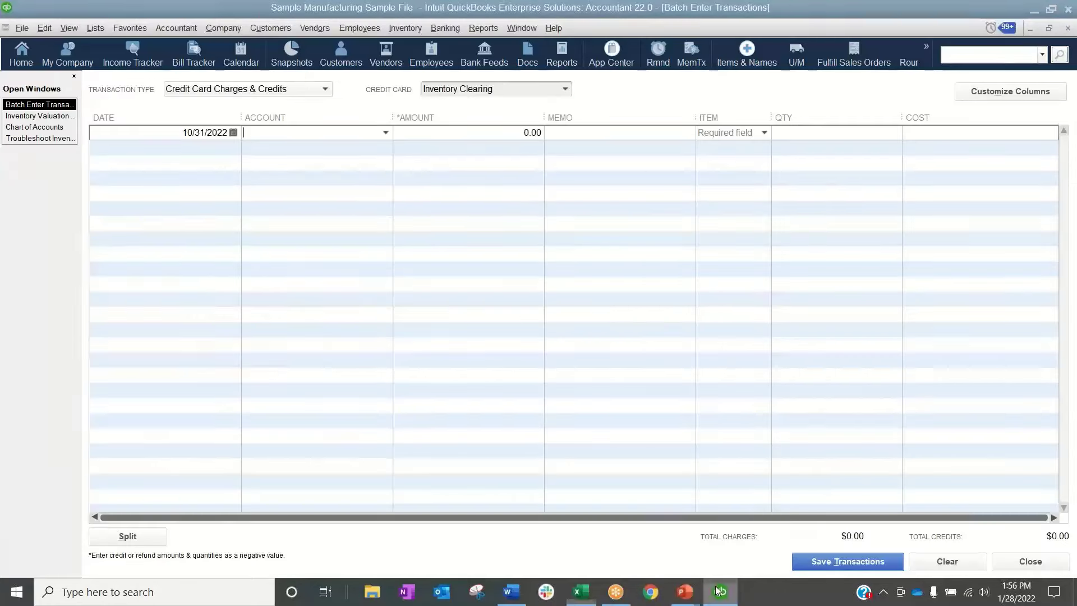
{"action": "key", "text": "ctrl+v"}
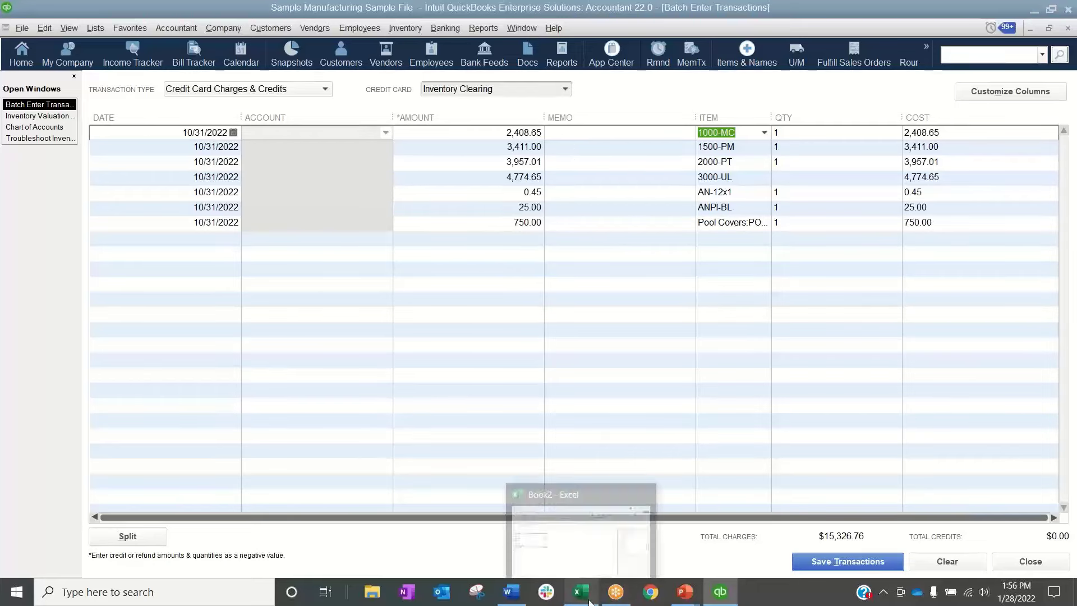
Copy the items' Min of On Hand values from the Excel PivotTable into the Qty column of the QuickBooks batch
{"action": "left_click", "coordinate": [588, 575]}
{"action": "left_click_drag", "start_coordinate": [169, 226], "coordinate": [167, 307]}
{"action": "key", "text": "ctrl+c"}
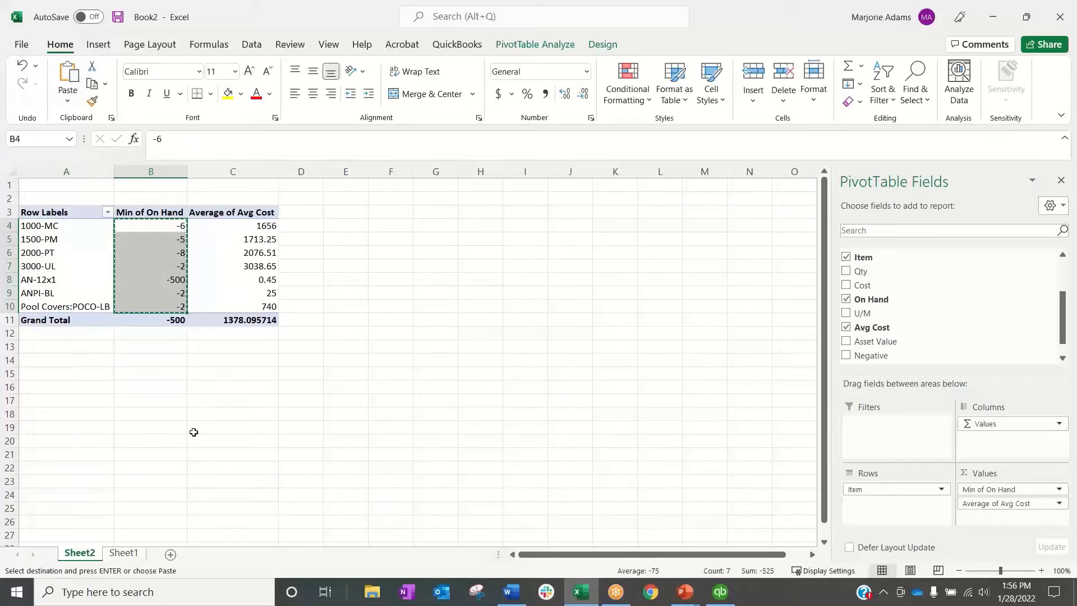
{"action": "left_click", "coordinate": [720, 593]}
{"action": "left_click", "coordinate": [806, 134]}
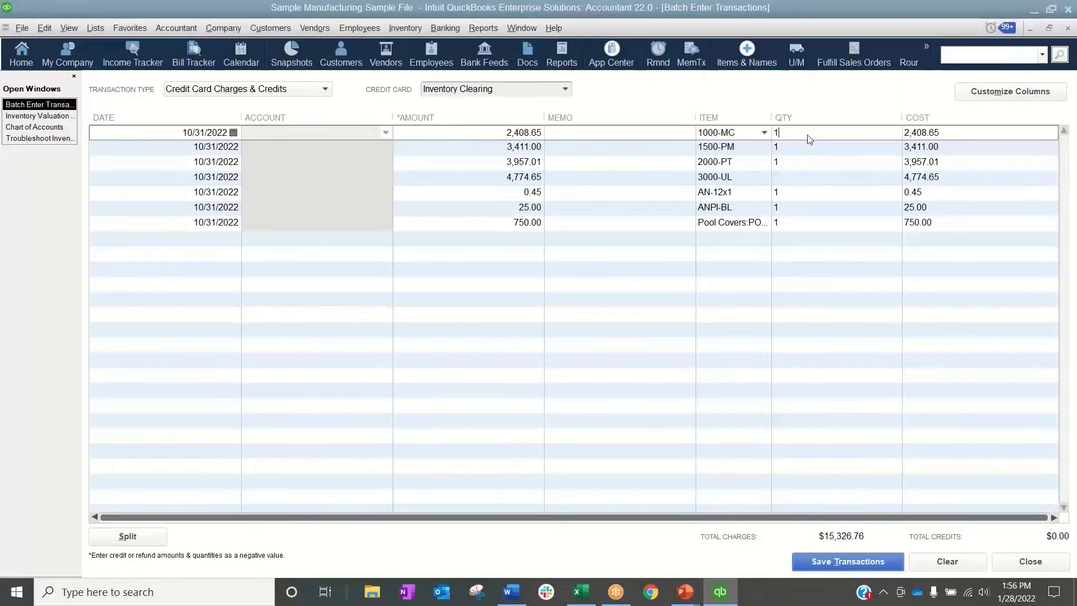
{"action": "key", "text": "ctrl+v"}
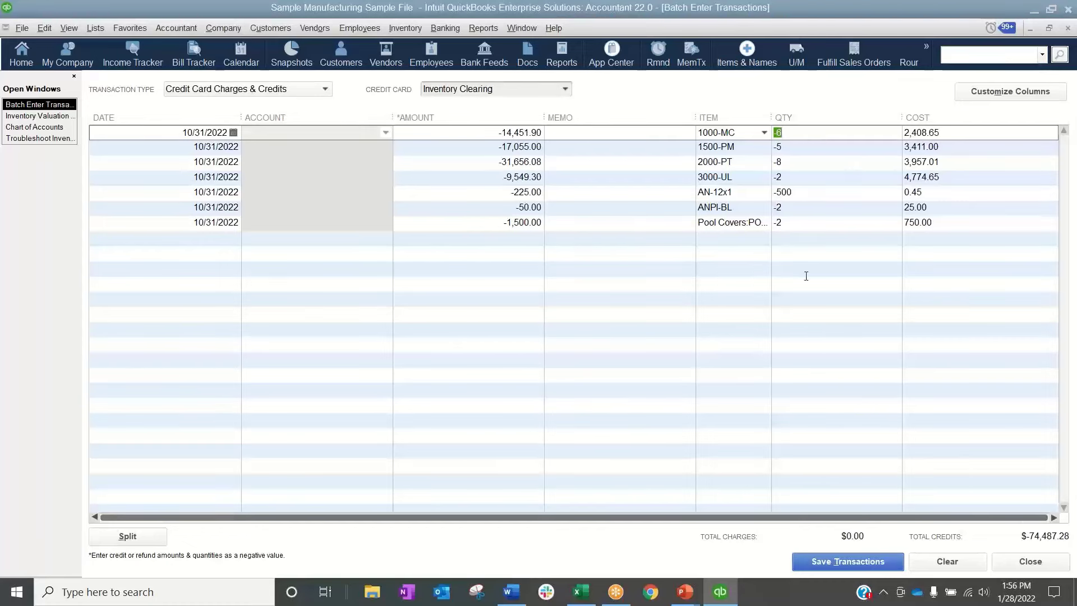
Copy the items' Average of Avg Cost values from the Excel PivotTable for the QuickBooks batch
{"action": "left_click", "coordinate": [581, 592]}
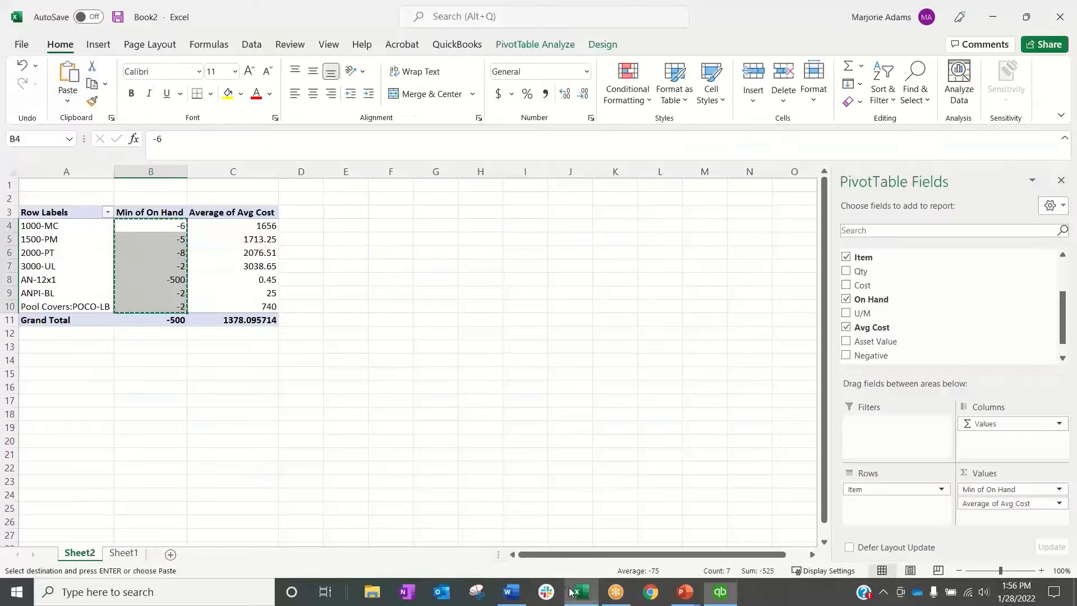
{"action": "left_click_drag", "start_coordinate": [251, 226], "coordinate": [248, 307]}
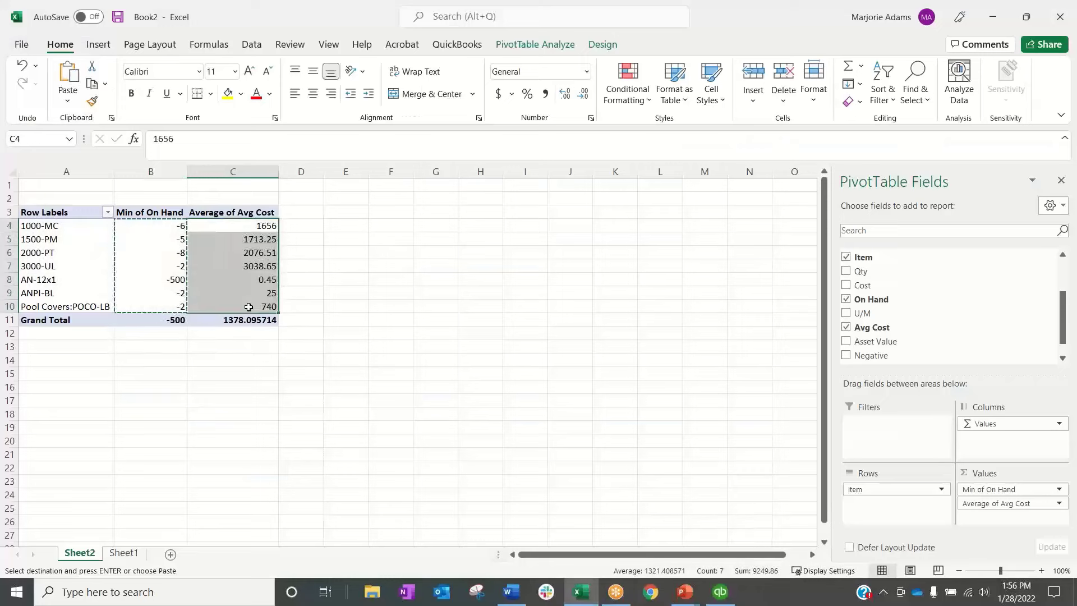
{"action": "key", "text": "ctrl+c"}
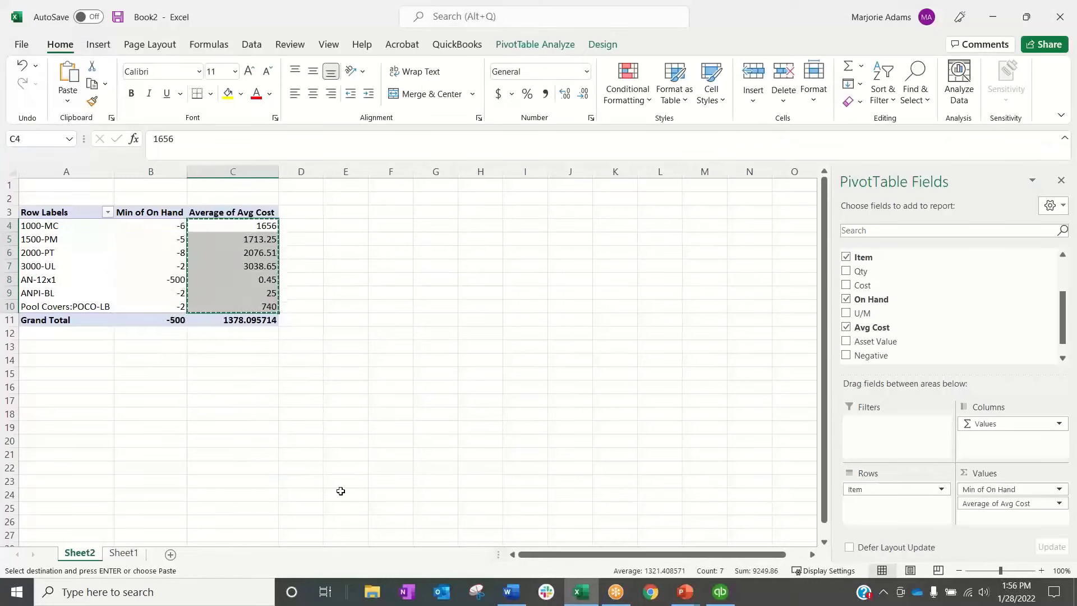
{"action": "mouse_move", "coordinate": [711, 590]}
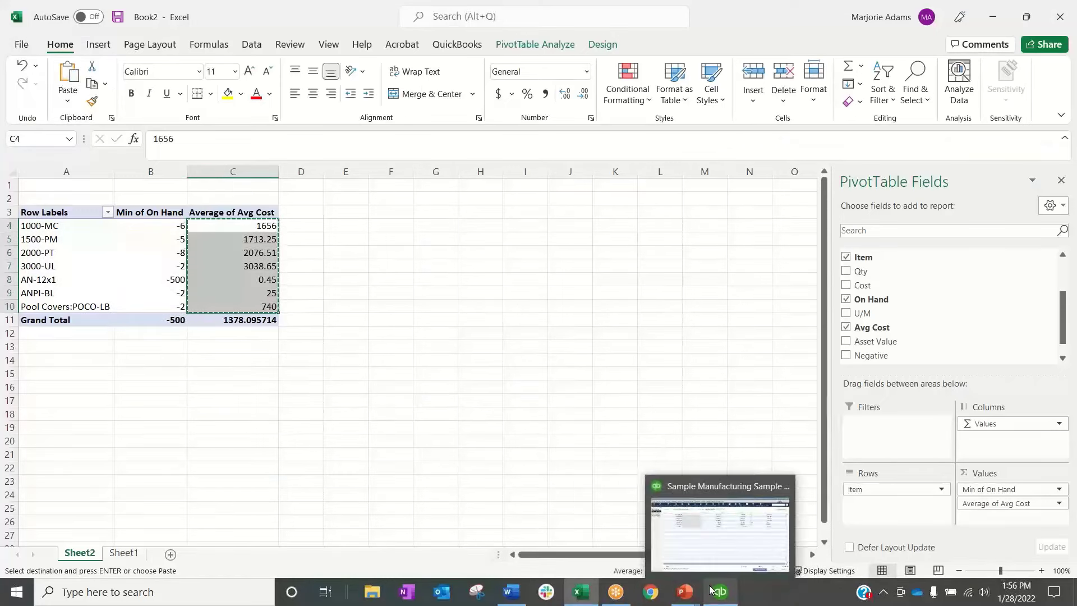
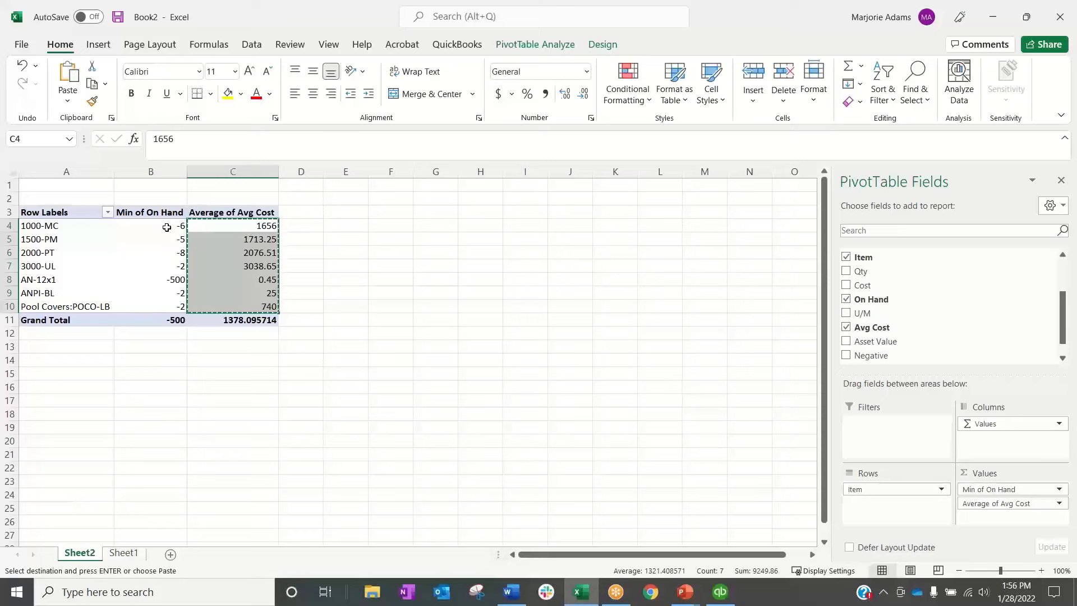
Paste the copied average costs into the Cost column of the QuickBooks batch, starting at the 1000-MC line
{"action": "left_click", "coordinate": [720, 592]}
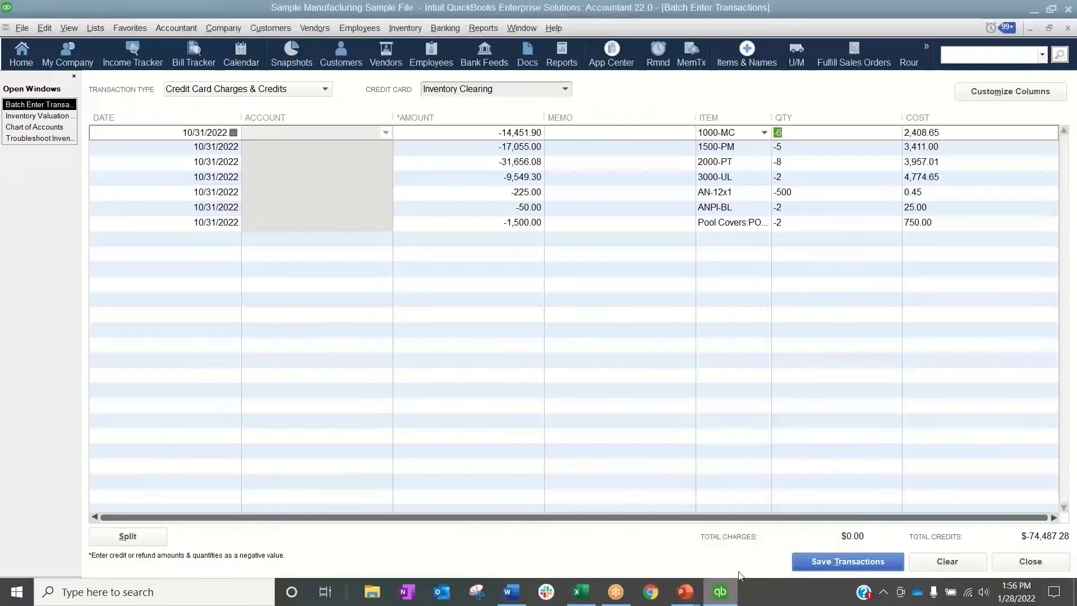
{"action": "key", "text": "Tab"}
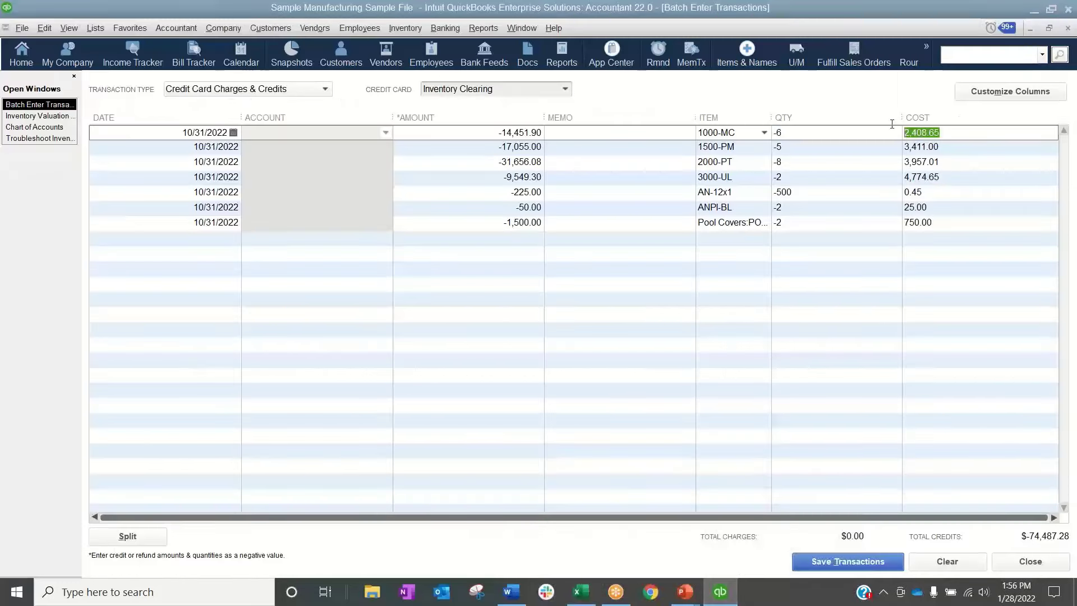
{"action": "type", "text": "1,656.00 1,713.25 2,076.51 3,038.65 0.45 25.00 740.00"}
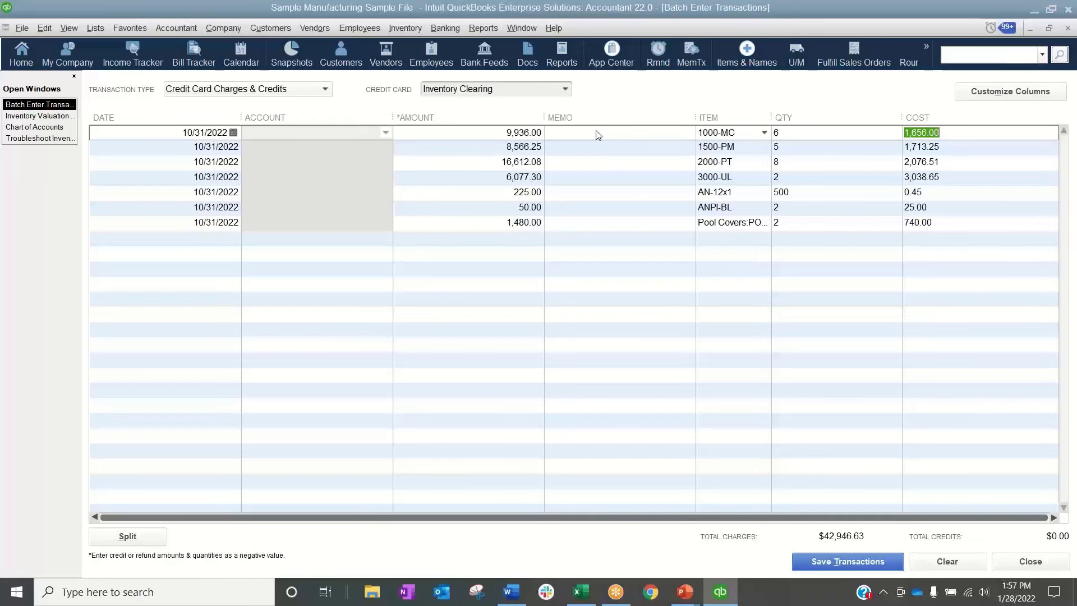
Save the batch of credit card transactions to the Inventory Clearing account
{"action": "left_click", "coordinate": [565, 88]}
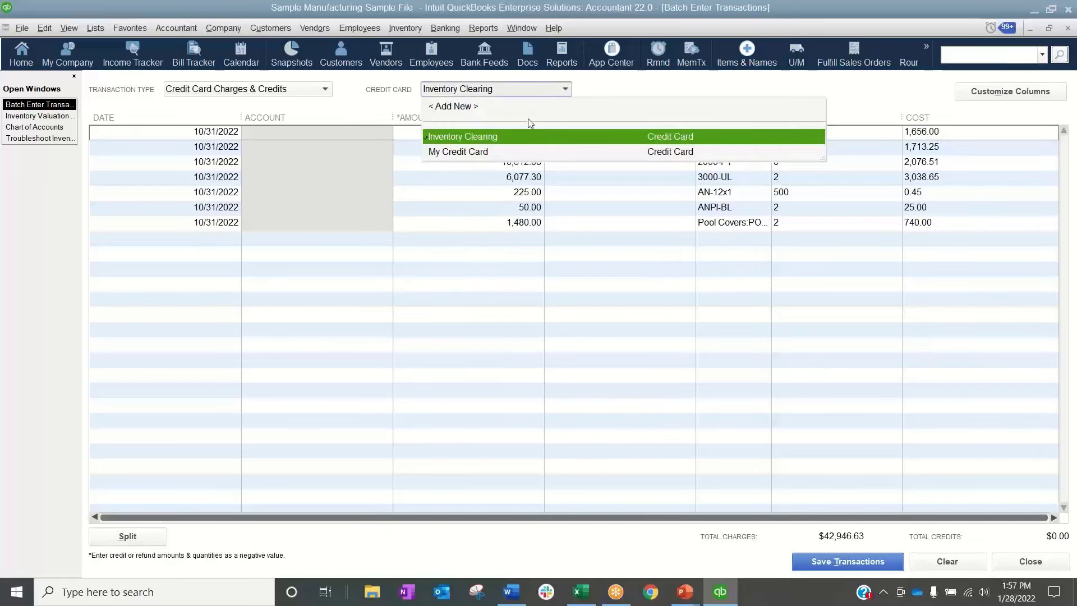
{"action": "left_click", "coordinate": [486, 139]}
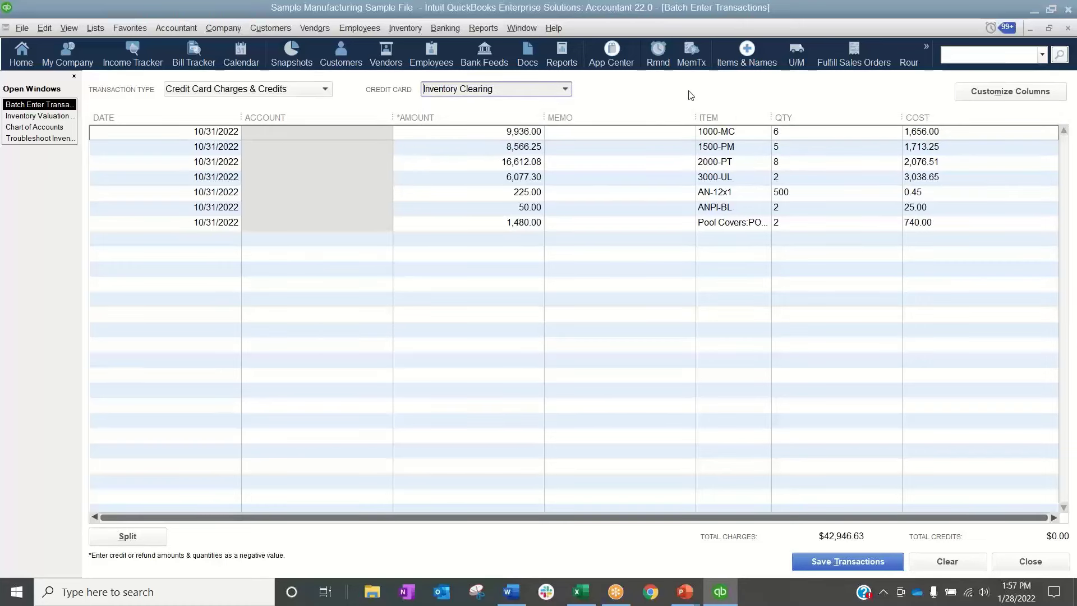
{"action": "left_click", "coordinate": [864, 562]}
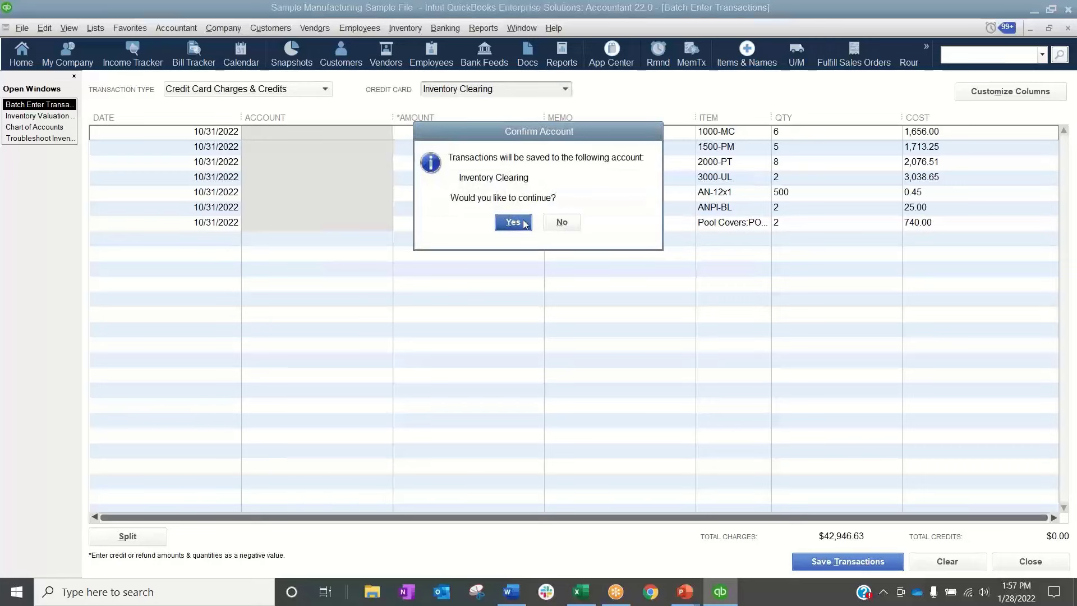
{"action": "key", "text": "Return"}
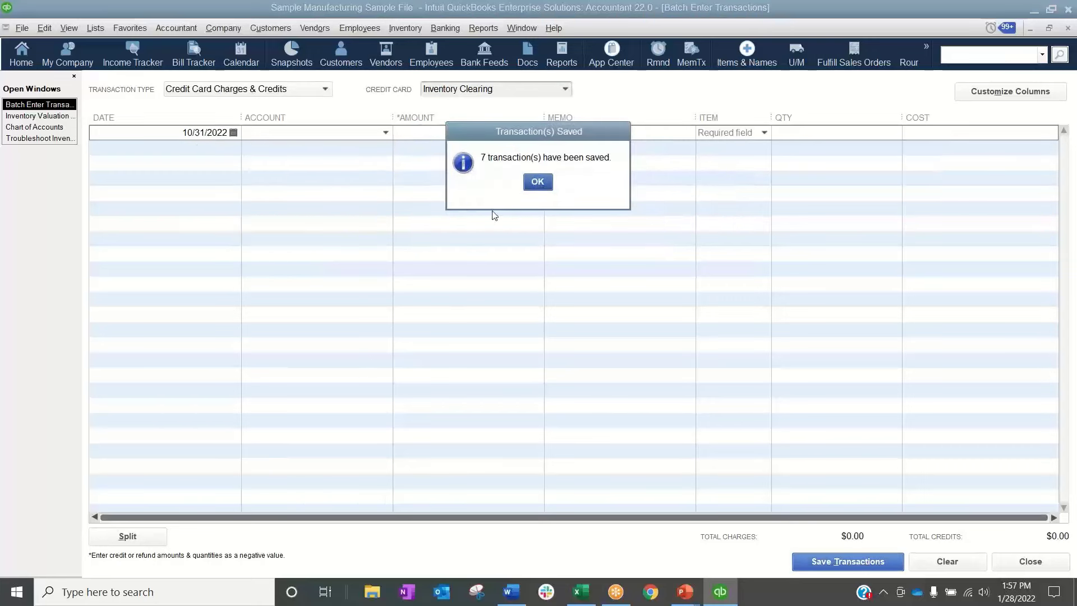
{"action": "left_click", "coordinate": [538, 181]}
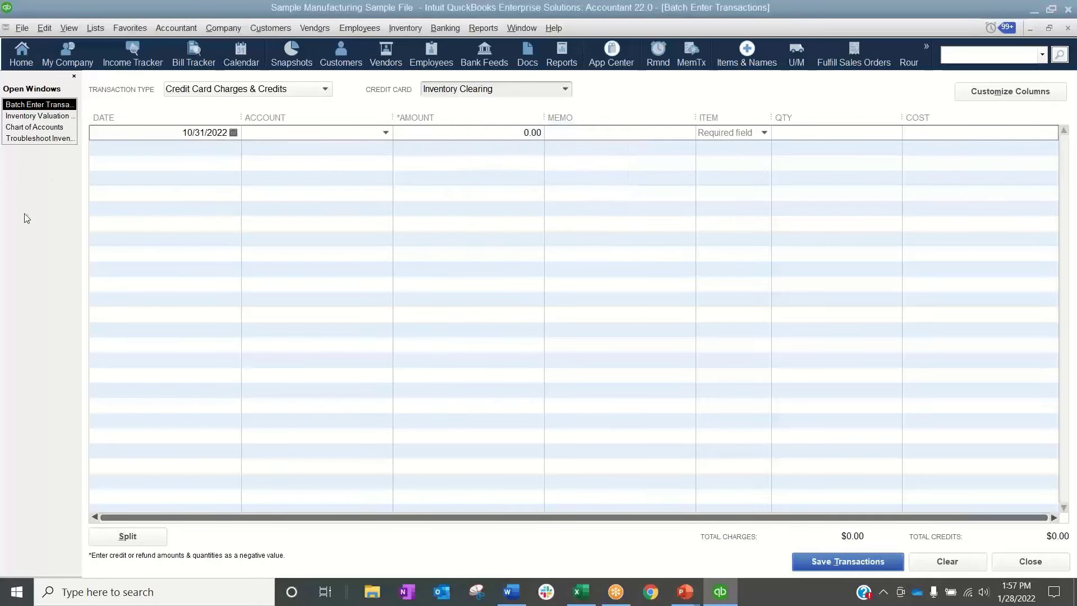
Refresh the Troubleshoot Inventory list and examine its negative inventory column for all items
{"action": "left_click", "coordinate": [62, 139]}
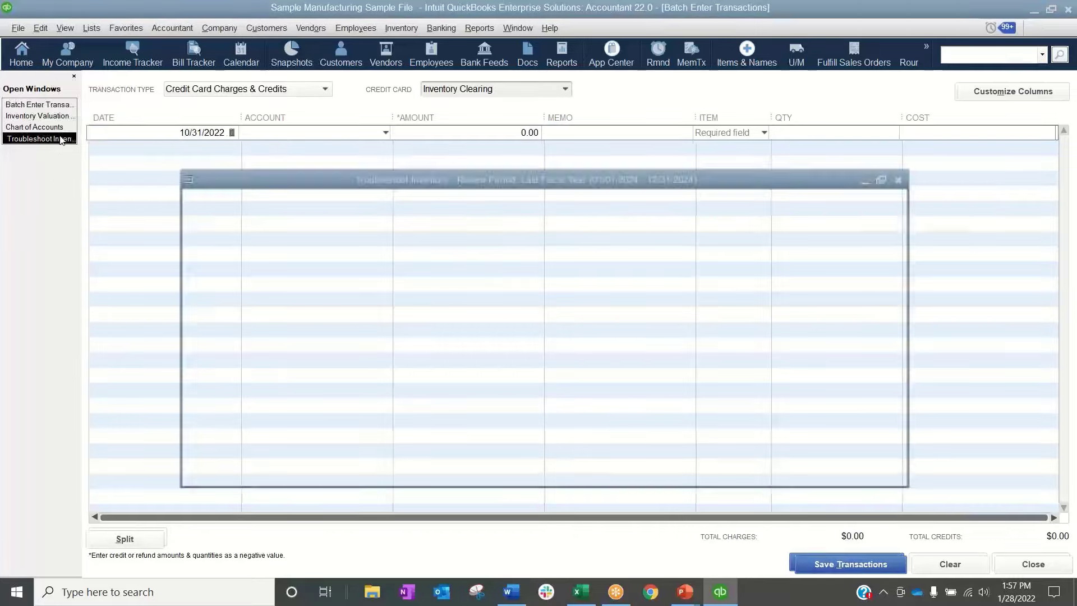
{"action": "left_click", "coordinate": [643, 124]}
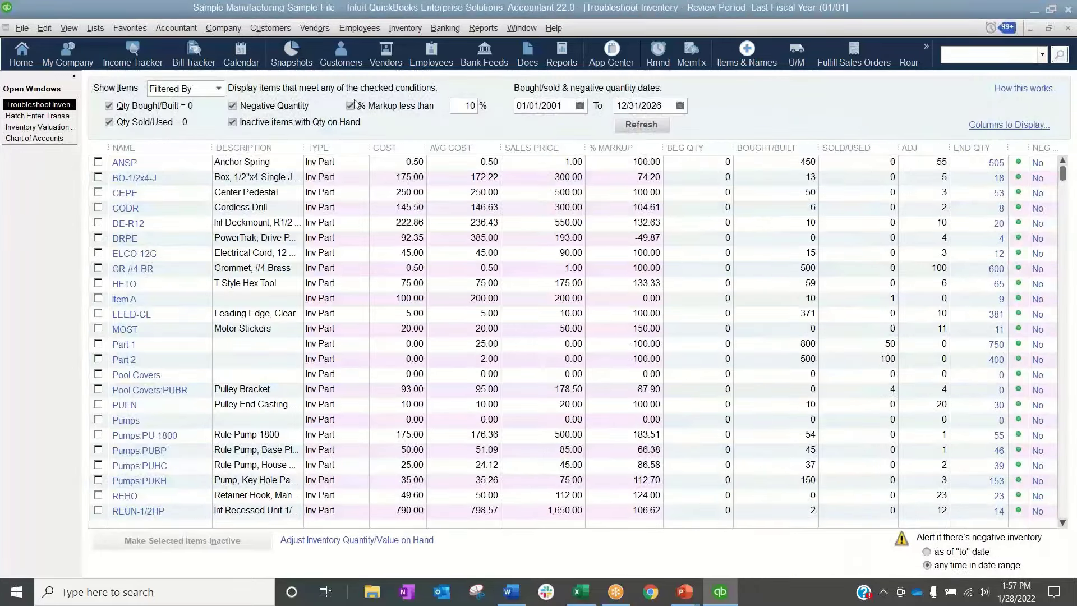
{"action": "scroll", "coordinate": [1022, 177], "scroll_direction": "down", "scroll_amount": 8}
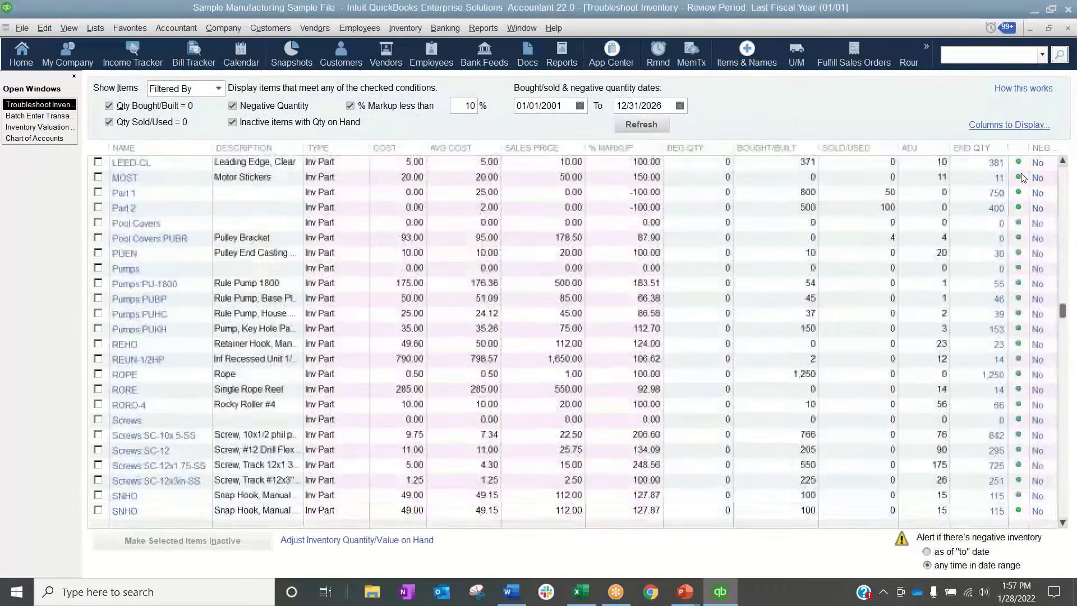
{"action": "scroll", "coordinate": [1023, 177], "scroll_direction": "up", "scroll_amount": 8}
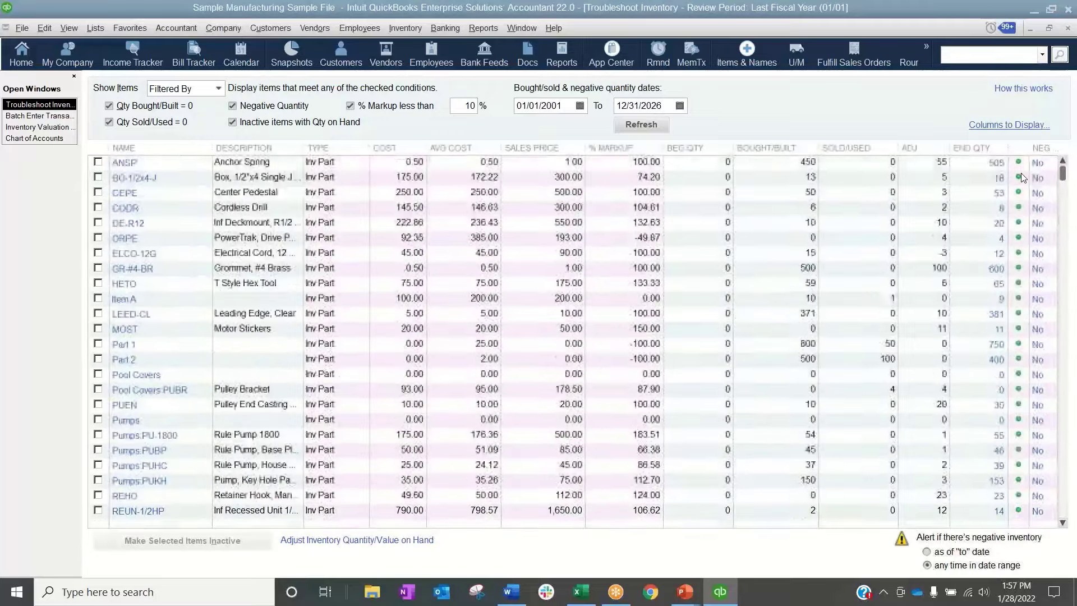
{"action": "scroll", "coordinate": [1022, 177], "scroll_direction": "down", "scroll_amount": 7}
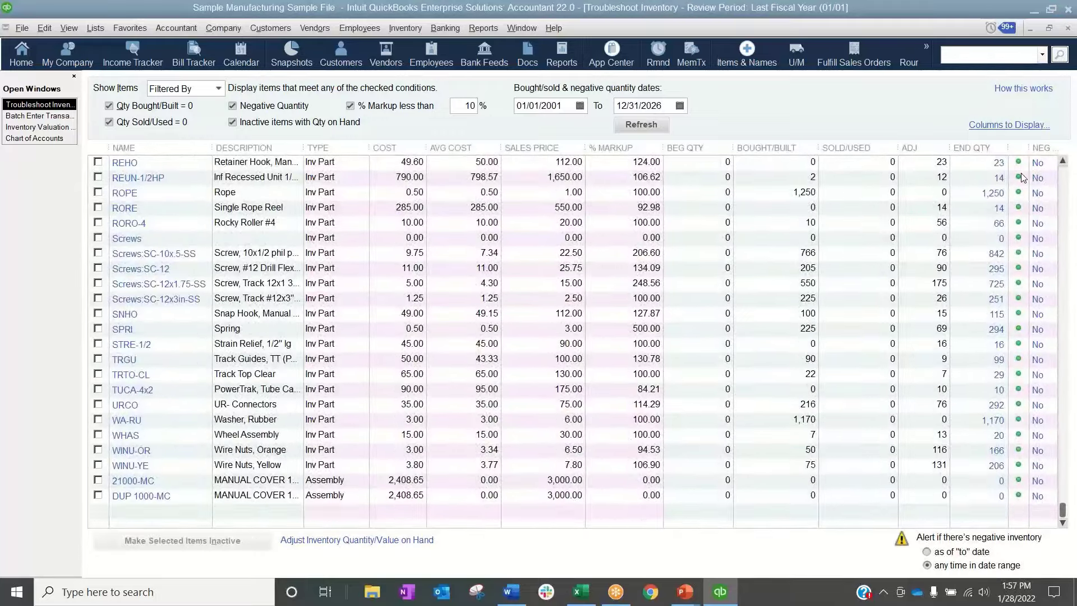
{"action": "scroll", "coordinate": [1022, 177], "scroll_direction": "up", "scroll_amount": 3}
{"action": "scroll", "coordinate": [1022, 177], "scroll_direction": "up", "scroll_amount": 5}
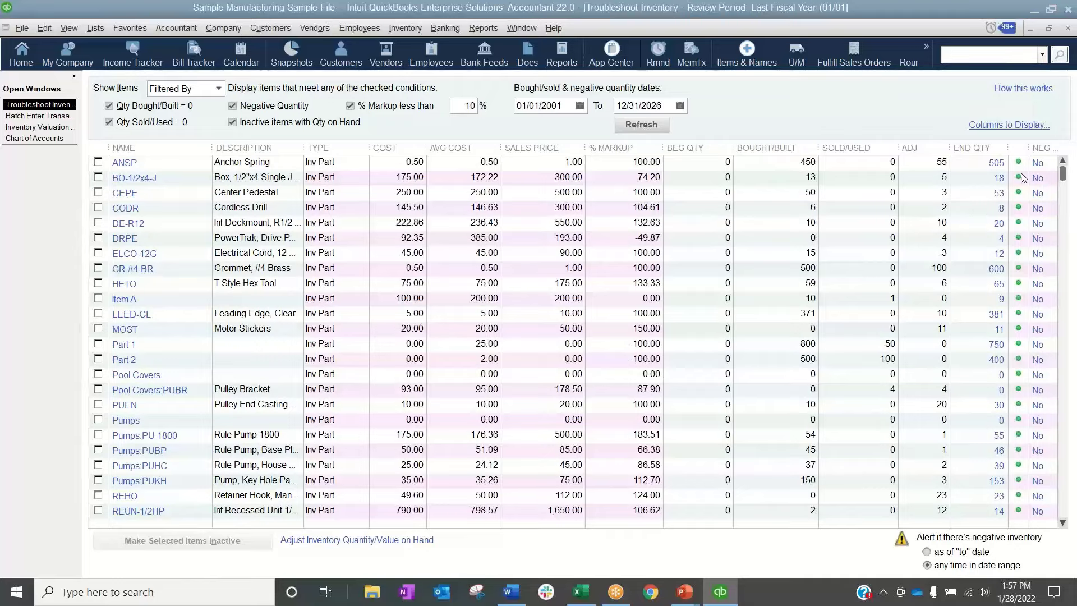
{"action": "scroll", "coordinate": [1022, 177], "scroll_direction": "down", "scroll_amount": 3}
{"action": "scroll", "coordinate": [1022, 177], "scroll_direction": "down", "scroll_amount": 5}
{"action": "scroll", "coordinate": [1023, 177], "scroll_direction": "up", "scroll_amount": 8}
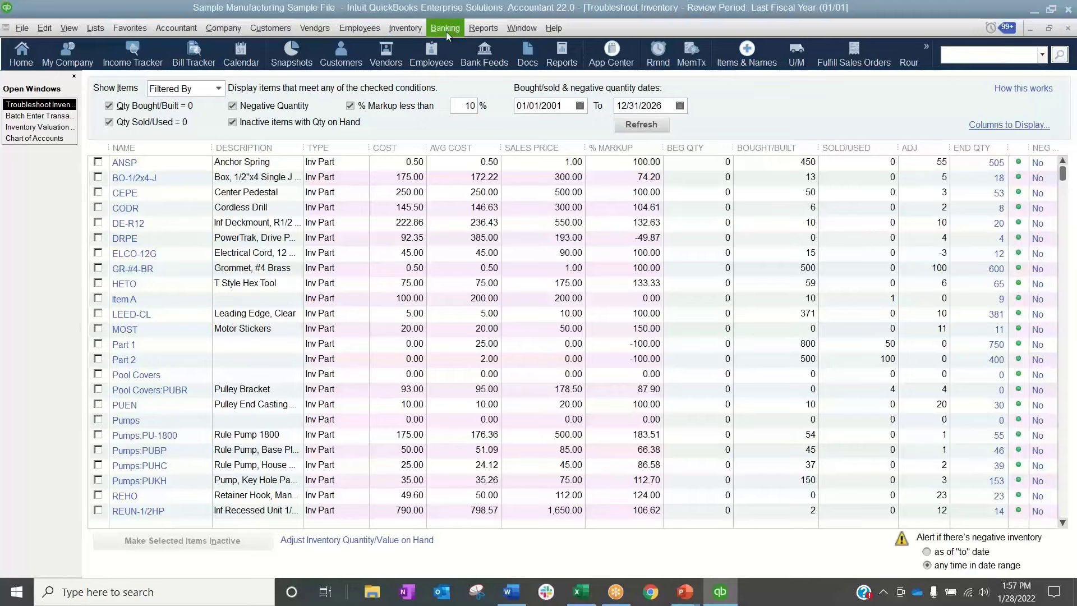
Set the company preference for Reports & Graphs to show items by name only
{"action": "left_click", "coordinate": [44, 28]}
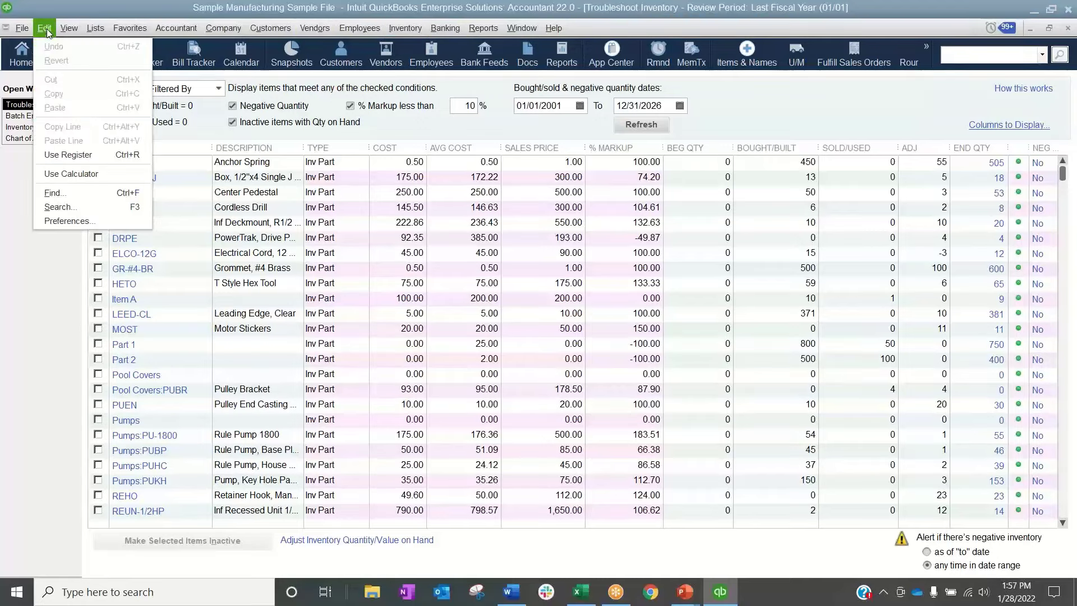
{"action": "left_click", "coordinate": [65, 220]}
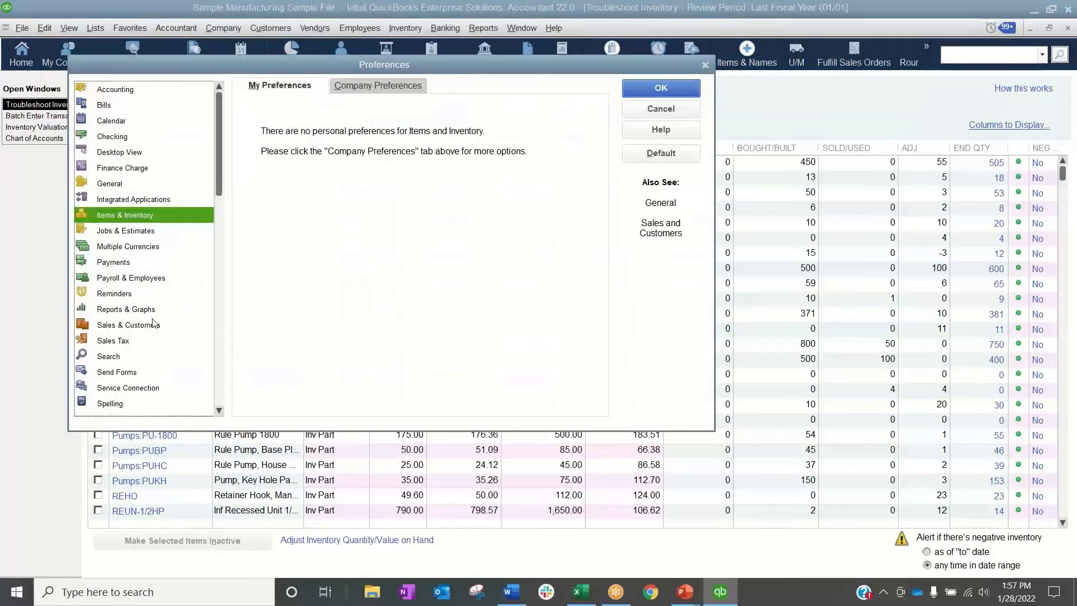
{"action": "left_click", "coordinate": [115, 312]}
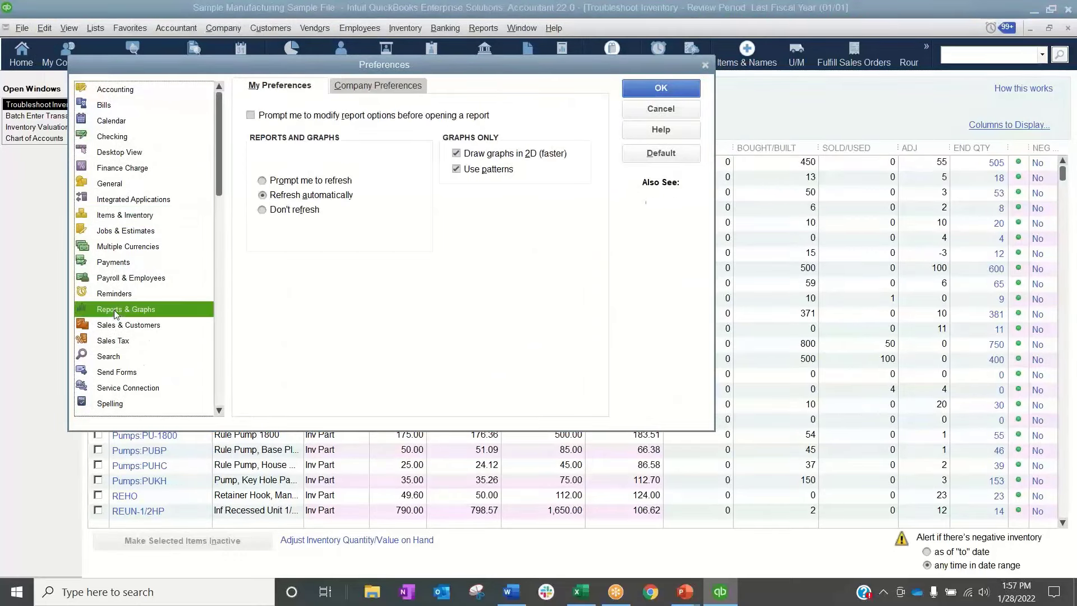
{"action": "left_click", "coordinate": [350, 87]}
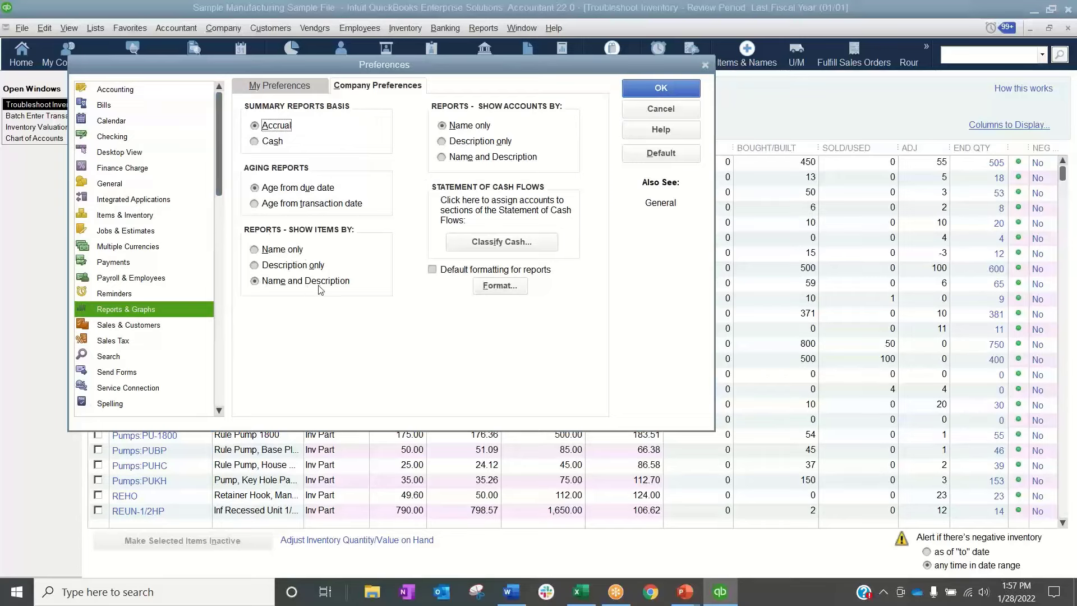
{"action": "left_click", "coordinate": [286, 254]}
{"action": "left_click", "coordinate": [696, 92]}
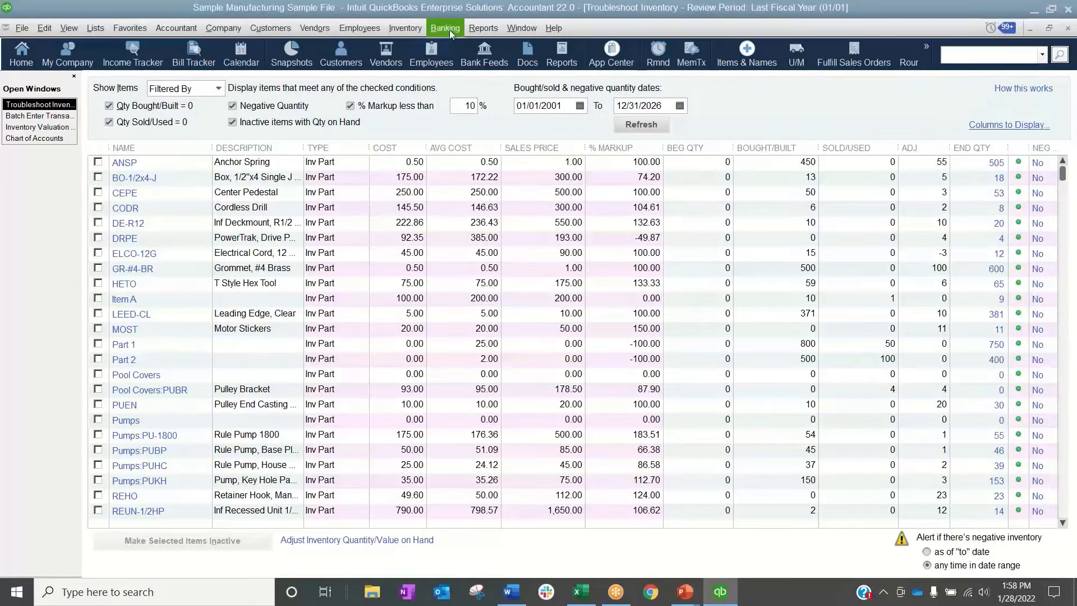
Run the Inventory Valuation Summary report with its date range set to All
{"action": "left_click", "coordinate": [483, 28]}
{"action": "mouse_move", "coordinate": [504, 264]}
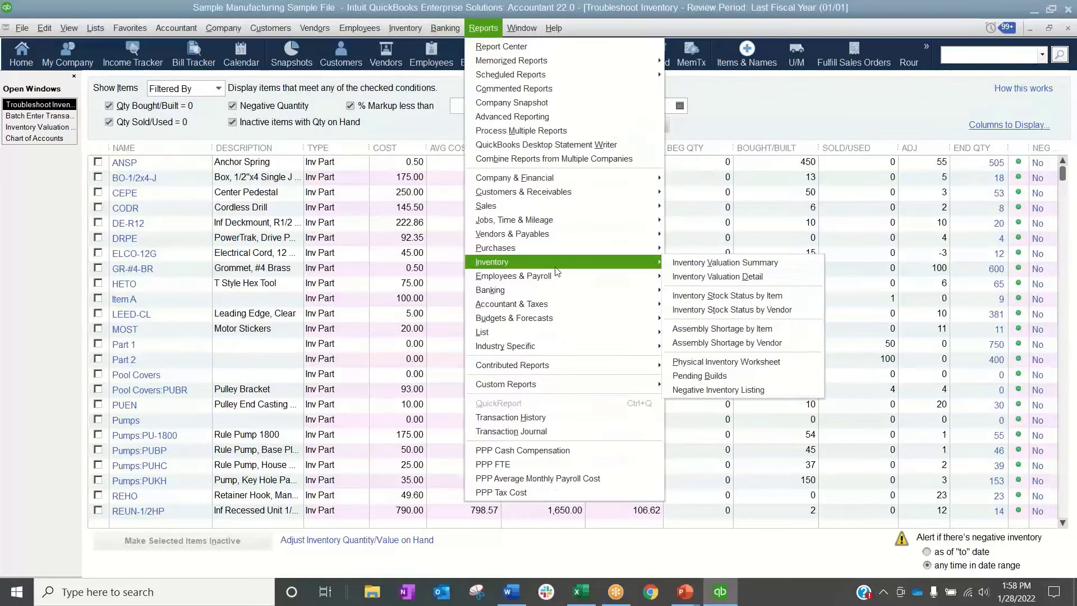
{"action": "left_click", "coordinate": [721, 267]}
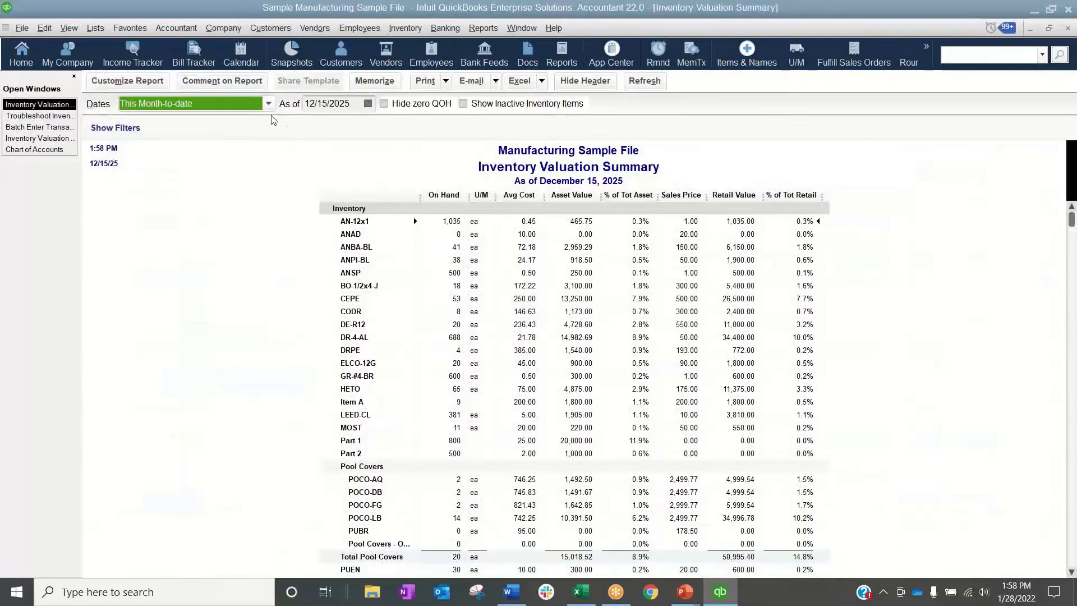
{"action": "left_click", "coordinate": [268, 104]}
{"action": "left_click", "coordinate": [191, 116]}
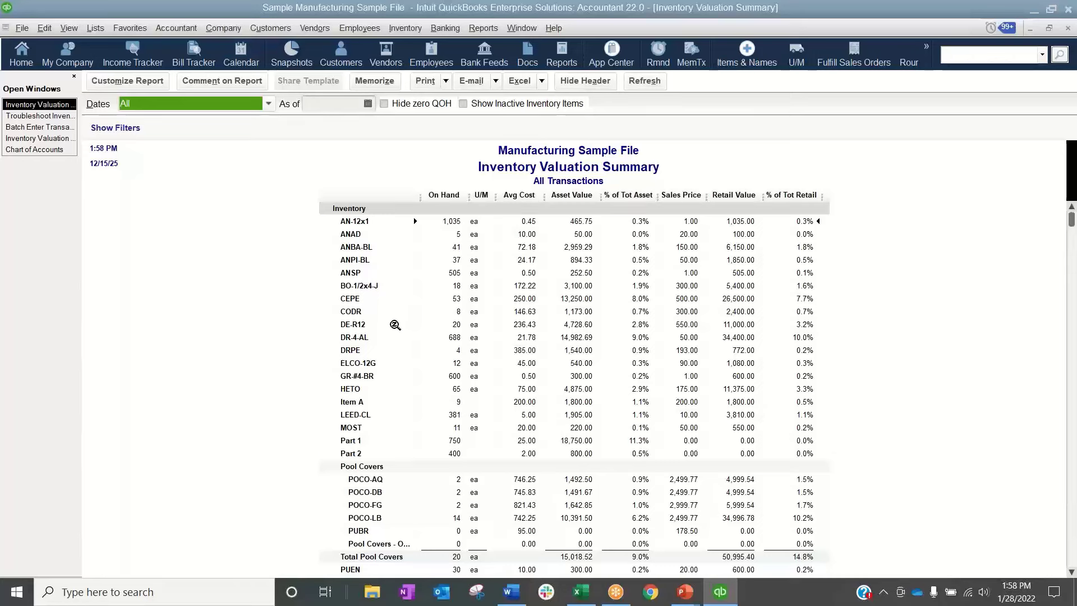
{"action": "key", "text": "BackSpace"}
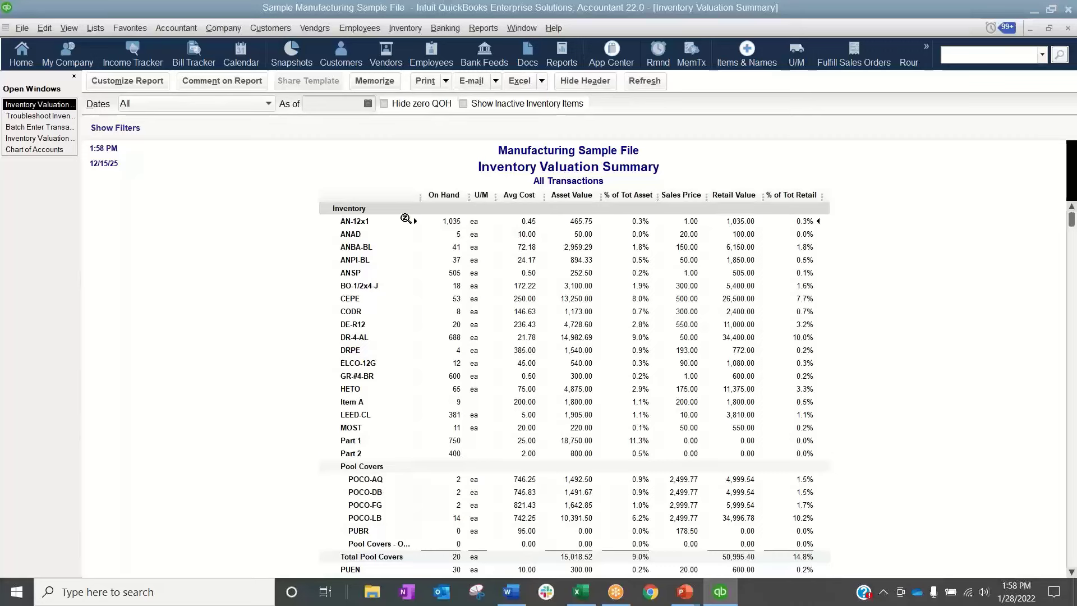
Export the Inventory Valuation Summary to a new Excel worksheet and open the resulting Book4 workbook
{"action": "left_click", "coordinate": [520, 83]}
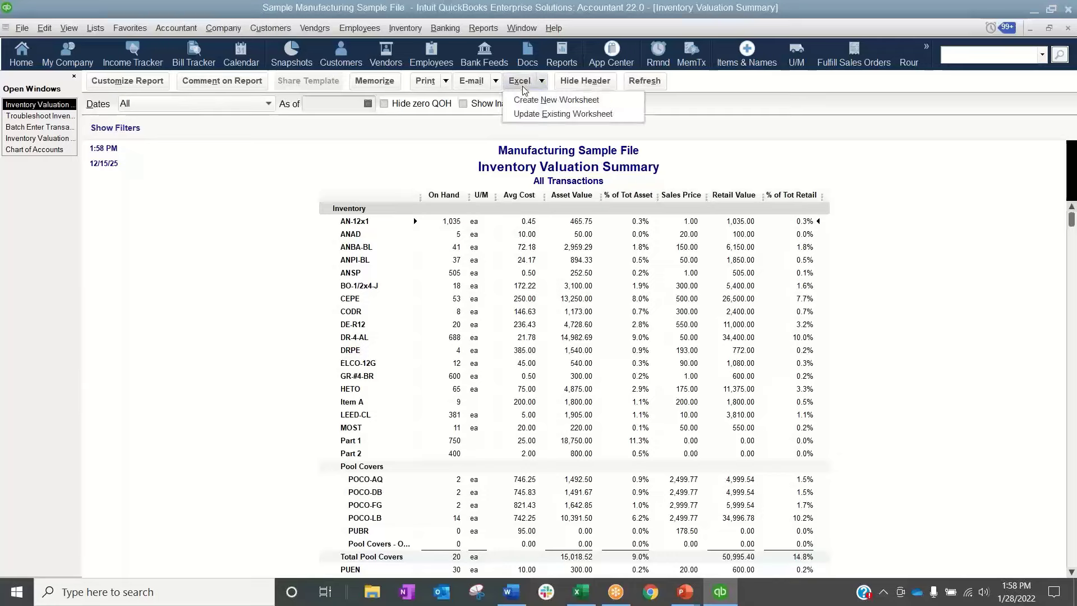
{"action": "left_click", "coordinate": [530, 106]}
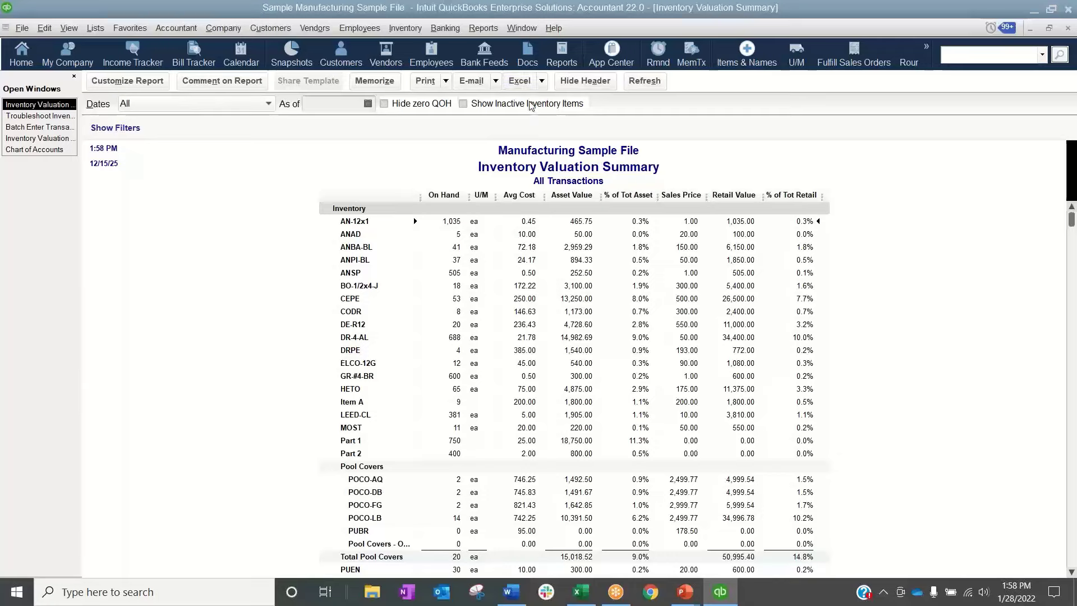
{"action": "left_click", "coordinate": [531, 394]}
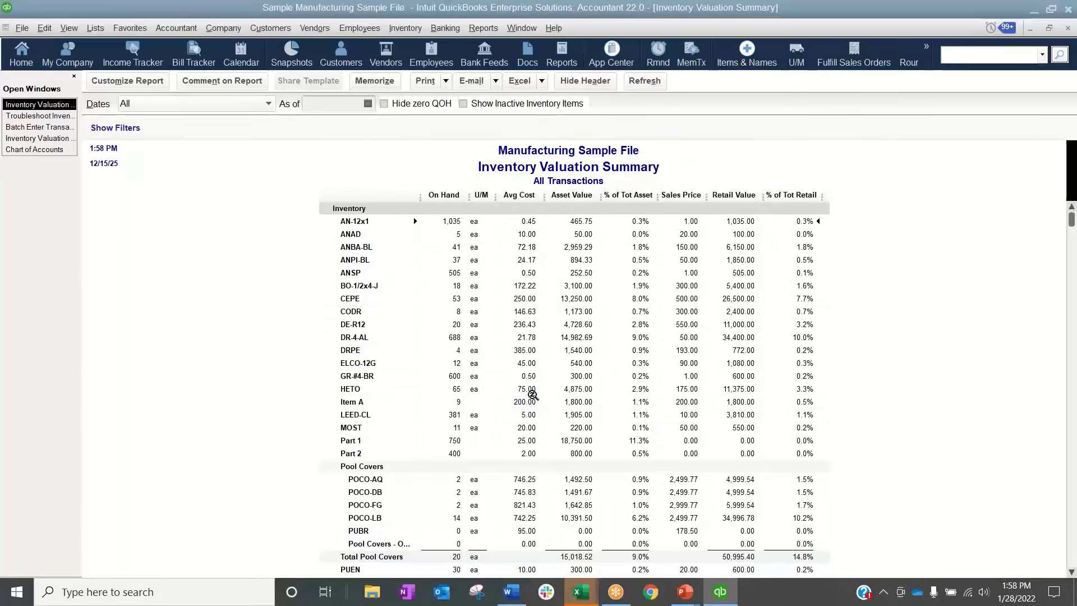
{"action": "left_click", "coordinate": [581, 592]}
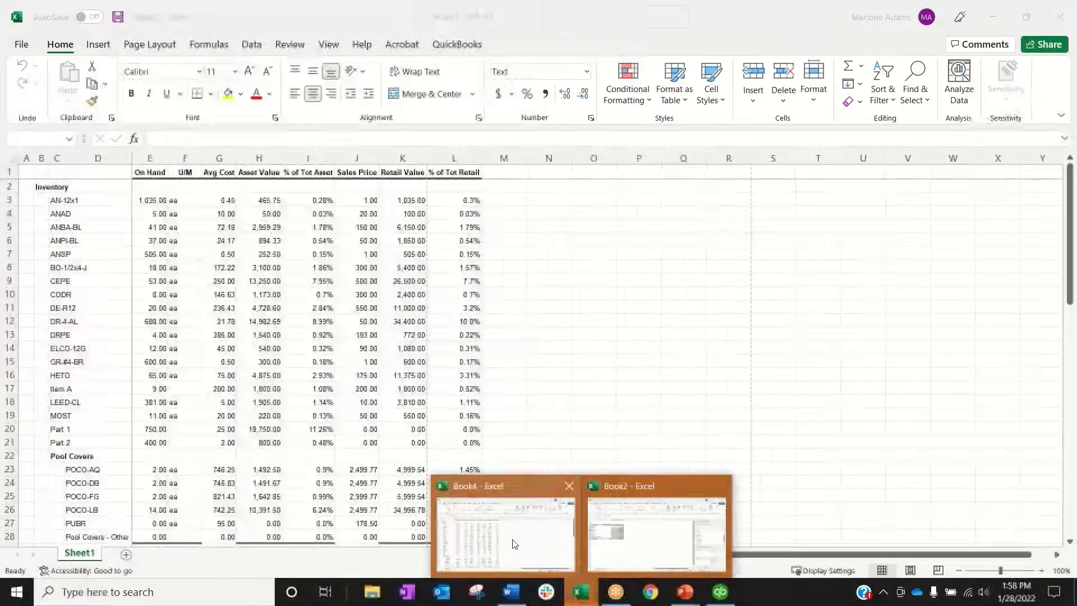
{"action": "left_click", "coordinate": [515, 544]}
{"action": "left_click", "coordinate": [389, 441]}
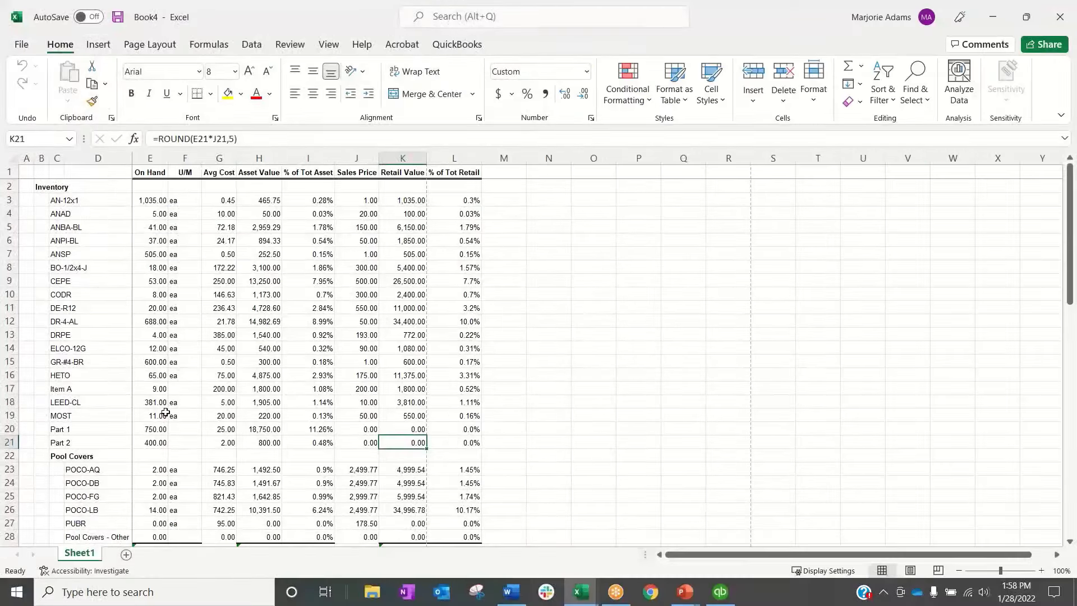
Copy the Pool Covers subitem names POCO-AQ through PUBR from column D into column C, starting at C23
{"action": "scroll", "coordinate": [66, 454], "scroll_direction": "down", "scroll_amount": 2}
{"action": "left_click_drag", "start_coordinate": [82, 393], "coordinate": [82, 443]}
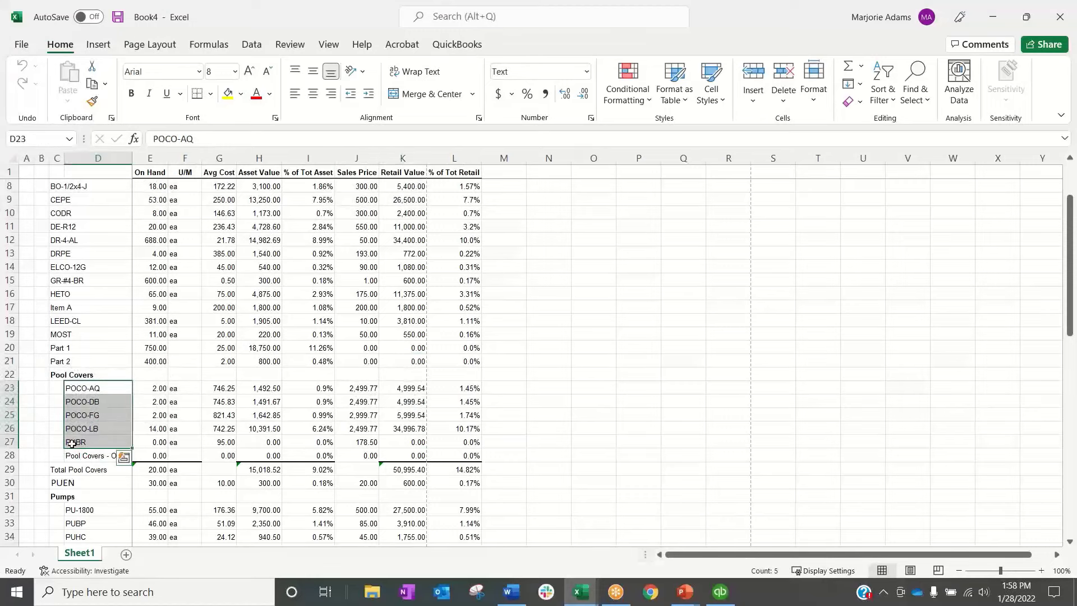
{"action": "key", "text": "ctrl+c"}
{"action": "left_click", "coordinate": [57, 388]}
{"action": "key", "text": "ctrl+v"}
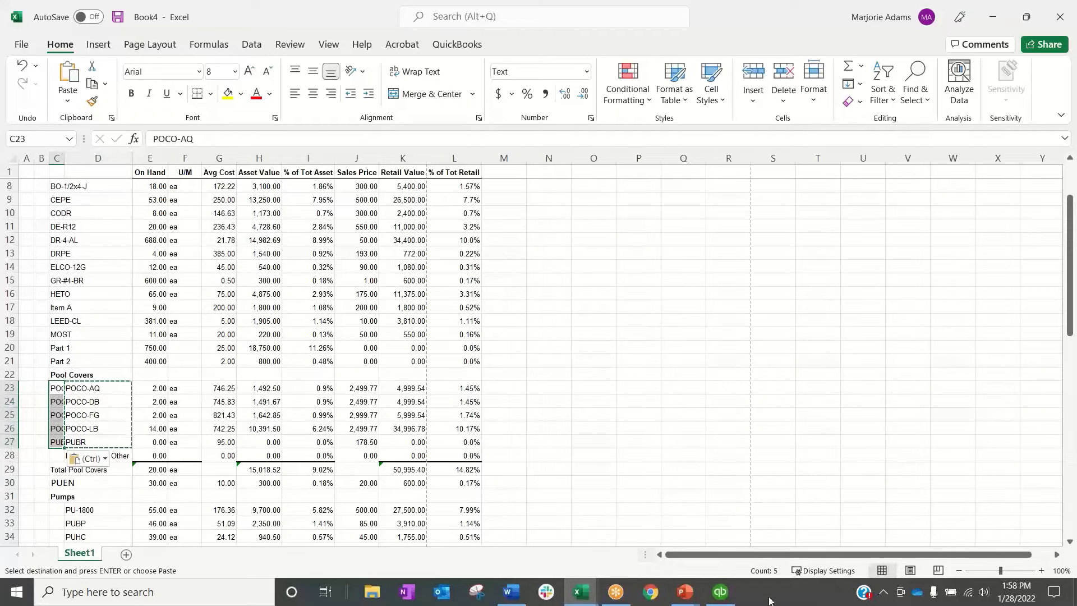
Switch to the Book2 workbook and enter the header "Ending Qty on" in cell D3 beside the pivot table
{"action": "mouse_move", "coordinate": [720, 594]}
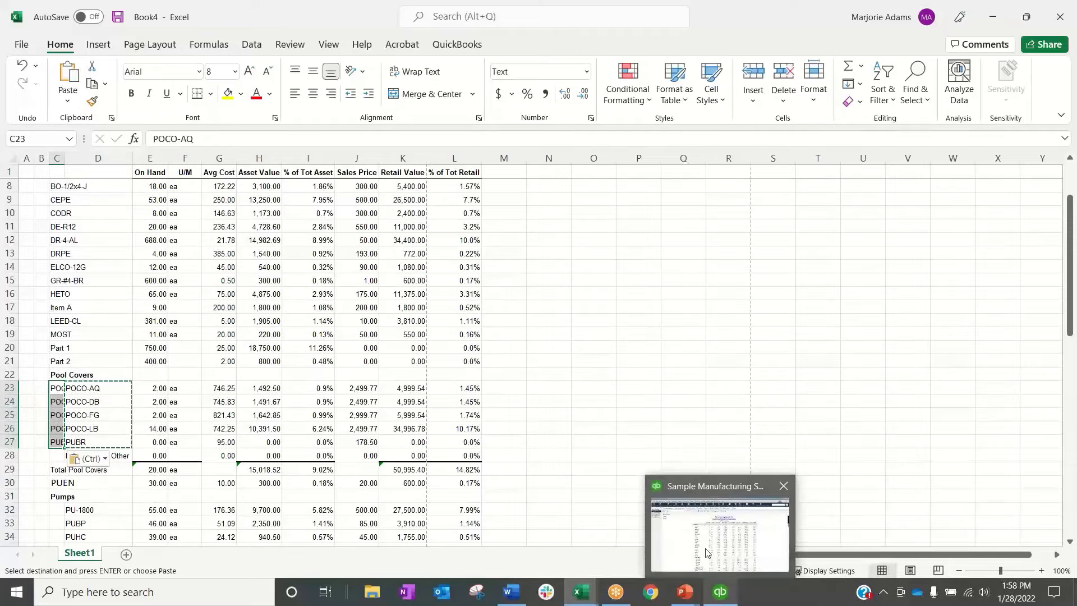
{"action": "mouse_move", "coordinate": [708, 552]}
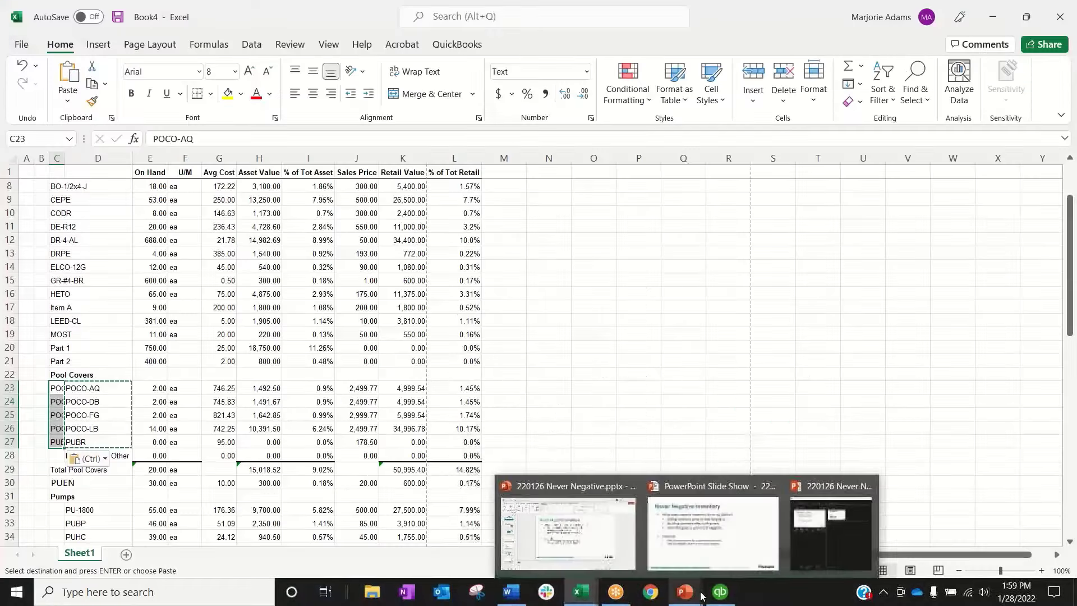
{"action": "mouse_move", "coordinate": [578, 596]}
{"action": "left_click", "coordinate": [656, 533]}
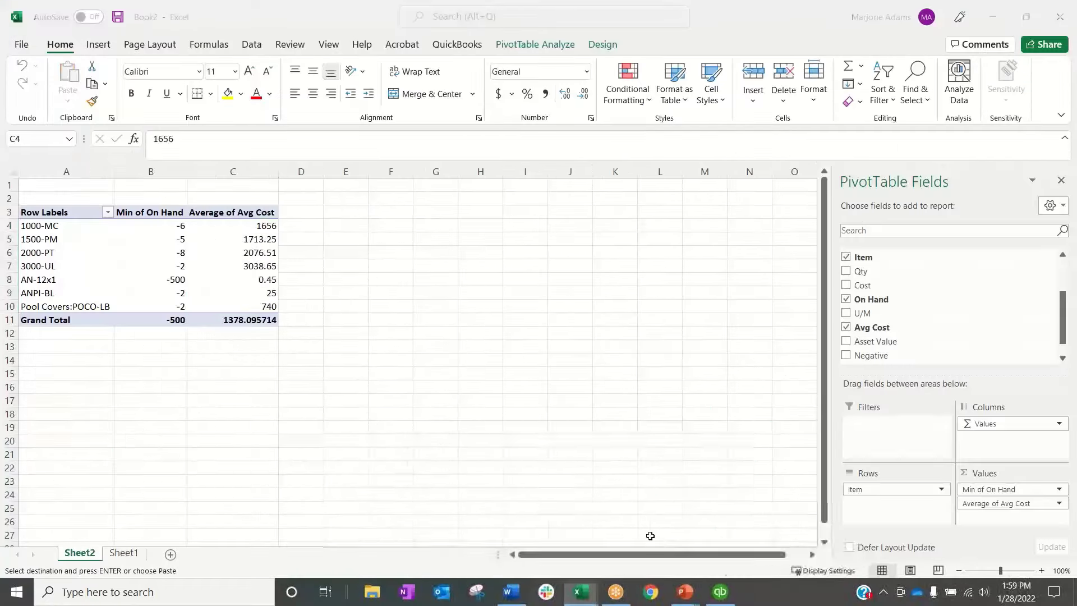
{"action": "left_click", "coordinate": [436, 359]}
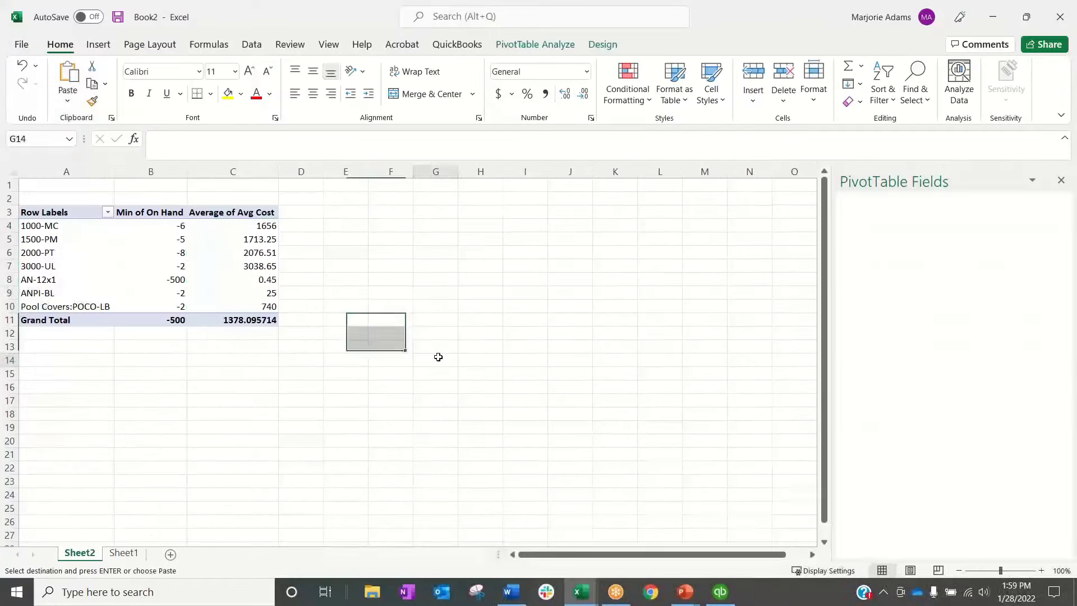
{"action": "left_click", "coordinate": [306, 214]}
{"action": "type", "text": "Ending"}
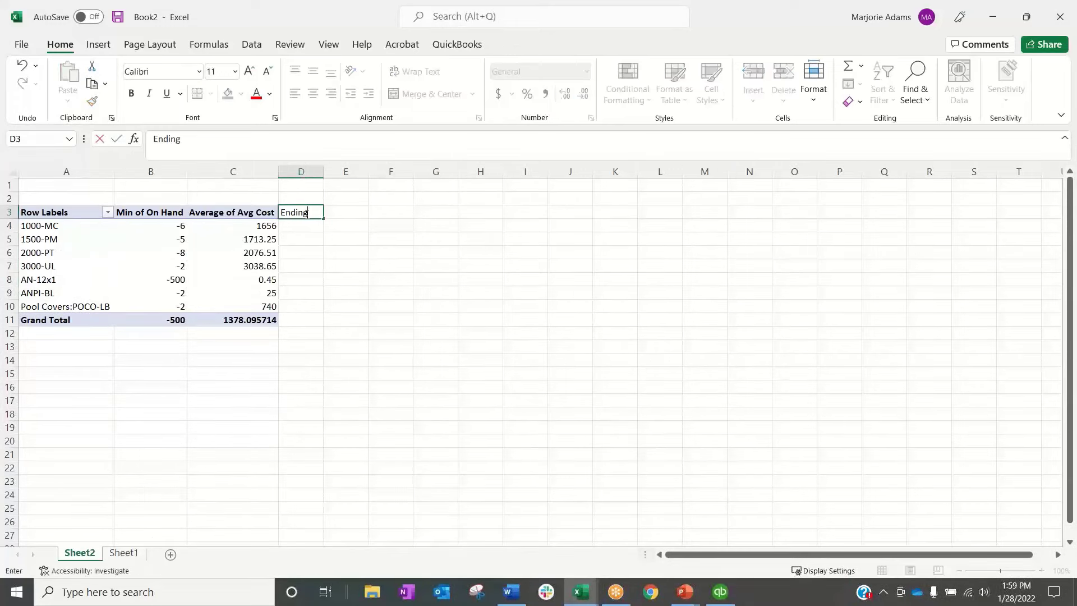
{"action": "type", "text": " Qty on"}
{"action": "left_click", "coordinate": [343, 300]}
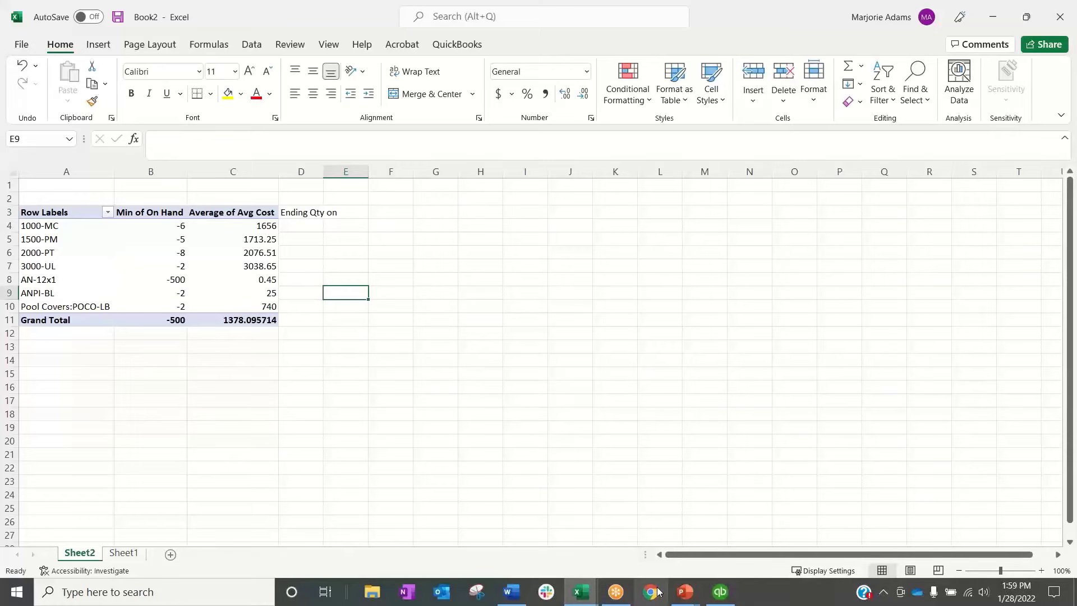
Start a VLOOKUP function in cell D4 of Book2's Sheet2 with column A as the lookup value
{"action": "left_click", "coordinate": [717, 595]}
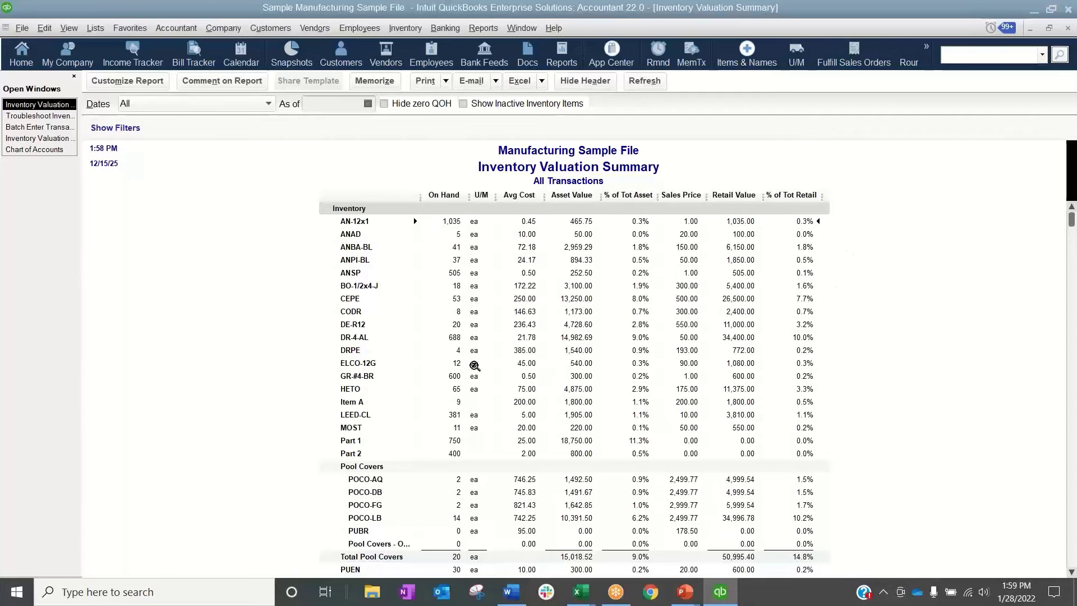
{"action": "left_click", "coordinate": [660, 524]}
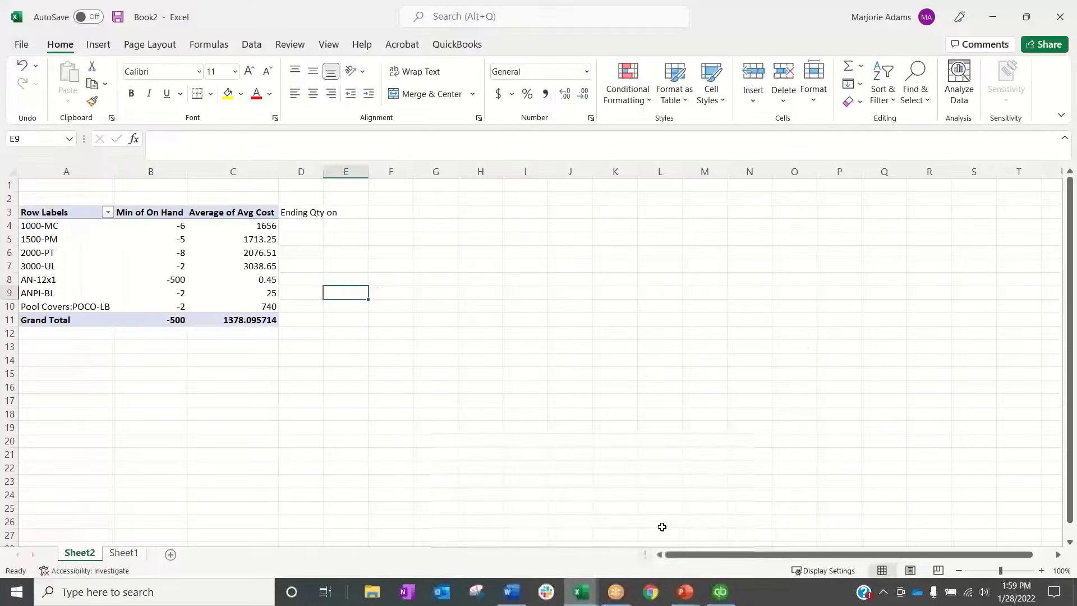
{"action": "left_click", "coordinate": [302, 225]}
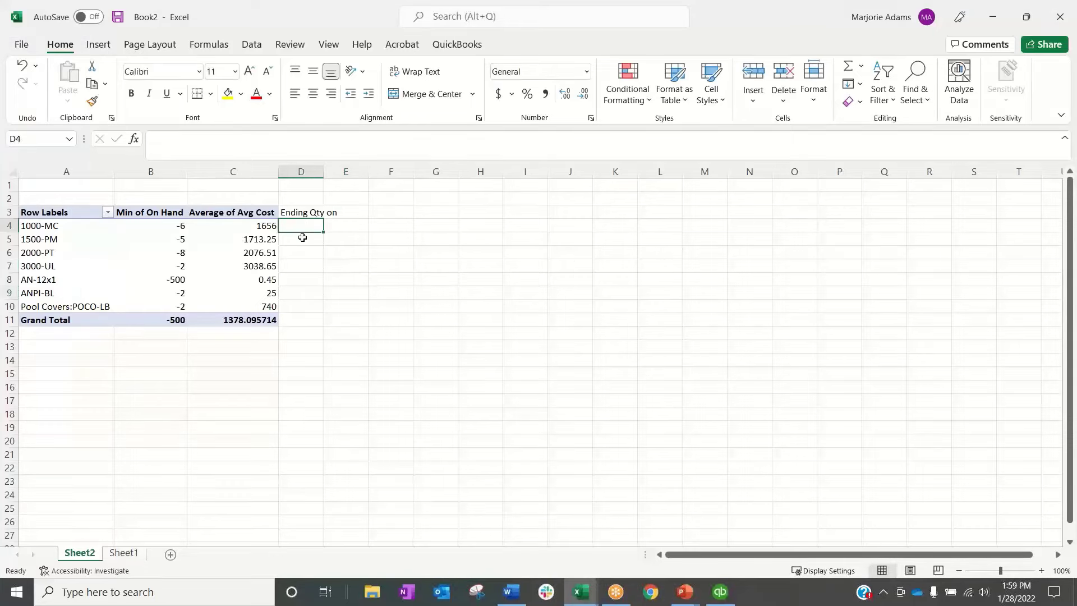
{"action": "left_click", "coordinate": [134, 138]}
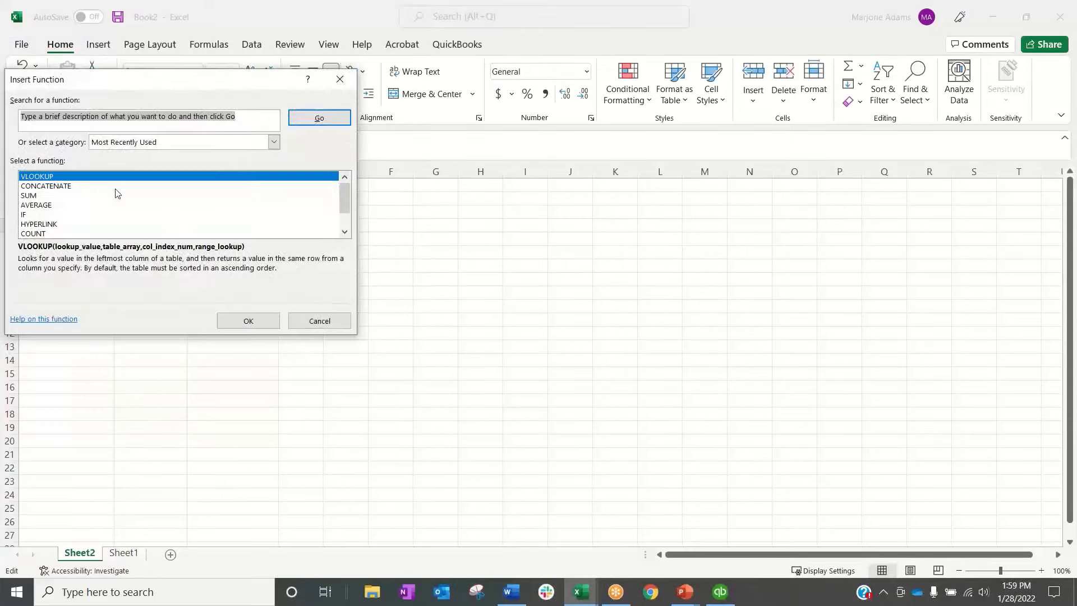
{"action": "left_click", "coordinate": [255, 321]}
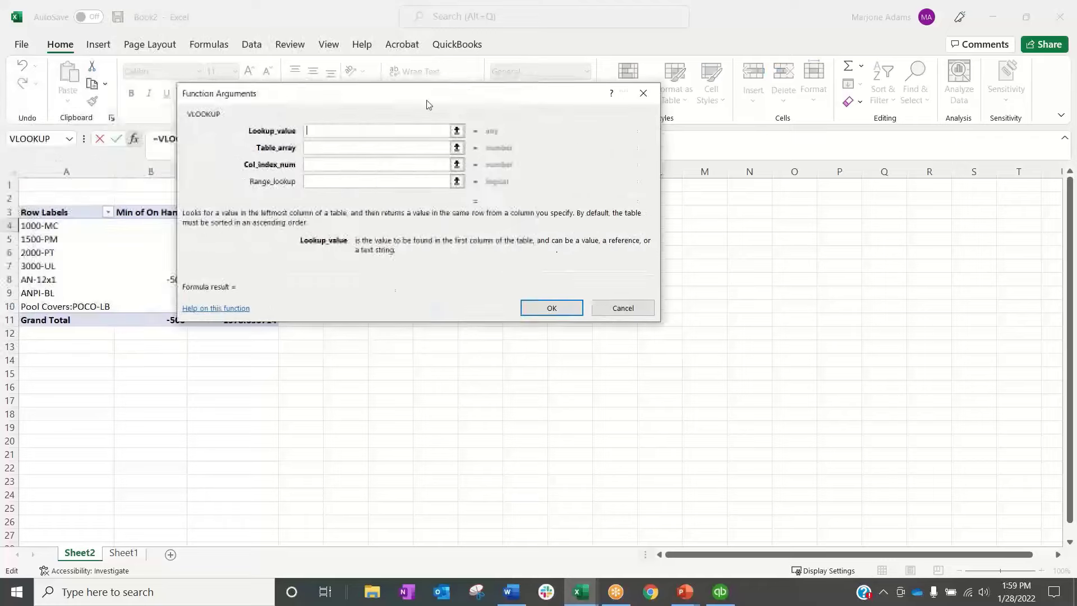
{"action": "left_click_drag", "start_coordinate": [428, 104], "coordinate": [589, 108]}
{"action": "left_click", "coordinate": [62, 171]}
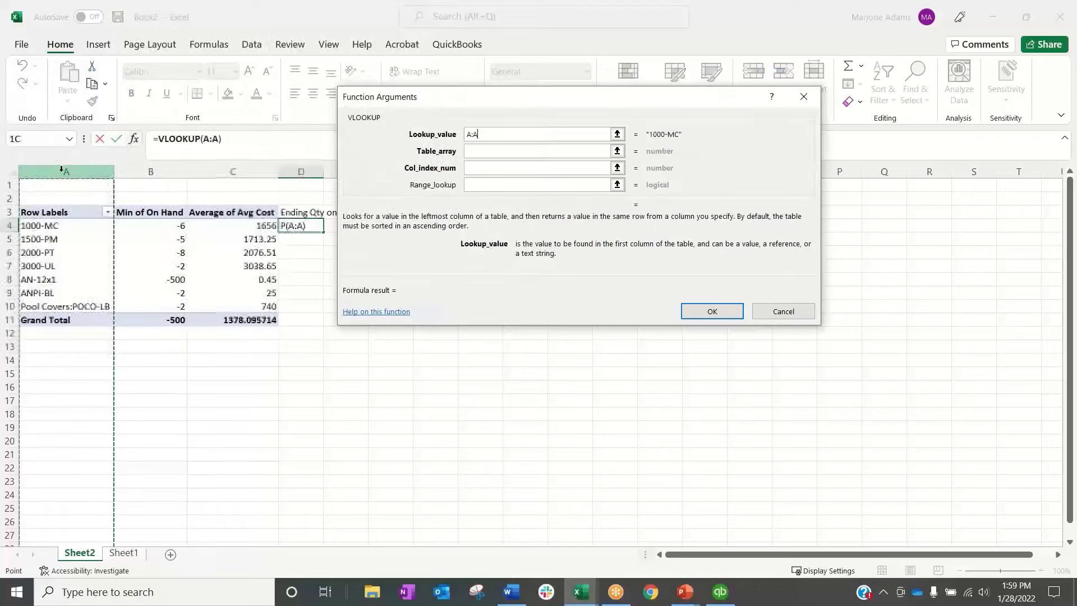
Complete the VLOOKUP with columns C:E of Book4's Sheet1 as table array, column index 3 and range lookup 0
{"action": "left_click", "coordinate": [480, 151]}
{"action": "mouse_move", "coordinate": [581, 592]}
{"action": "left_click", "coordinate": [505, 494]}
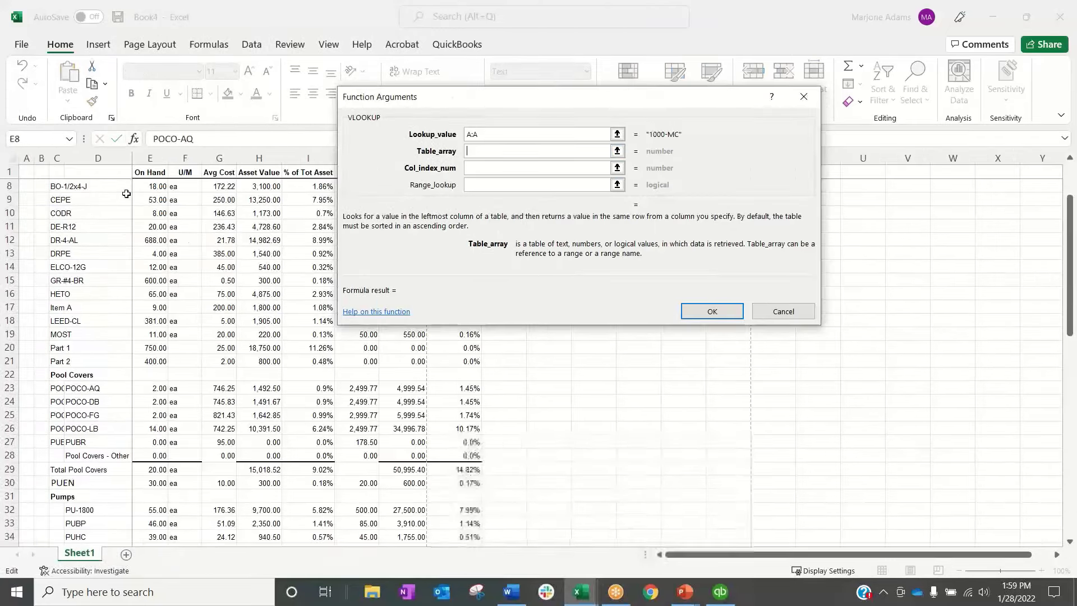
{"action": "left_click_drag", "start_coordinate": [56, 157], "coordinate": [150, 158]}
{"action": "left_click", "coordinate": [487, 166]}
{"action": "type", "text": "3"}
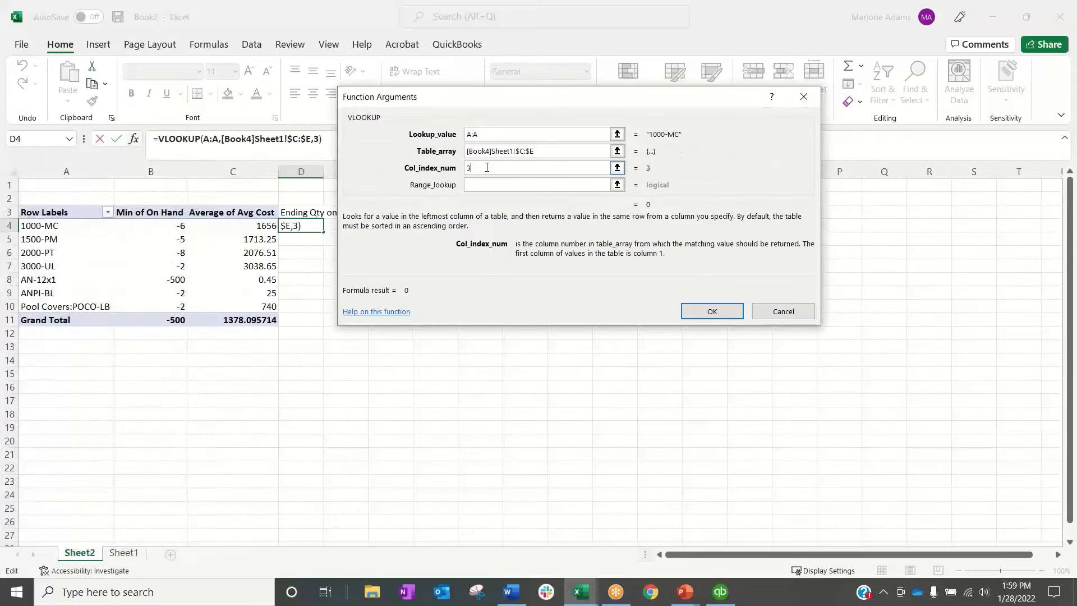
{"action": "left_click", "coordinate": [485, 185]}
{"action": "type", "text": "0"}
{"action": "left_click", "coordinate": [700, 312]}
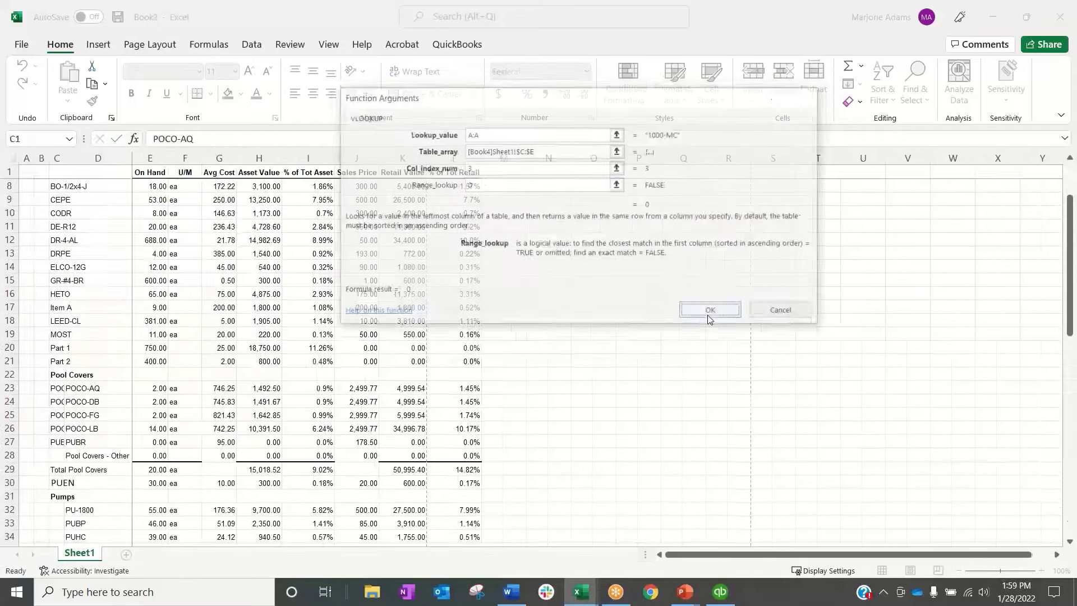
Fill the VLOOKUP formula from D4 down to D10
{"action": "left_click", "coordinate": [517, 349]}
{"action": "left_click", "coordinate": [358, 315]}
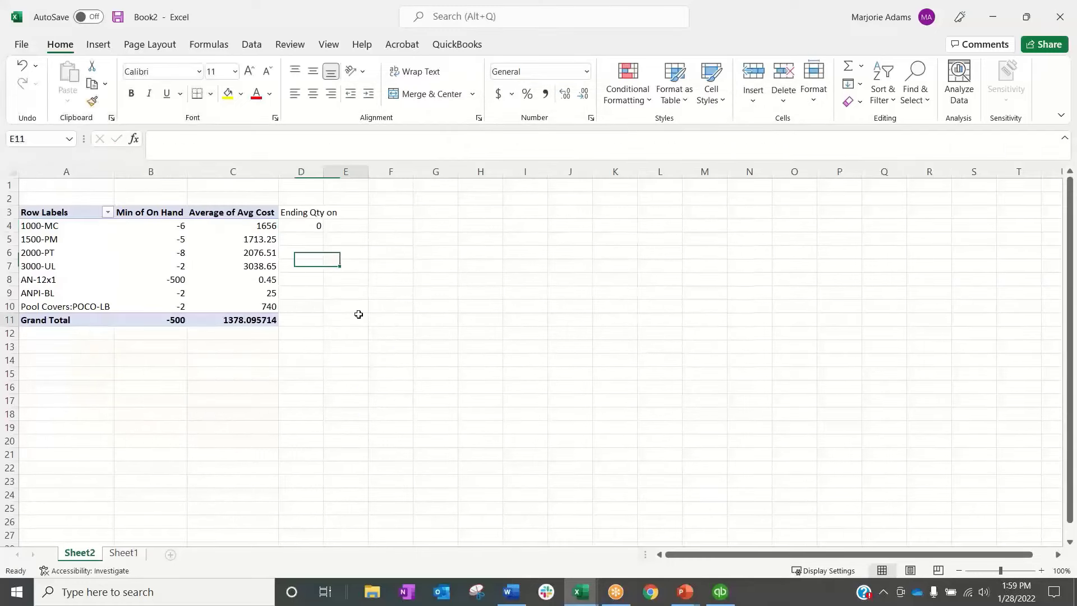
{"action": "left_click", "coordinate": [303, 226]}
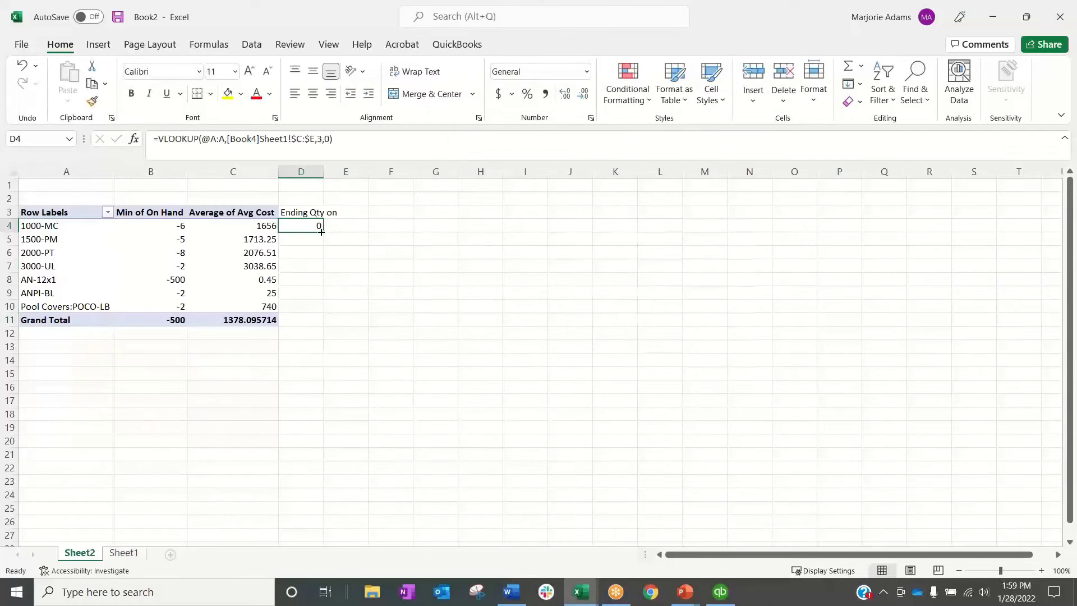
{"action": "left_click_drag", "start_coordinate": [321, 232], "coordinate": [321, 310]}
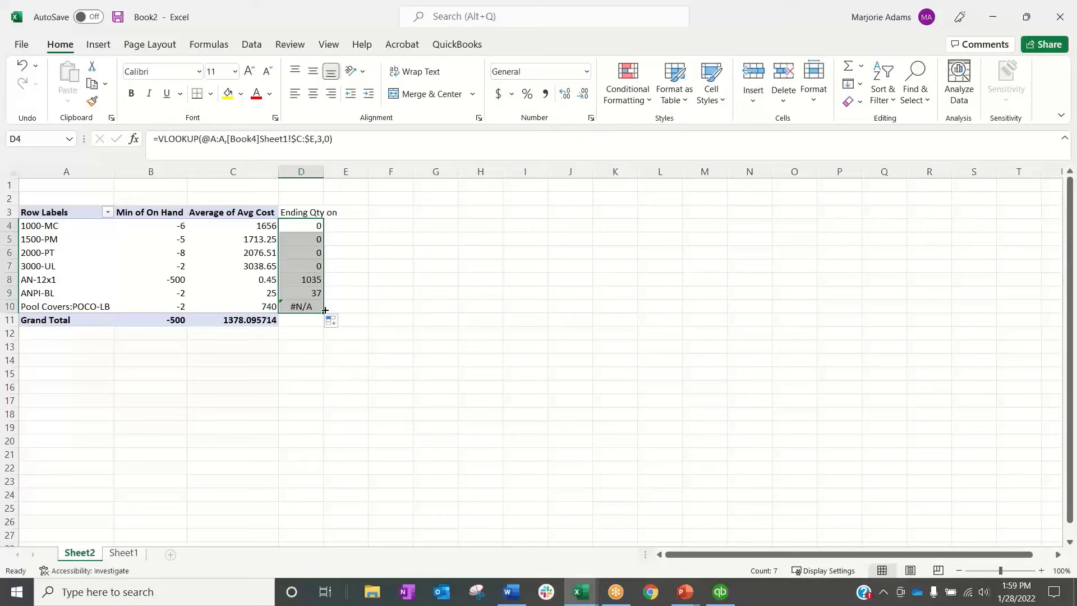
Look up the on-hand quantity of POCO-LB in Book4 and enter 14 in D10 in place of the formula
{"action": "left_click", "coordinate": [49, 307]}
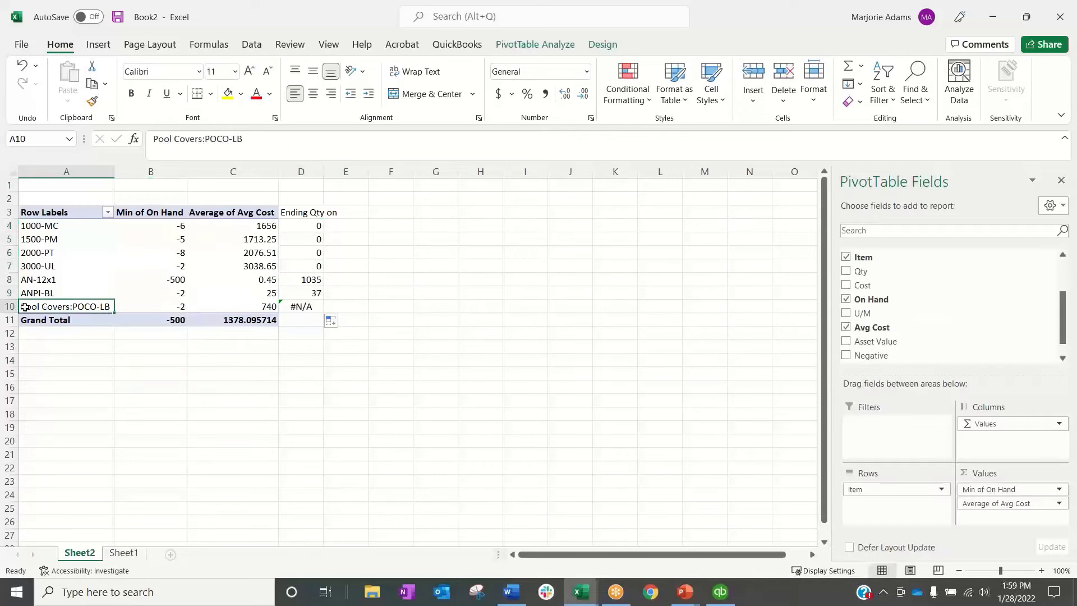
{"action": "left_click", "coordinate": [582, 592]}
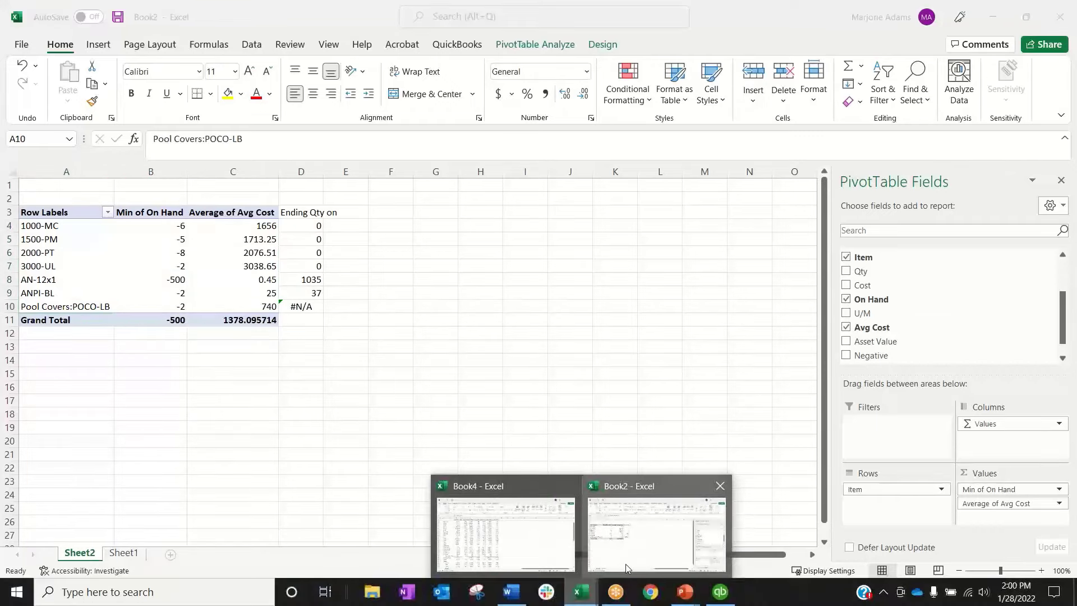
{"action": "left_click", "coordinate": [540, 564]}
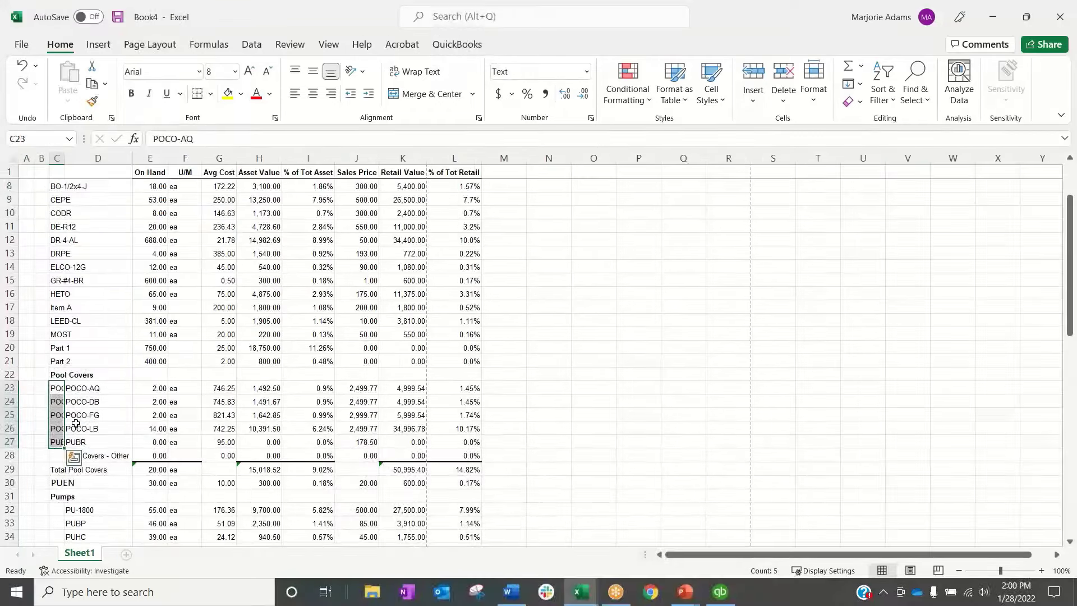
{"action": "left_click", "coordinate": [993, 17]}
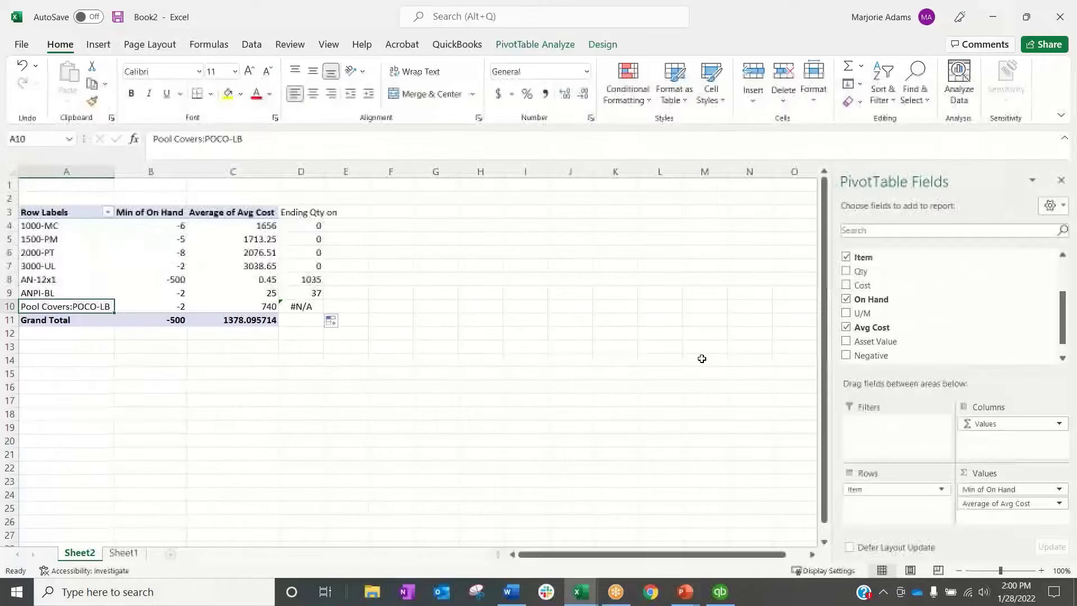
{"action": "left_click", "coordinate": [483, 360]}
{"action": "left_click", "coordinate": [311, 307]}
{"action": "key", "text": "BackSpace"}
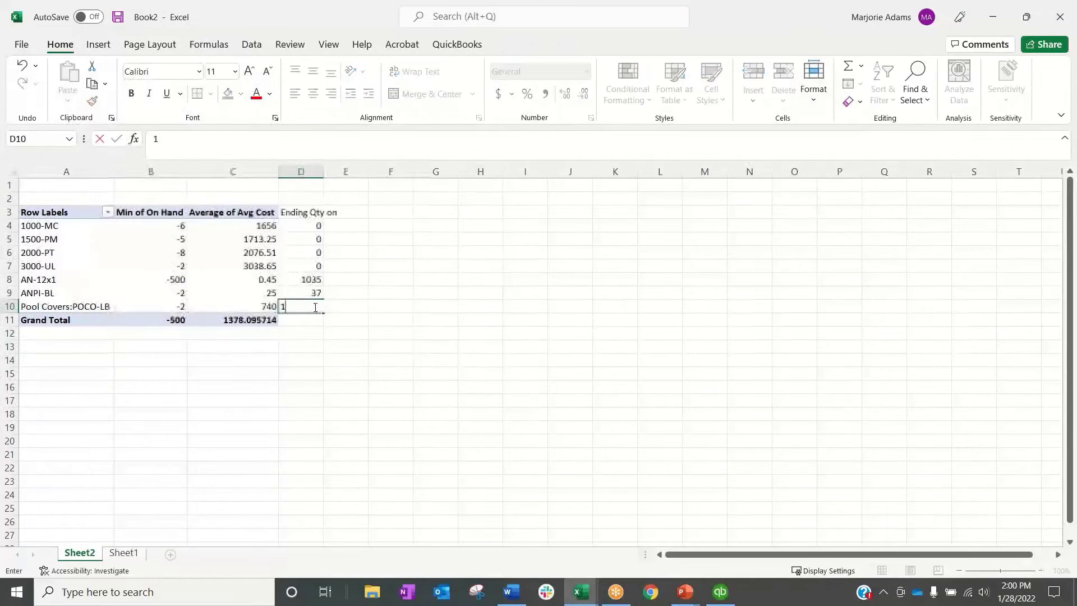
{"action": "key", "text": "Return"}
Compare the ending quantities in D4:D7 with the minimum on-hand quantities in B4:B7
{"action": "left_click_drag", "start_coordinate": [317, 224], "coordinate": [313, 263]}
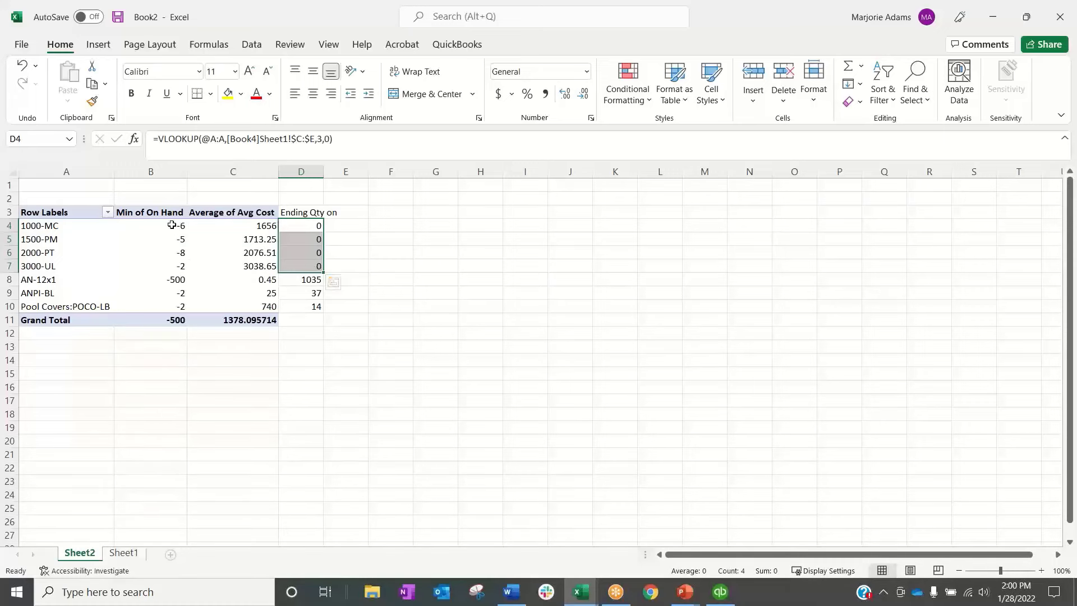
{"action": "mouse_move", "coordinate": [179, 267]}
{"action": "left_click_drag", "start_coordinate": [180, 226], "coordinate": [178, 268]}
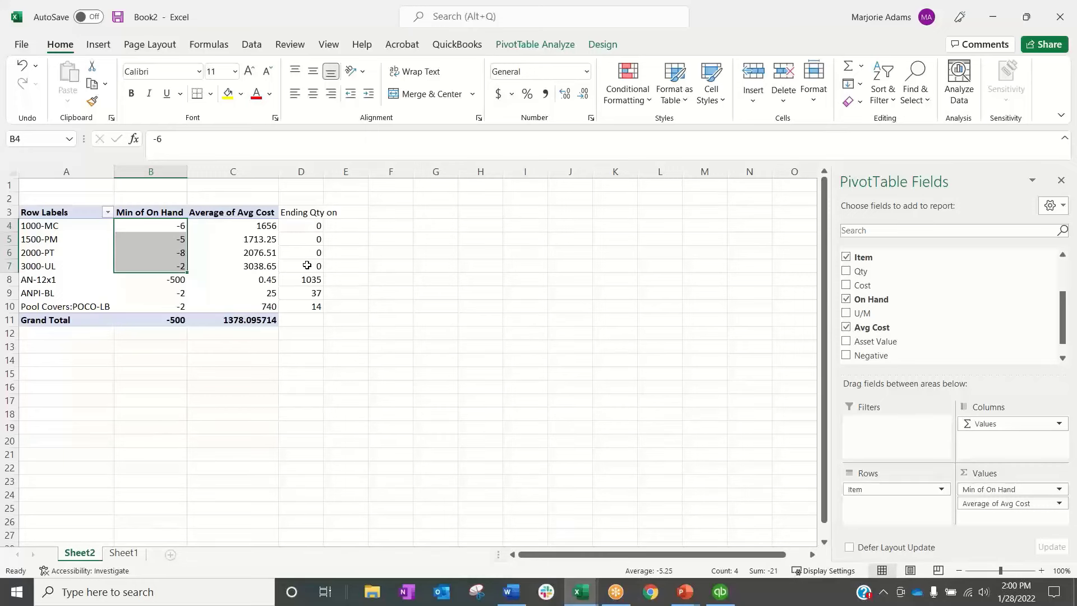
{"action": "left_click_drag", "start_coordinate": [318, 227], "coordinate": [316, 265]}
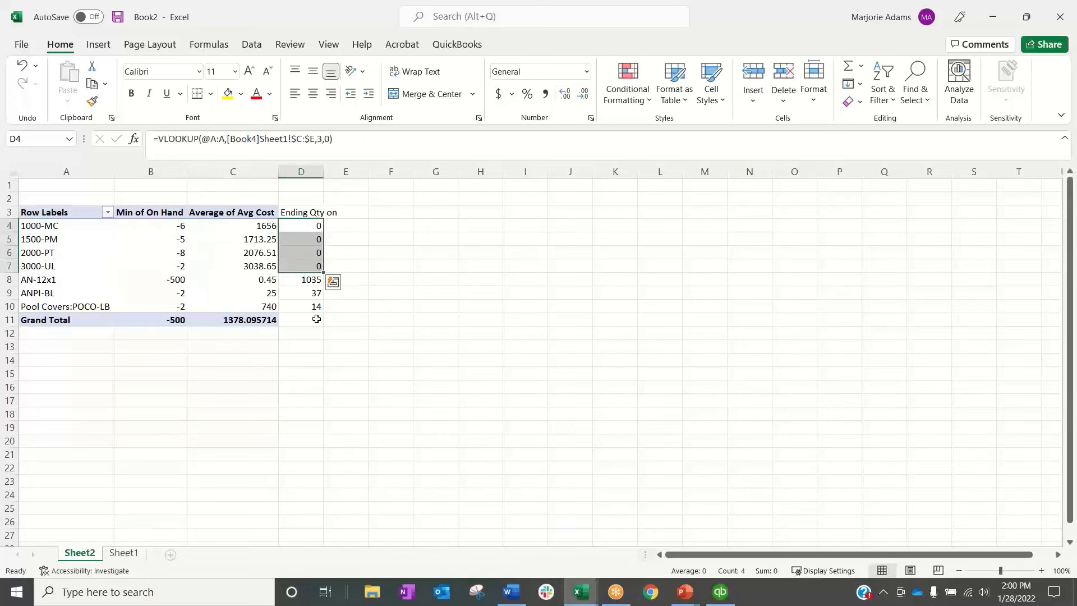
In E8, add AN-12x1's ending quantity in D8 and its minimum on hand in B8, and fill the formula down to E10
{"action": "left_click", "coordinate": [355, 281]}
{"action": "type", "text": "+"}
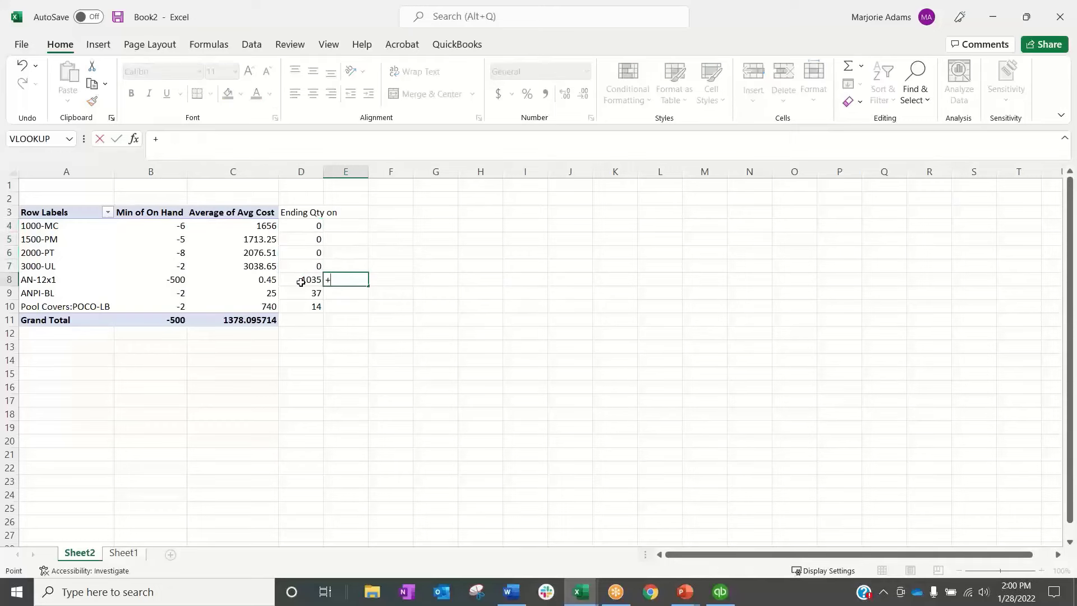
{"action": "left_click", "coordinate": [302, 281]}
{"action": "type", "text": "+"}
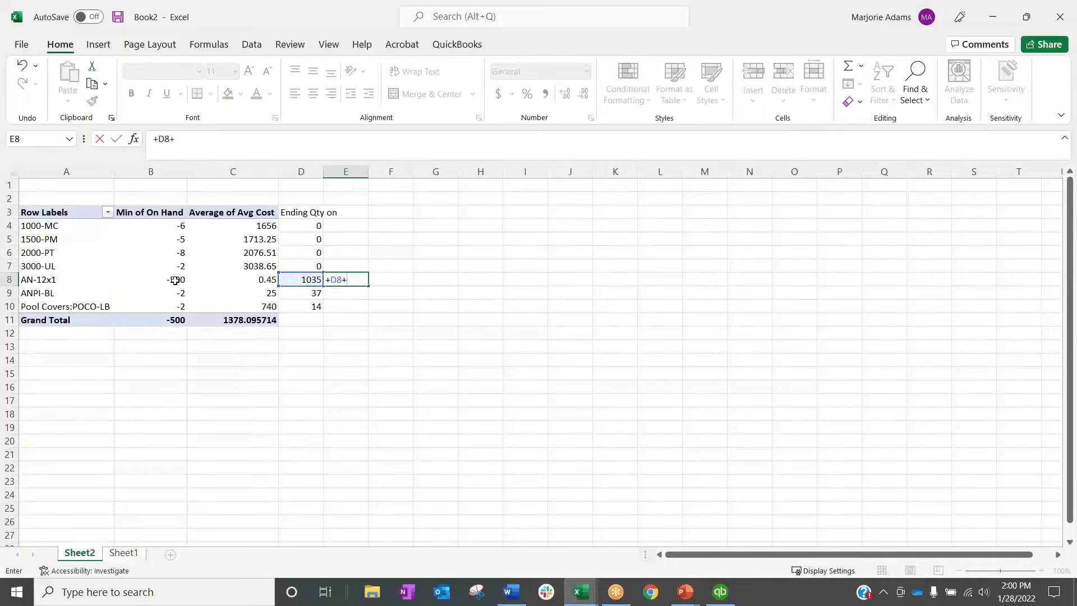
{"action": "left_click", "coordinate": [171, 281]}
{"action": "key", "text": "Return"}
{"action": "left_click", "coordinate": [353, 280]}
{"action": "left_click_drag", "start_coordinate": [369, 286], "coordinate": [368, 312]}
Replace the formula in E9 with the sum of ANPI-BL's ending quantity in D9 and its minimum on hand in B9
{"action": "left_click", "coordinate": [357, 293]}
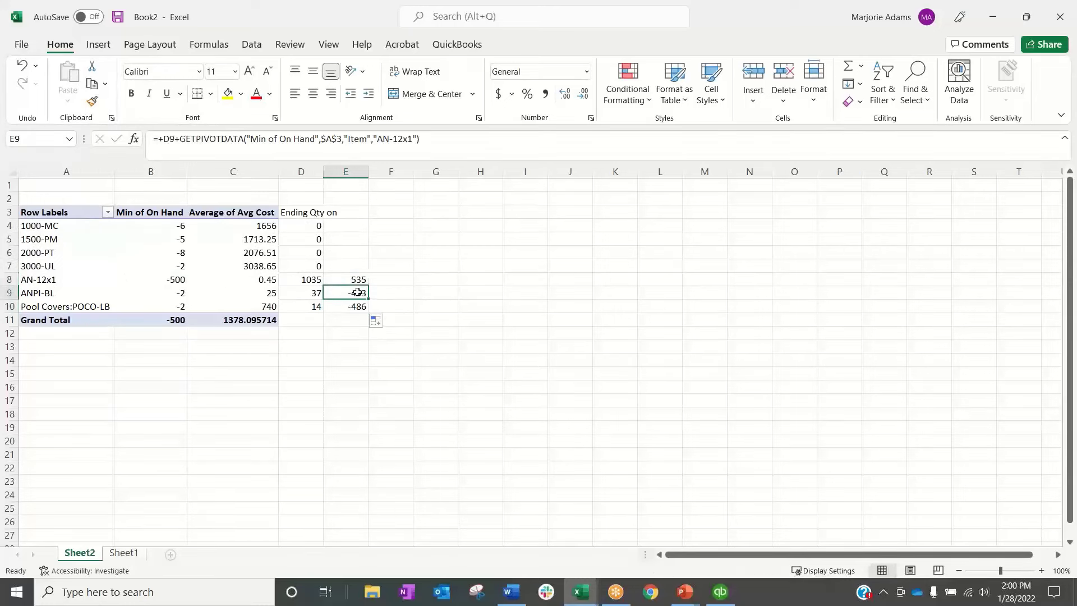
{"action": "type", "text": "+"}
{"action": "left_click", "coordinate": [315, 293]}
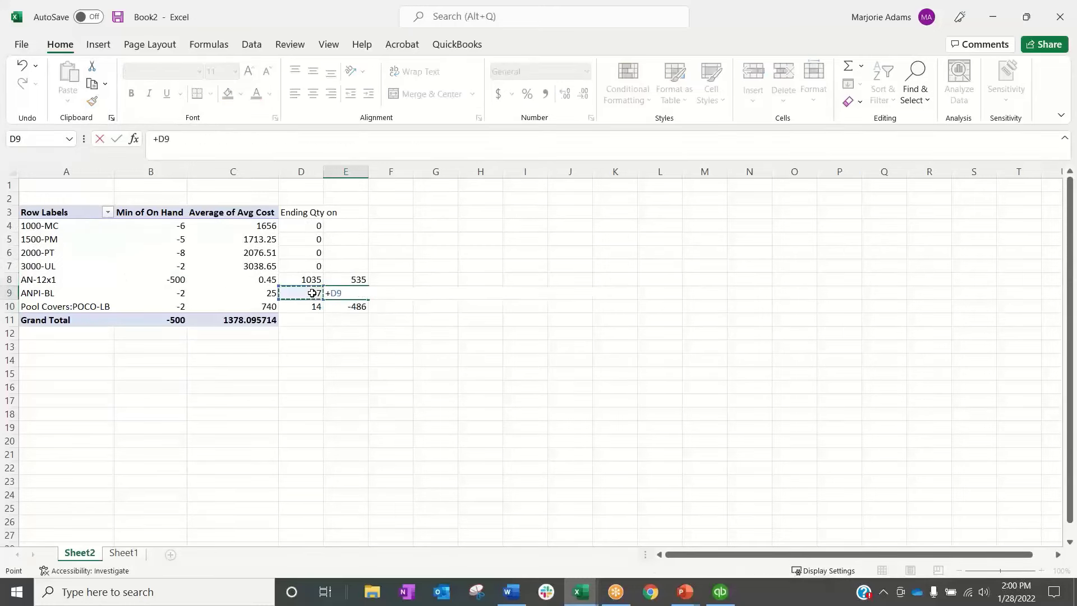
{"action": "type", "text": "+"}
{"action": "left_click", "coordinate": [175, 295]}
{"action": "key", "text": "Return"}
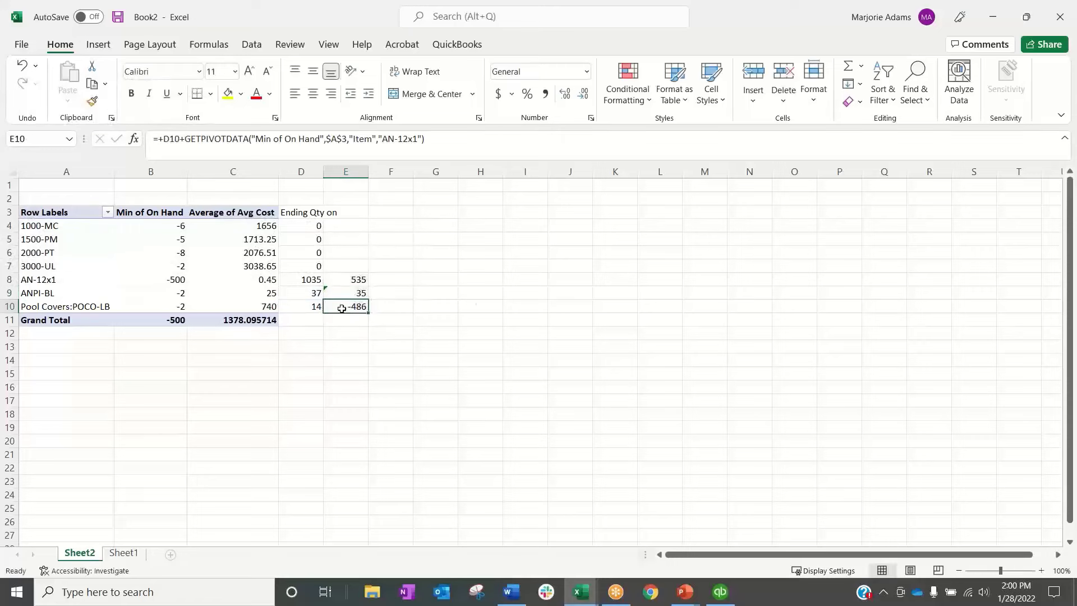
Replace the formula in E10 with the sum of D10 and B10 for Pool Covers:POCO-LB, and select E8:E10 for review
{"action": "type", "text": "+"}
{"action": "left_click", "coordinate": [303, 307]}
{"action": "type", "text": "+"}
{"action": "left_click", "coordinate": [176, 307]}
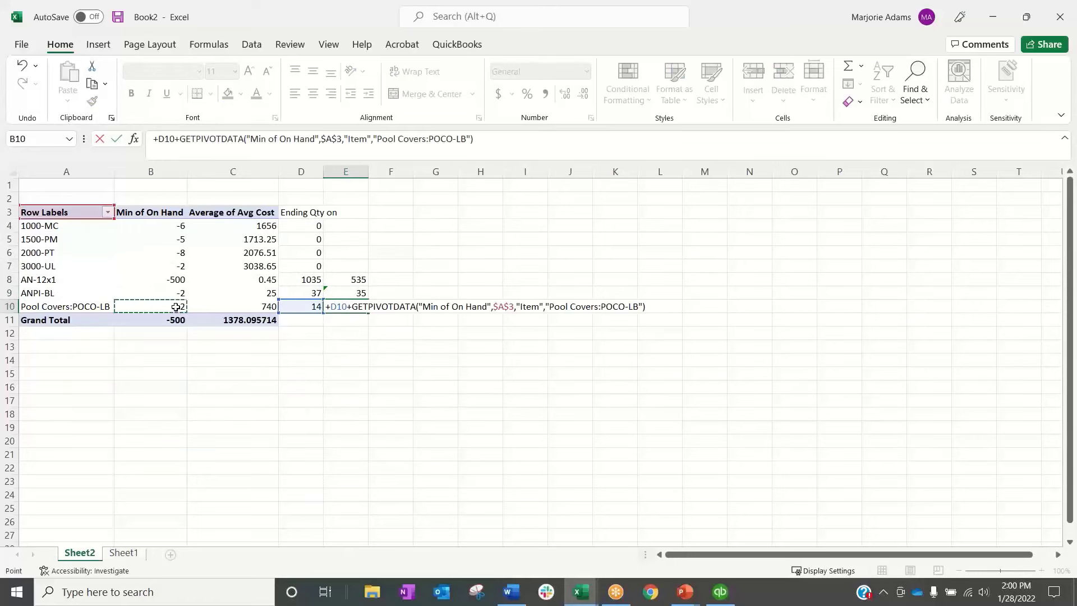
{"action": "key", "text": "Return"}
{"action": "left_click", "coordinate": [350, 282]}
{"action": "left_click_drag", "start_coordinate": [350, 282], "coordinate": [356, 306]}
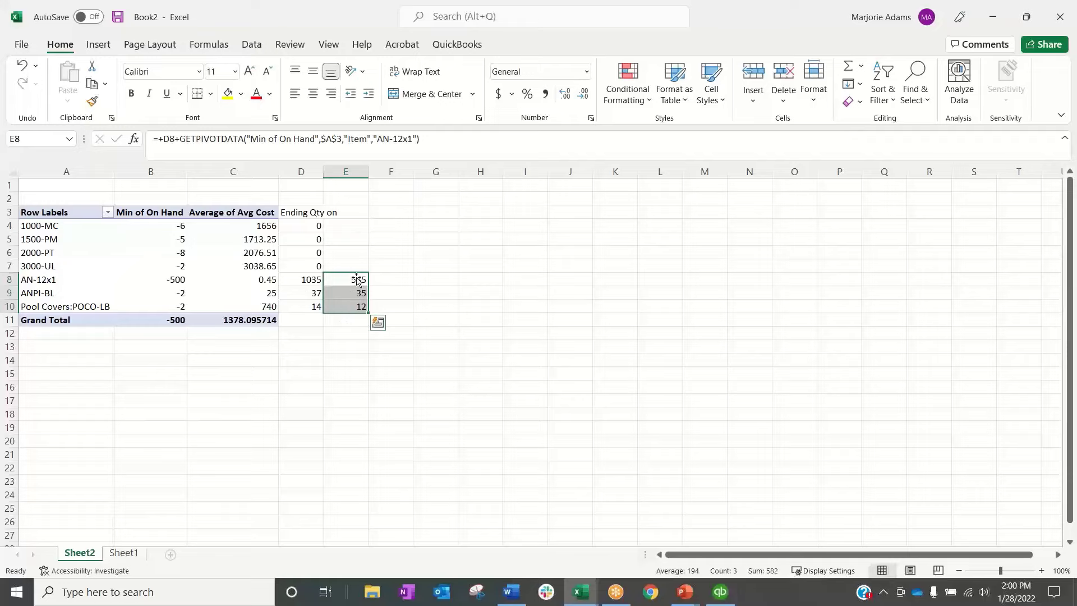
Return to the Batch Enter Transactions window in QuickBooks and set the first transaction's date to 01/31/2026
{"action": "left_click", "coordinate": [721, 591]}
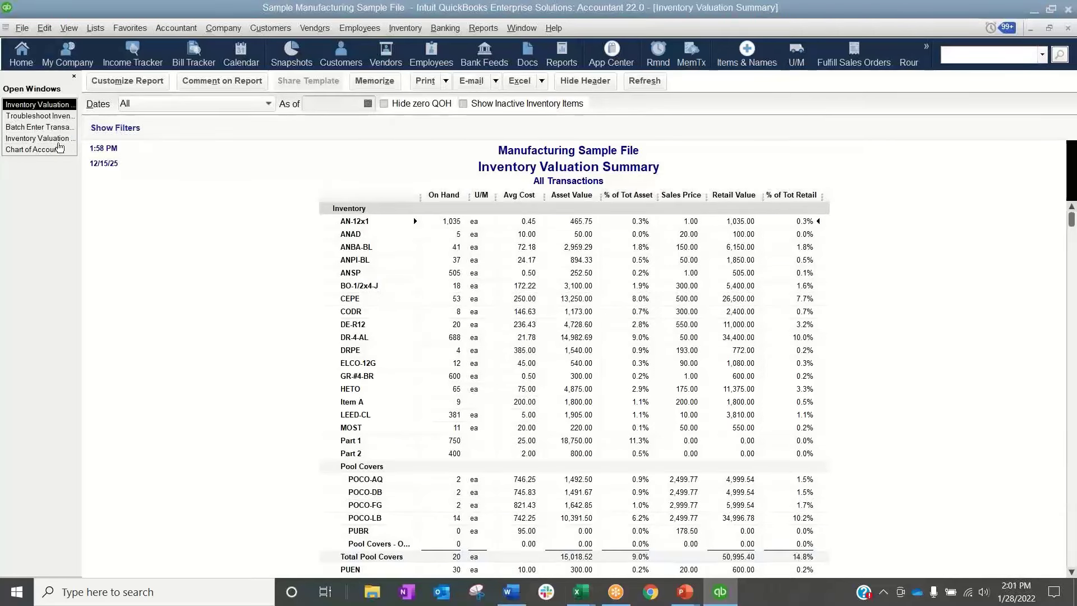
{"action": "left_click", "coordinate": [45, 126]}
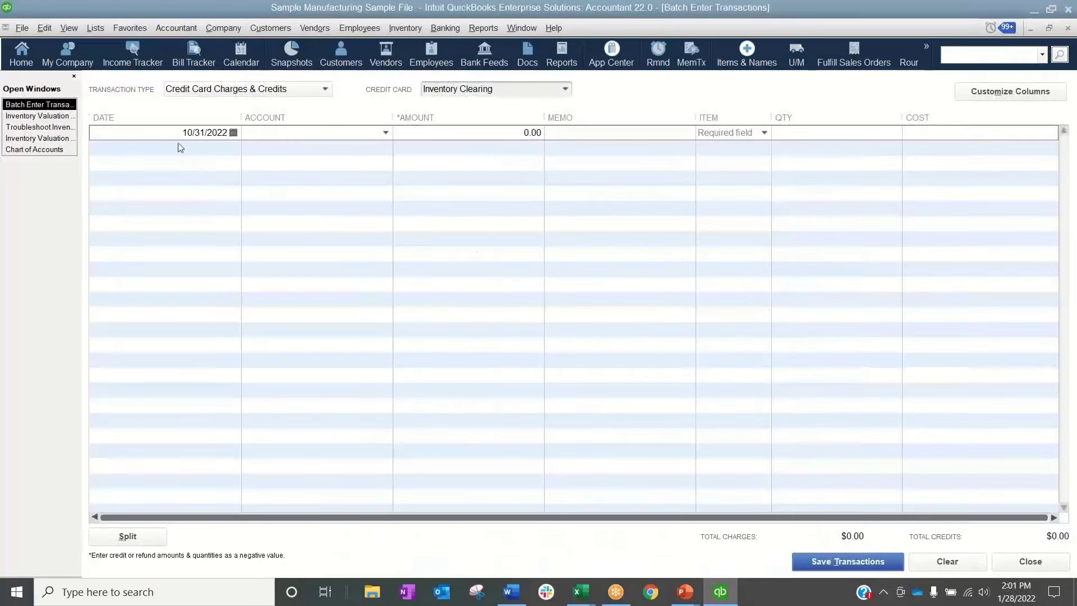
{"action": "left_click", "coordinate": [234, 134]}
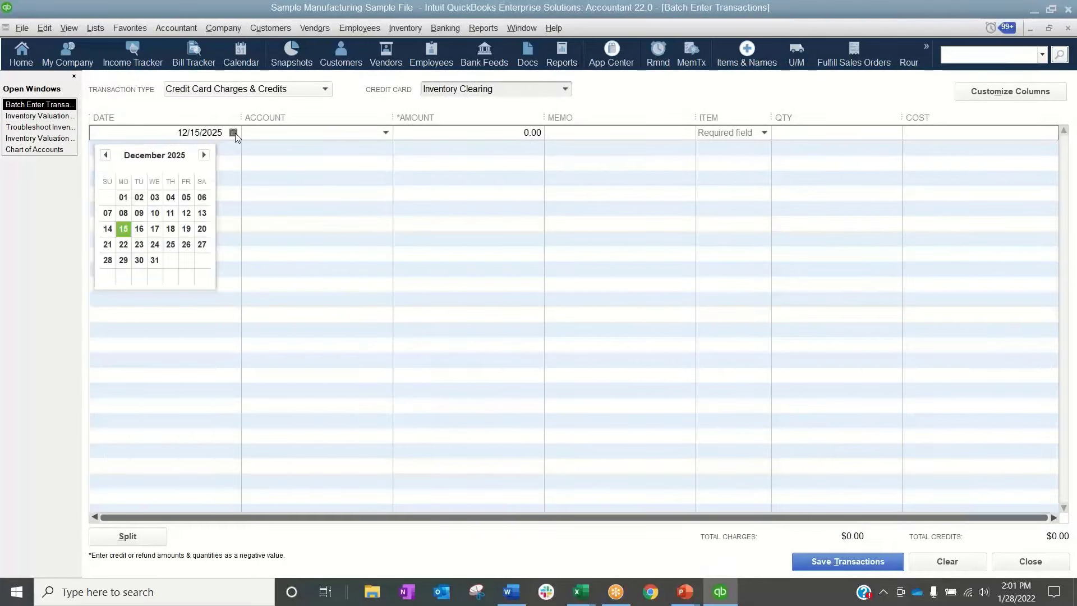
{"action": "left_click", "coordinate": [204, 155]}
{"action": "left_click", "coordinate": [201, 260]}
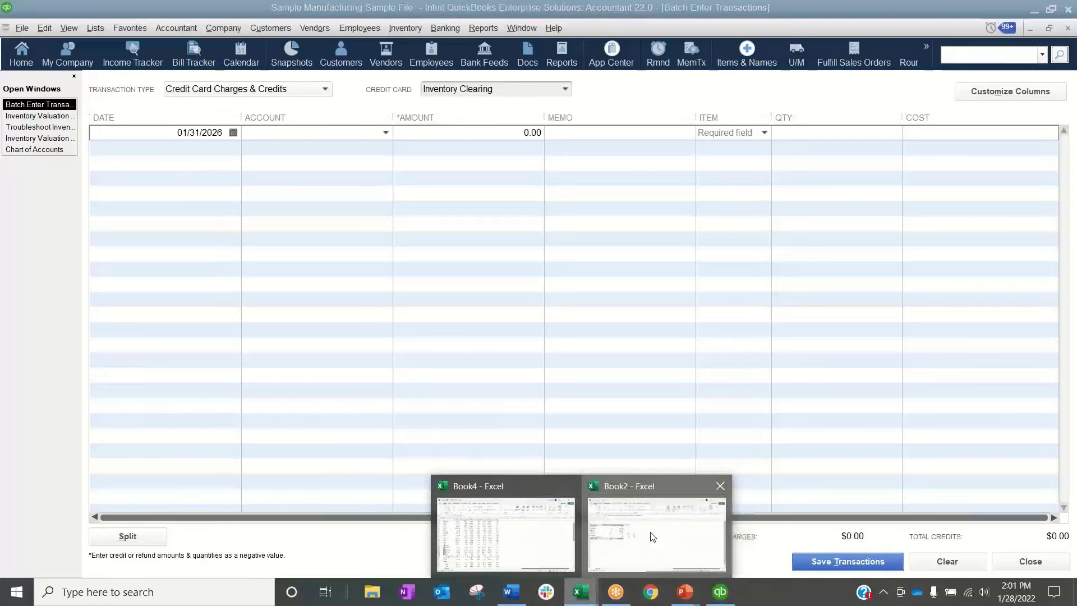
Copy the item names AN-12x1, ANPI-BL and Pool Covers:POCO-LB from Book2 A8:A10 into the batch's Item column in QuickBooks
{"action": "left_click", "coordinate": [653, 524]}
{"action": "left_click_drag", "start_coordinate": [67, 280], "coordinate": [66, 303]}
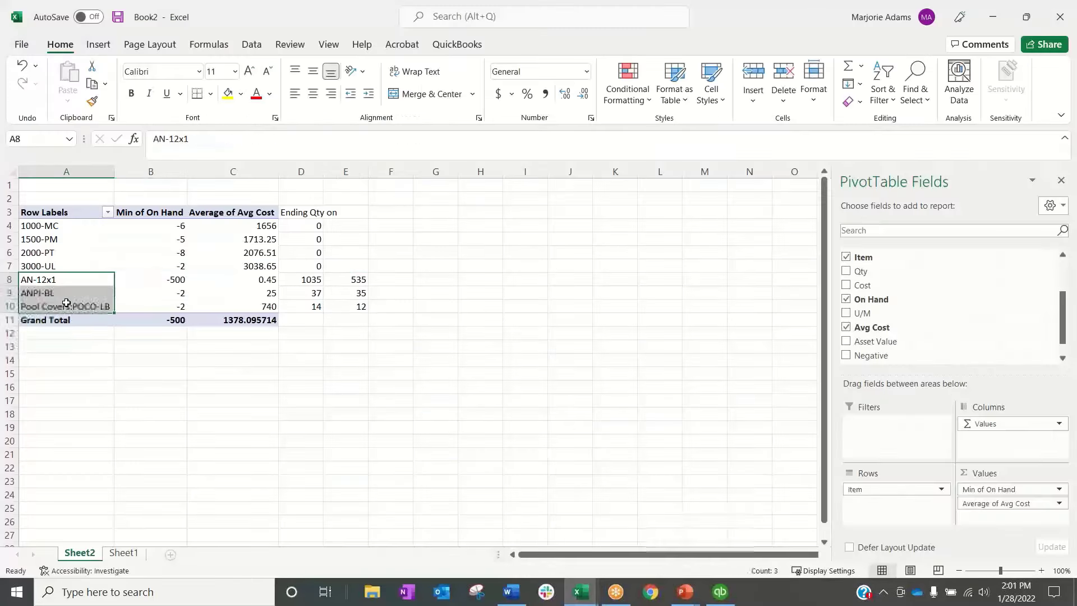
{"action": "key", "text": "ctrl+c"}
{"action": "left_click", "coordinate": [721, 592]}
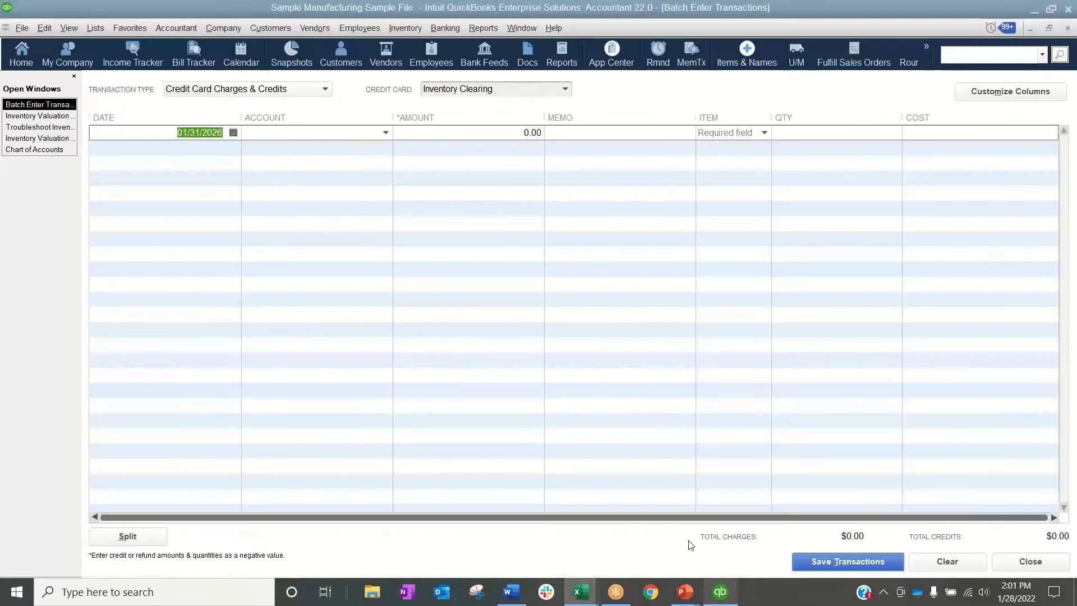
{"action": "left_click", "coordinate": [713, 134]}
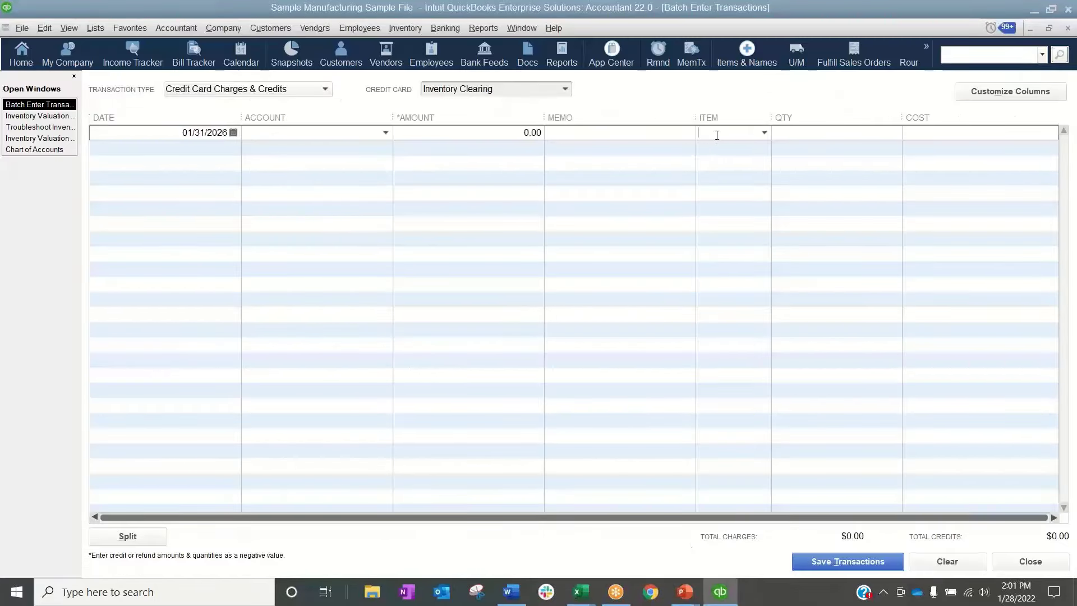
{"action": "key", "text": "ctrl+v"}
Copy the minimum on-hand quantities -500, -2 and -2 from Excel cells B8:B10 into the Qty column of the QuickBooks batch
{"action": "left_click", "coordinate": [581, 592]}
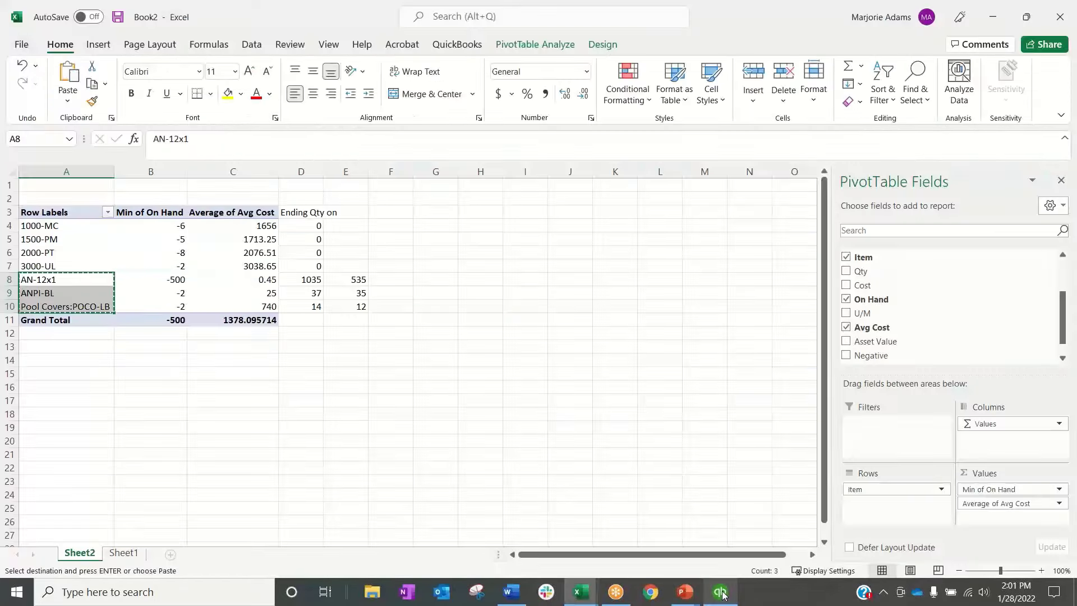
{"action": "left_click_drag", "start_coordinate": [369, 275], "coordinate": [365, 308]}
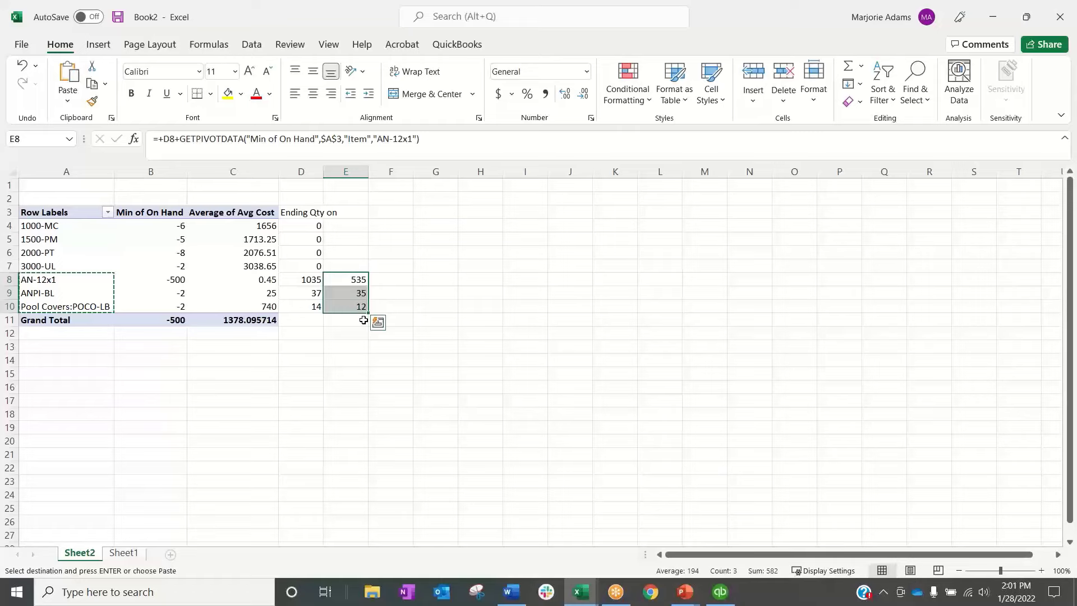
{"action": "left_click_drag", "start_coordinate": [174, 280], "coordinate": [176, 306]}
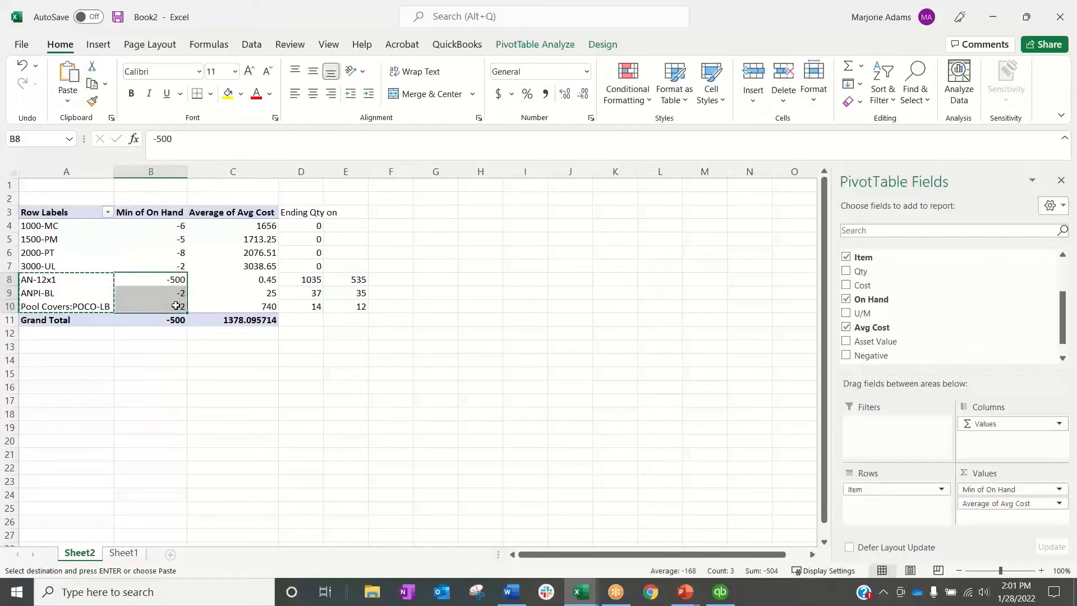
{"action": "key", "text": "ctrl+c"}
{"action": "left_click", "coordinate": [720, 592]}
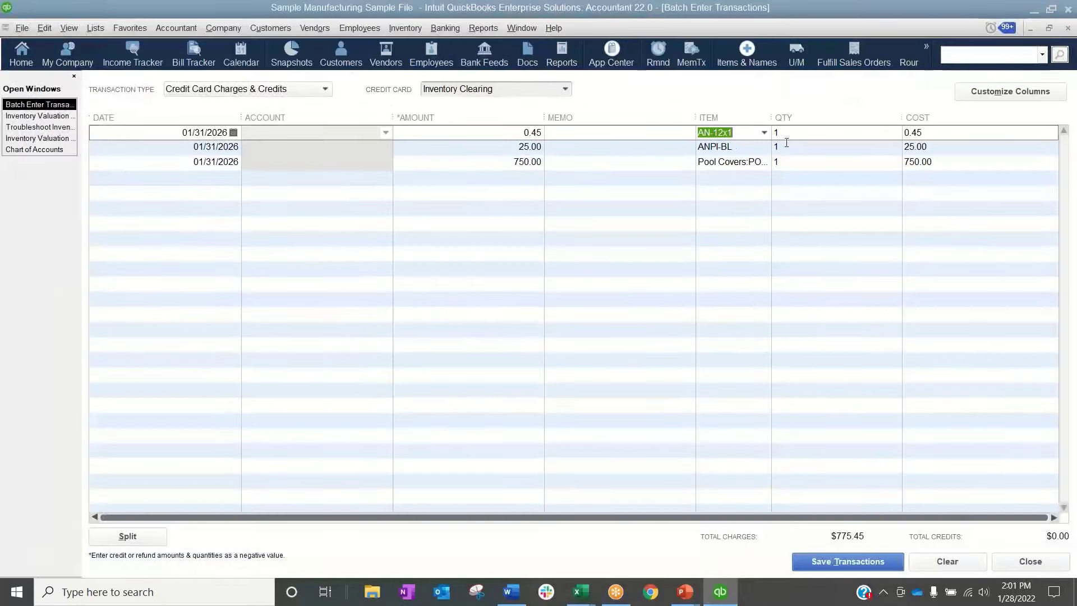
{"action": "left_click", "coordinate": [803, 133]}
{"action": "key", "text": "ctrl+v"}
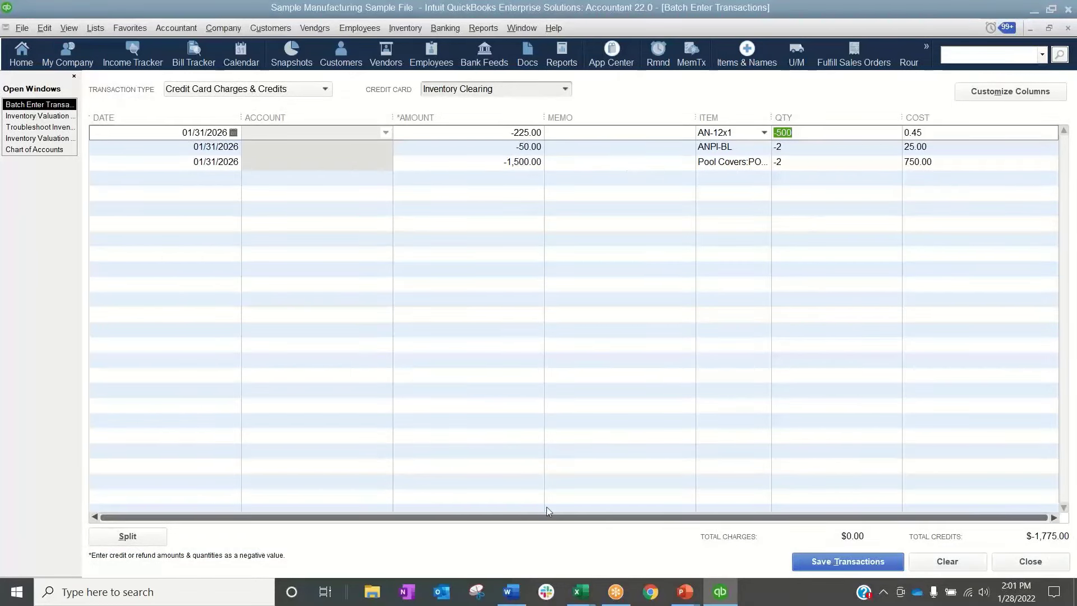
Copy the average costs 0.45, 25 and 740 from Excel cells C8:C10 into the Cost column of the QuickBooks batch
{"action": "left_click", "coordinate": [581, 592]}
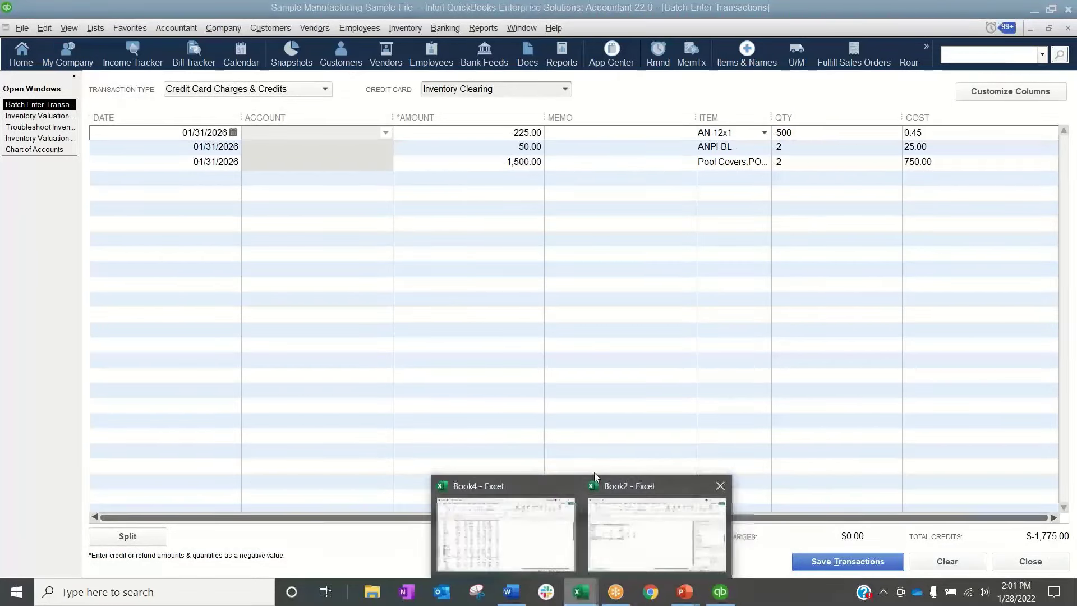
{"action": "left_click", "coordinate": [696, 493]}
{"action": "left_click", "coordinate": [293, 320]}
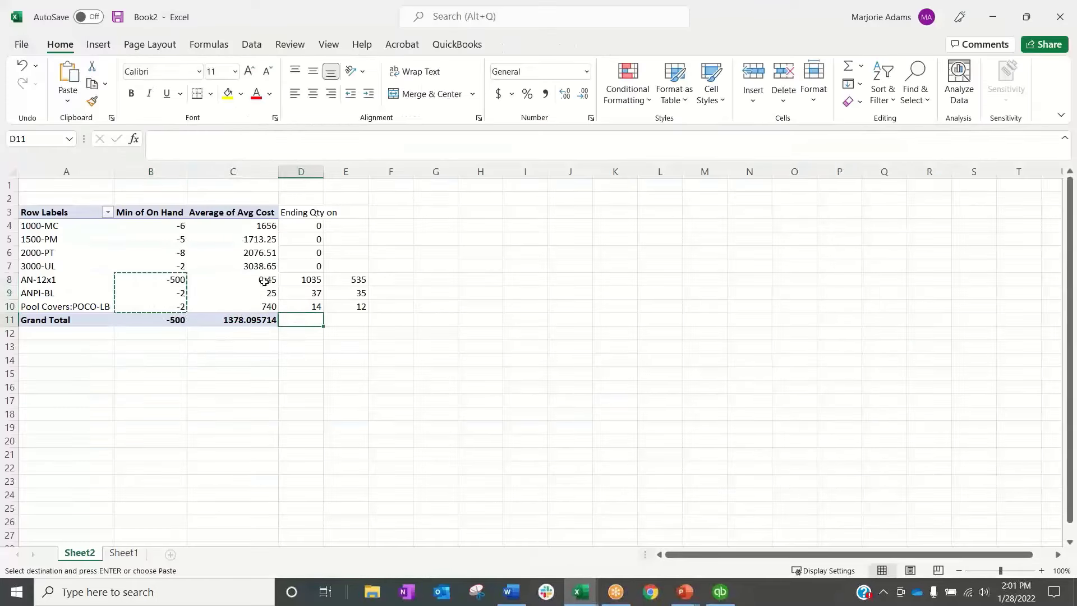
{"action": "left_click_drag", "start_coordinate": [269, 279], "coordinate": [270, 306]}
{"action": "left_click", "coordinate": [271, 317]}
{"action": "key", "text": "ctrl+c"}
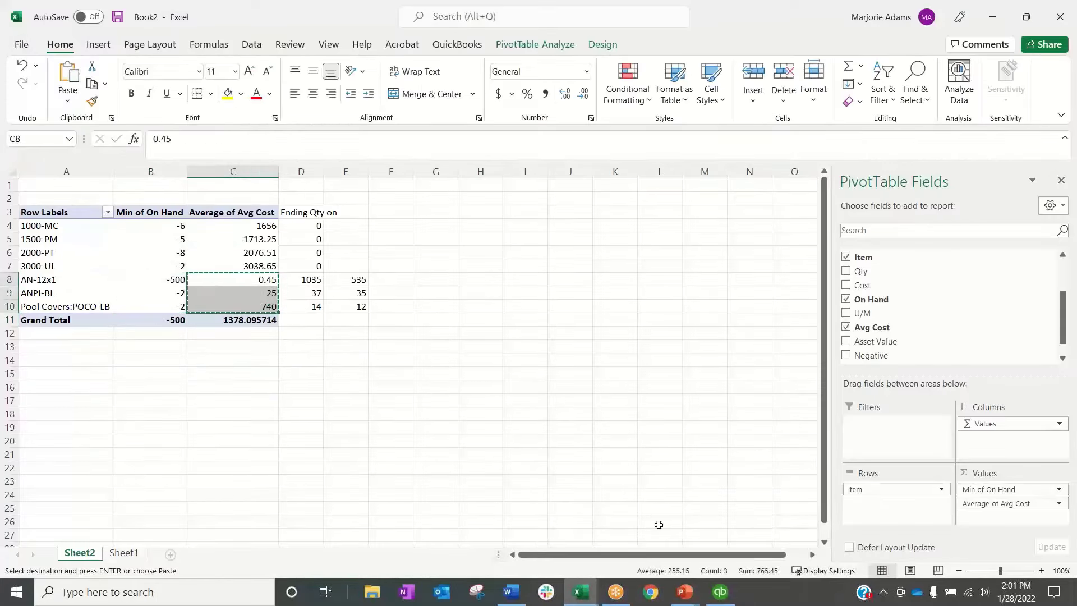
{"action": "left_click", "coordinate": [720, 592]}
{"action": "left_click", "coordinate": [957, 136]}
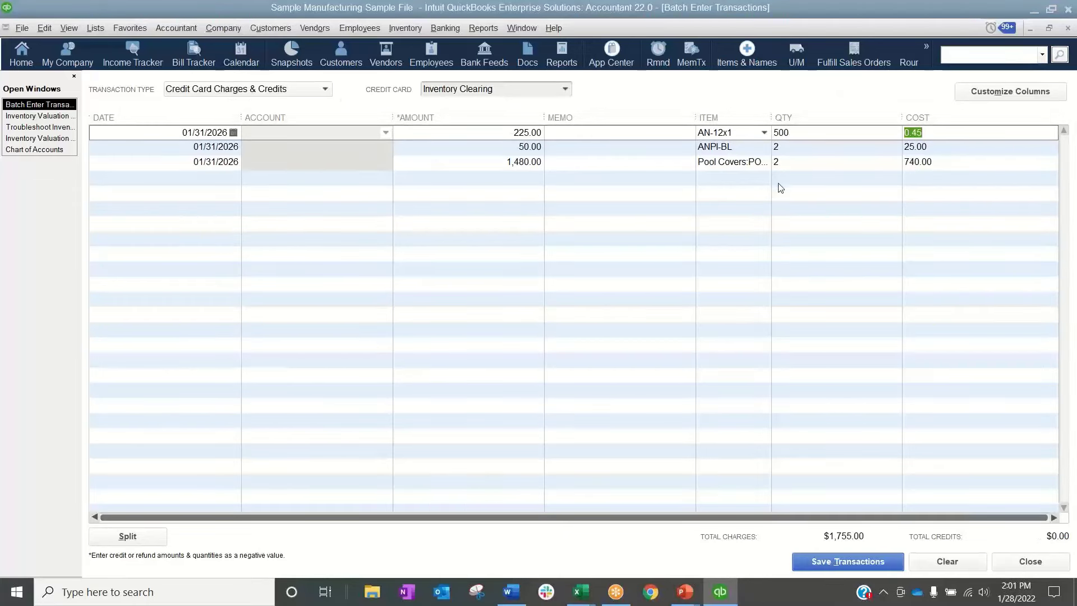
Re-copy Excel's B8:B10 over the QuickBooks batch quantities so that they are -500, -2 and -2
{"action": "left_click", "coordinate": [581, 592]}
{"action": "left_click", "coordinate": [602, 564]}
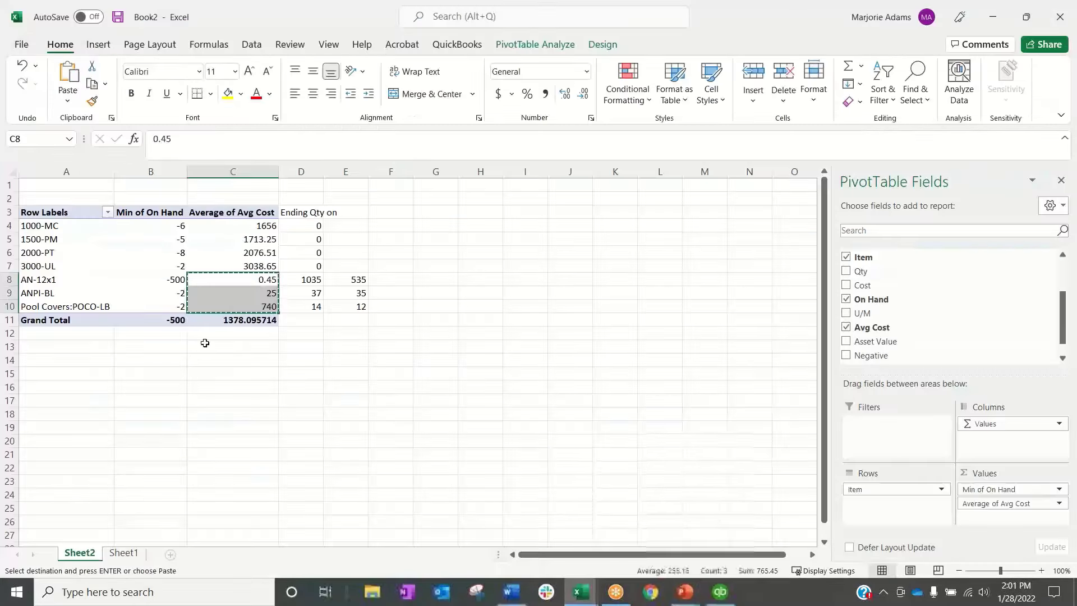
{"action": "left_click_drag", "start_coordinate": [150, 280], "coordinate": [151, 306]}
{"action": "key", "text": "ctrl+c"}
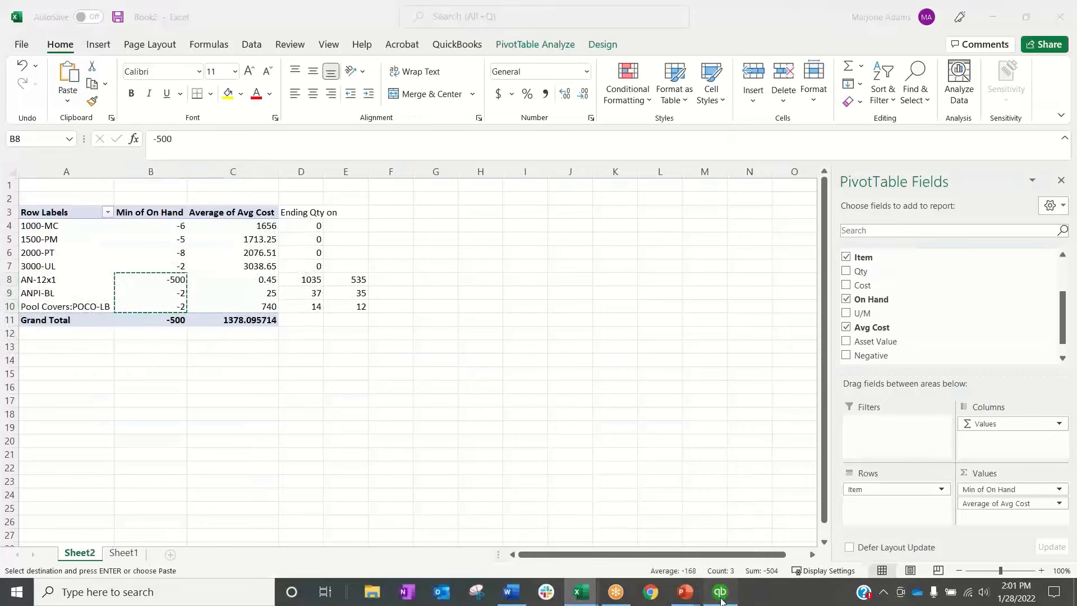
{"action": "left_click", "coordinate": [720, 591]}
{"action": "left_click", "coordinate": [806, 137]}
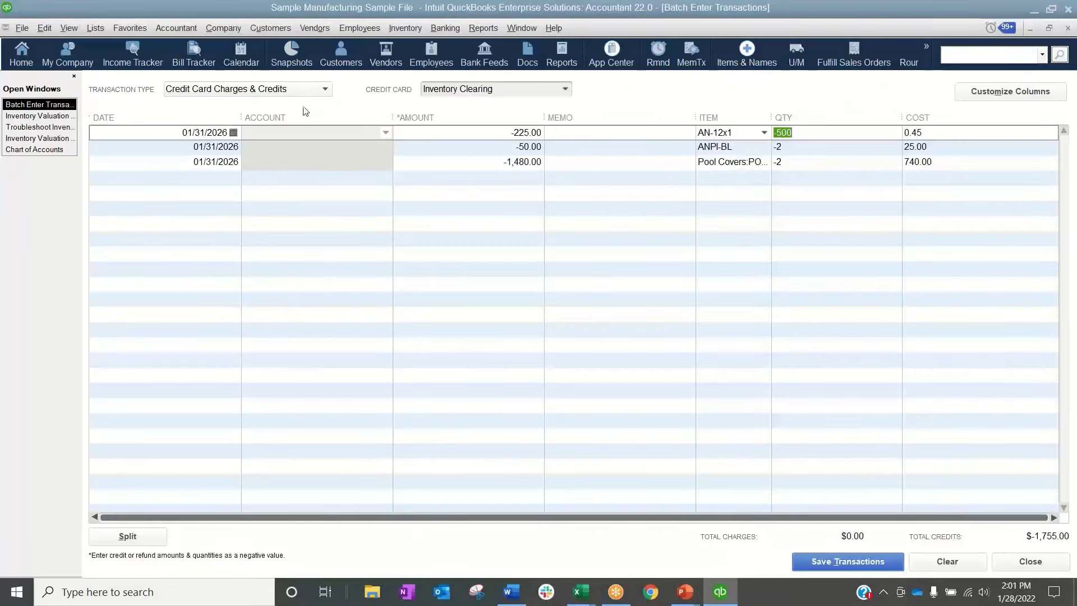
Save the batch to the Inventory Clearing account, accepting the confirmations, and return to the Inventory Valuation Summary to check the on-hand quantities
{"action": "left_click", "coordinate": [864, 562]}
{"action": "left_click", "coordinate": [513, 222]}
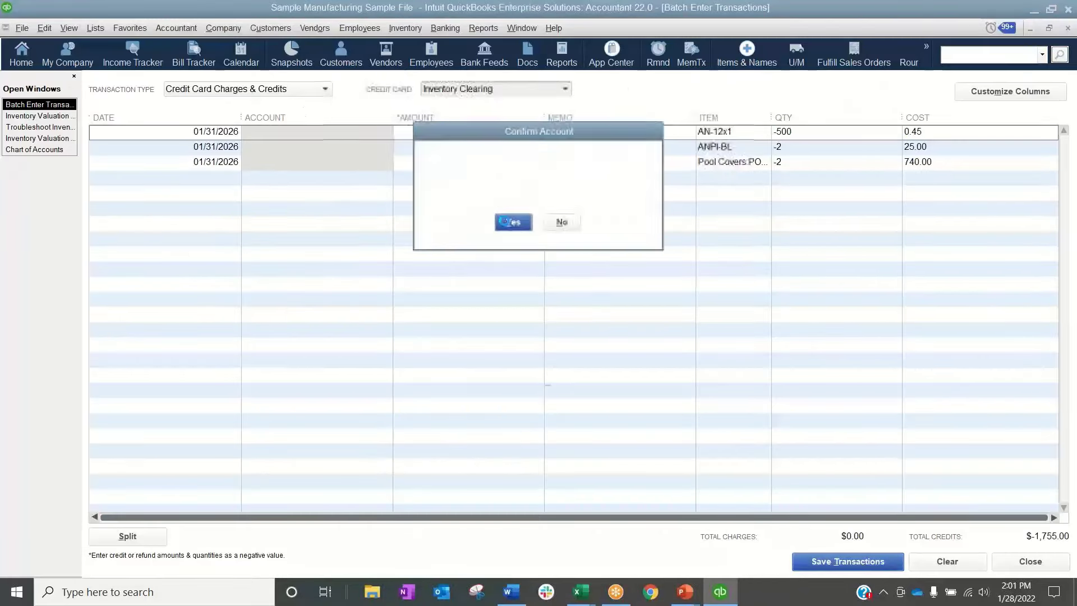
{"action": "left_click", "coordinate": [537, 182]}
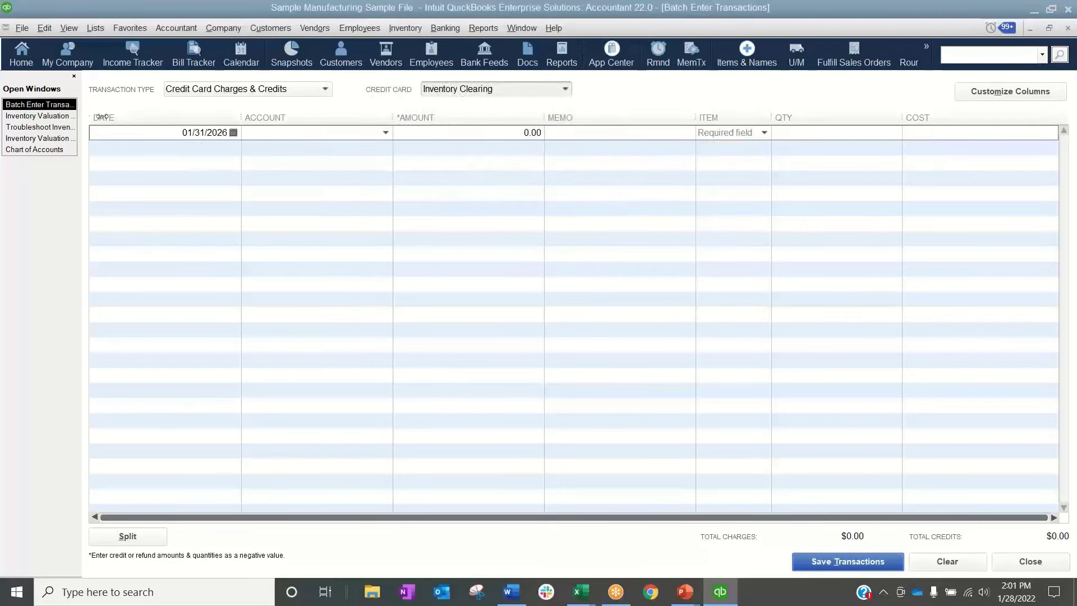
{"action": "left_click", "coordinate": [37, 116]}
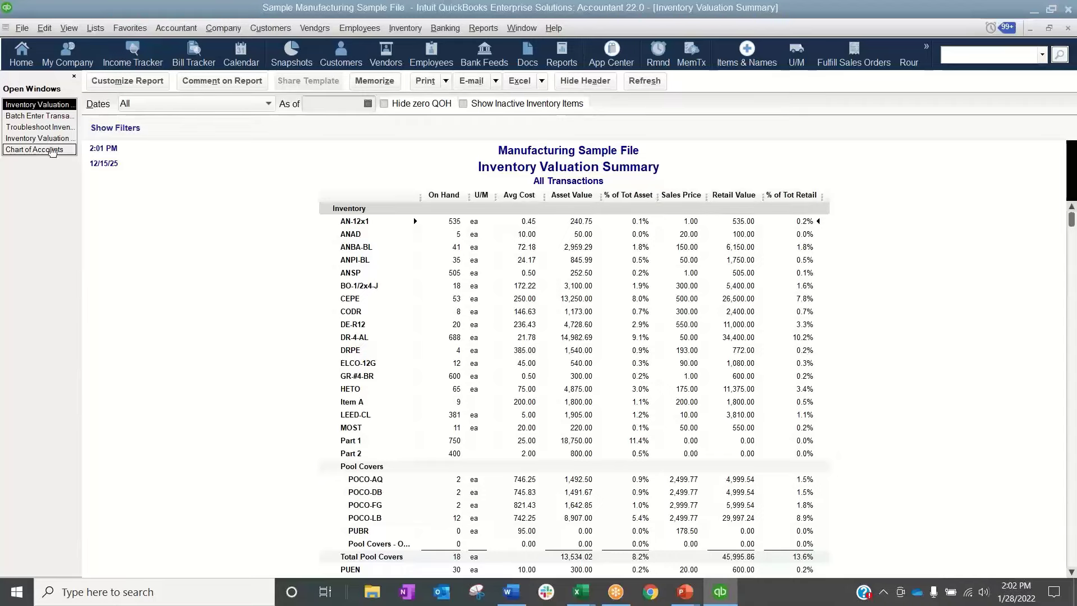
Open the Chart of Accounts, find the Inventory Clearing credit card account and open its register
{"action": "left_click", "coordinate": [95, 28]}
{"action": "left_click", "coordinate": [115, 42]}
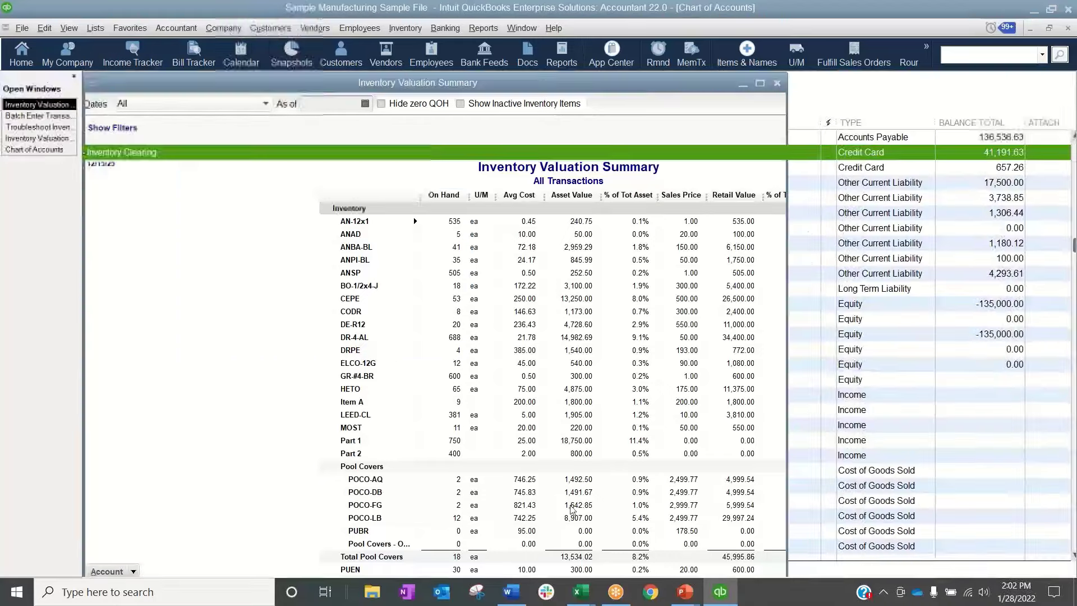
{"action": "scroll", "coordinate": [179, 348], "scroll_direction": "down", "scroll_amount": 4}
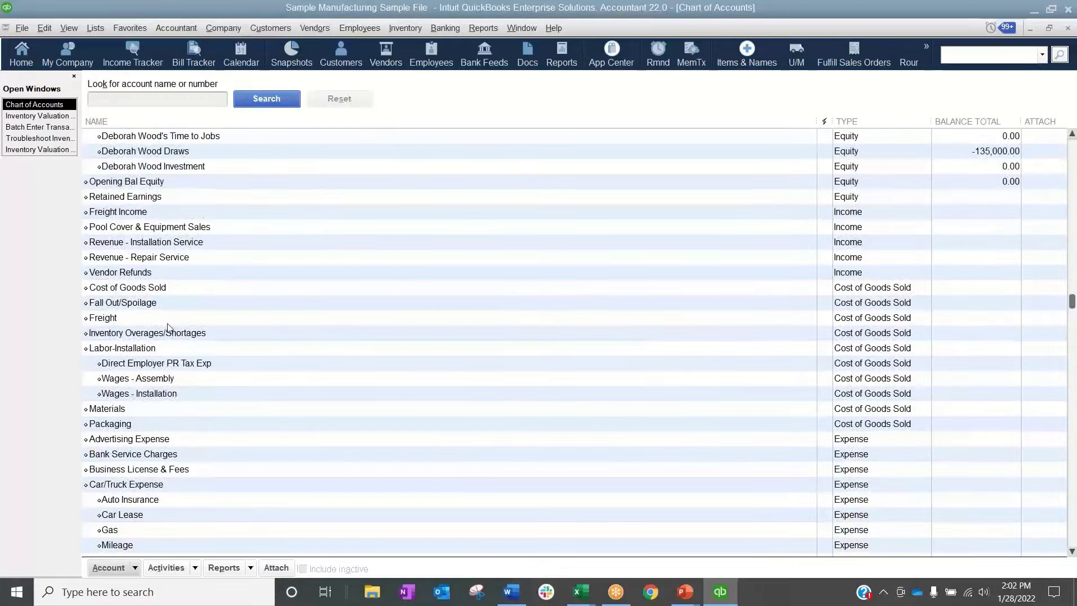
{"action": "scroll", "coordinate": [173, 339], "scroll_direction": "up", "scroll_amount": 2}
{"action": "scroll", "coordinate": [173, 339], "scroll_direction": "up", "scroll_amount": 5}
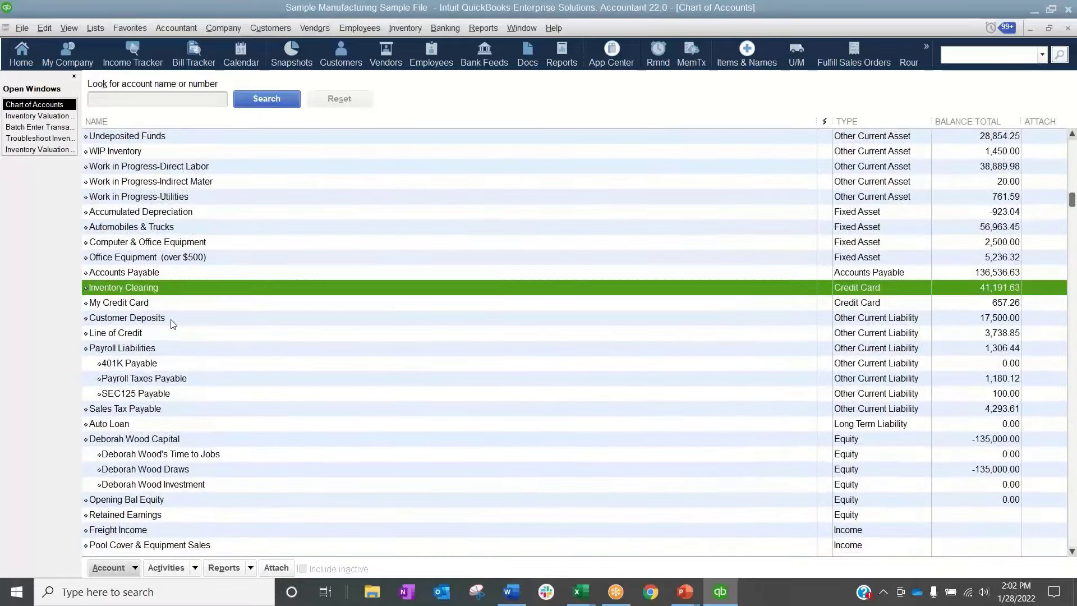
{"action": "double_click", "coordinate": [171, 291]}
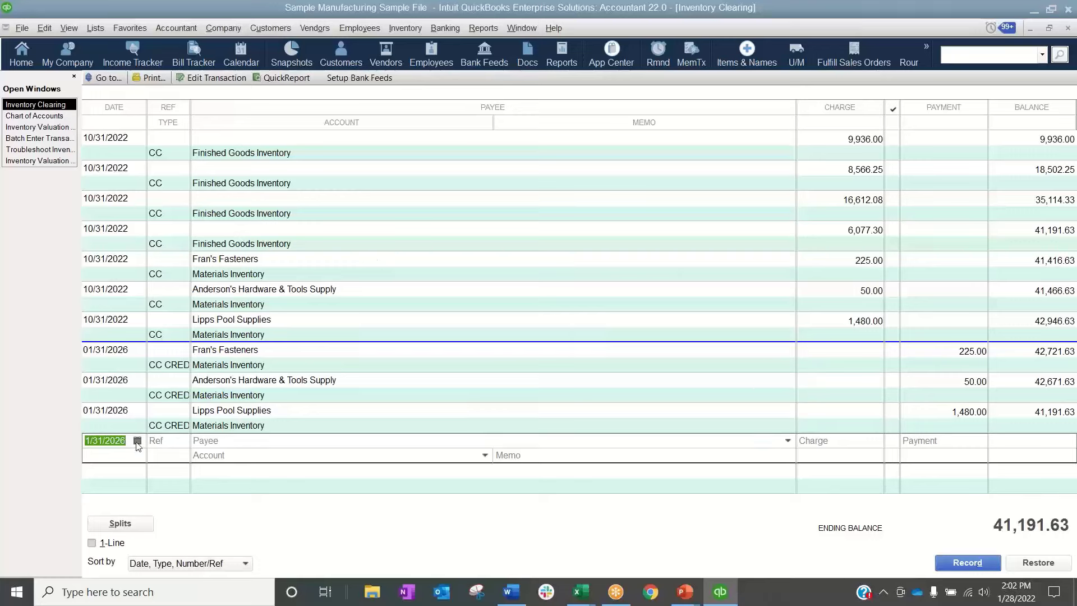
Record a 01/31/2026 payment of 41,191.63 to the Materials cost of goods sold account, accepting the future-date warning
{"action": "left_click", "coordinate": [249, 454]}
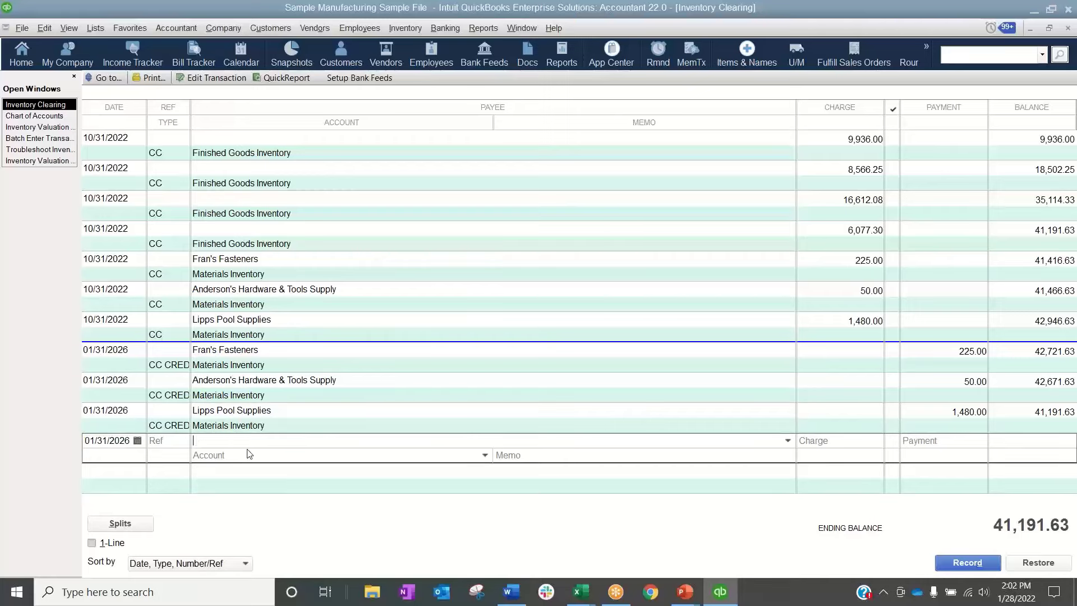
{"action": "type", "text": "Mate"}
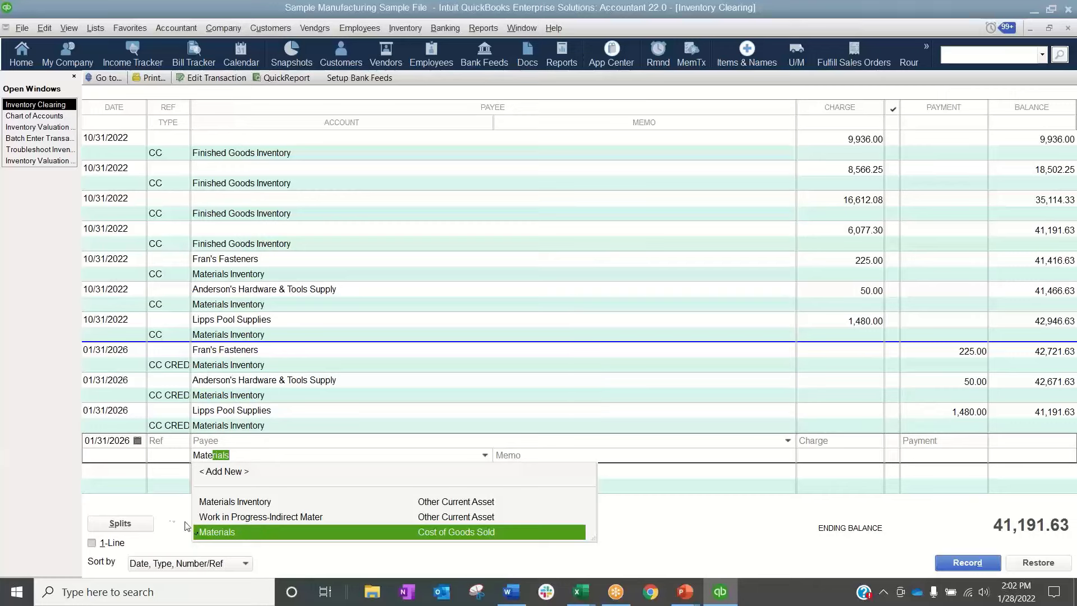
{"action": "left_click", "coordinate": [209, 533]}
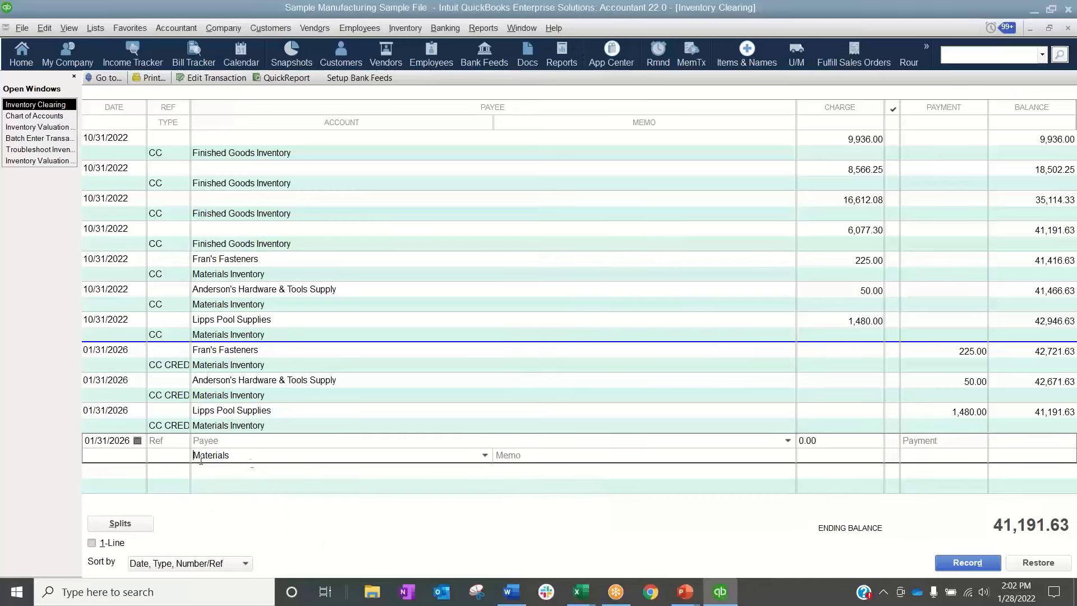
{"action": "left_click", "coordinate": [569, 452]}
{"action": "left_click", "coordinate": [875, 446]}
{"action": "left_click", "coordinate": [971, 439]}
{"action": "type", "text": "41,191.63"}
{"action": "left_click", "coordinate": [970, 561]}
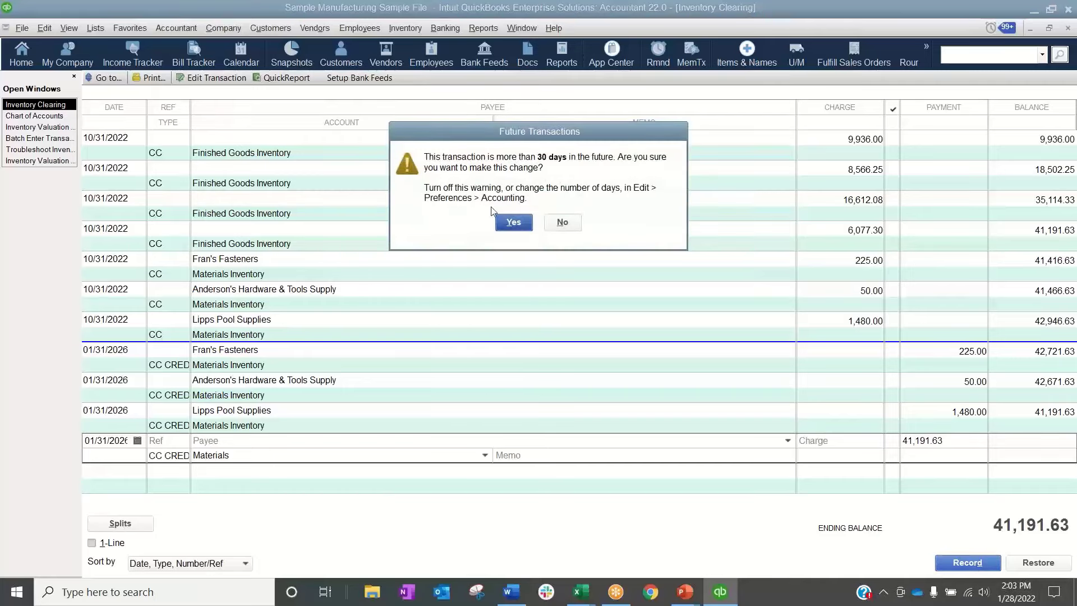
{"action": "left_click", "coordinate": [506, 224]}
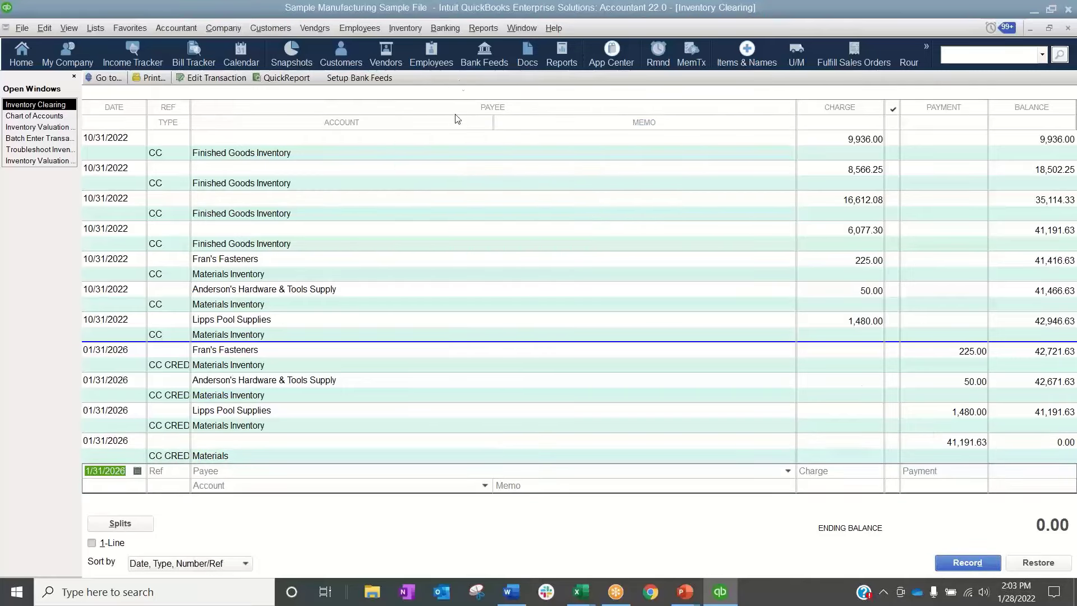
Begin reconciling the Inventory Clearing credit card with statement date 11/30/2025 and ending balance 0.00, and mark all transactions as cleared
{"action": "left_click", "coordinate": [447, 28]}
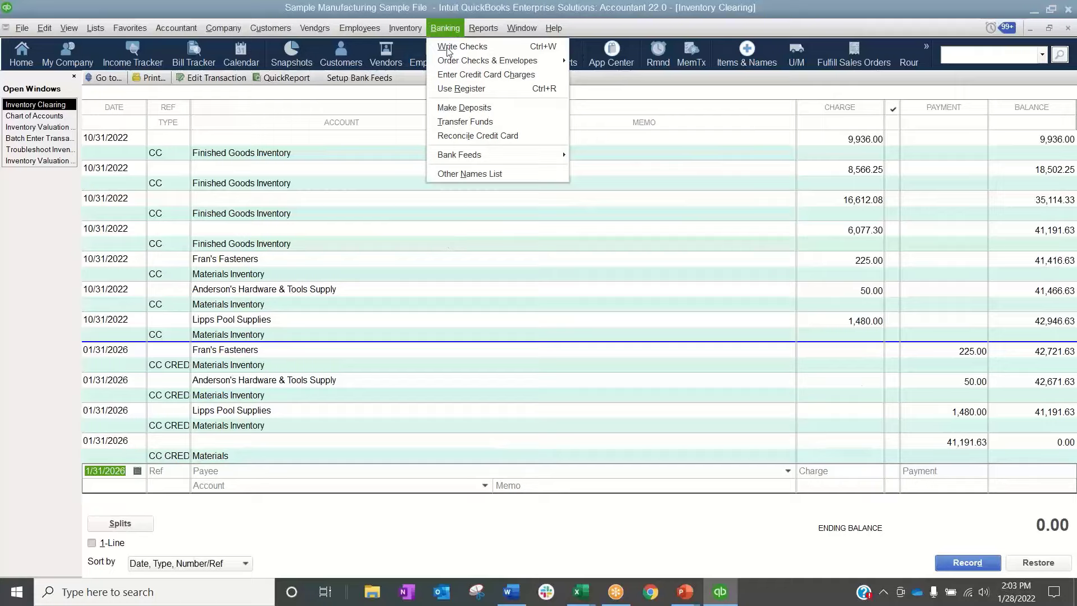
{"action": "left_click", "coordinate": [474, 136]}
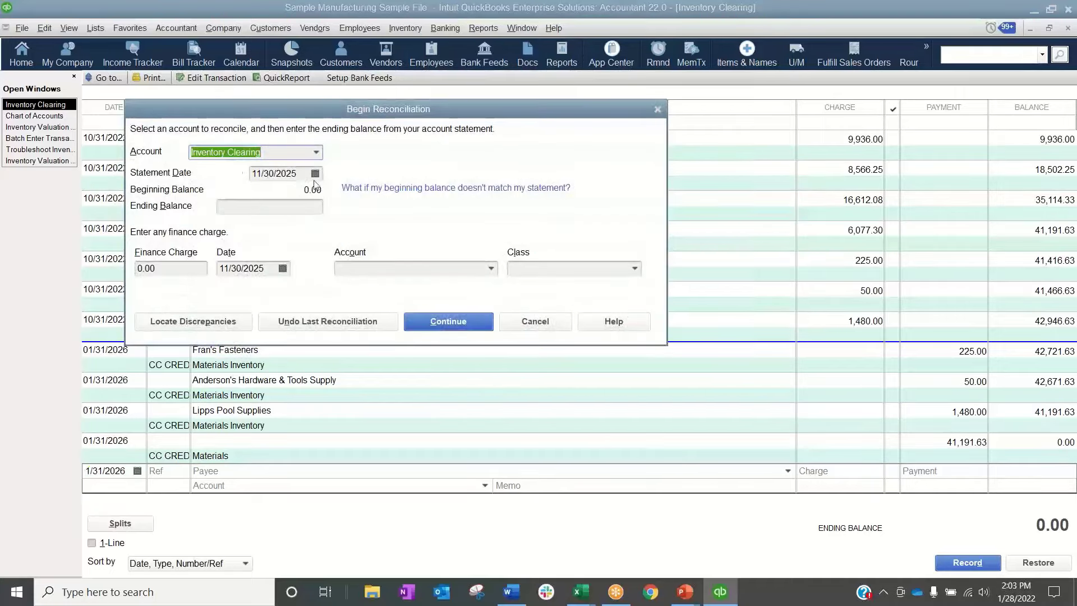
{"action": "left_click", "coordinate": [448, 321]}
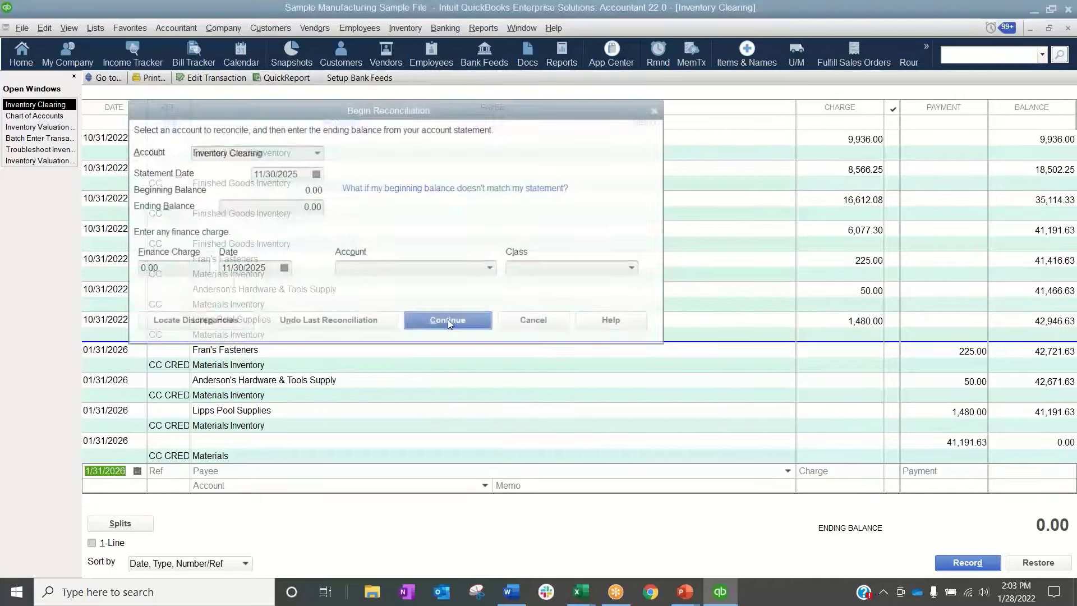
{"action": "left_click", "coordinate": [493, 452]}
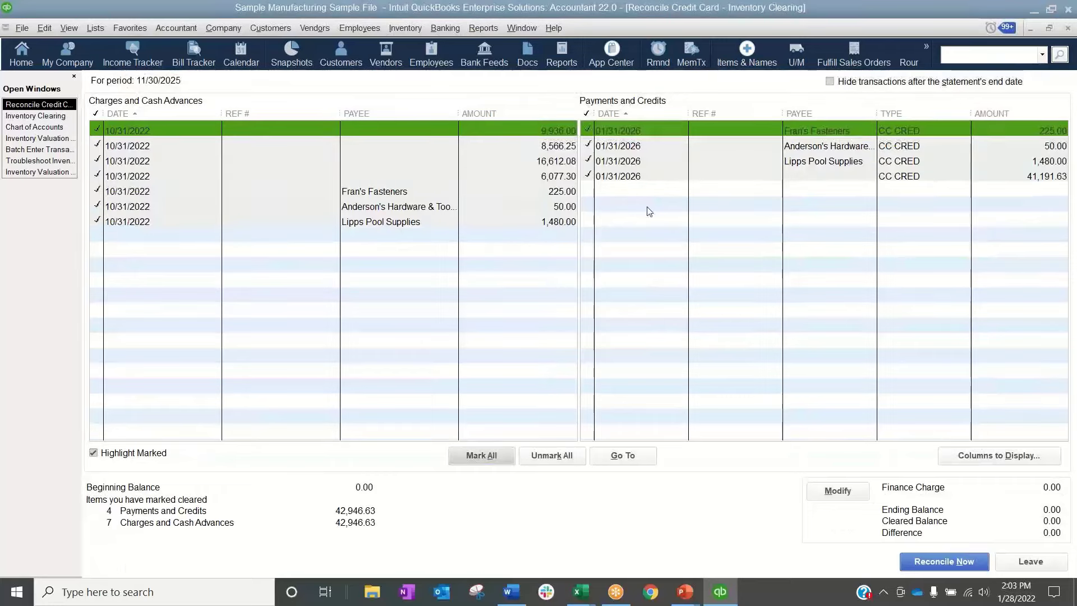
Complete the Inventory Clearing reconciliation and close the account's register and the Chart of Accounts to return to the Inventory Valuation Summary
{"action": "left_click", "coordinate": [944, 561]}
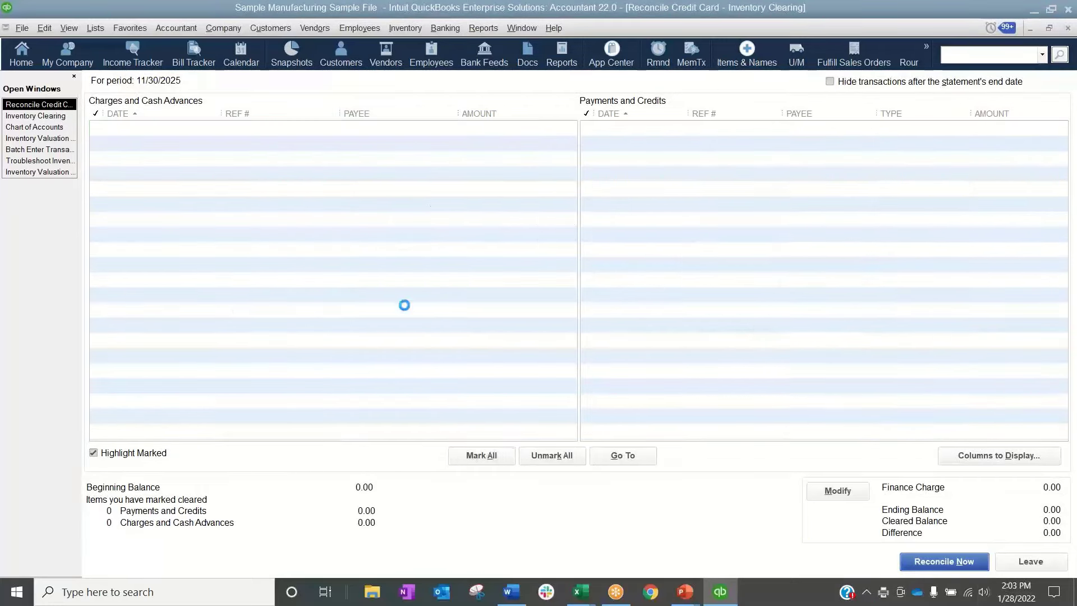
{"action": "left_click", "coordinate": [282, 272]}
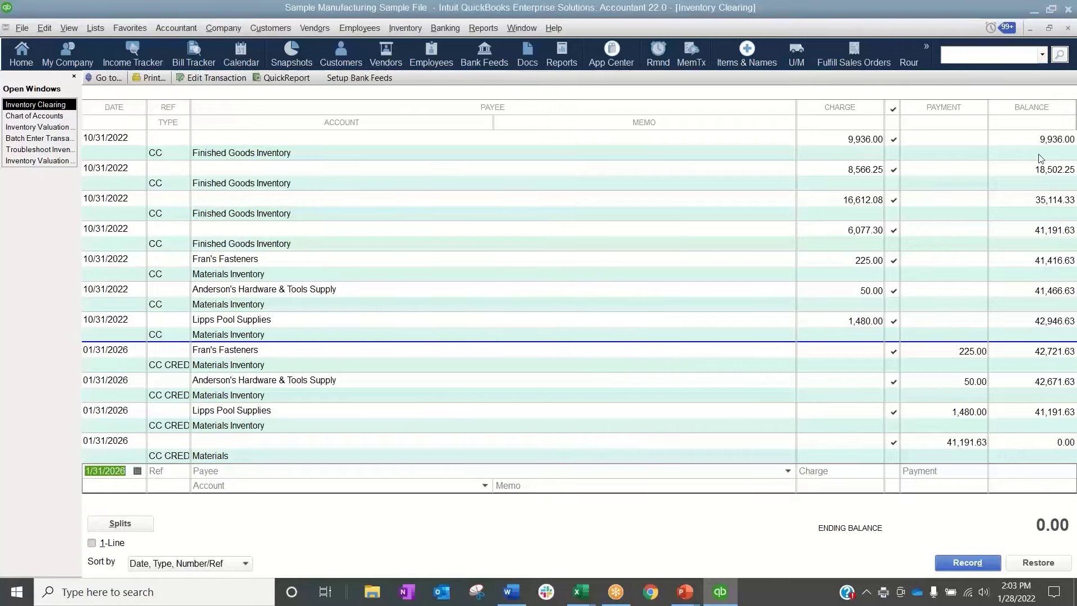
{"action": "left_click", "coordinate": [1068, 28]}
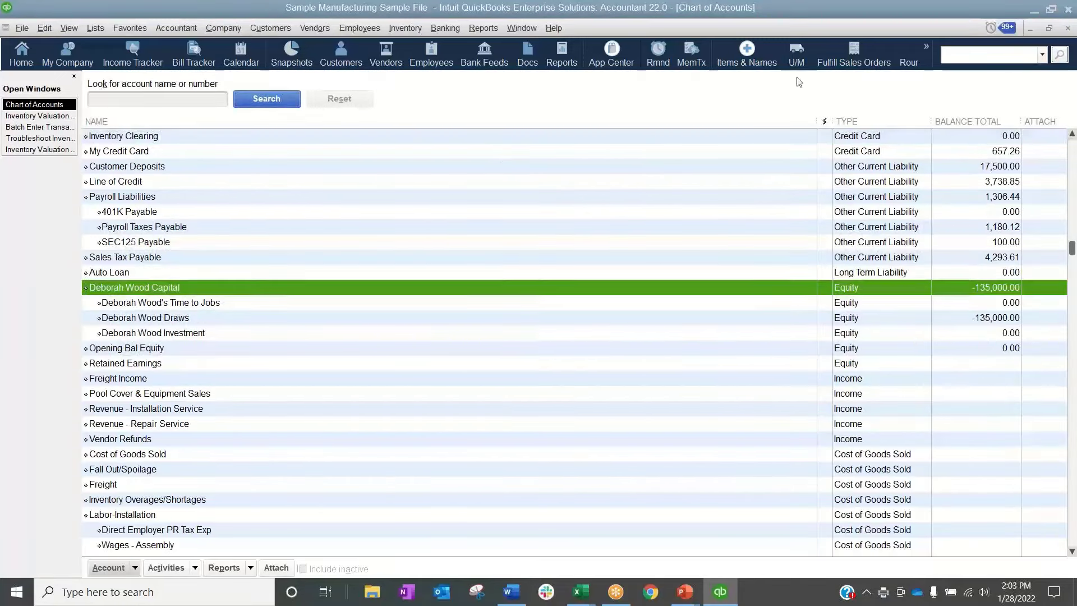
{"action": "left_click", "coordinate": [1068, 30]}
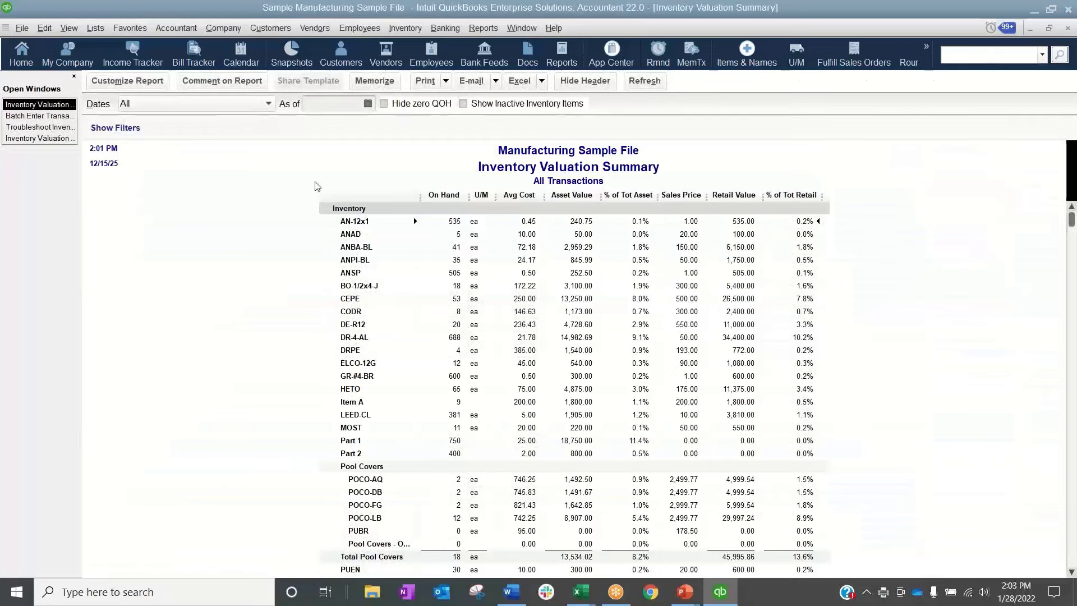
Switch to the running PowerPoint slide show and advance from the Never Negative Inventory slide through the future courses to the closing contact slide
{"action": "mouse_move", "coordinate": [682, 596]}
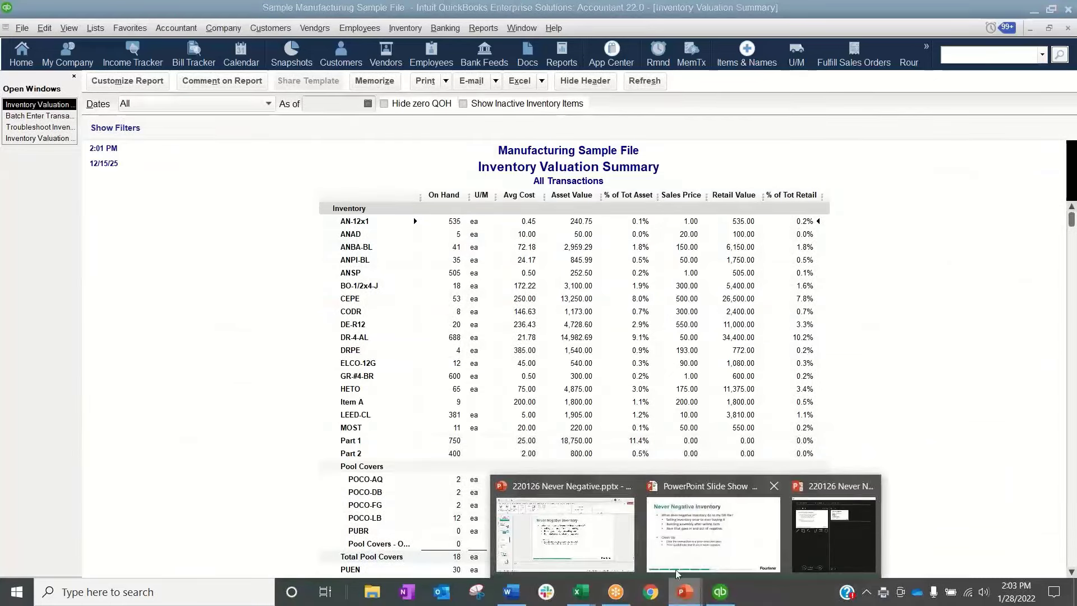
{"action": "left_click", "coordinate": [687, 559]}
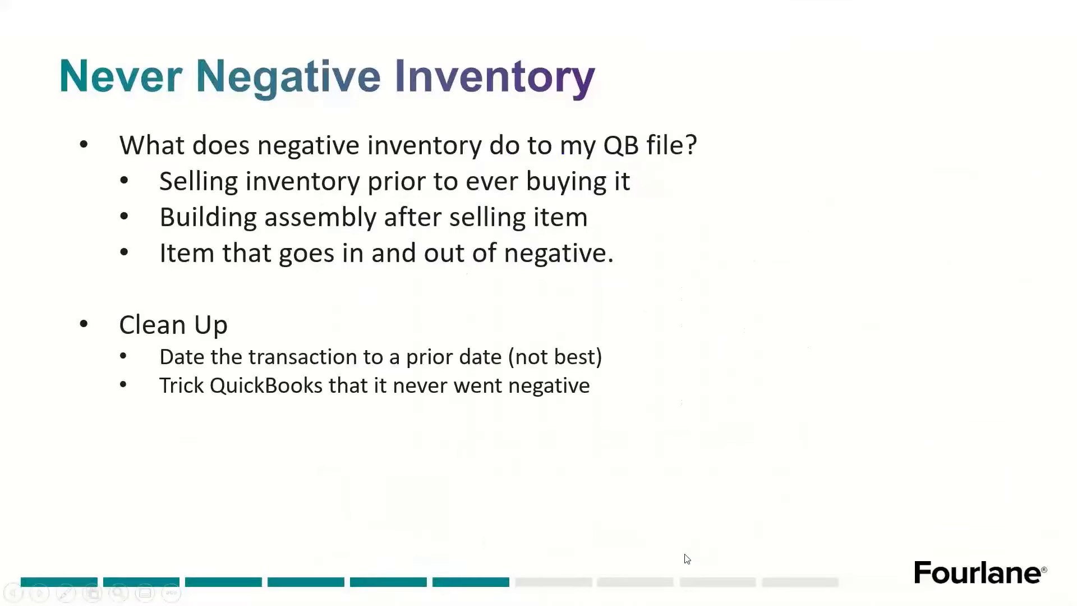
{"action": "left_click", "coordinate": [558, 300]}
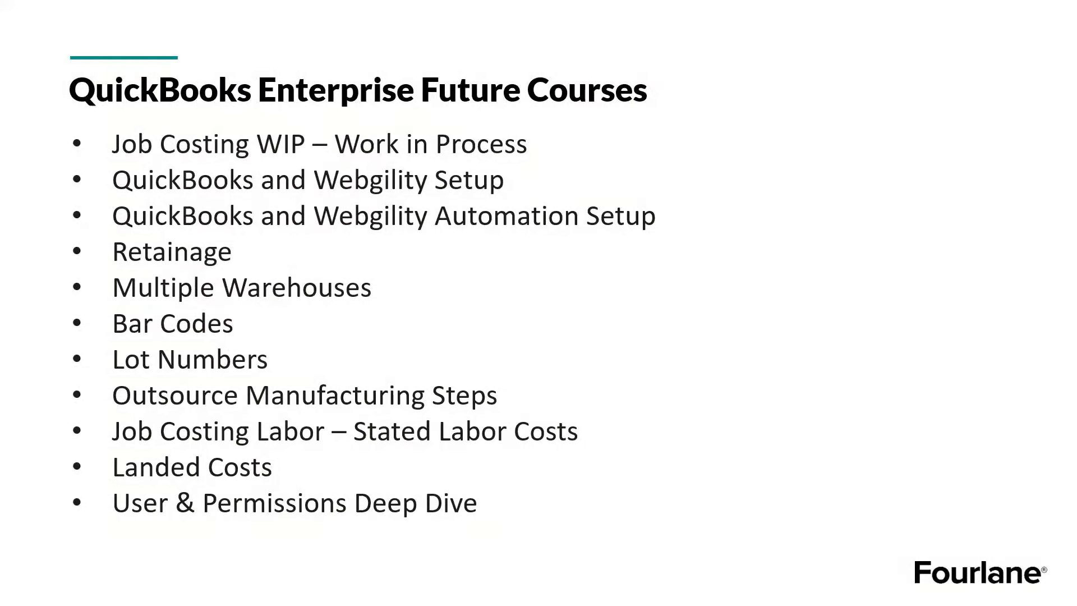
{"action": "key", "text": "Right"}
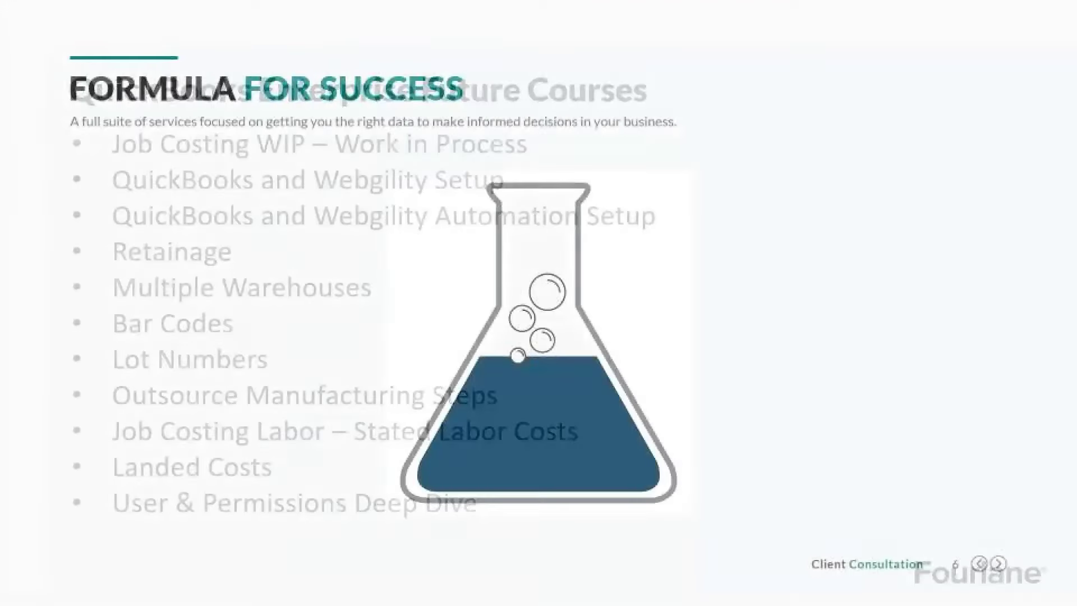
{"action": "key", "text": "Right"}
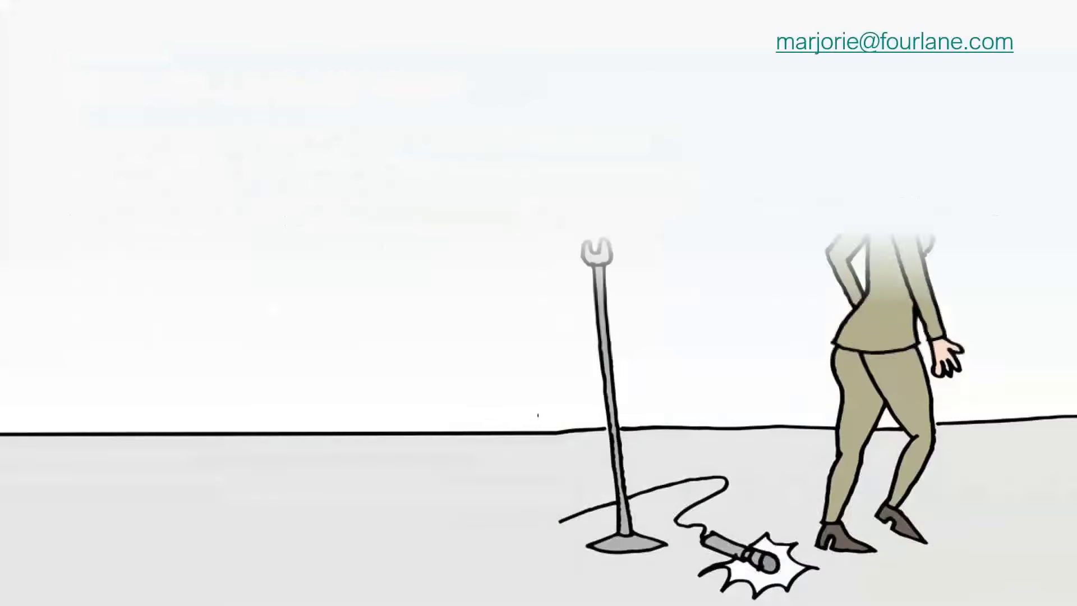